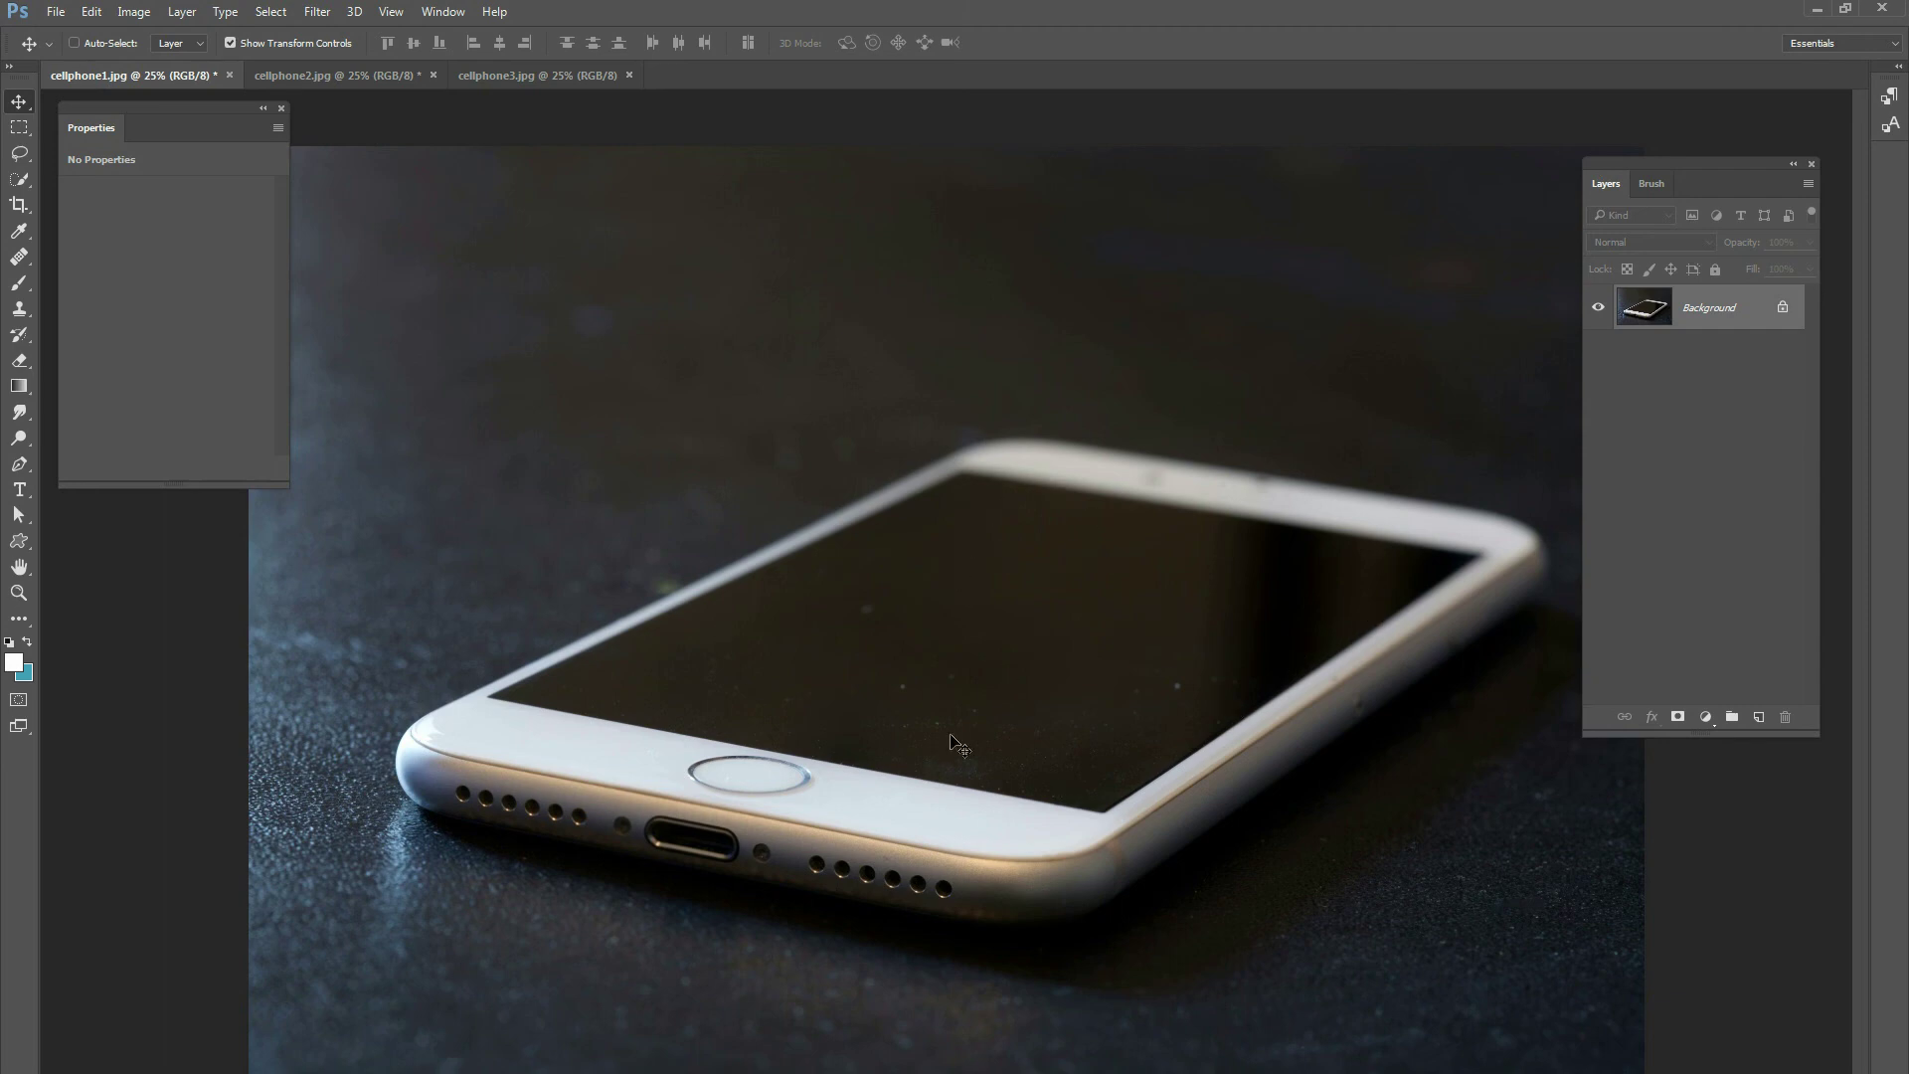
{"action": "left_click", "coordinate": [380, 75]}
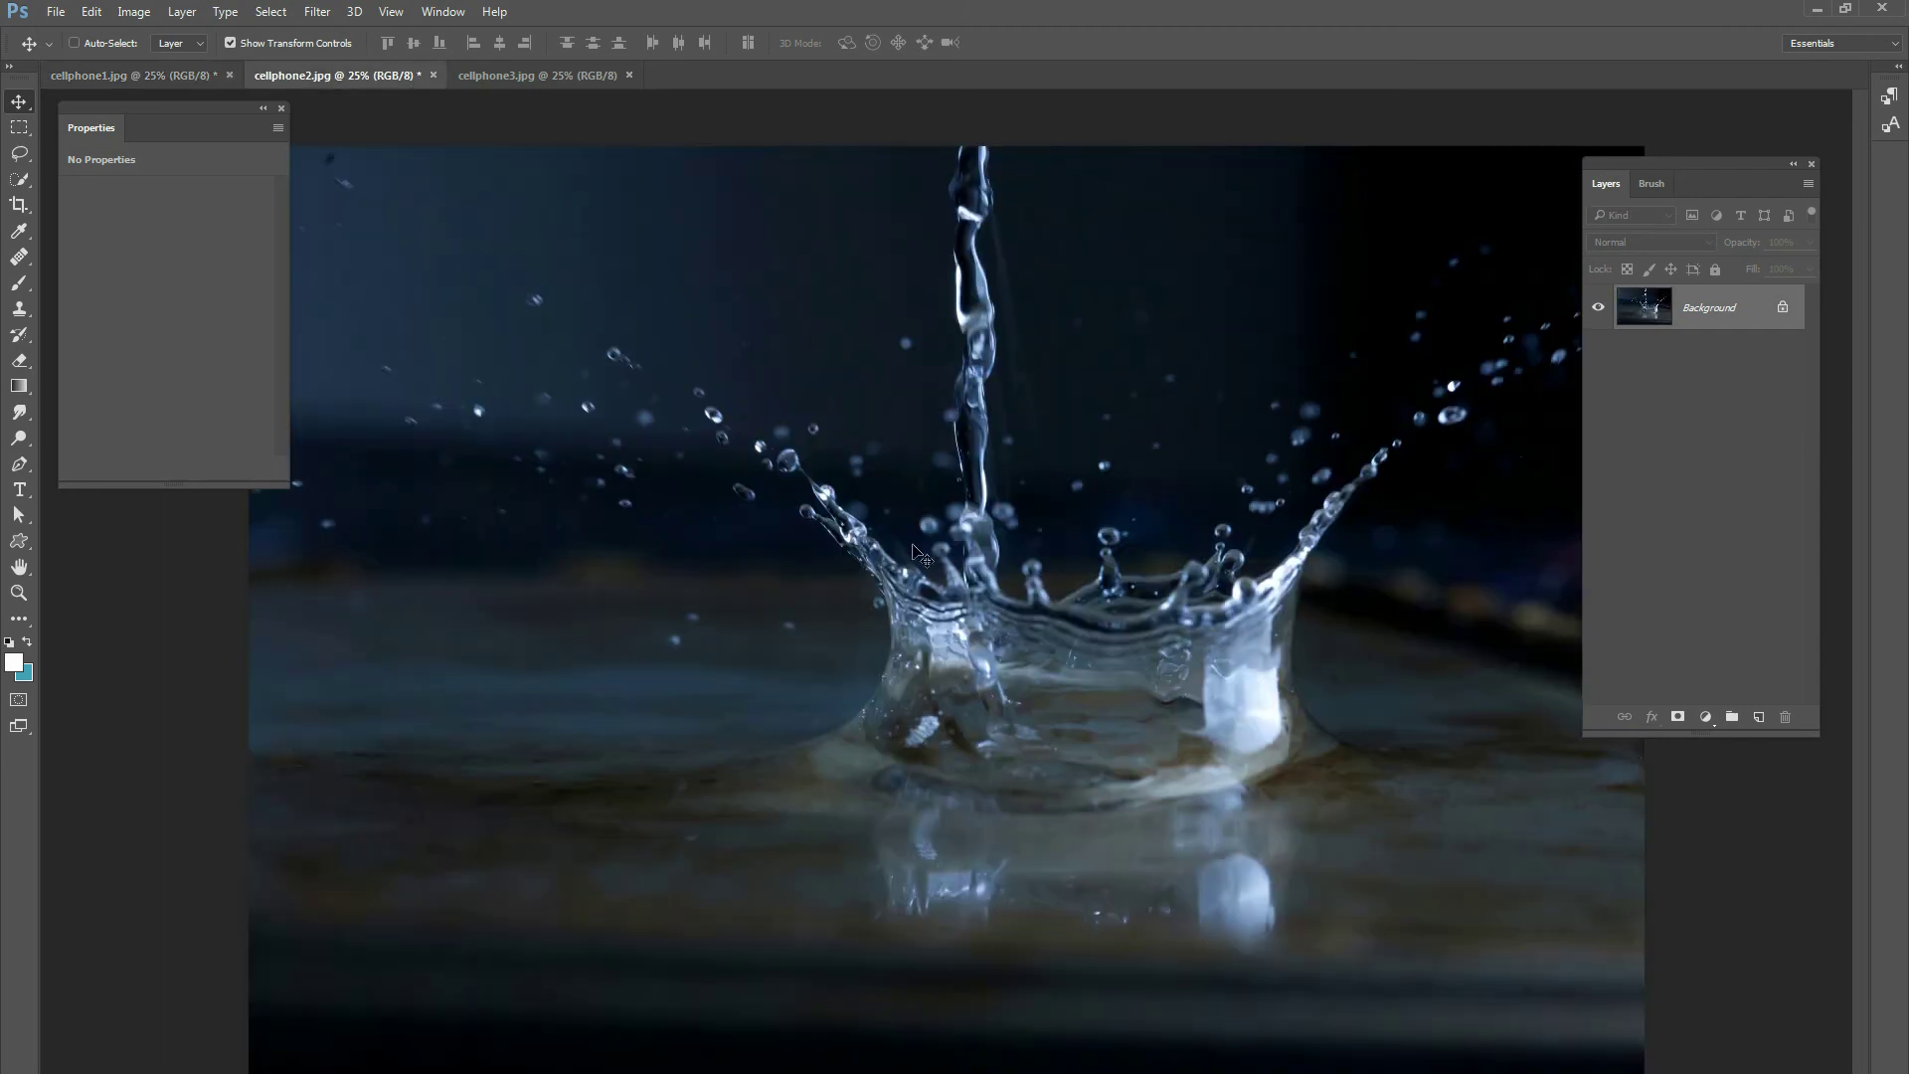
{"action": "left_click", "coordinate": [507, 75]}
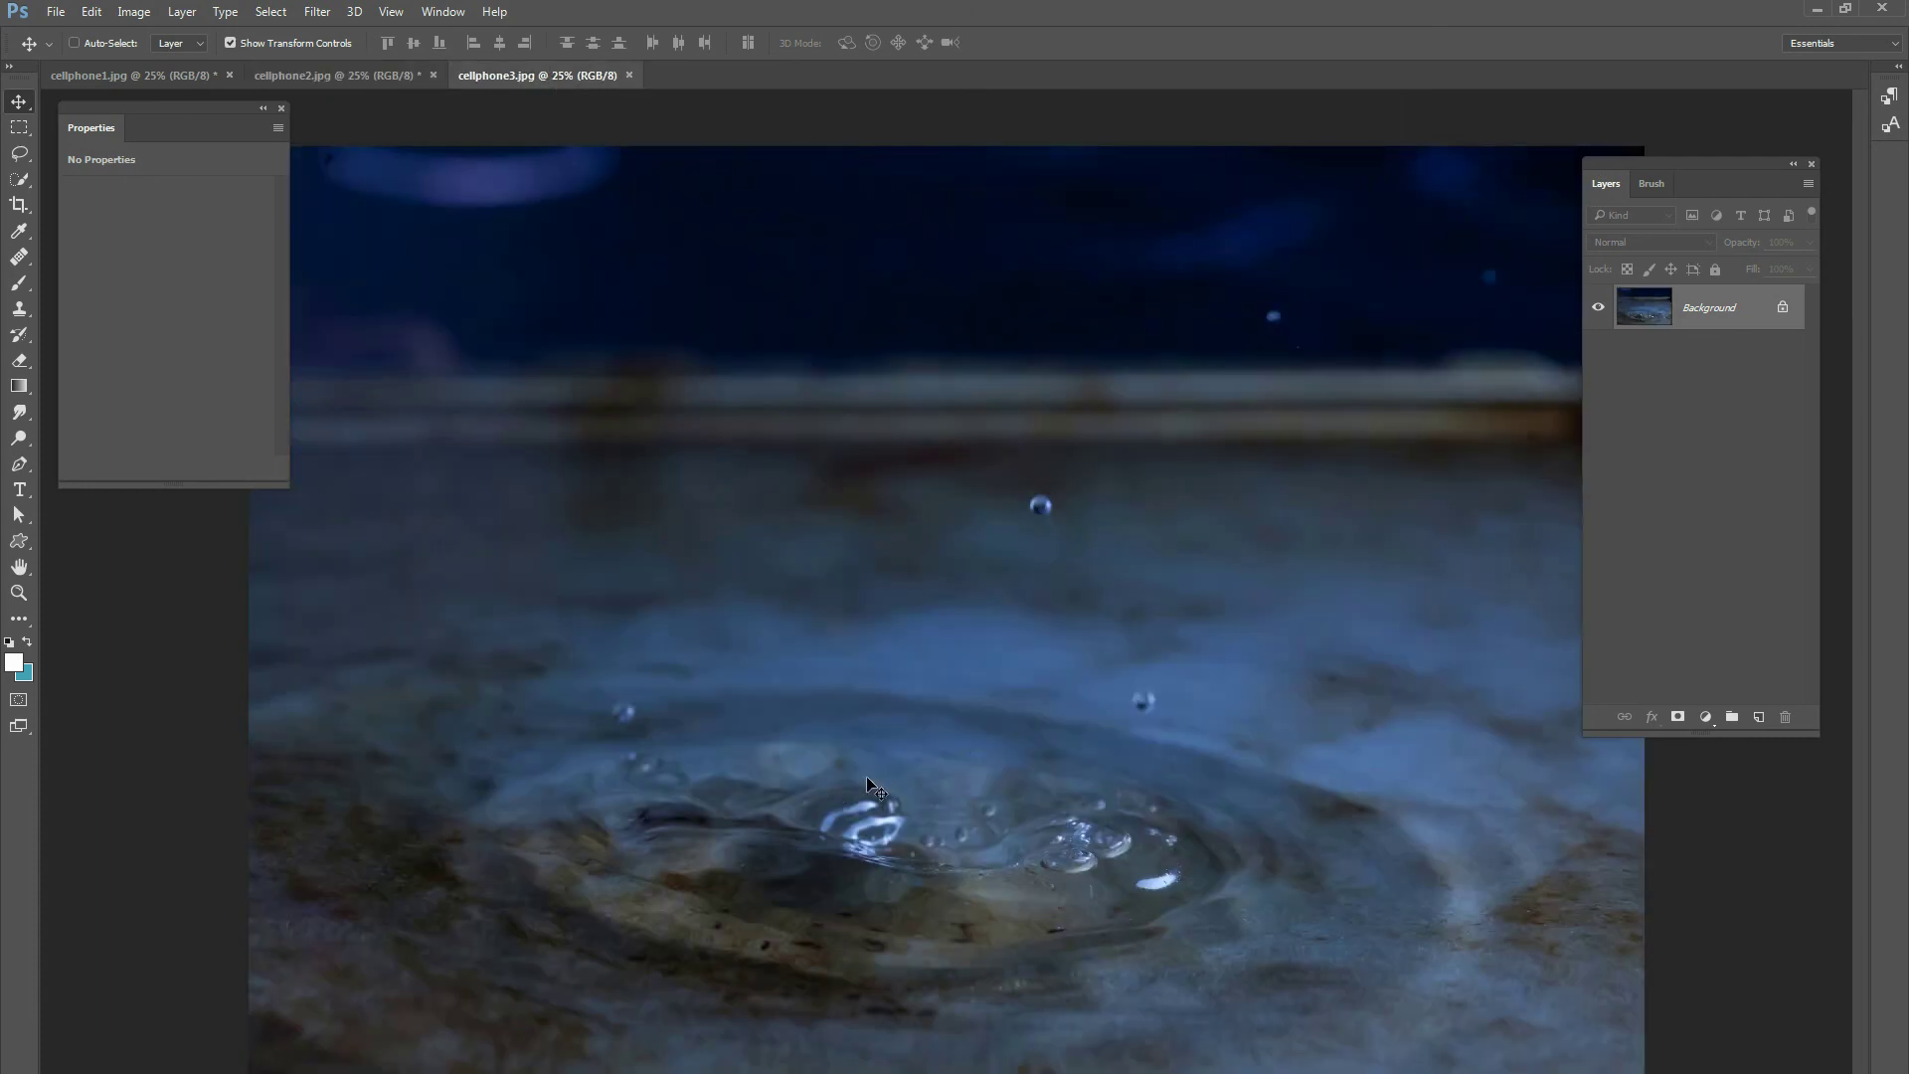
{"action": "left_click", "coordinate": [172, 78]}
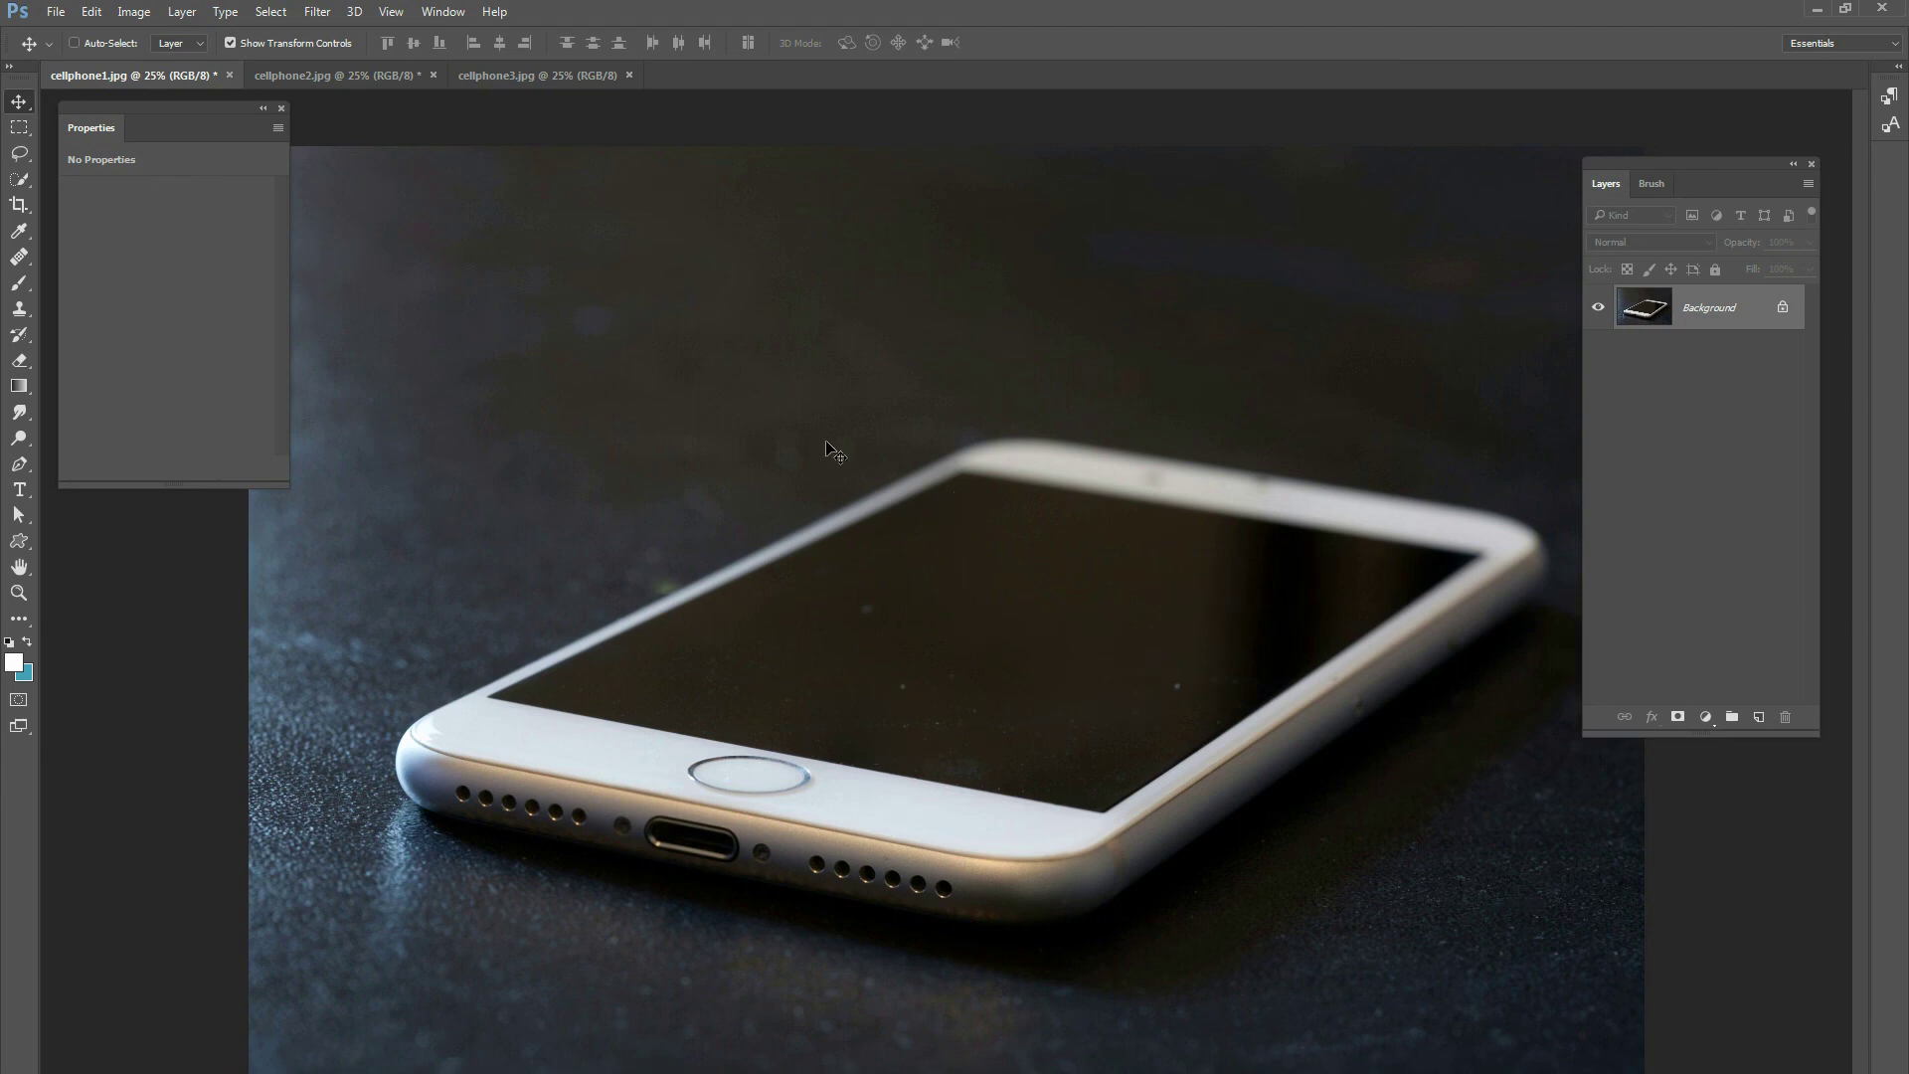
{"action": "left_click", "coordinate": [396, 77]}
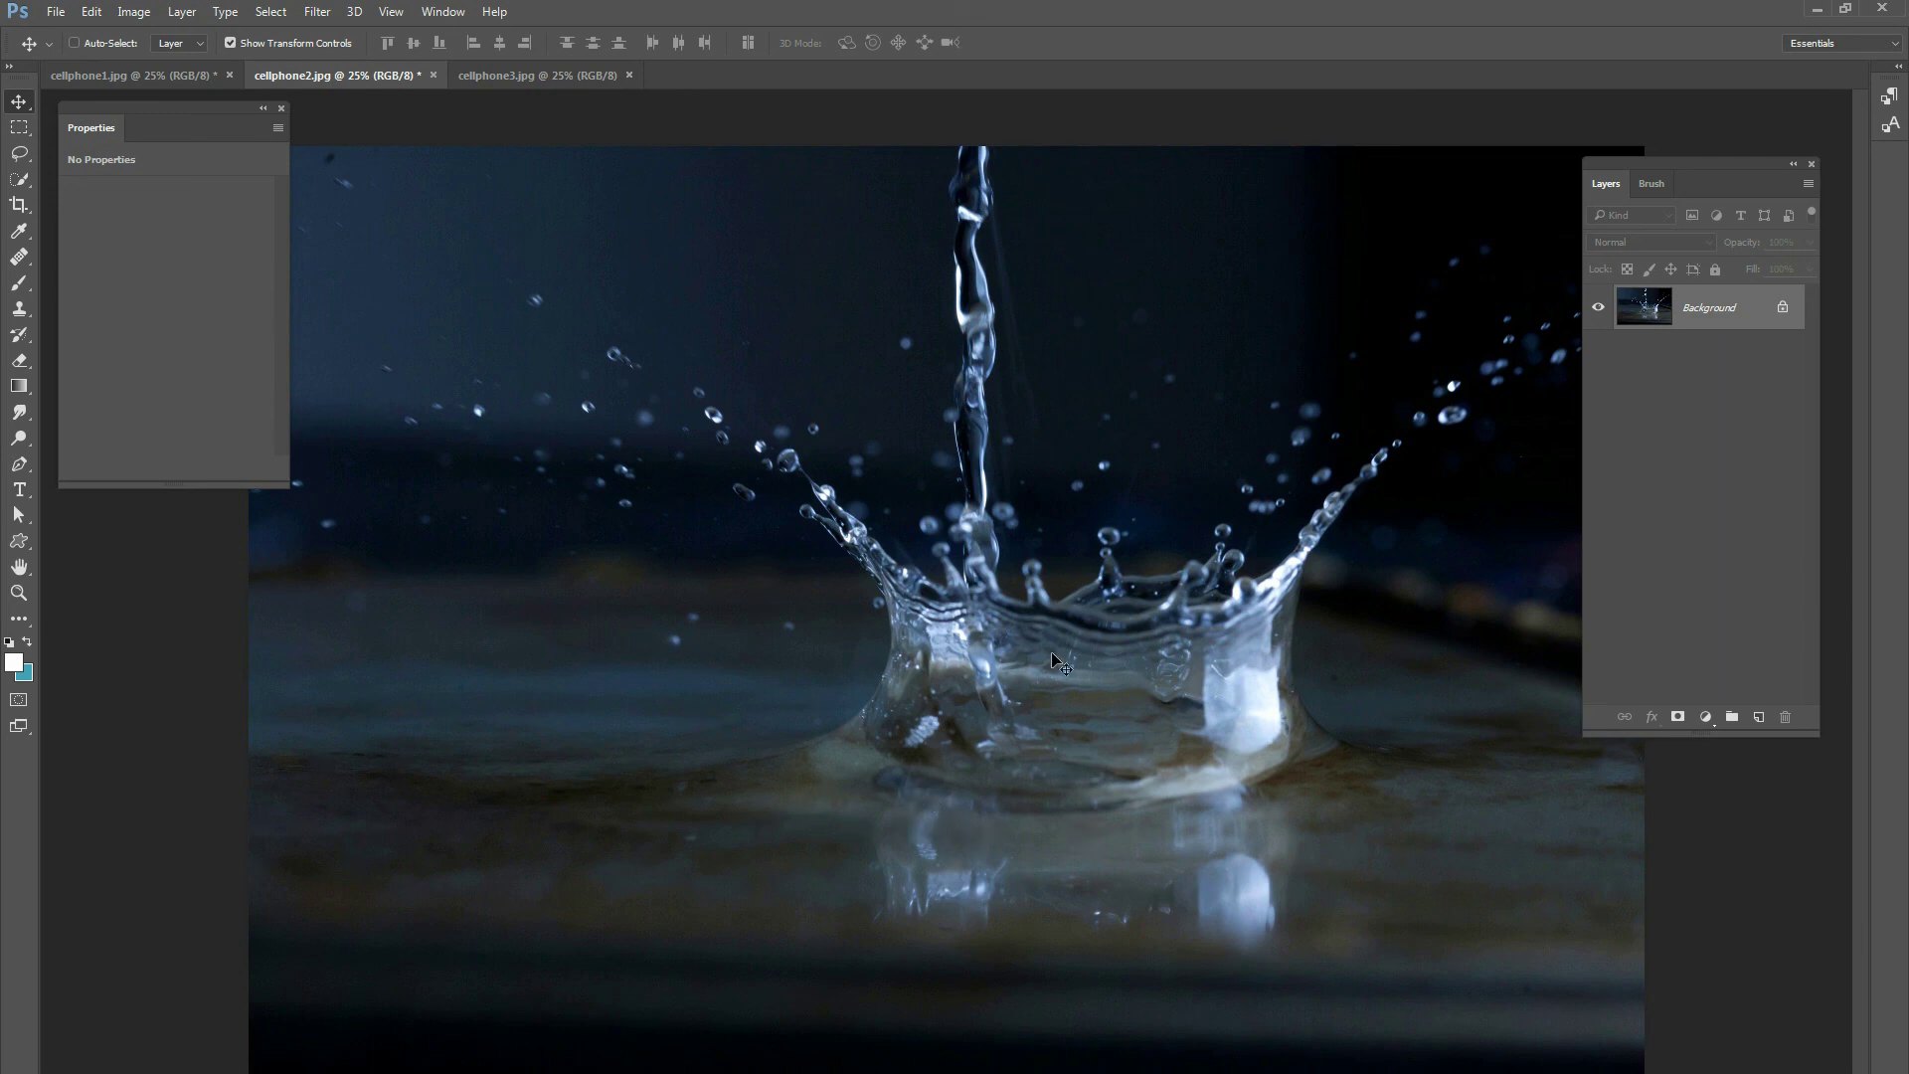
{"action": "left_click", "coordinate": [1759, 717]}
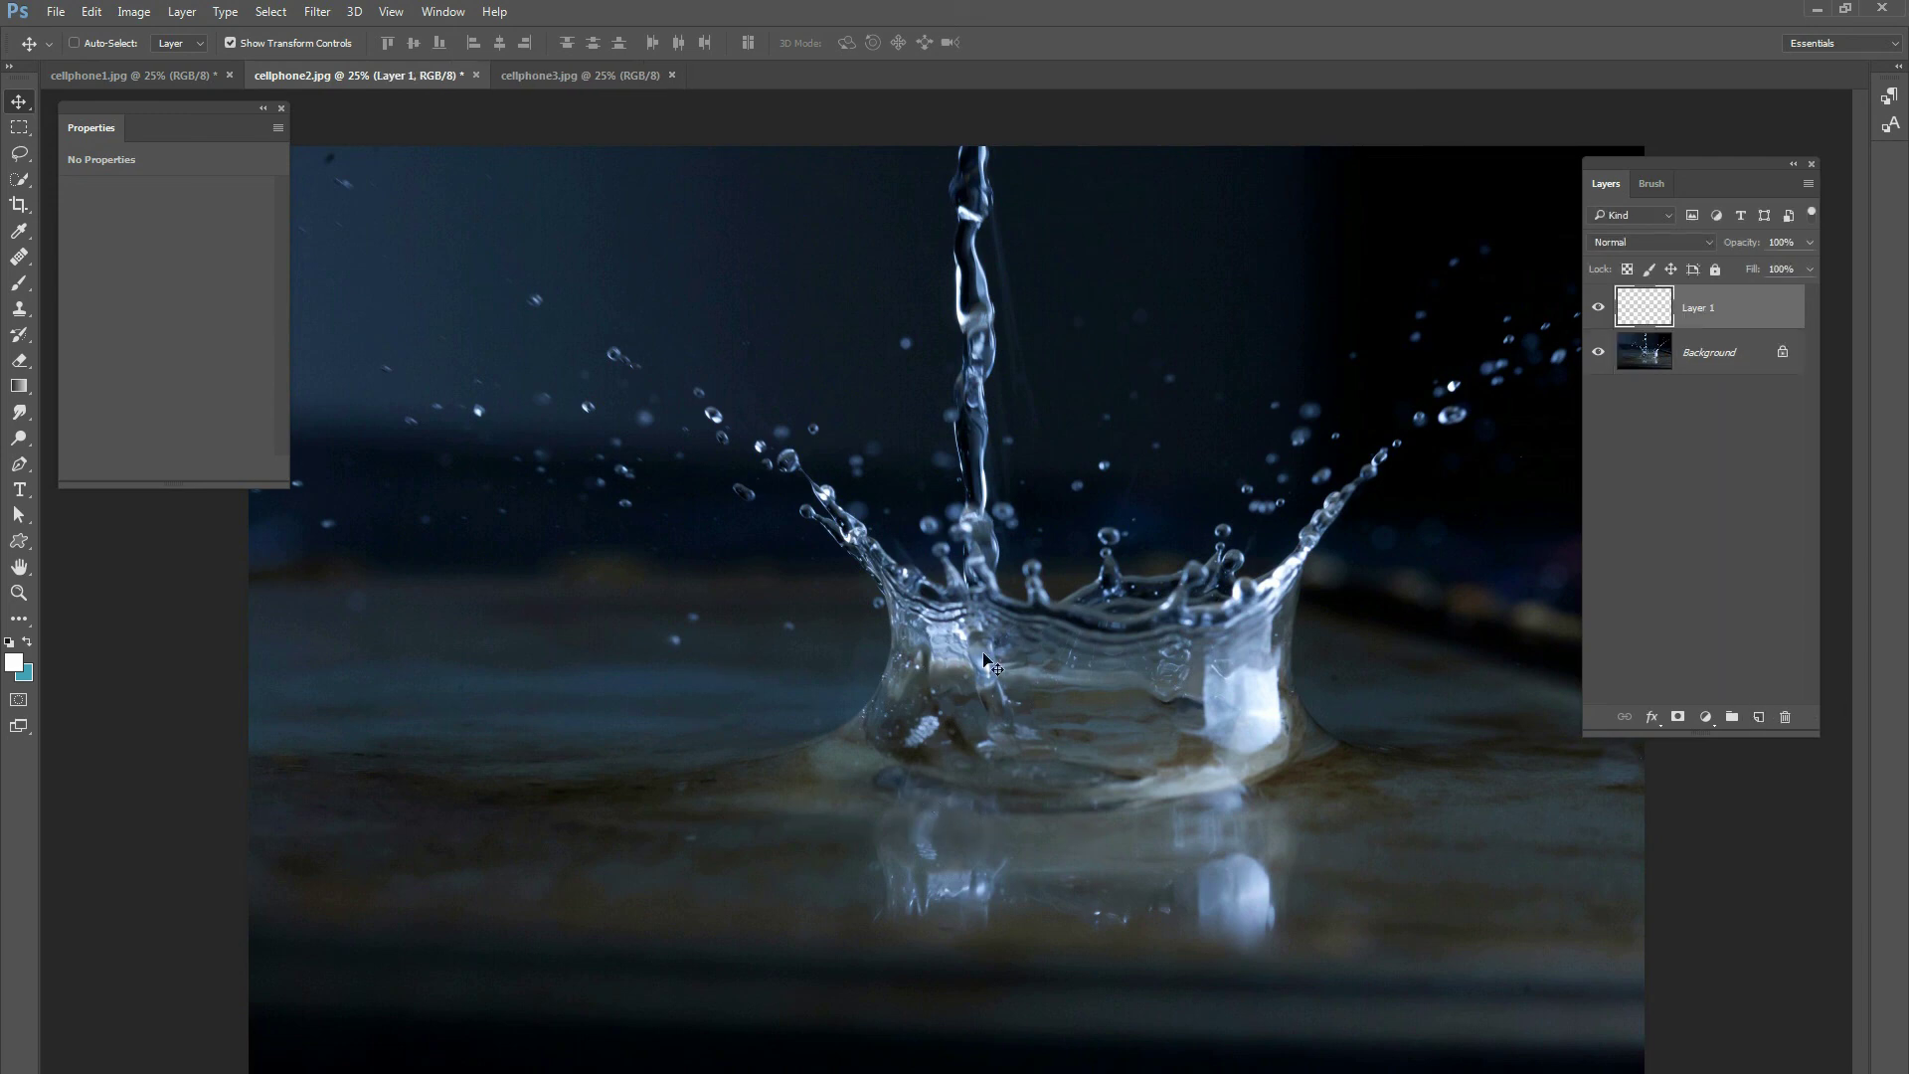
{"action": "left_click", "coordinate": [19, 282]}
{"action": "right_click", "coordinate": [566, 379]}
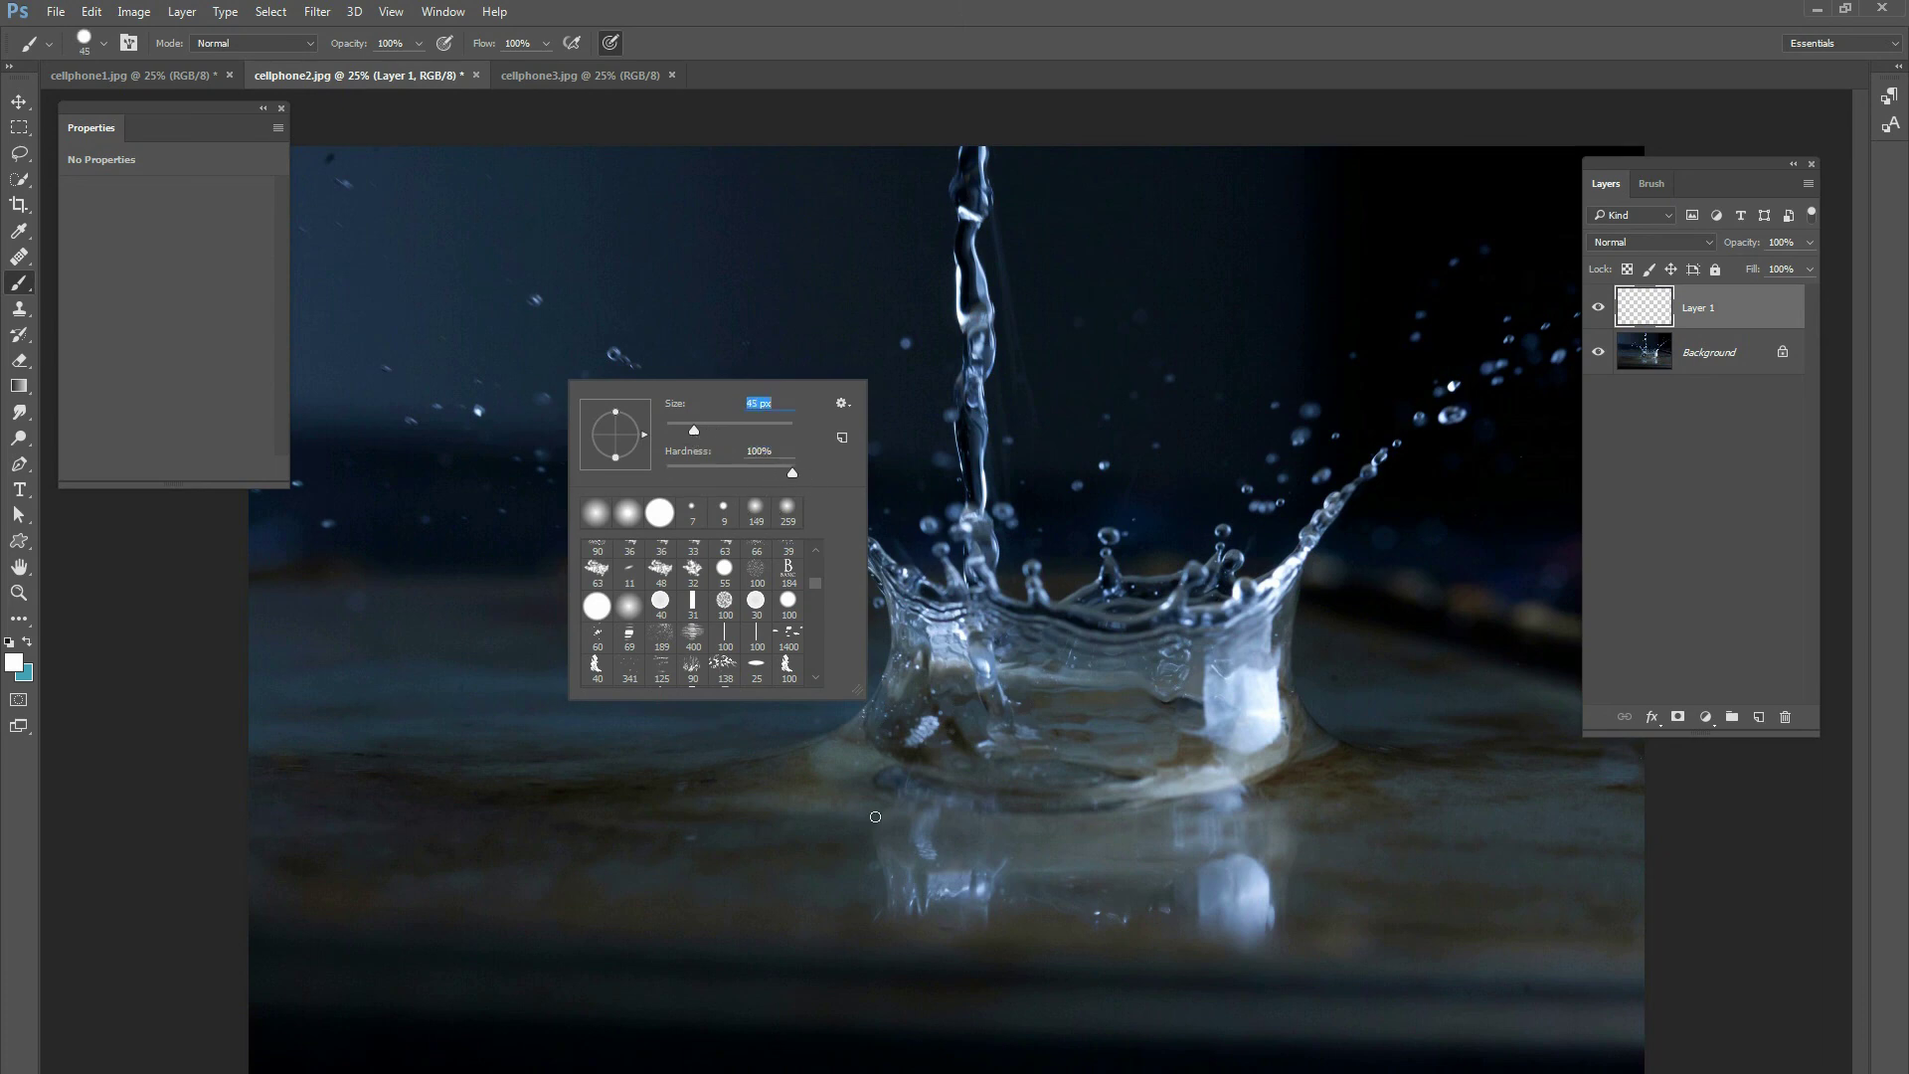
{"action": "left_click", "coordinate": [1088, 123]}
{"action": "right_click", "coordinate": [962, 524]}
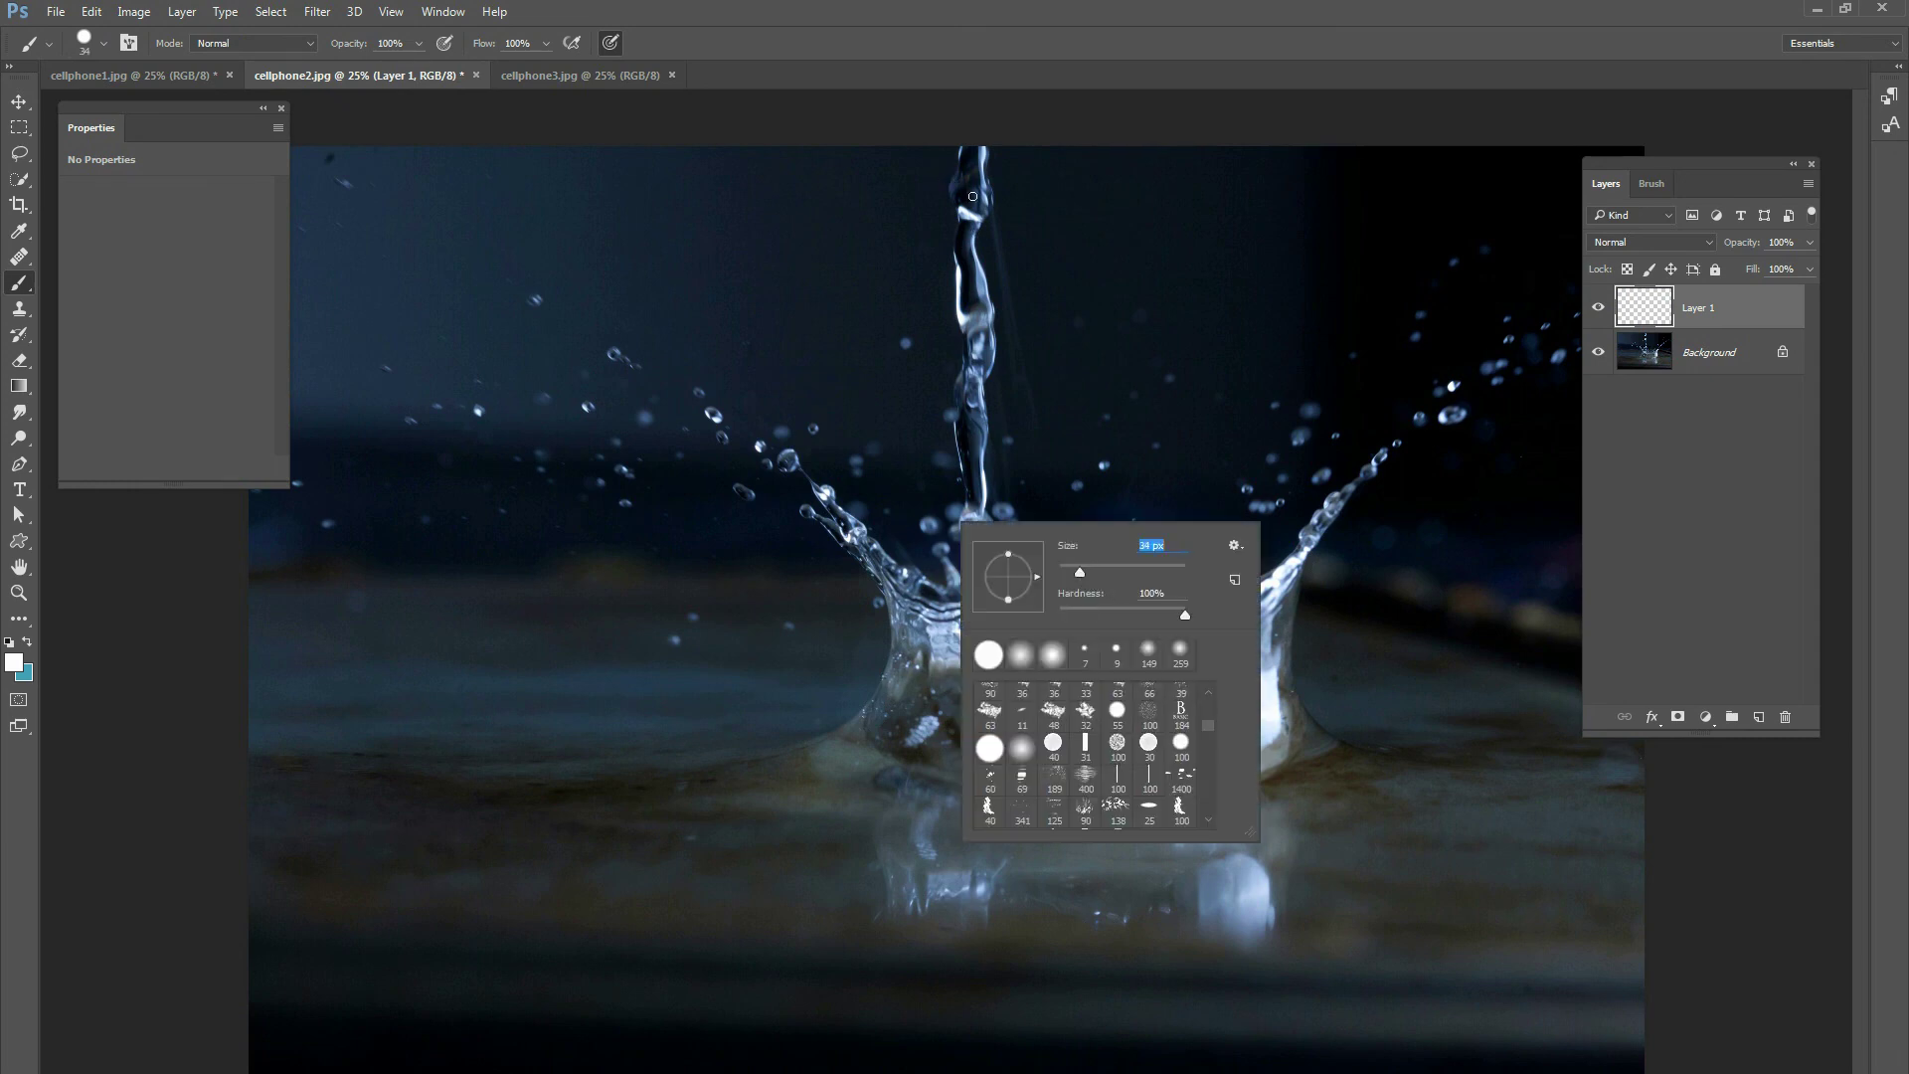
{"action": "left_click", "coordinate": [960, 132]}
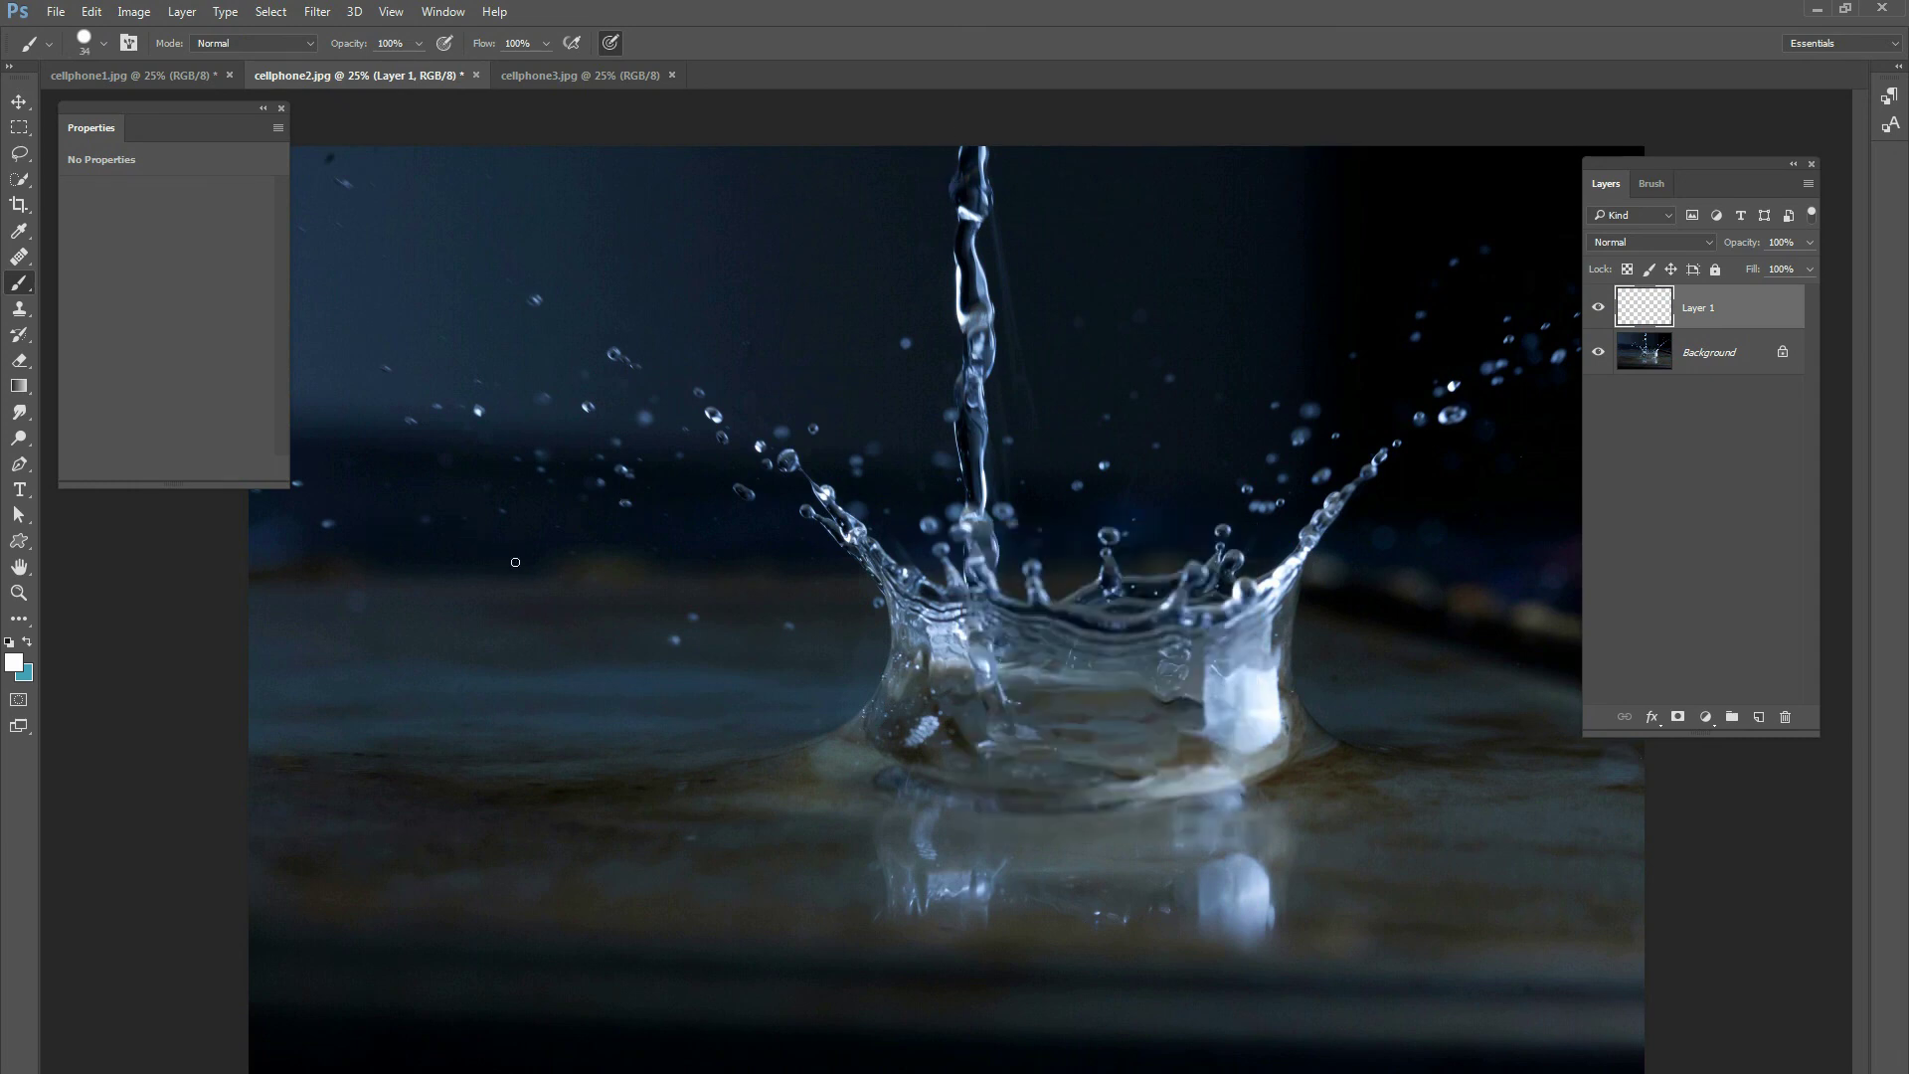
{"action": "mouse_move", "coordinate": [326, 521]}
{"action": "left_mouse_down"}
{"action": "mouse_move", "coordinate": [313, 661]}
{"action": "mouse_move", "coordinate": [427, 521]}
{"action": "mouse_move", "coordinate": [329, 522]}
{"action": "left_mouse_up"}
{"action": "mouse_move", "coordinate": [559, 515]}
{"action": "left_mouse_down"}
{"action": "mouse_move", "coordinate": [478, 557]}
{"action": "mouse_move", "coordinate": [578, 569]}
{"action": "left_mouse_up"}
{"action": "left_click_drag", "start_coordinate": [484, 613], "coordinate": [580, 641]}
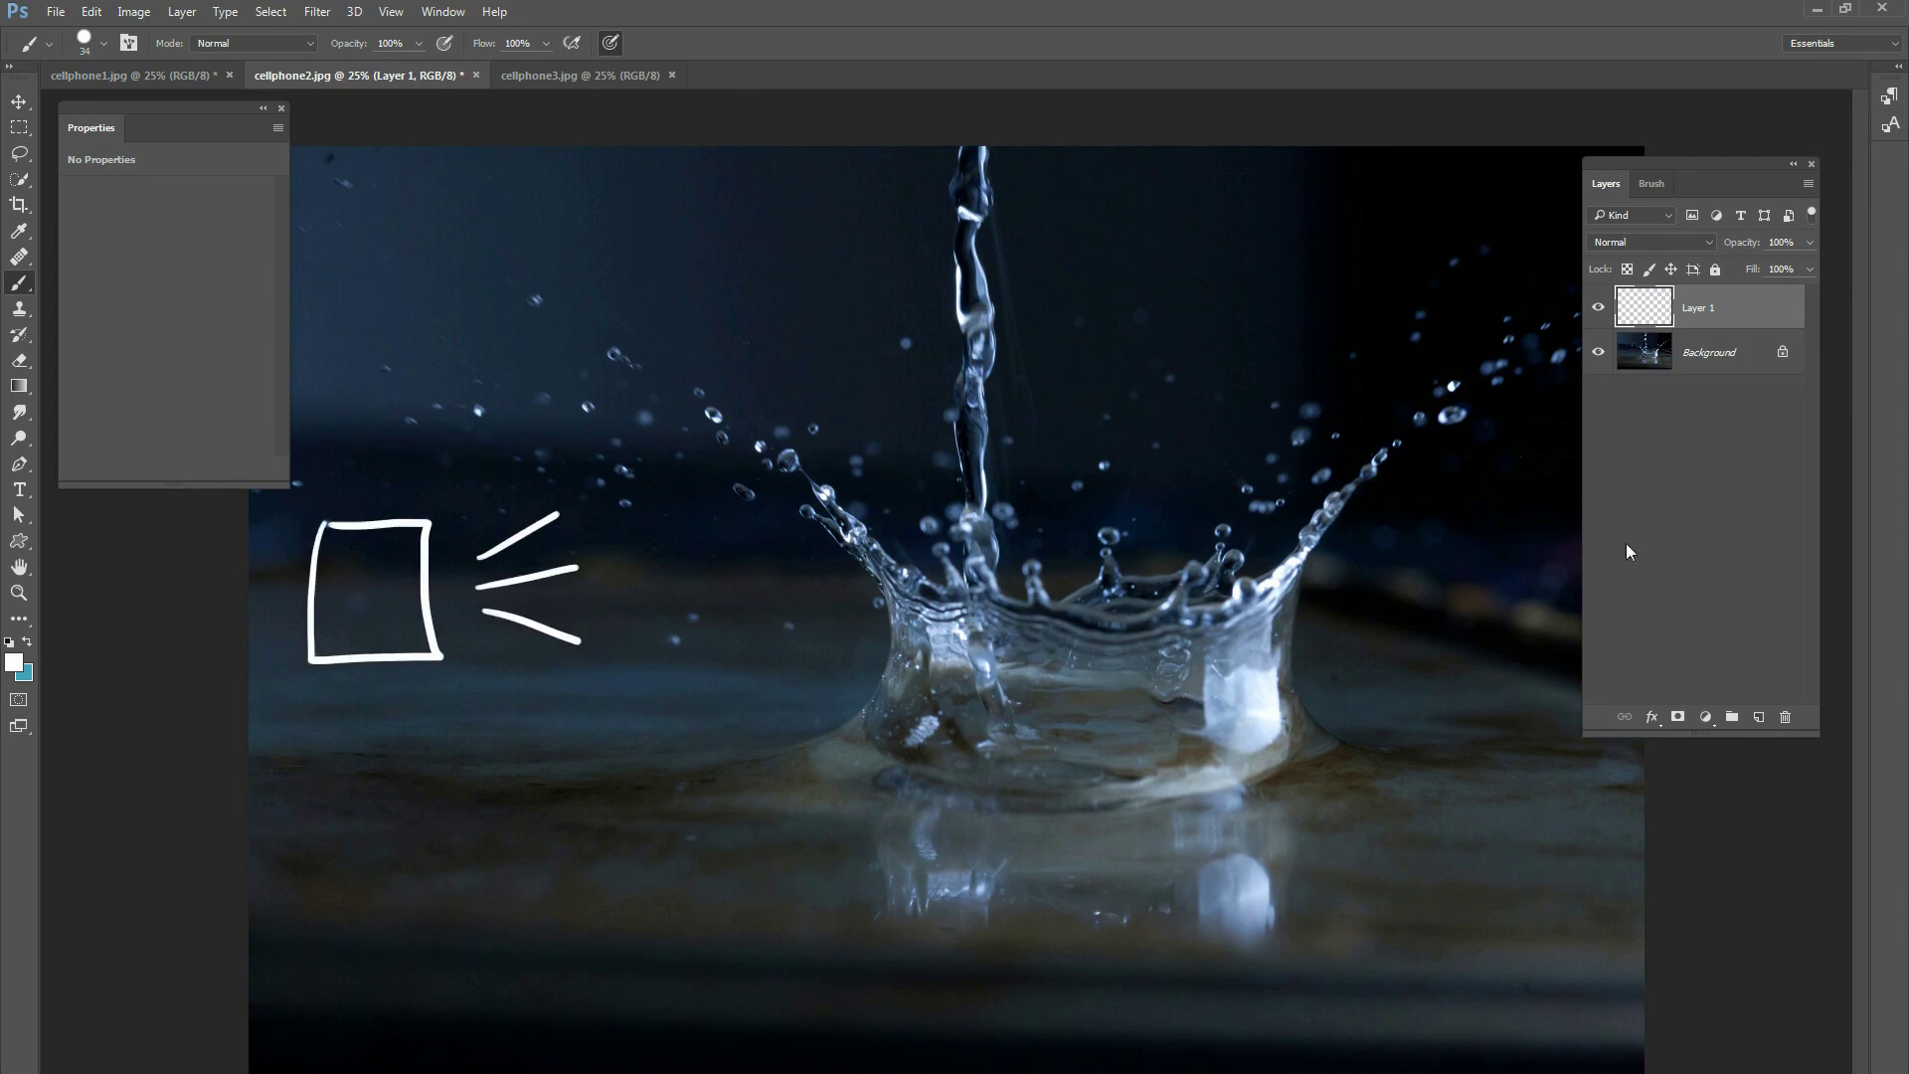
{"action": "left_click_drag", "start_coordinate": [1666, 179], "coordinate": [1718, 182]}
{"action": "mouse_move", "coordinate": [1607, 506]}
{"action": "left_mouse_down"}
{"action": "mouse_move", "coordinate": [1598, 645]}
{"action": "mouse_move", "coordinate": [1528, 630]}
{"action": "mouse_move", "coordinate": [1526, 541]}
{"action": "mouse_move", "coordinate": [1566, 519]}
{"action": "left_mouse_up"}
{"action": "left_click_drag", "start_coordinate": [1444, 535], "coordinate": [1505, 563]}
{"action": "left_click_drag", "start_coordinate": [1502, 589], "coordinate": [1441, 594]}
{"action": "left_click_drag", "start_coordinate": [1502, 631], "coordinate": [1465, 658]}
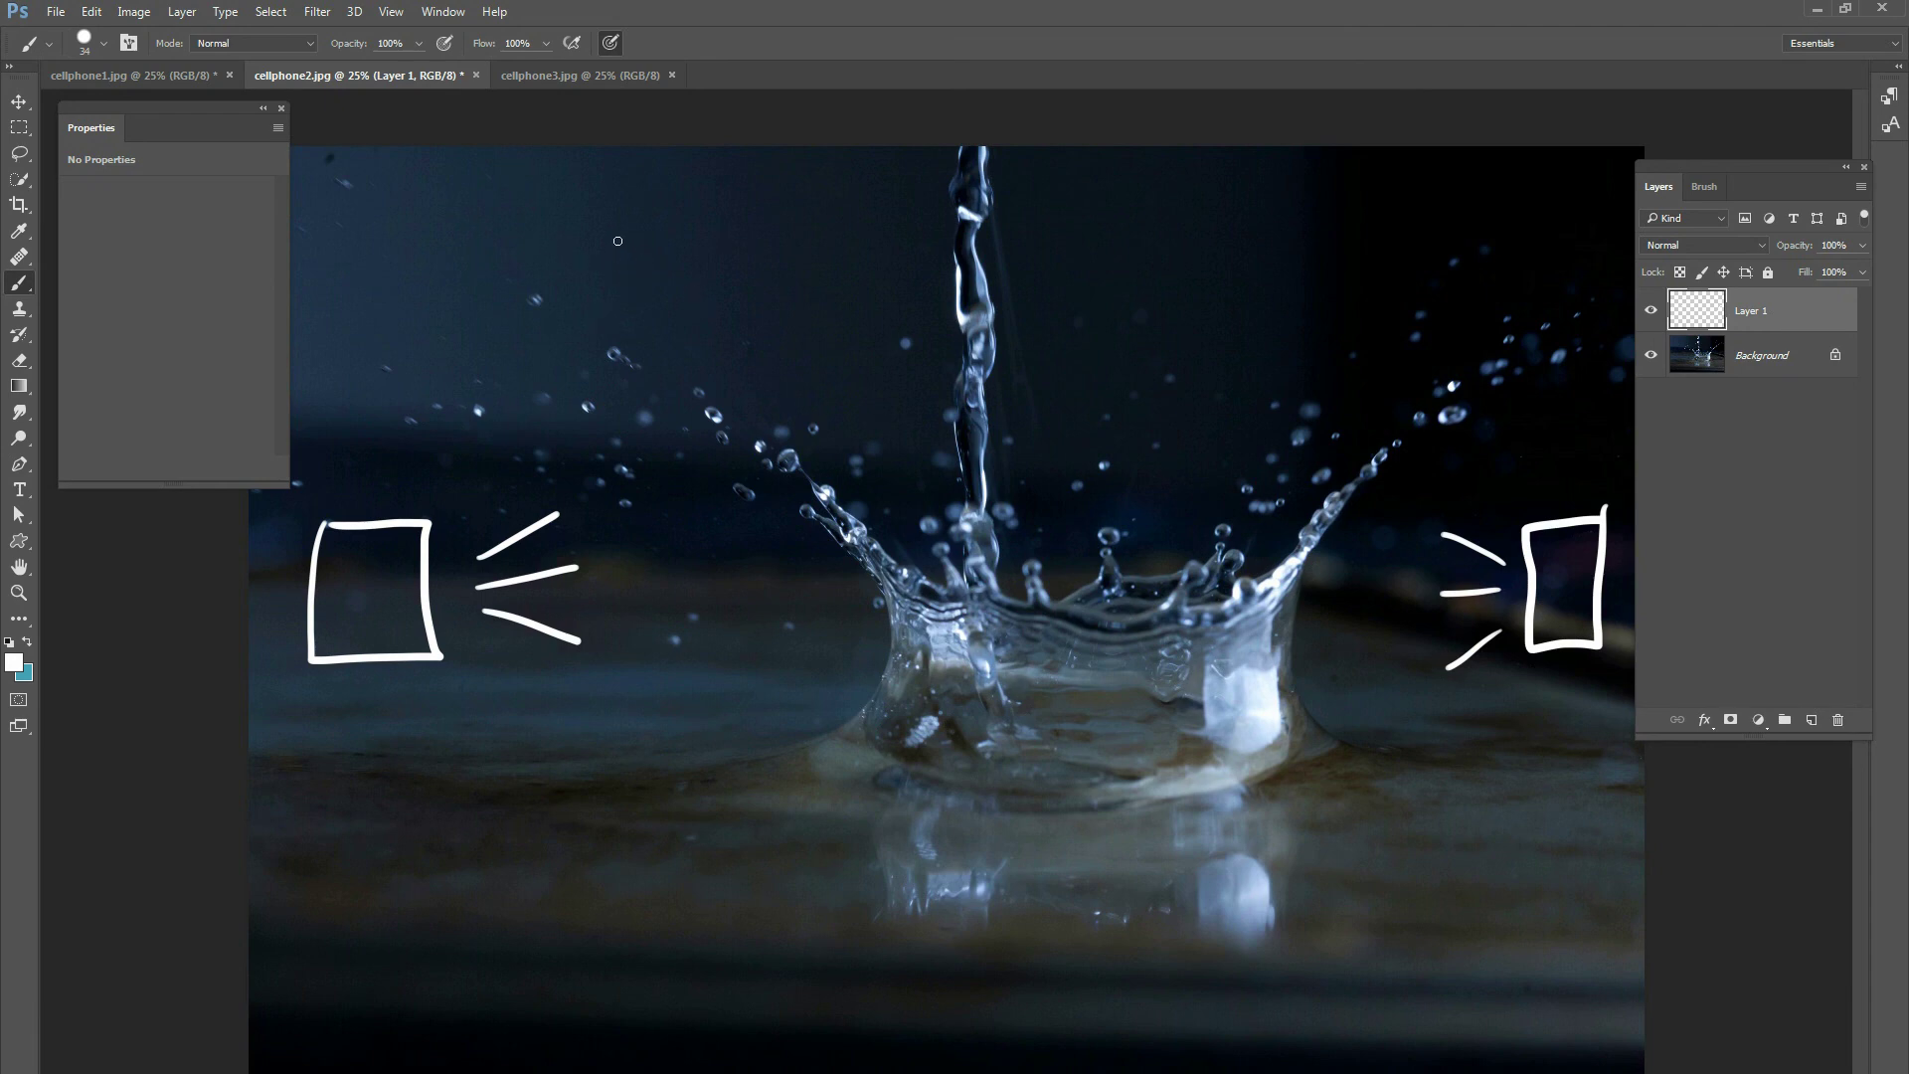
{"action": "mouse_move", "coordinate": [623, 221]}
{"action": "left_mouse_down"}
{"action": "mouse_move", "coordinate": [641, 274]}
{"action": "mouse_move", "coordinate": [668, 227]}
{"action": "left_mouse_up"}
{"action": "left_click_drag", "start_coordinate": [684, 219], "coordinate": [682, 221]}
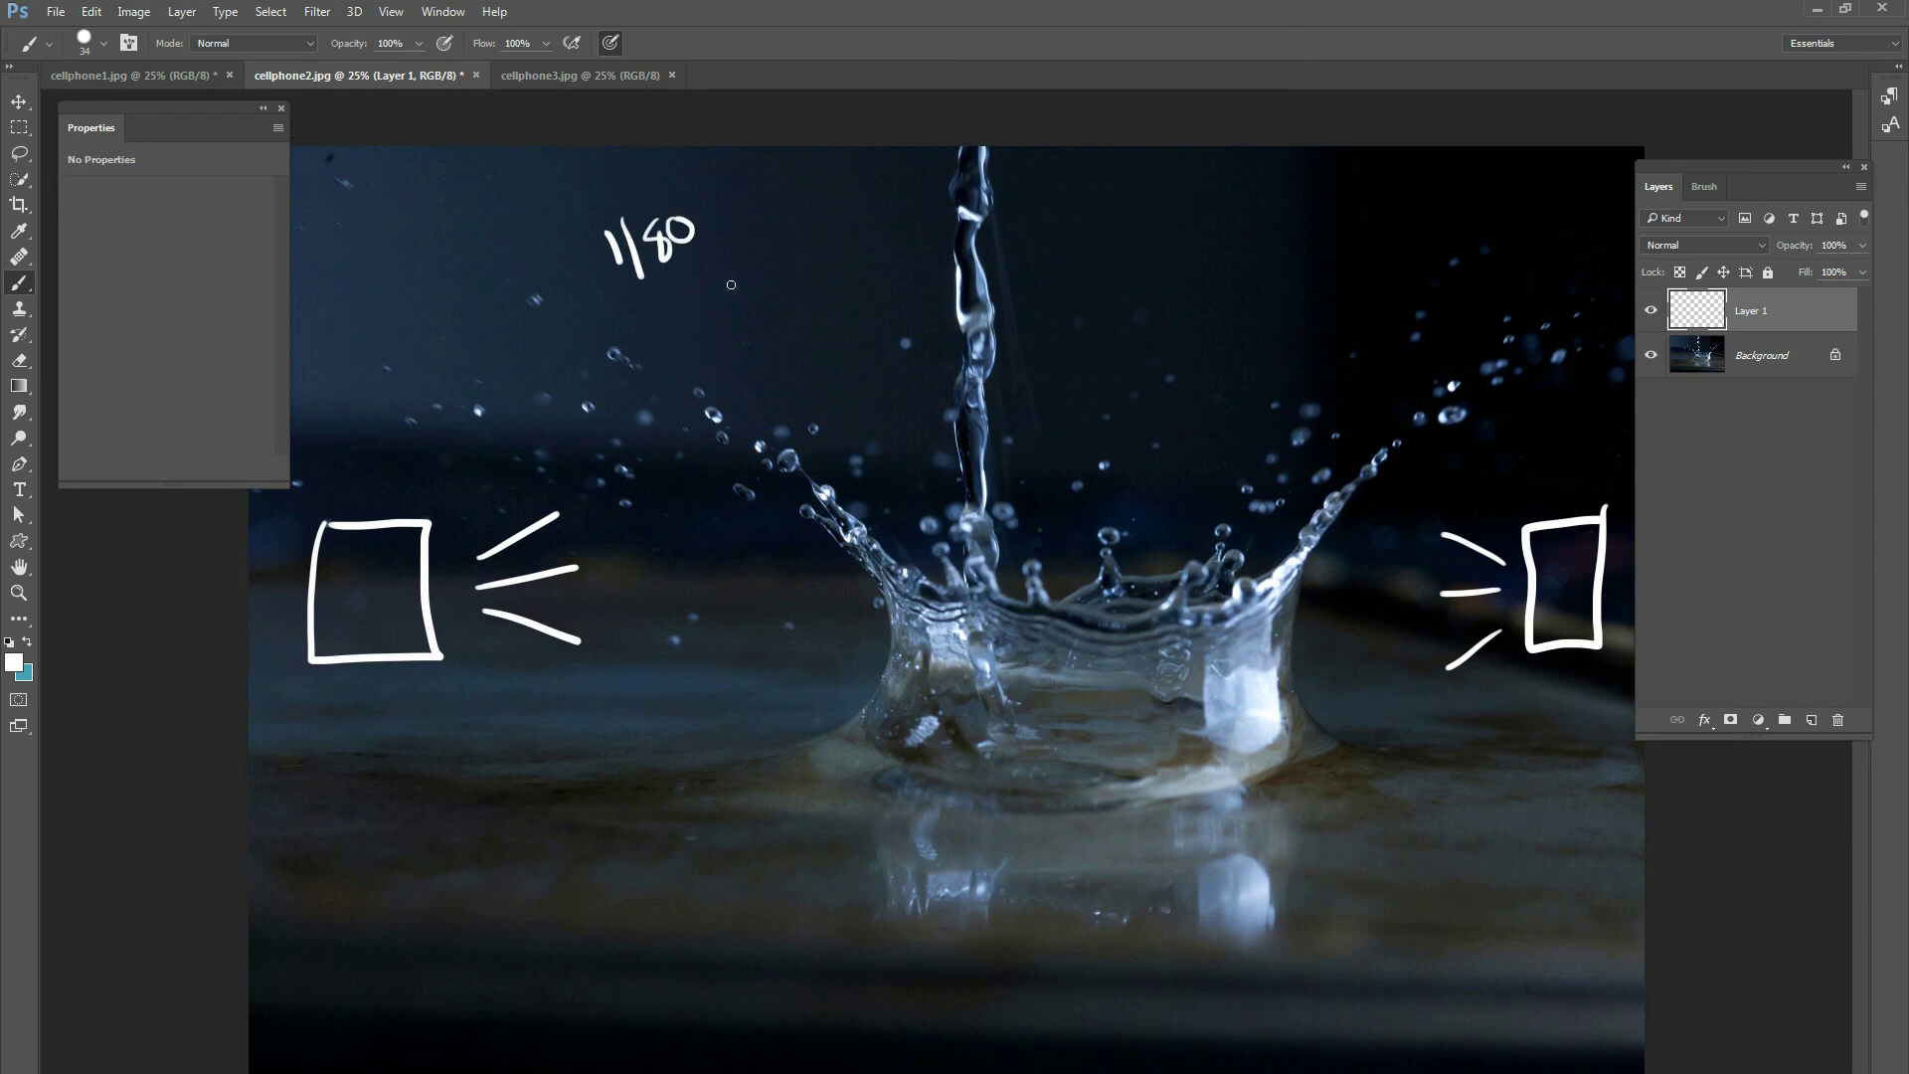
{"action": "left_click", "coordinate": [717, 315]}
{"action": "left_click_drag", "start_coordinate": [753, 282], "coordinate": [725, 282]}
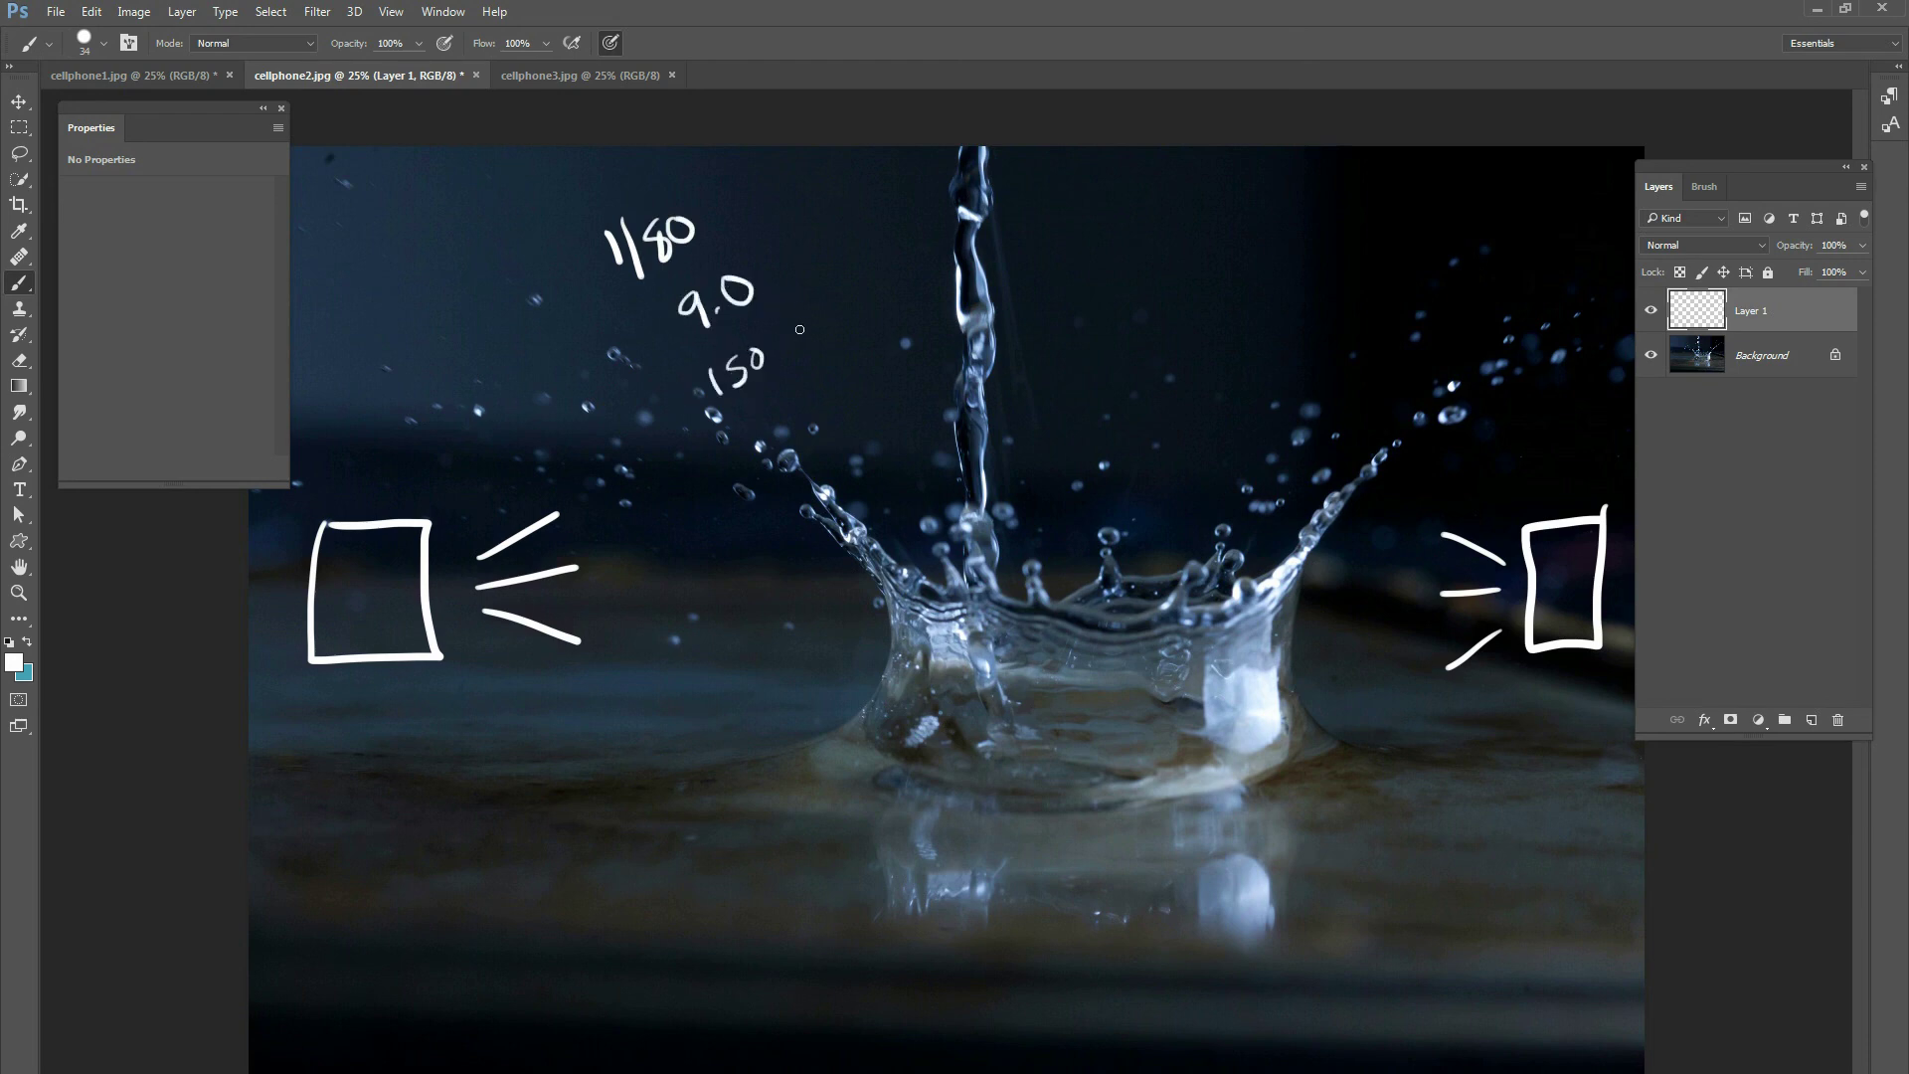
{"action": "mouse_move", "coordinate": [797, 329]}
{"action": "left_mouse_down"}
{"action": "mouse_move", "coordinate": [816, 343]}
{"action": "mouse_move", "coordinate": [832, 314]}
{"action": "left_mouse_up"}
{"action": "left_click_drag", "start_coordinate": [853, 308], "coordinate": [873, 299]}
{"action": "left_click_drag", "start_coordinate": [1830, 714], "coordinate": [1835, 718]}
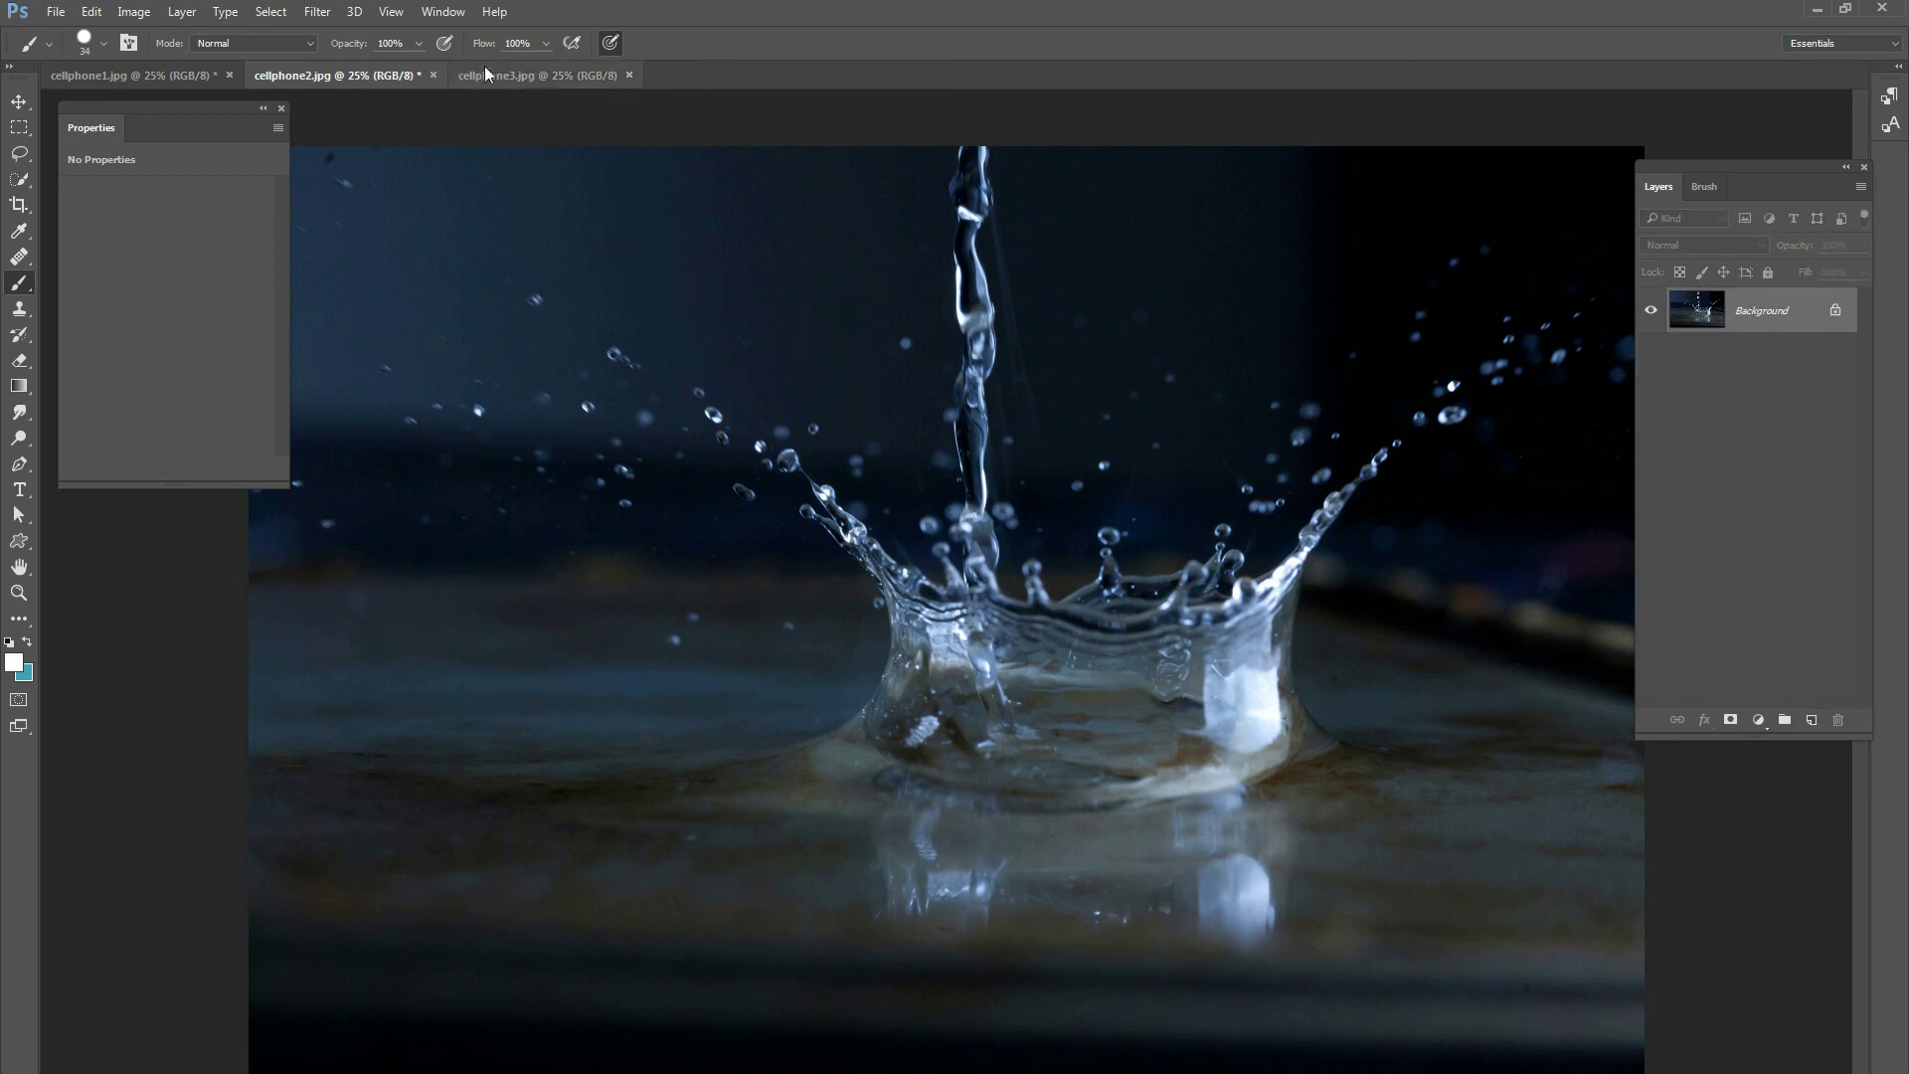
{"action": "left_click", "coordinate": [527, 76]}
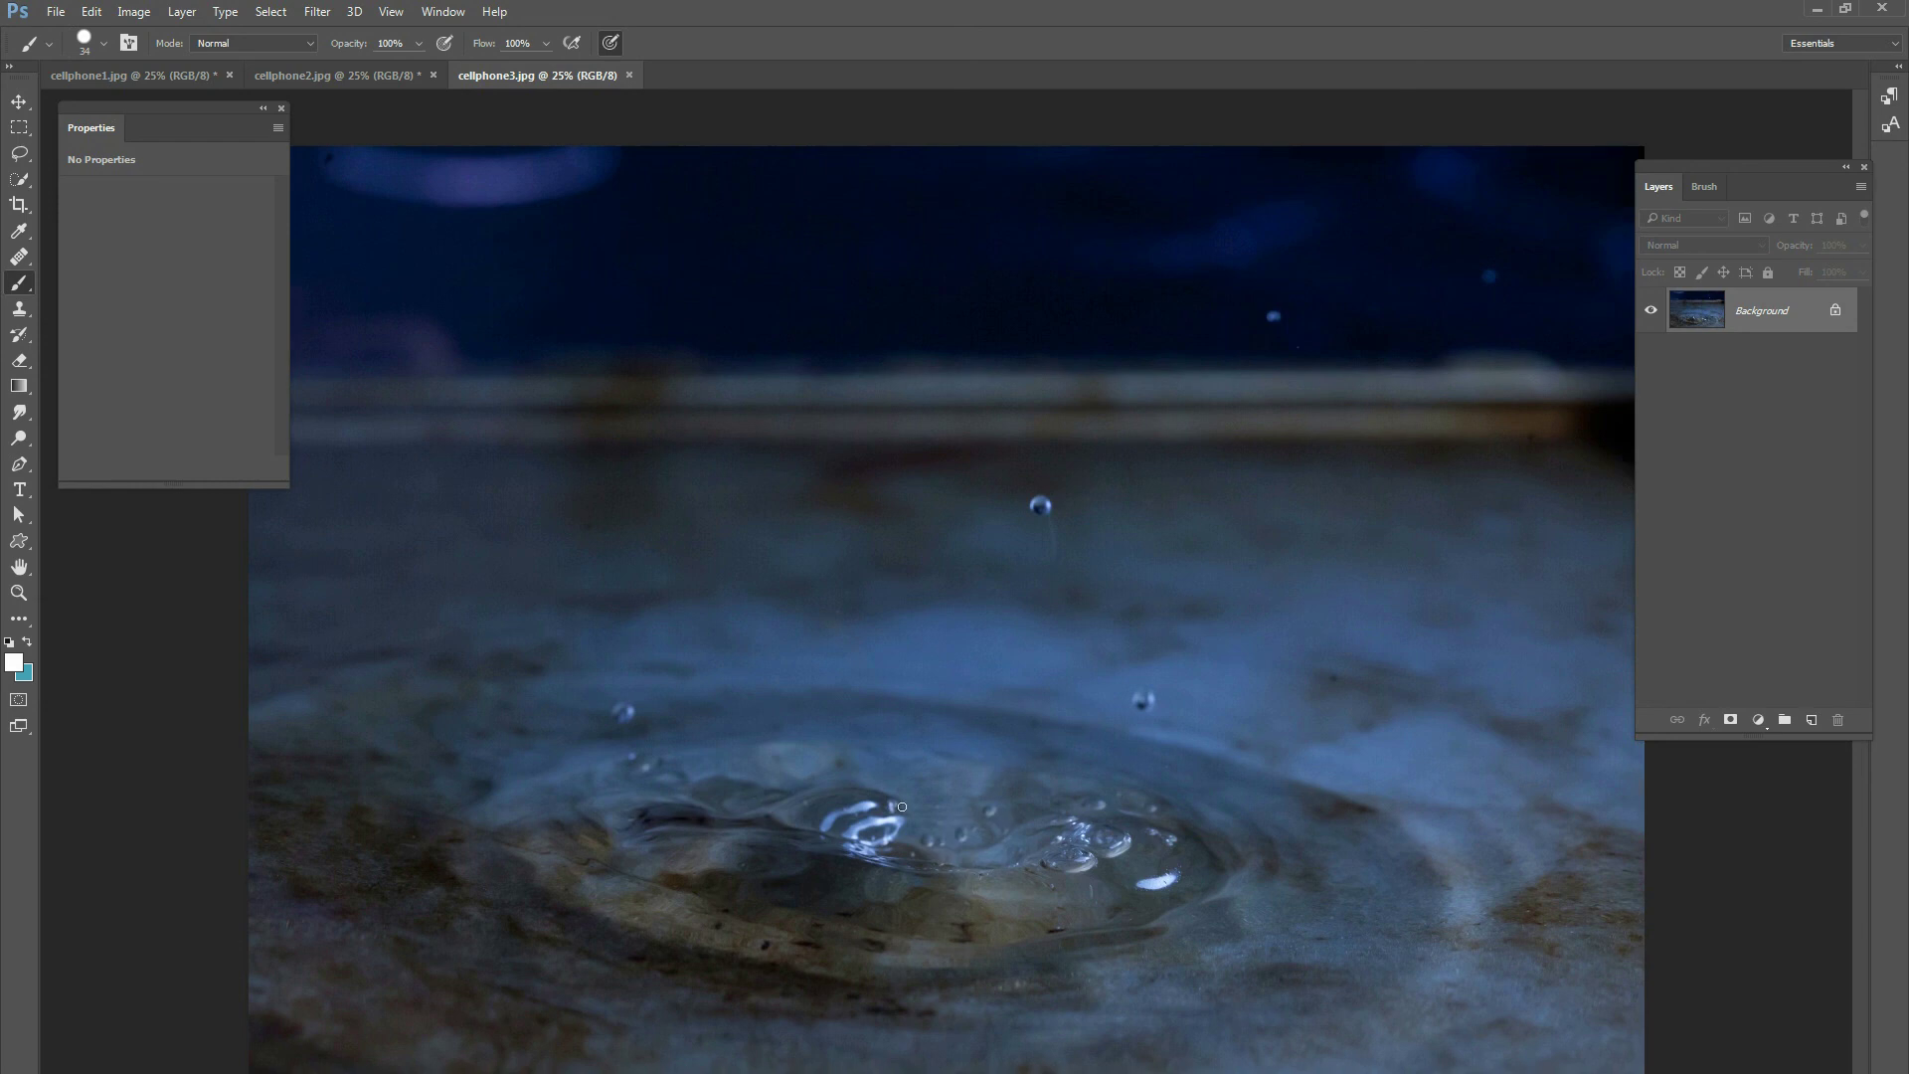
{"action": "left_click", "coordinate": [339, 75]}
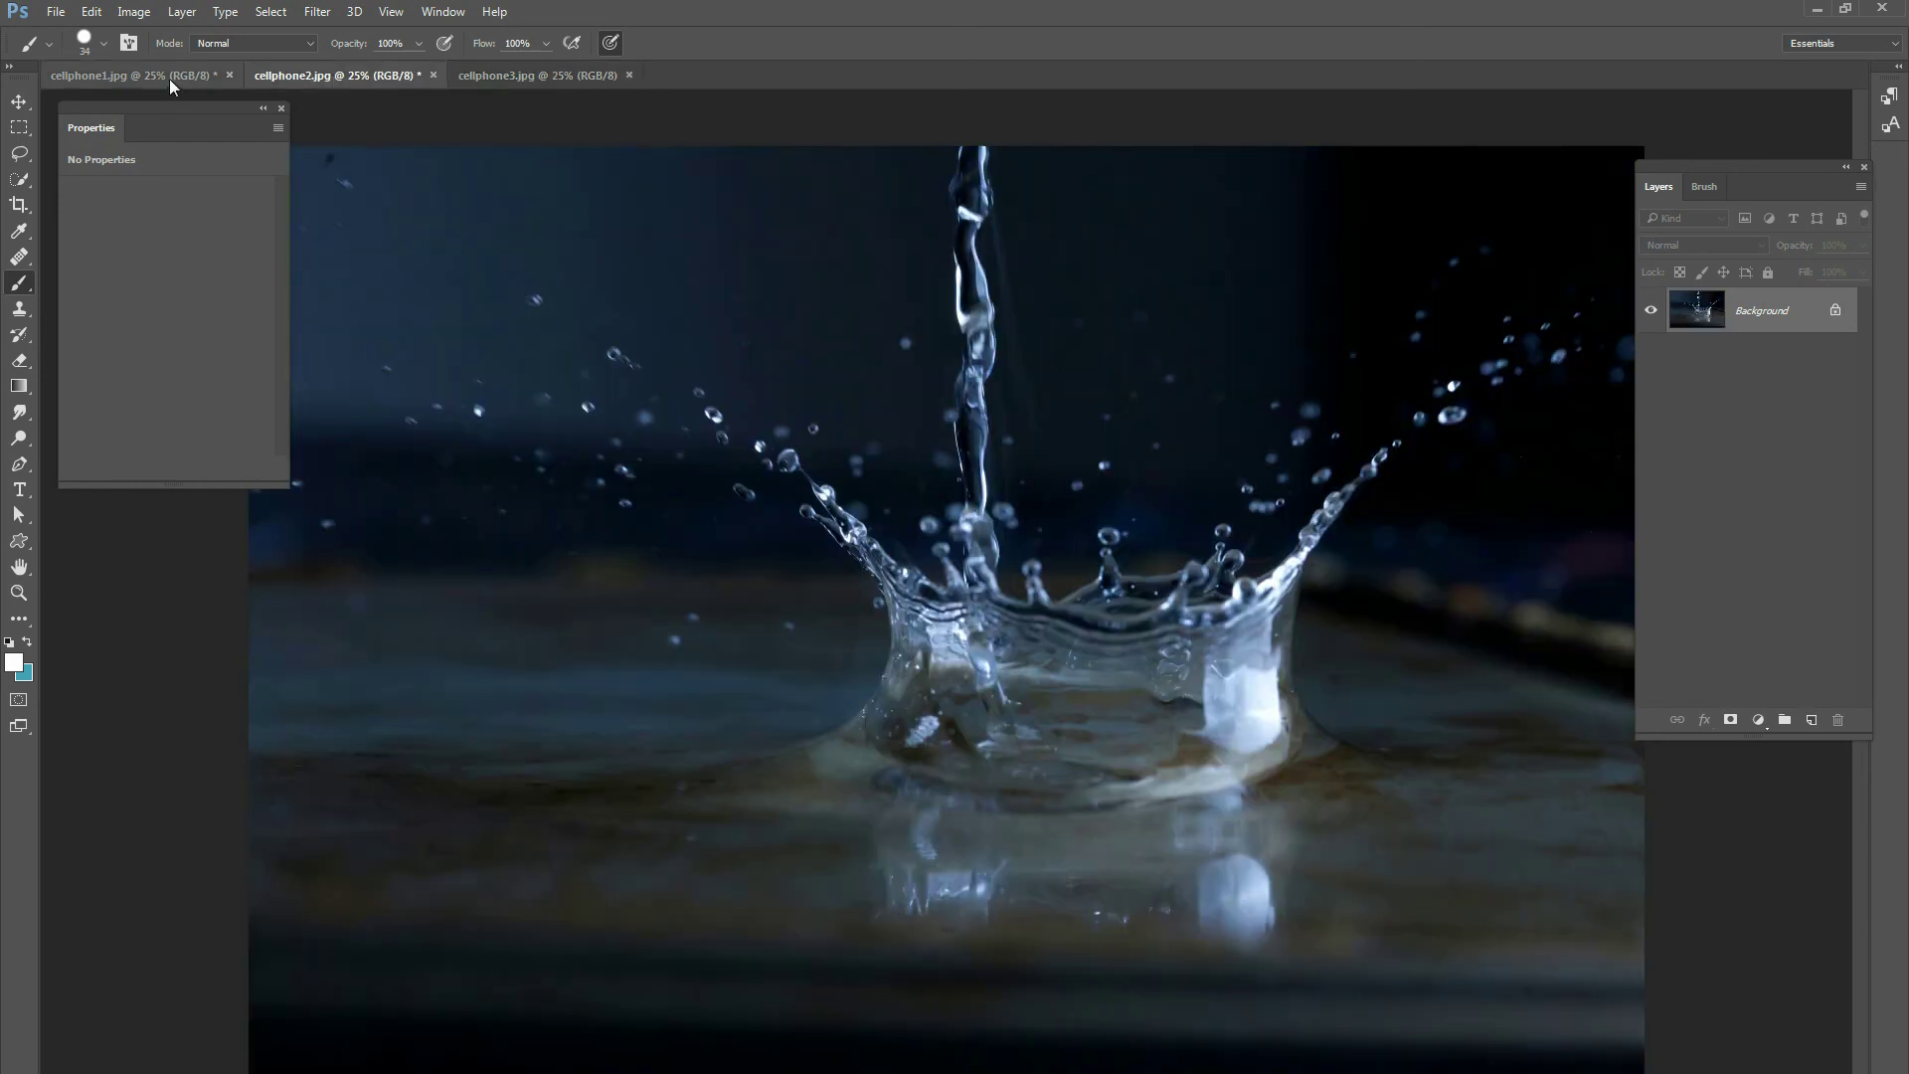
{"action": "left_click", "coordinate": [176, 75]}
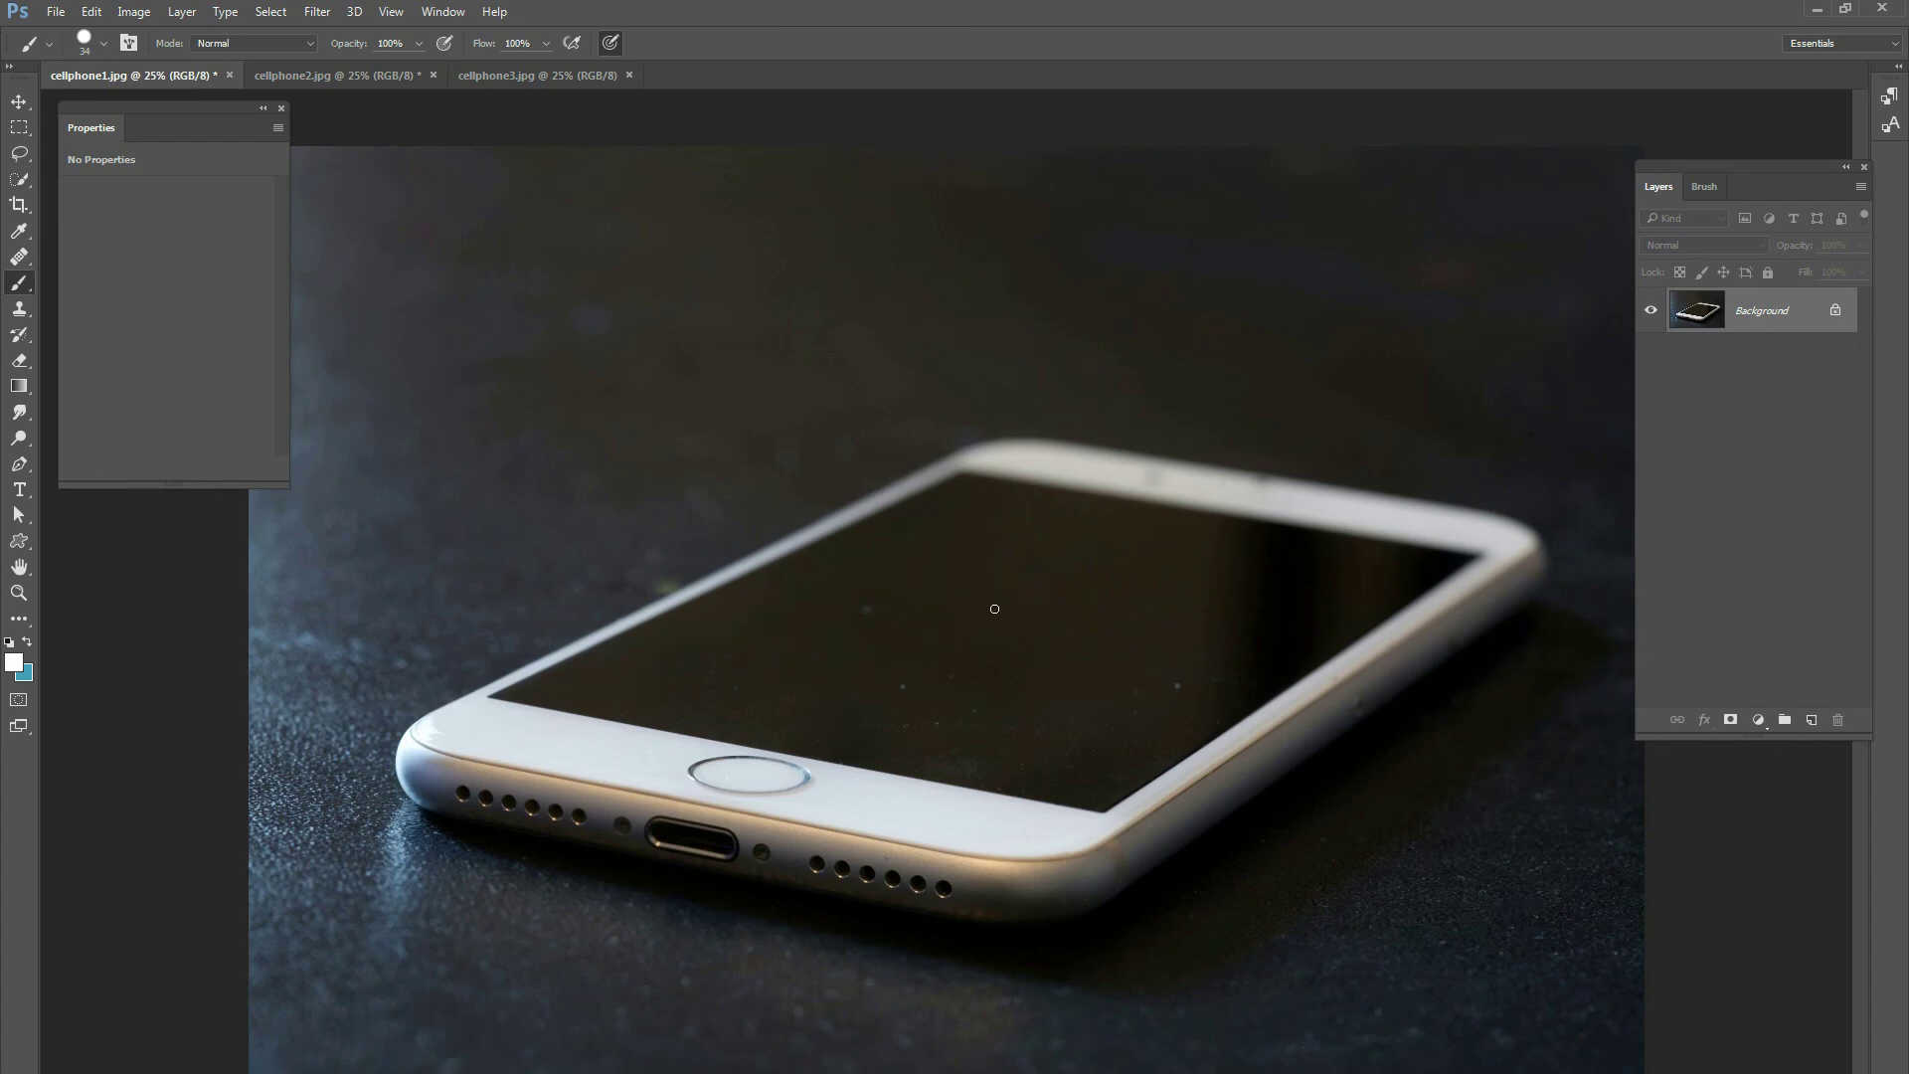
{"action": "left_click", "coordinate": [298, 77]}
{"action": "left_click", "coordinate": [18, 101]}
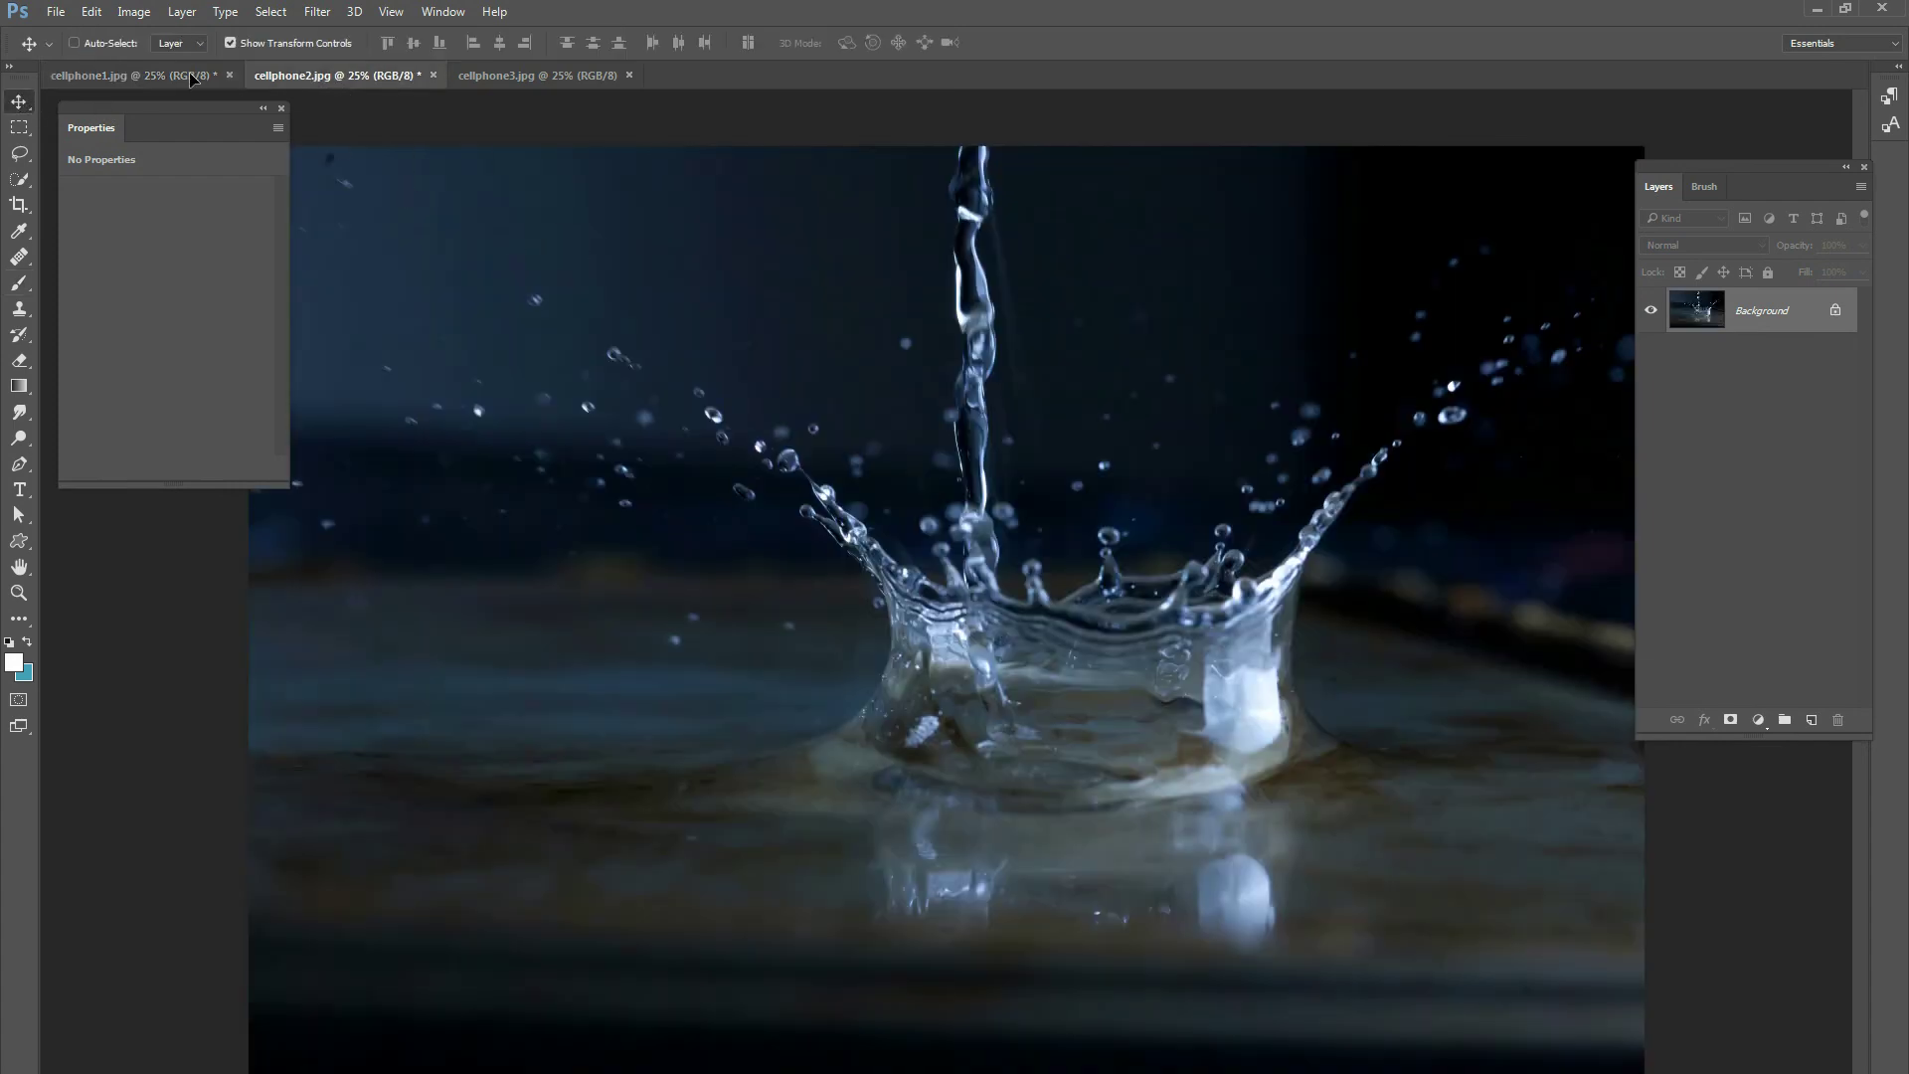
Step: Copy the splash photo into cellphone1.jpg as Layer 1, keeping its larger size
{"action": "left_click_drag", "start_coordinate": [188, 78], "coordinate": [1182, 583]}
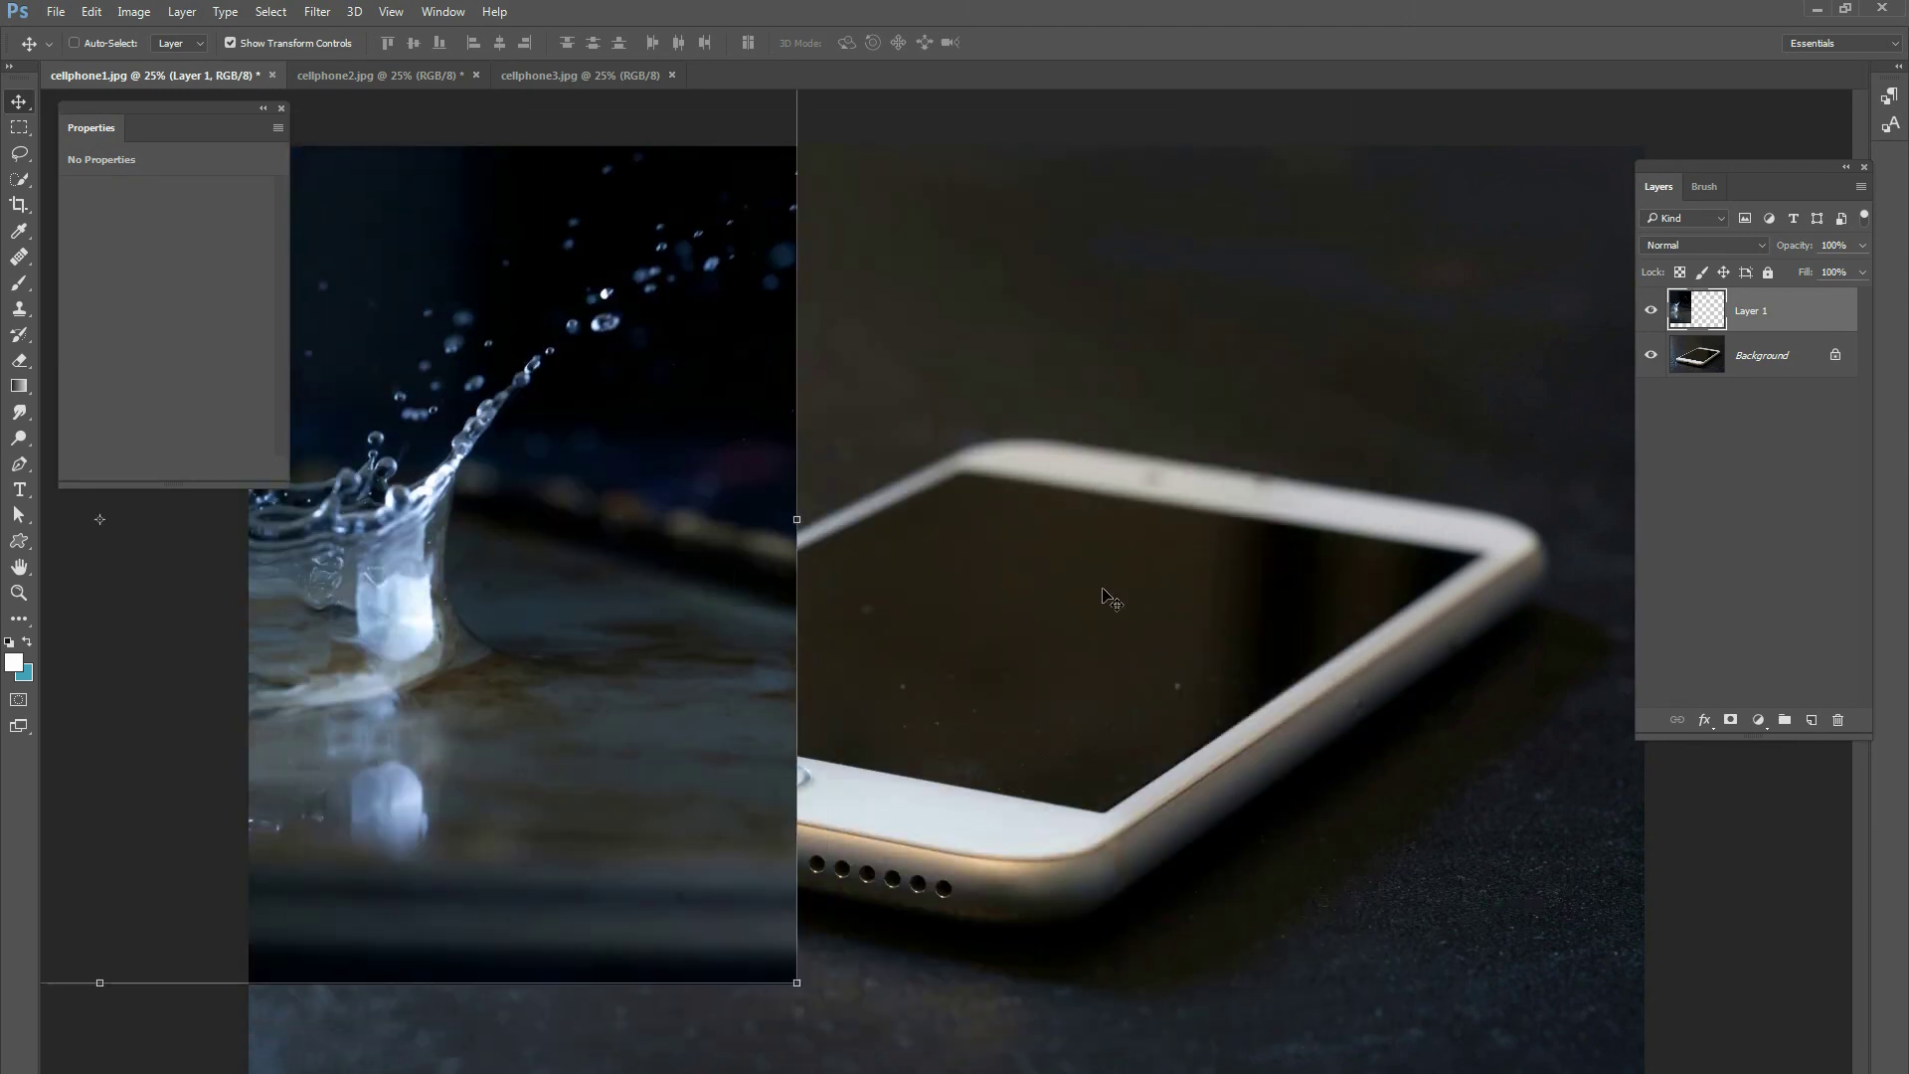
{"action": "key", "text": "Return"}
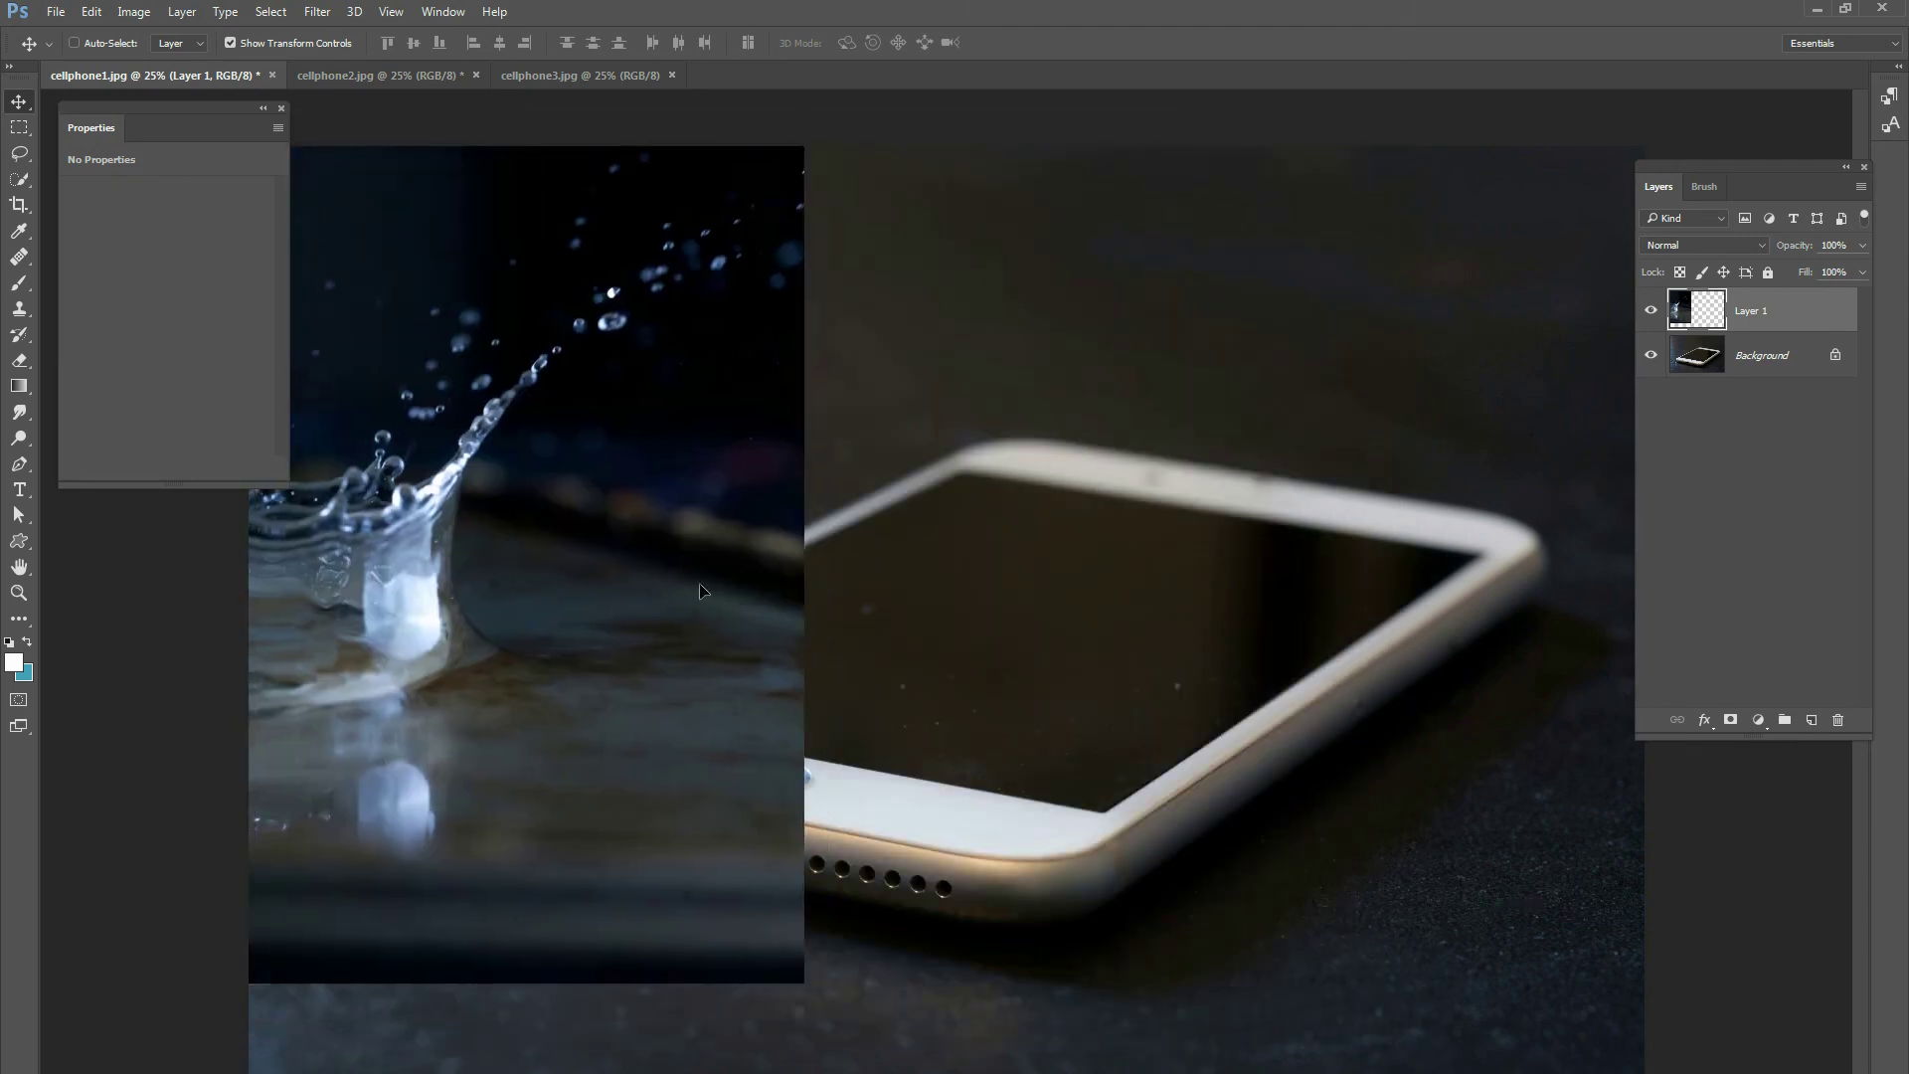
{"action": "key", "text": "ctrl+alt+z"}
{"action": "key", "text": "ctrl+alt+z"}
Step: Shift the splash layer slightly down and left so it covers most of the canvas
{"action": "left_click_drag", "start_coordinate": [1225, 562], "coordinate": [1114, 522]}
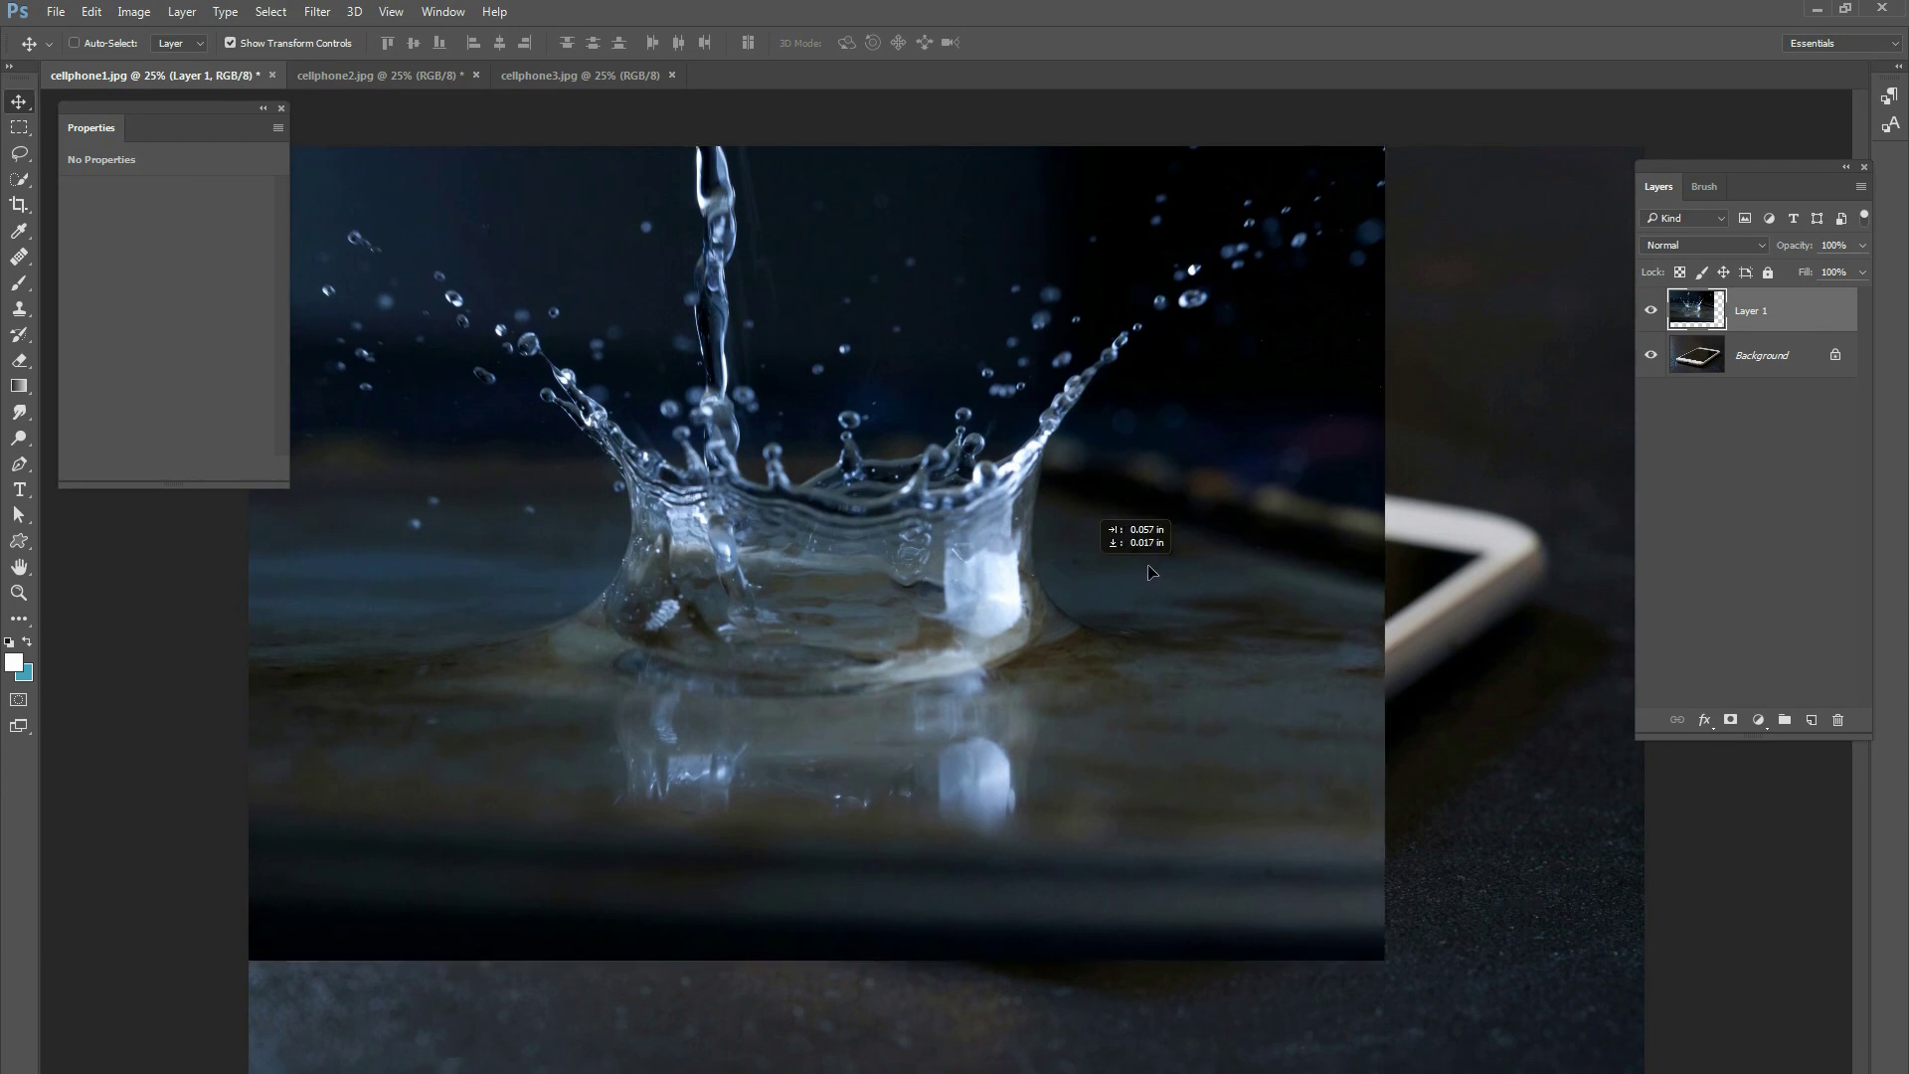
{"action": "key", "text": "ctrl+alt+z"}
{"action": "left_click_drag", "start_coordinate": [1089, 604], "coordinate": [1066, 645]}
{"action": "left_click_drag", "start_coordinate": [1337, 579], "coordinate": [1314, 595]}
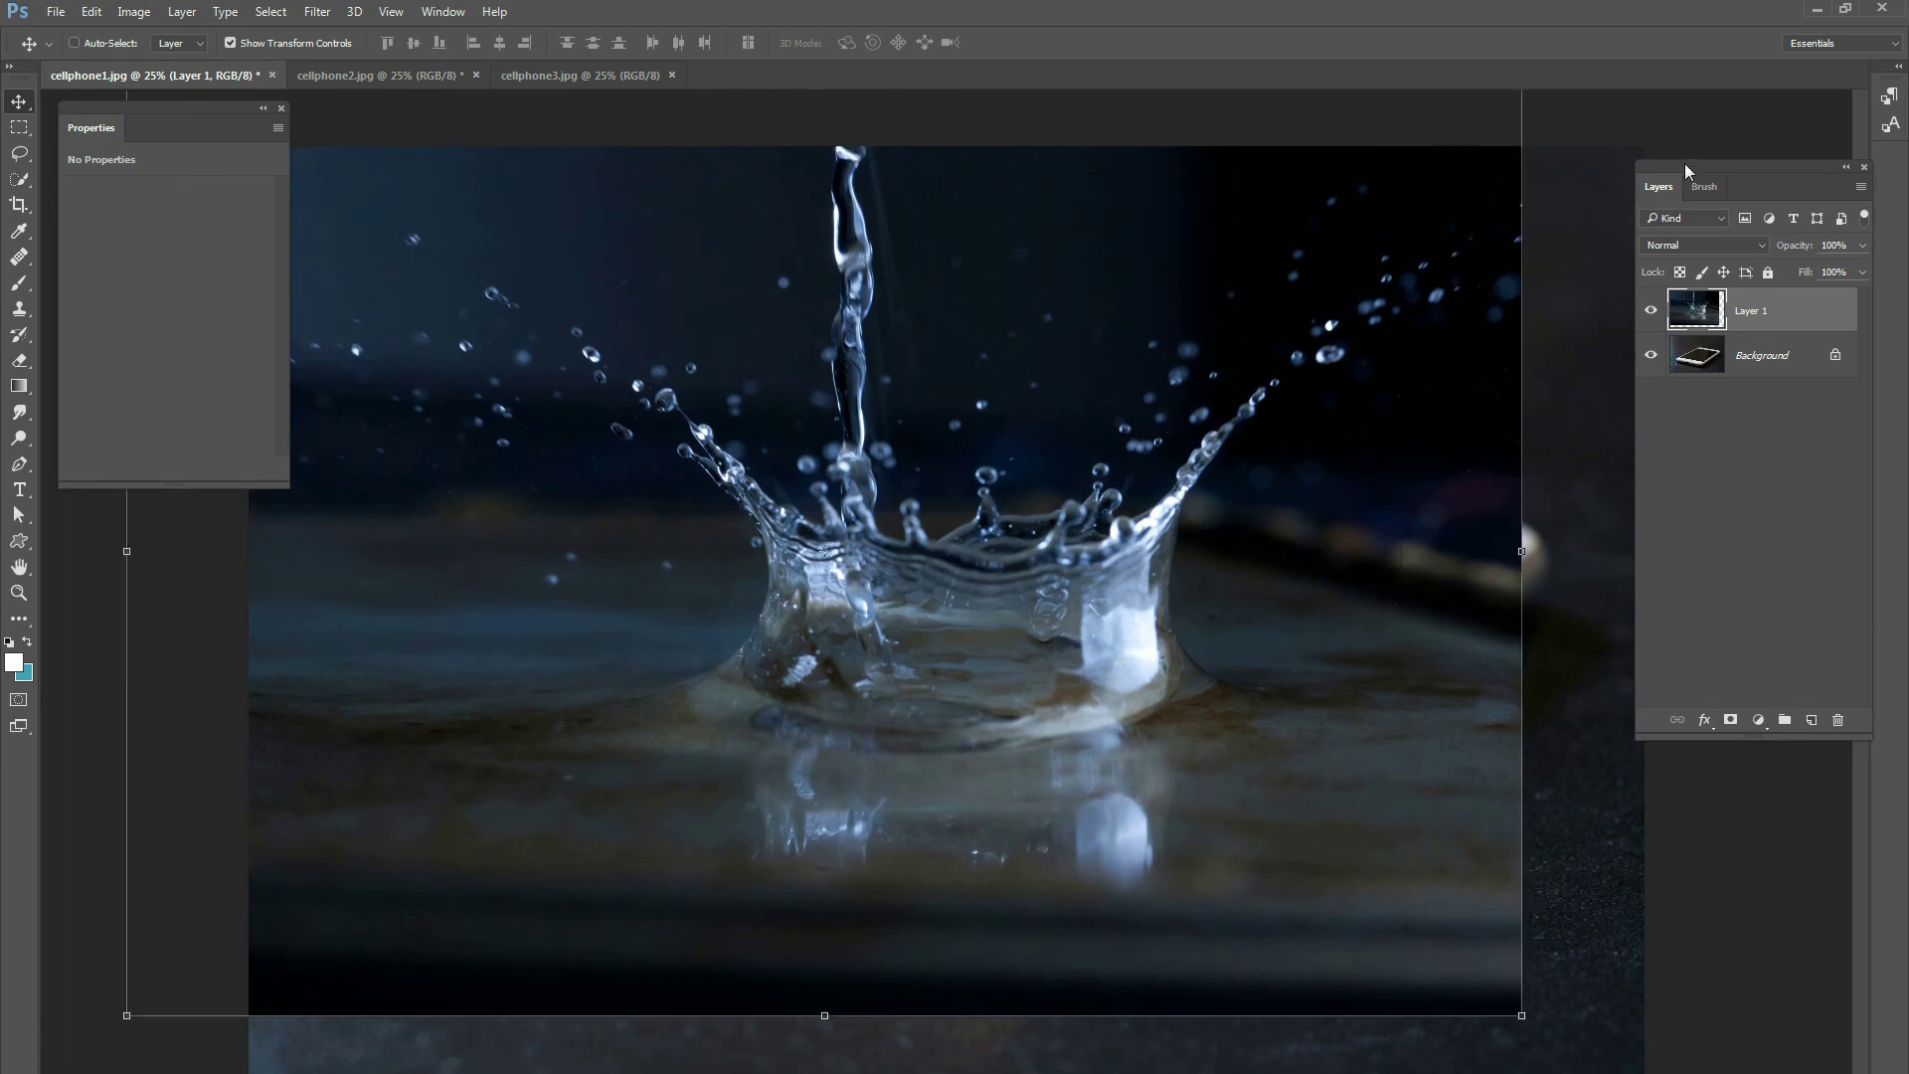
{"action": "left_click_drag", "start_coordinate": [1688, 171], "coordinate": [1633, 163]}
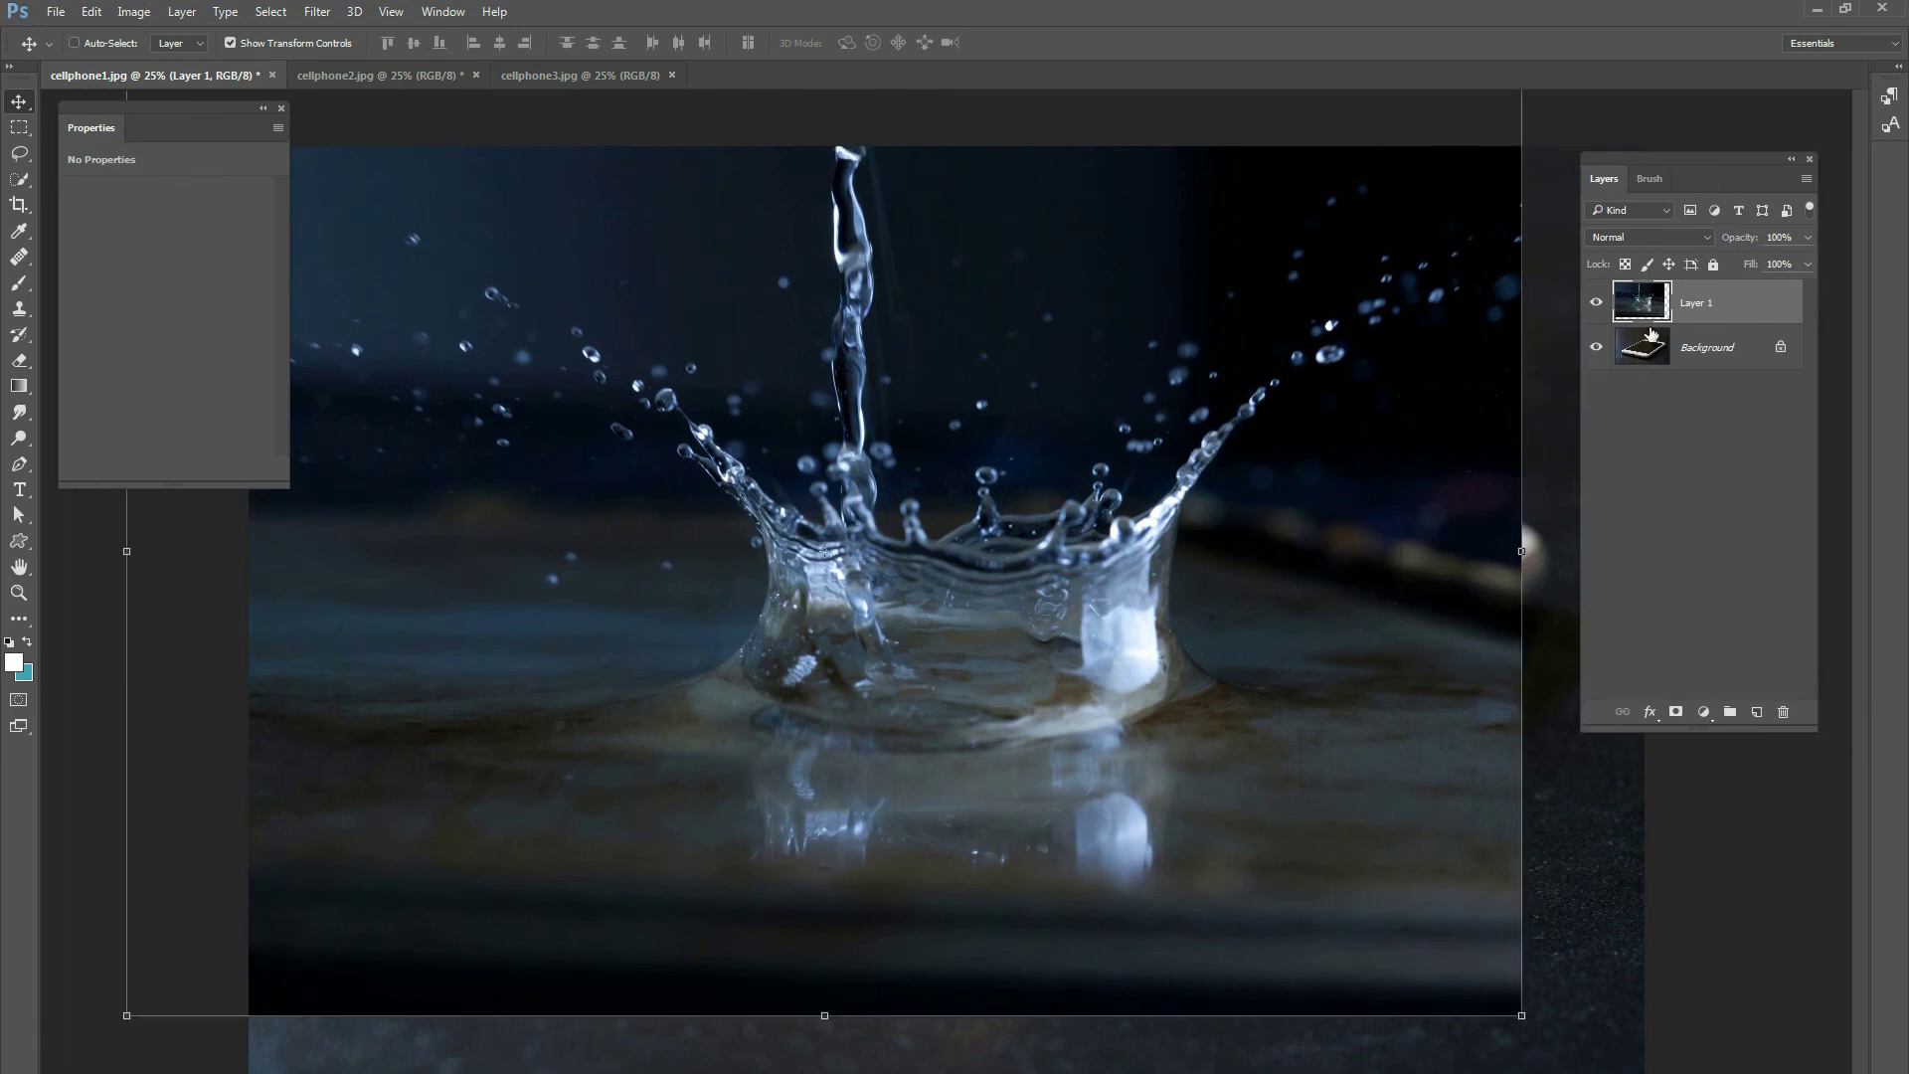
Step: Preview the splash layer in blend modes from Multiply through Linear Light
{"action": "left_click", "coordinate": [1659, 239]}
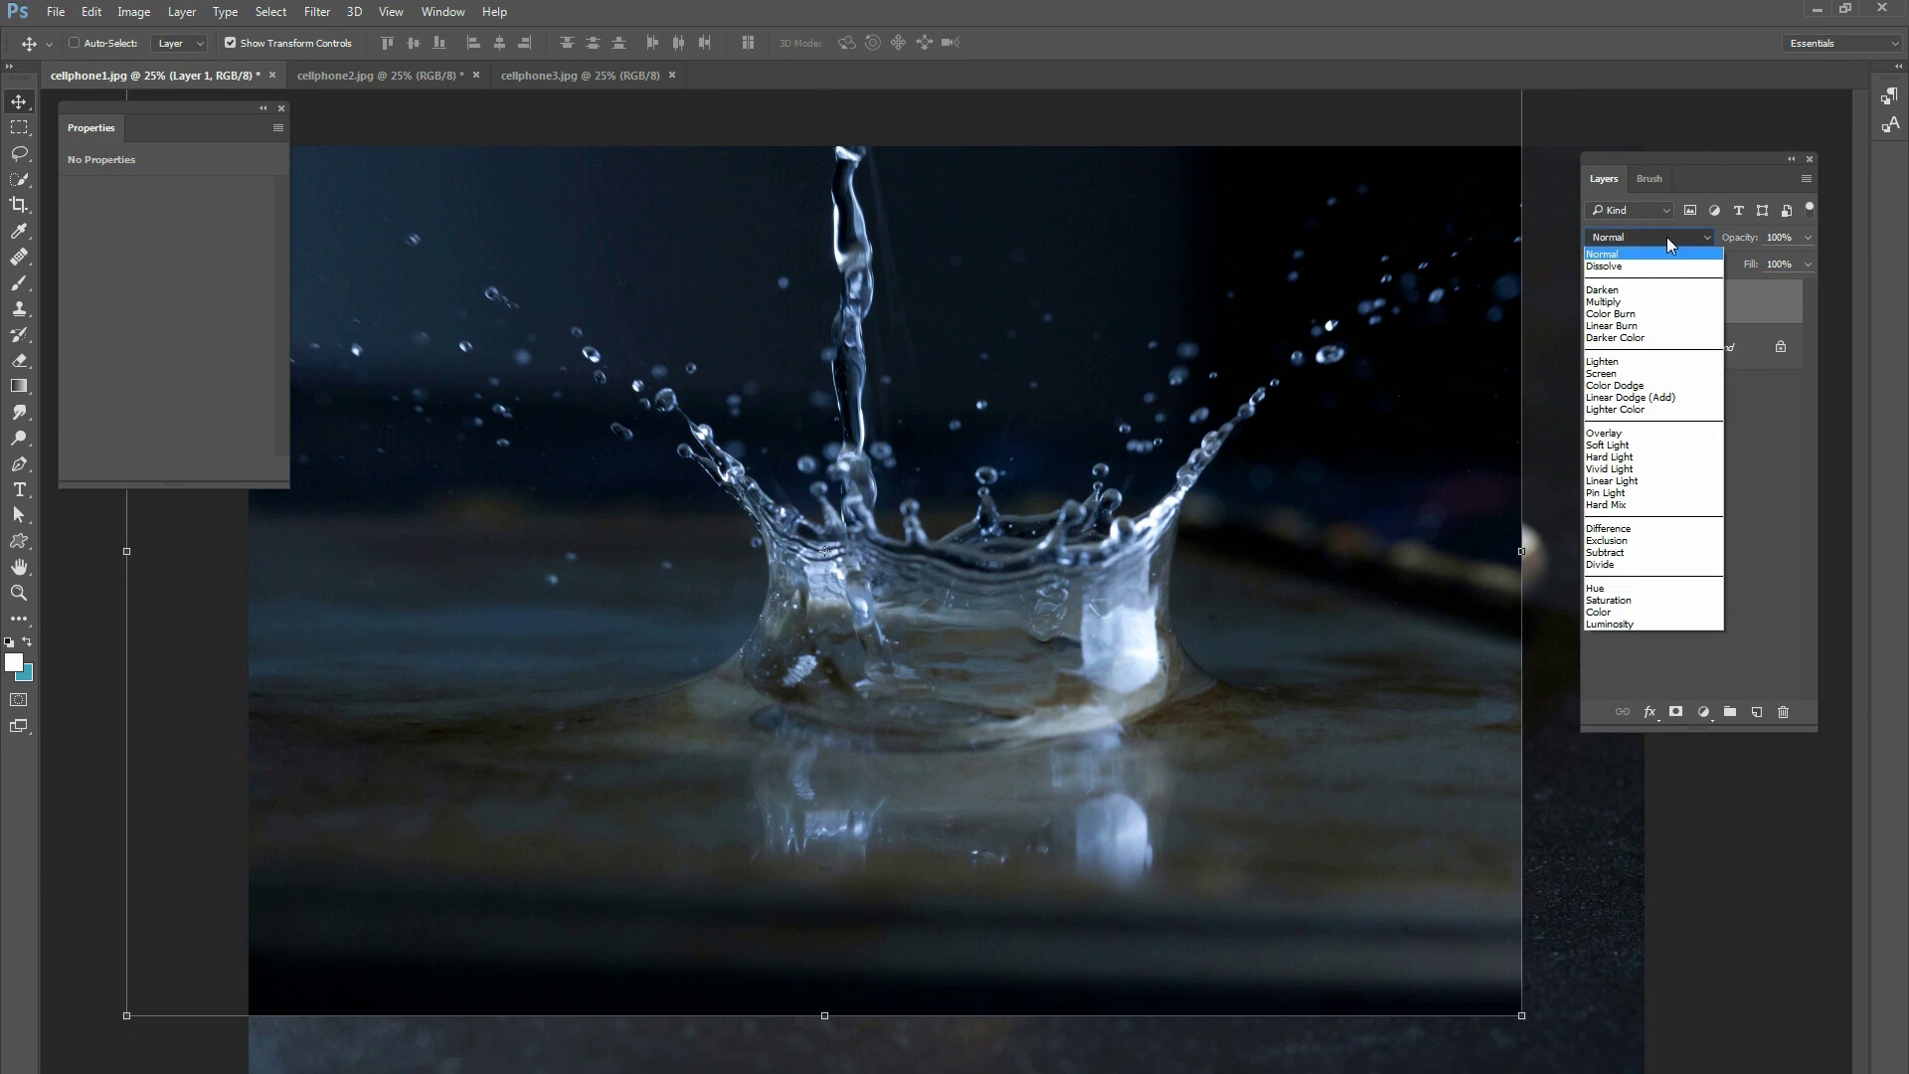
{"action": "left_click", "coordinate": [1747, 304]}
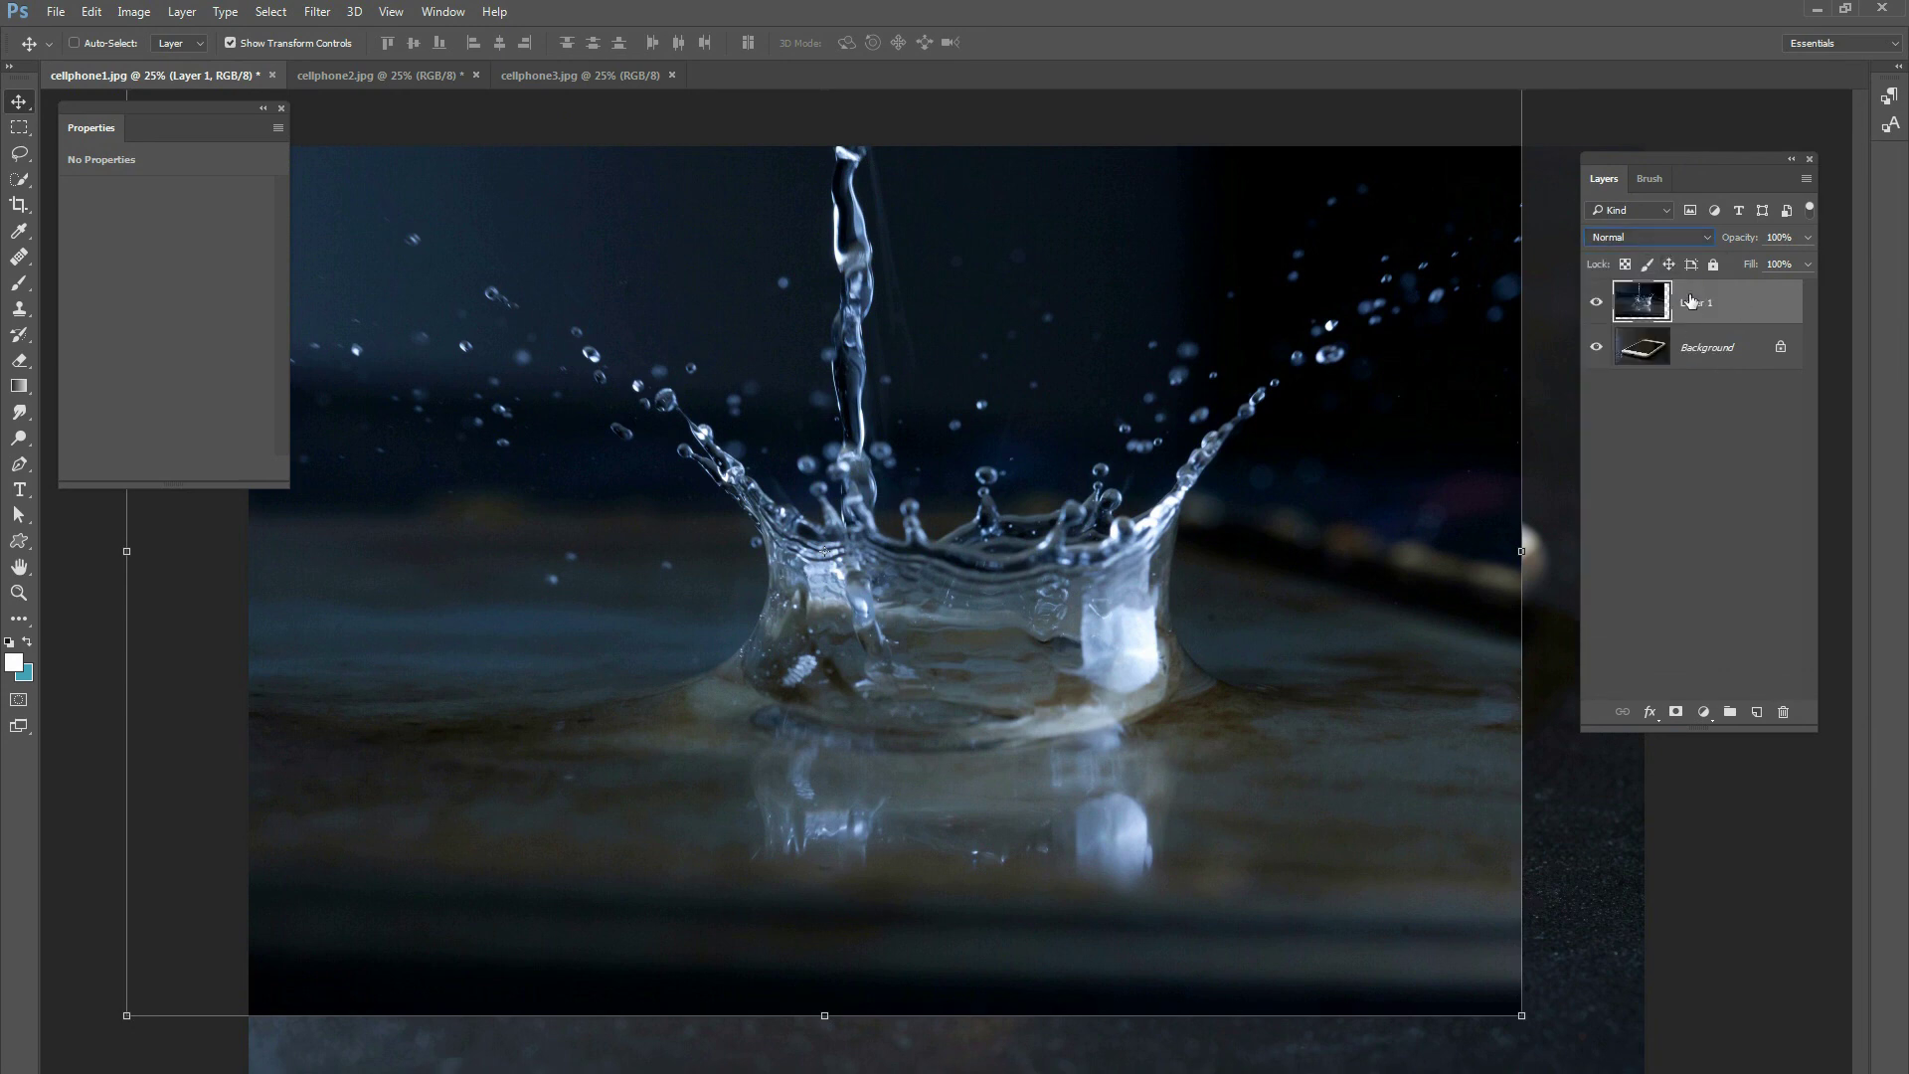
{"action": "left_click", "coordinate": [1649, 240]}
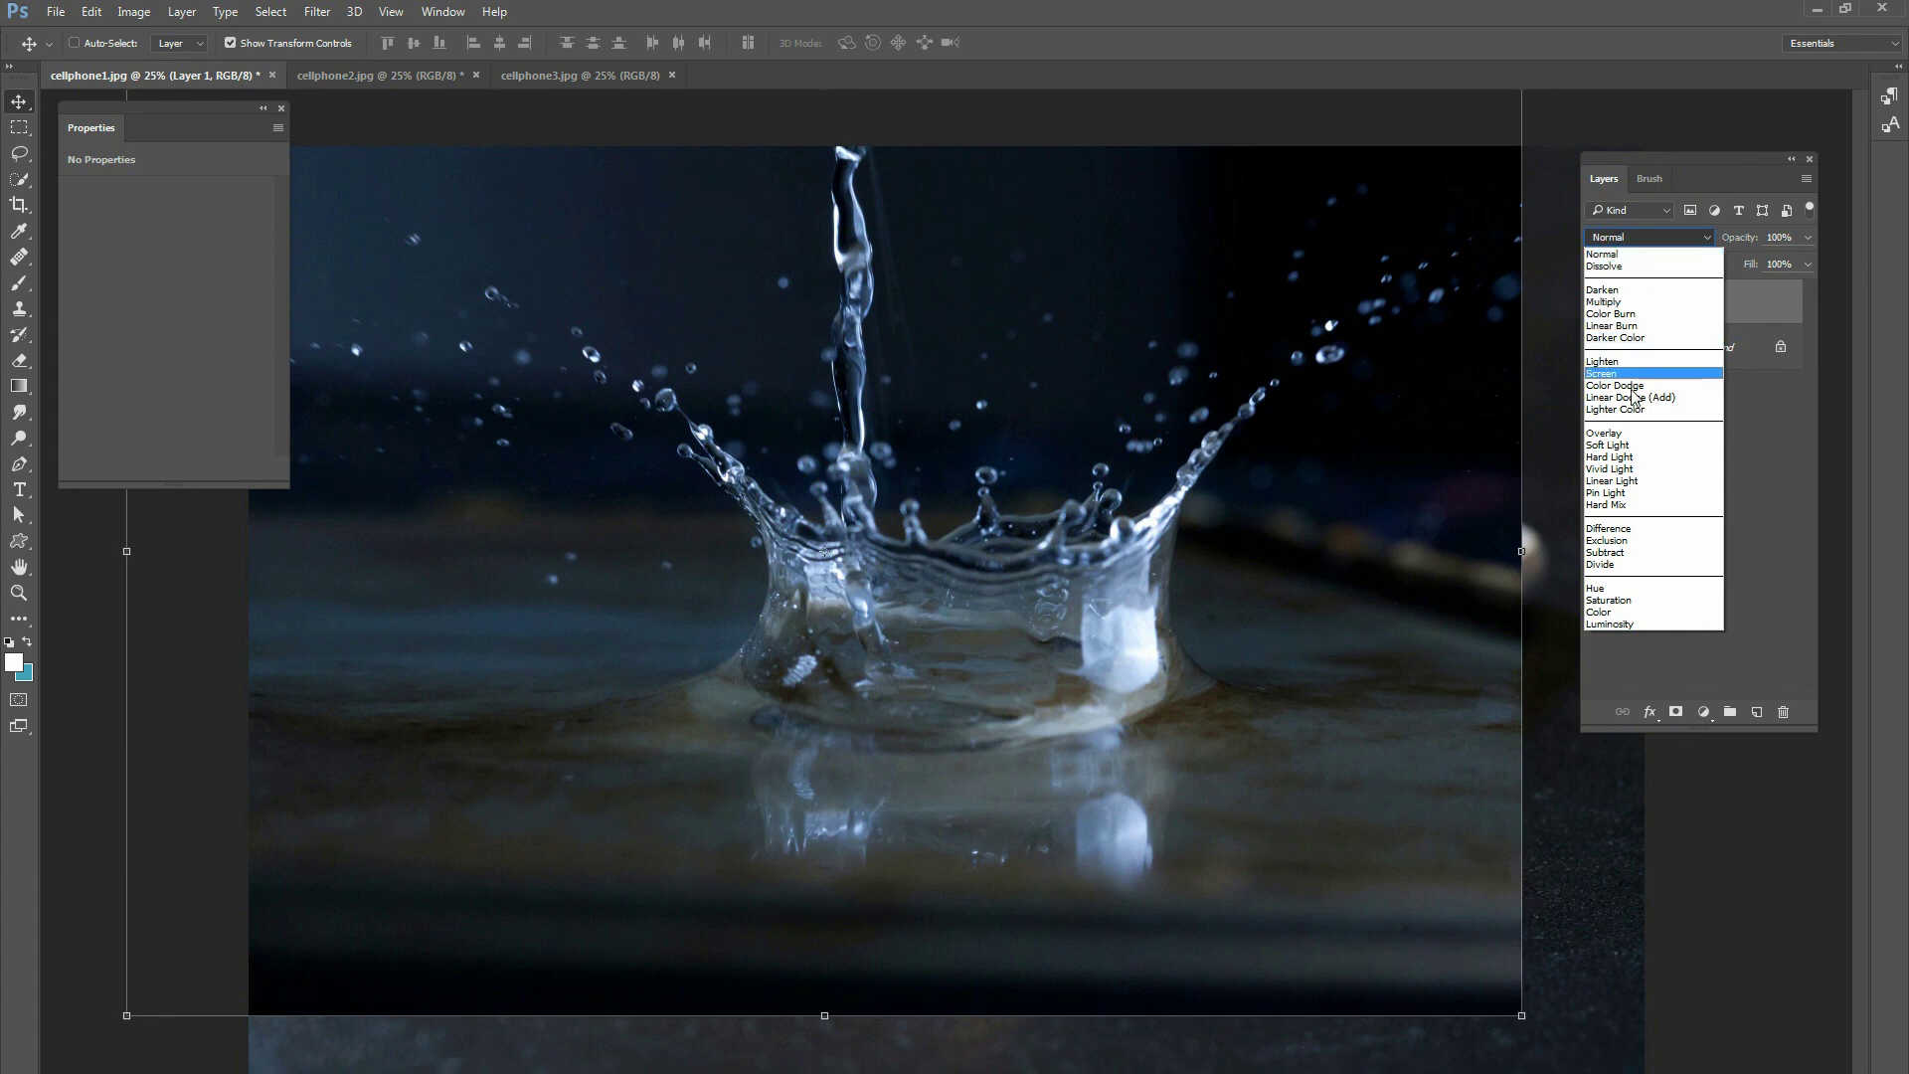
{"action": "left_click", "coordinate": [1649, 256]}
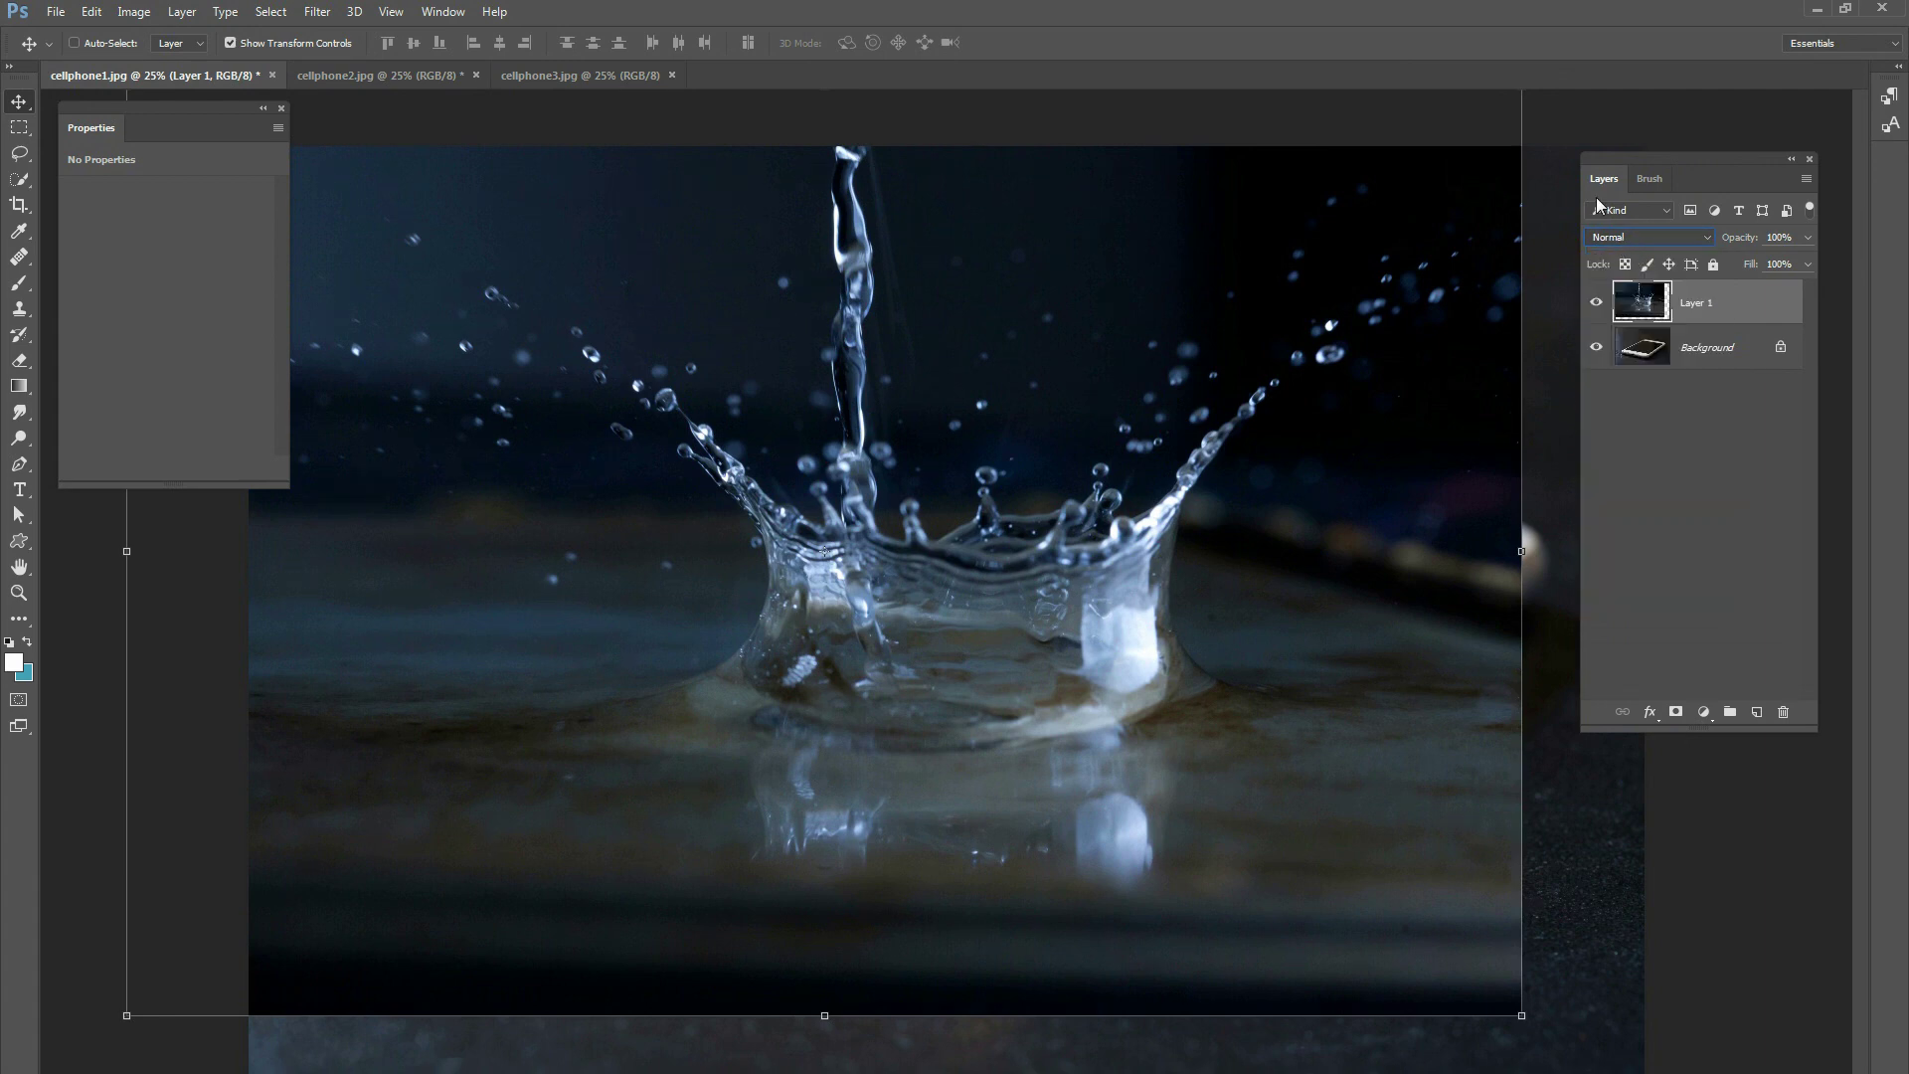
{"action": "key", "text": "Down"}
{"action": "key", "text": "Down"}
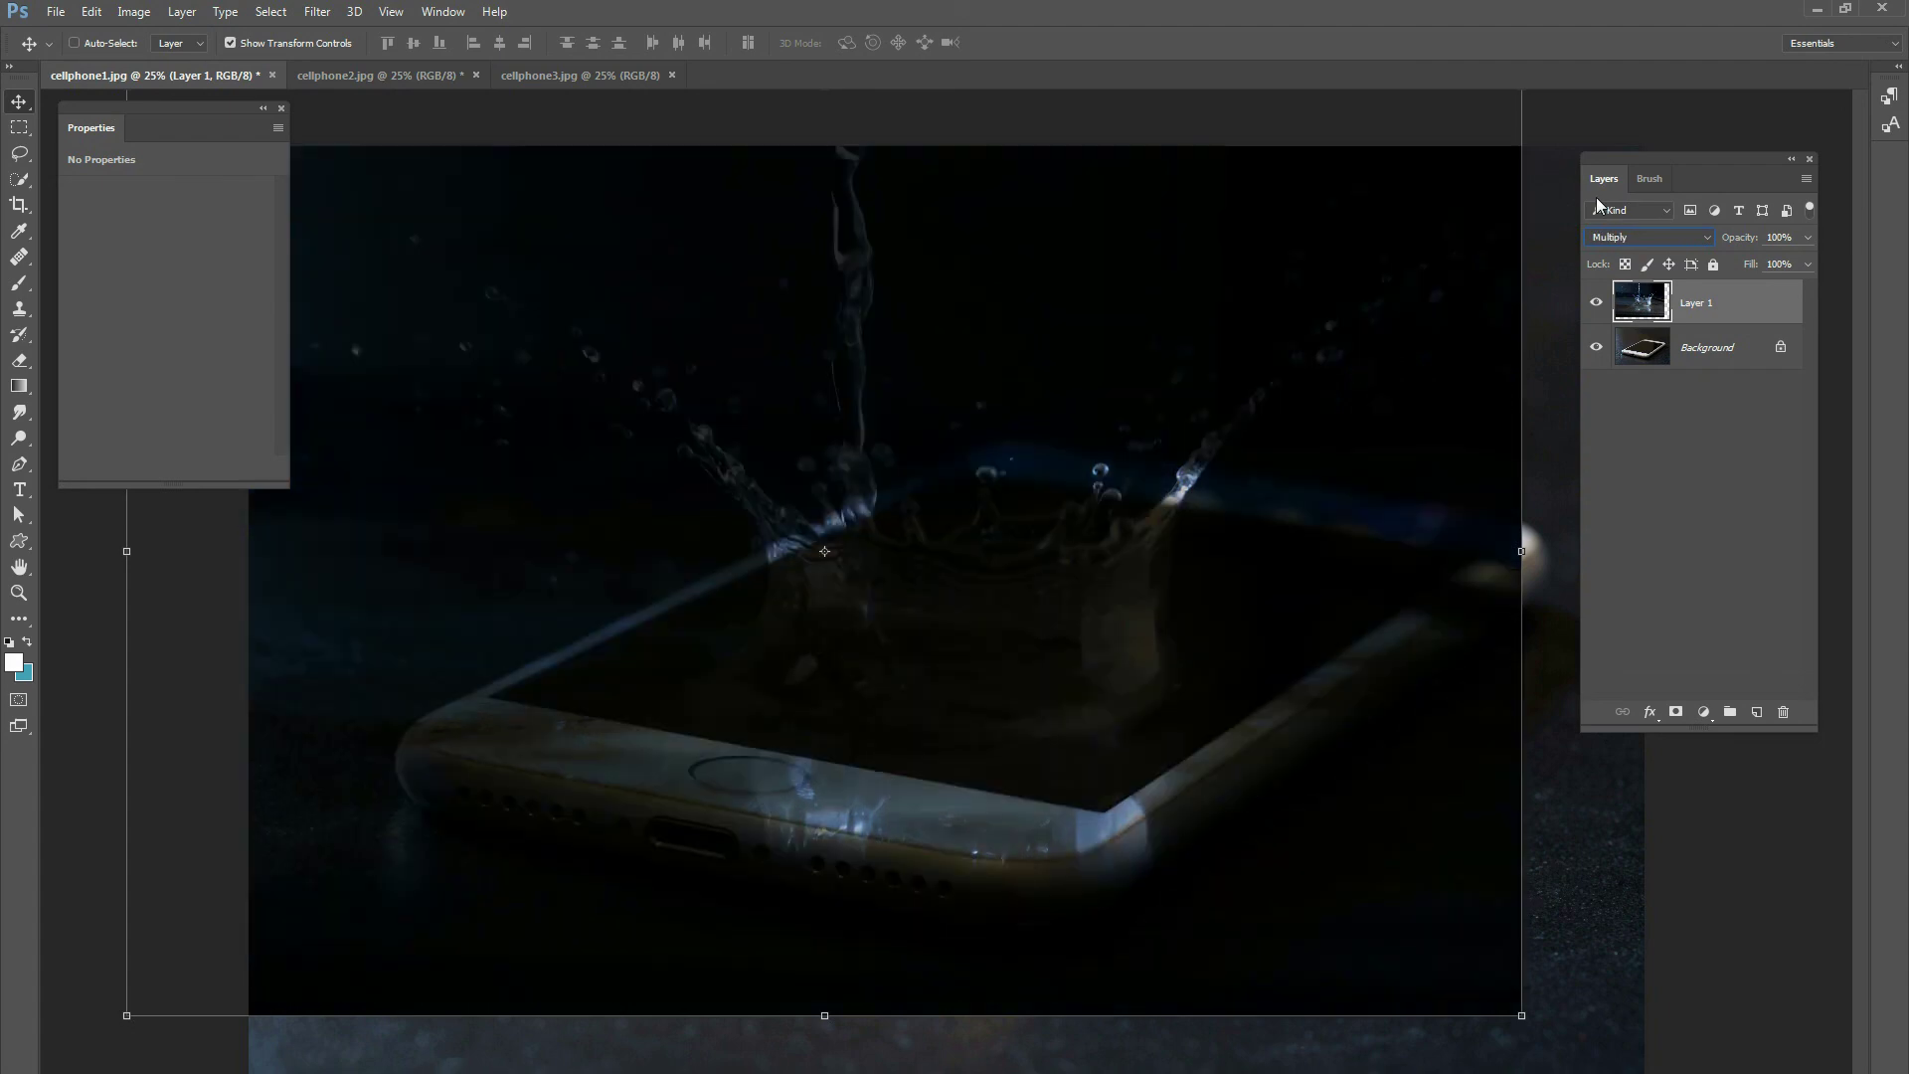
{"action": "key", "text": "Down"}
{"action": "key", "text": "Down"}
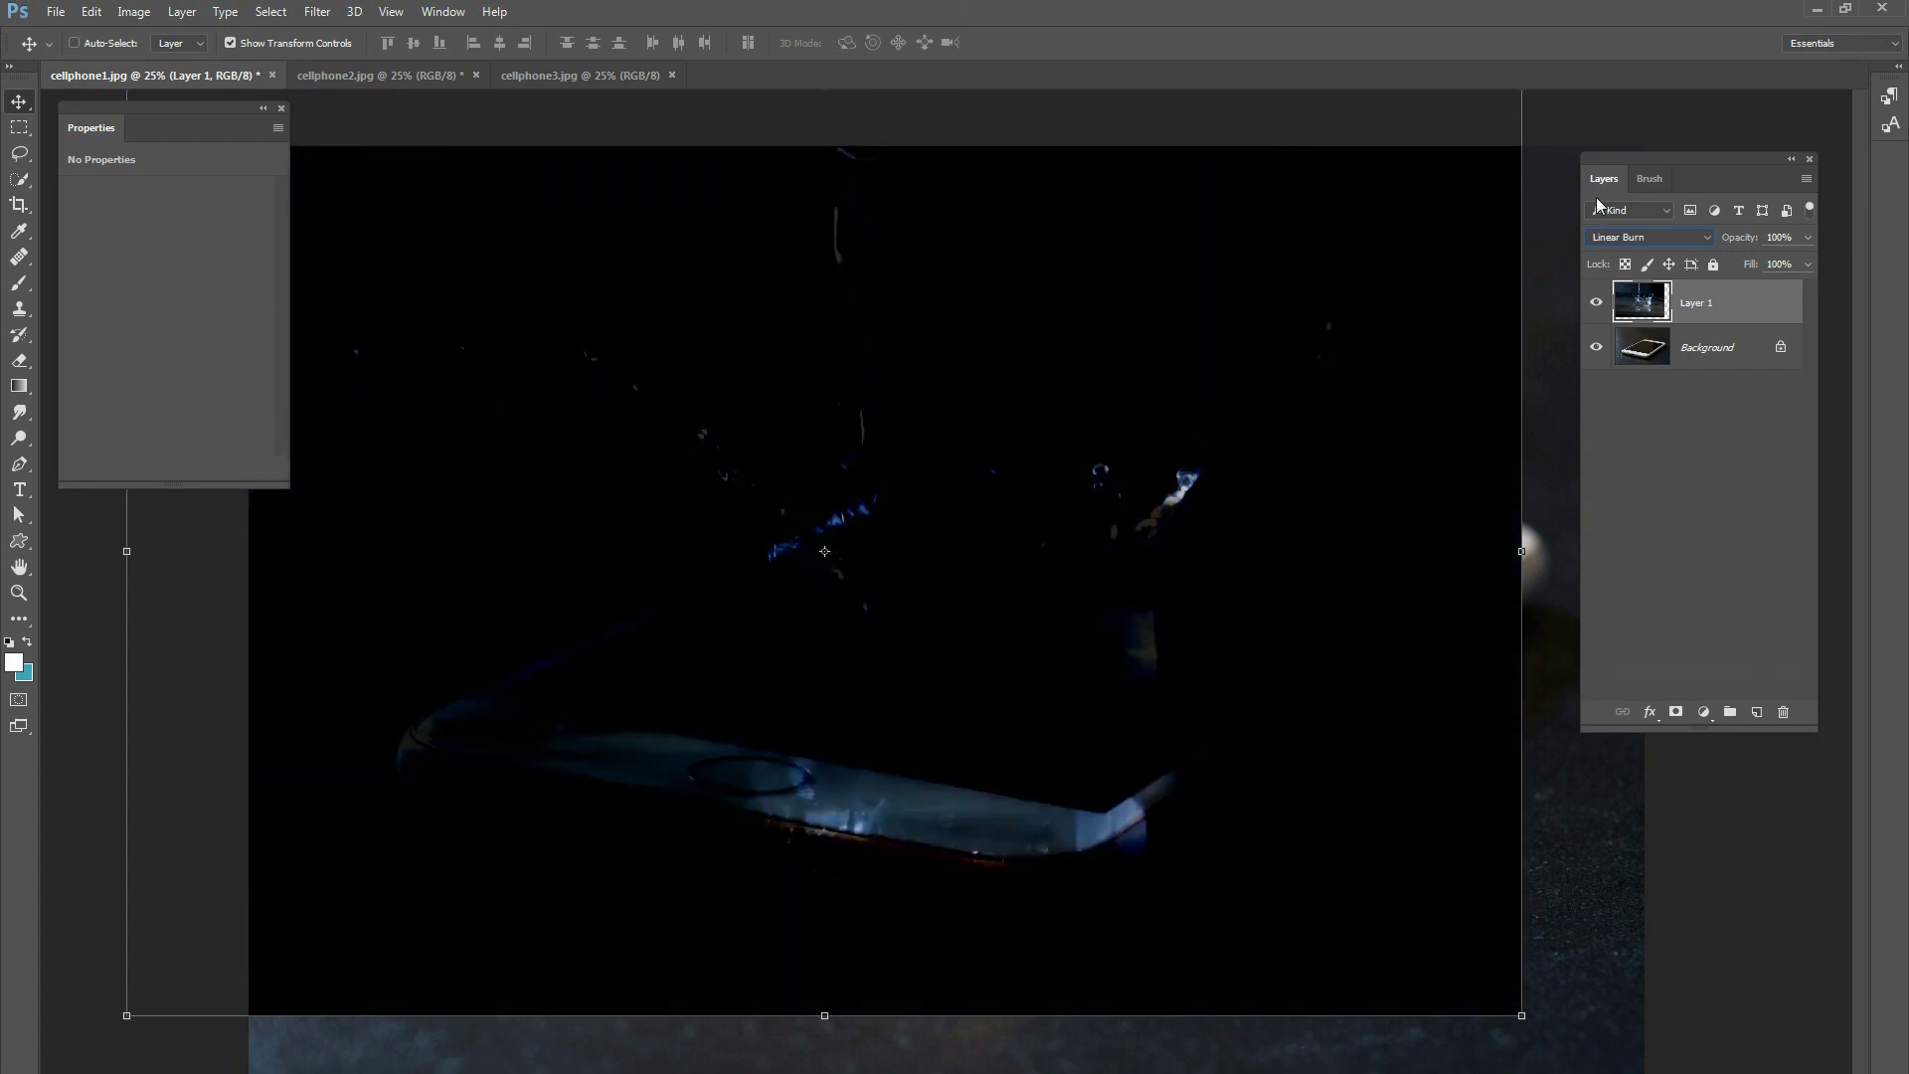
{"action": "key", "text": "Down"}
{"action": "key", "text": "Down"}
{"action": "key", "text": "Down"}
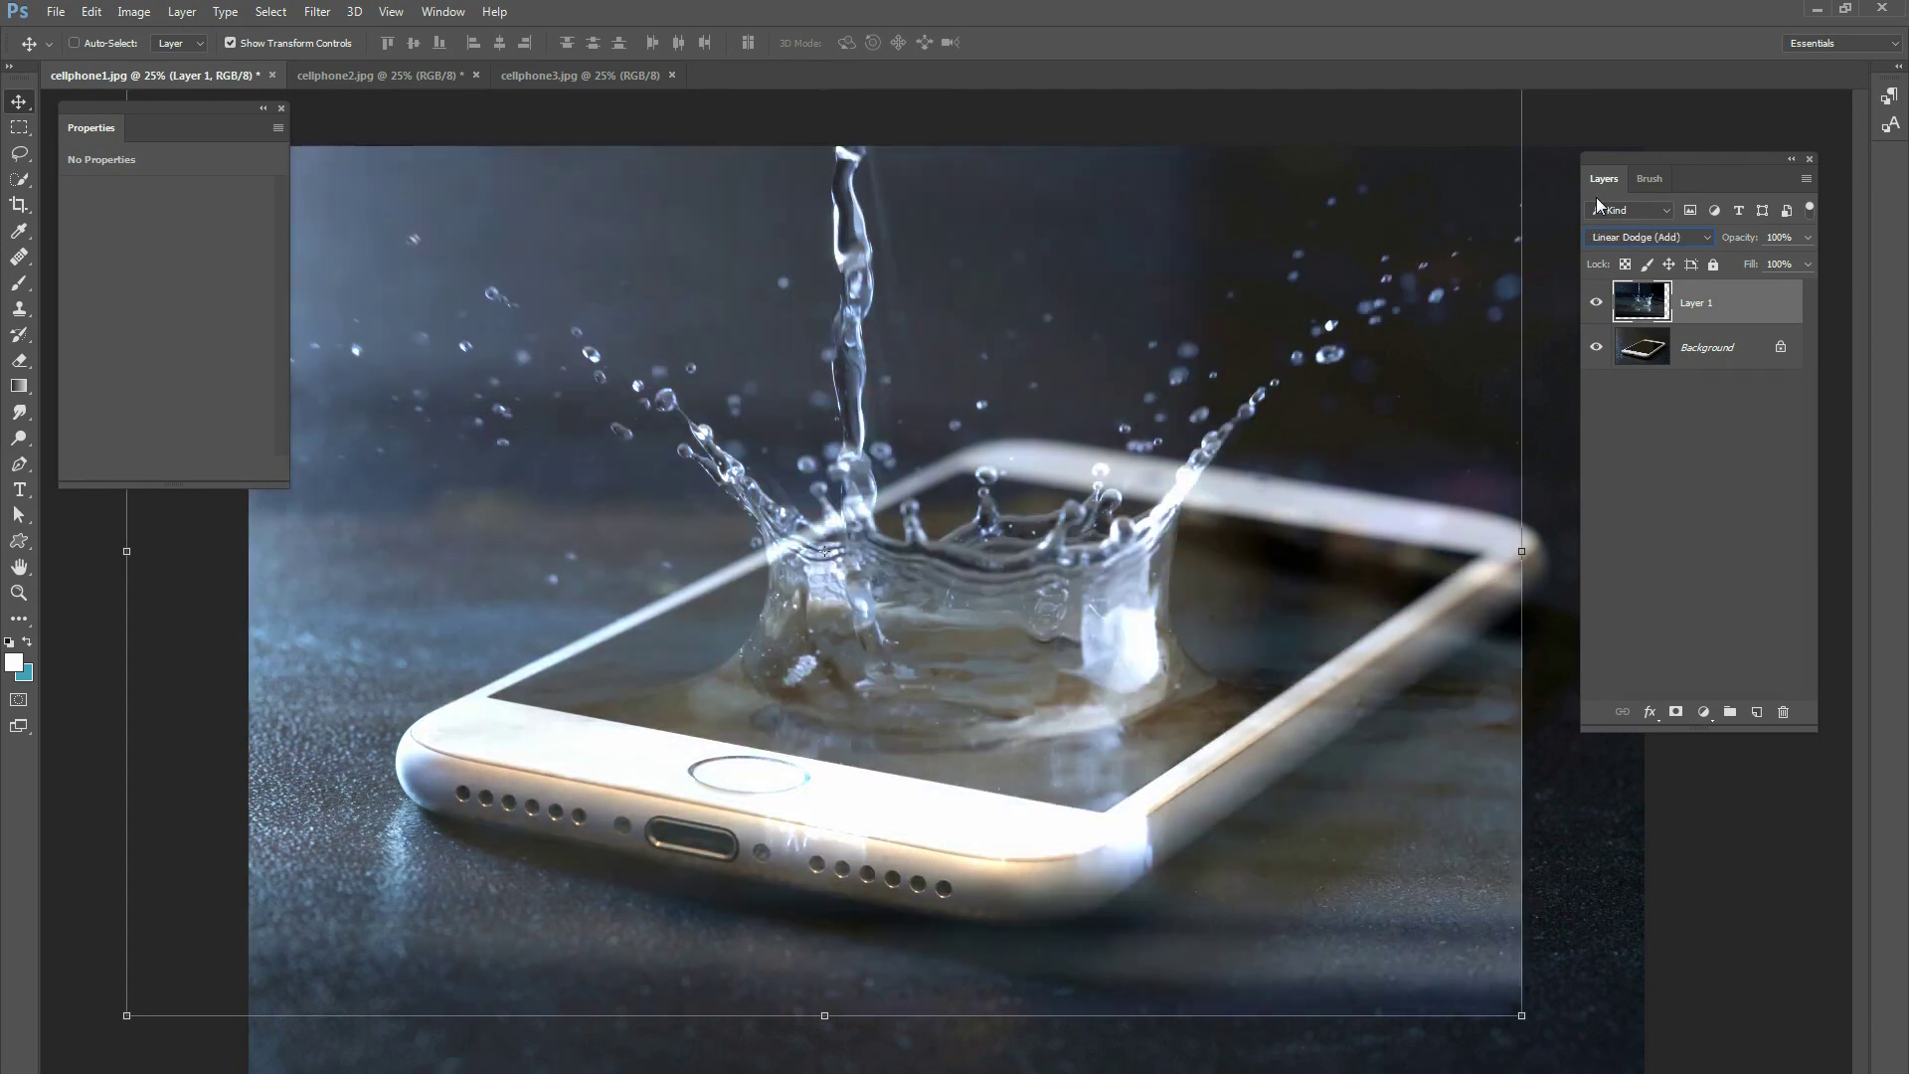
{"action": "key", "text": "Down"}
{"action": "key", "text": "Down"}
{"action": "key", "text": "Down"}
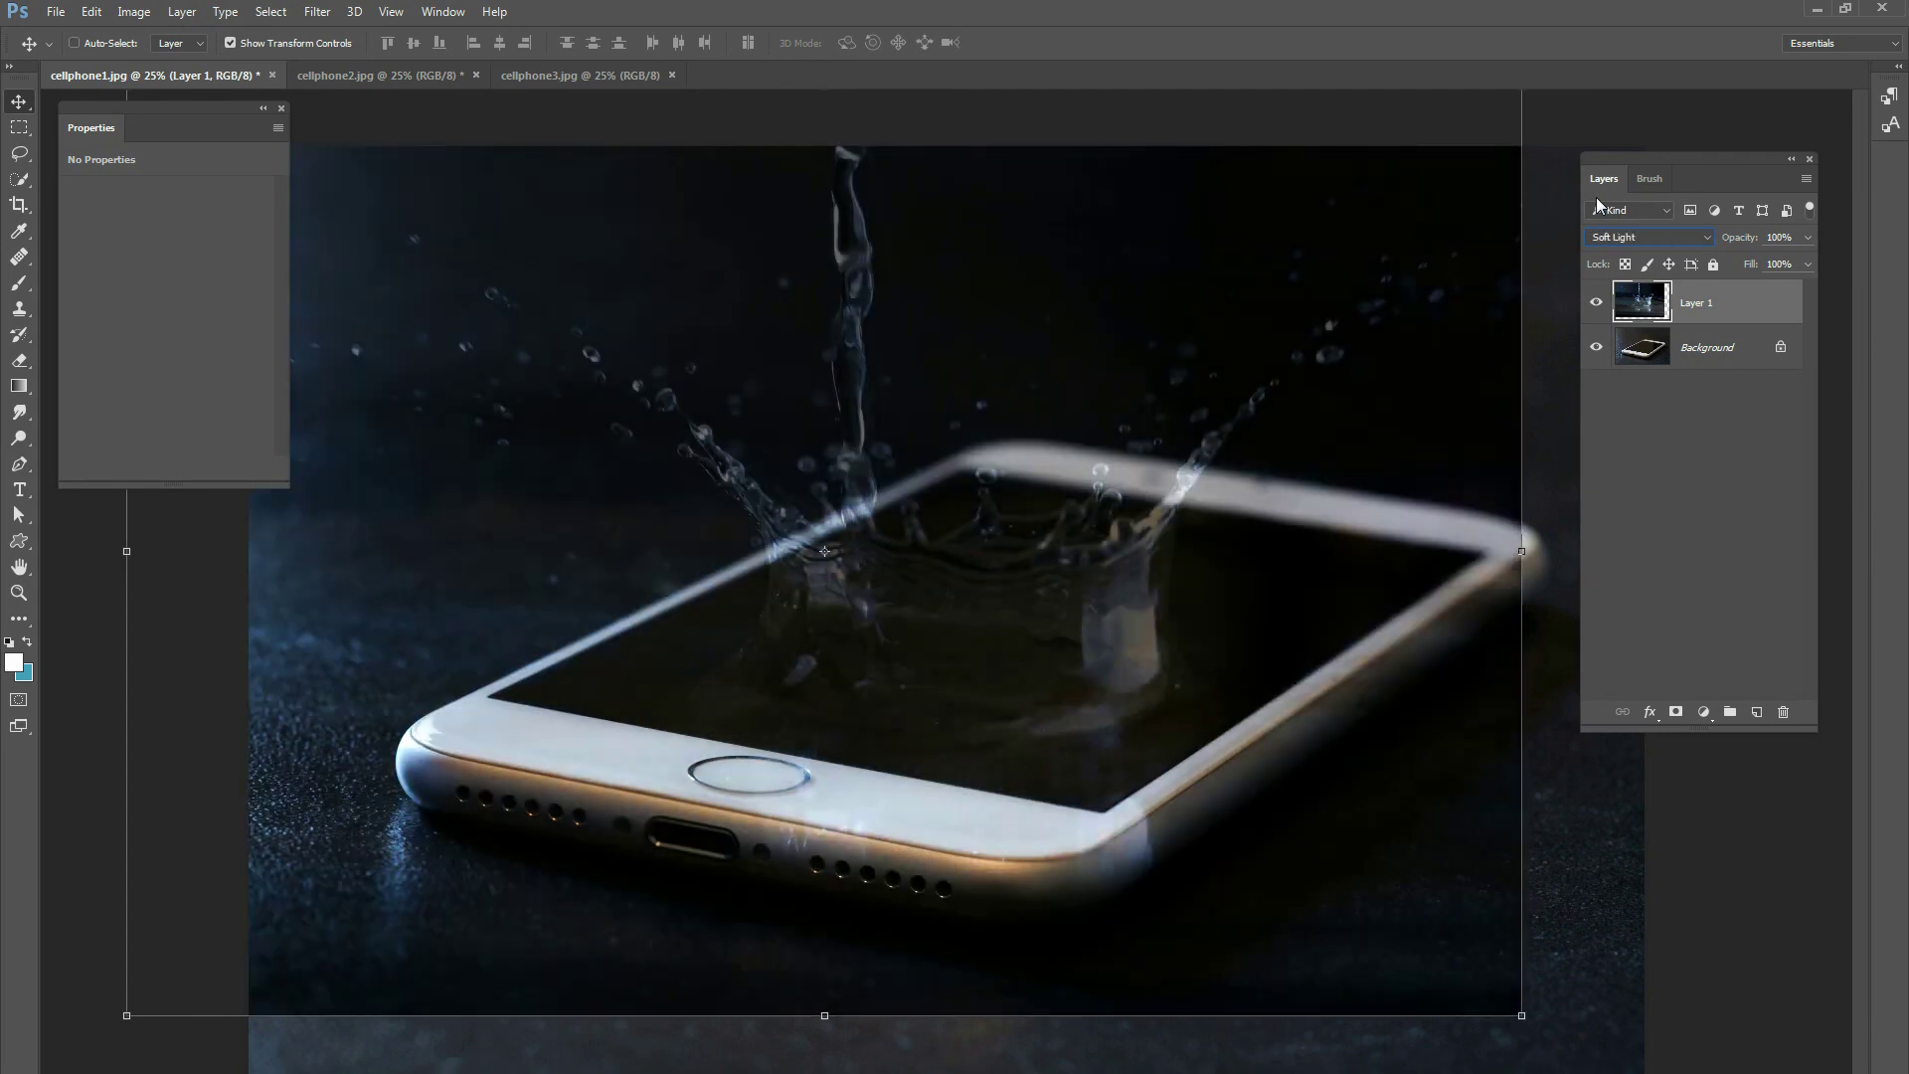
{"action": "key", "text": "Down"}
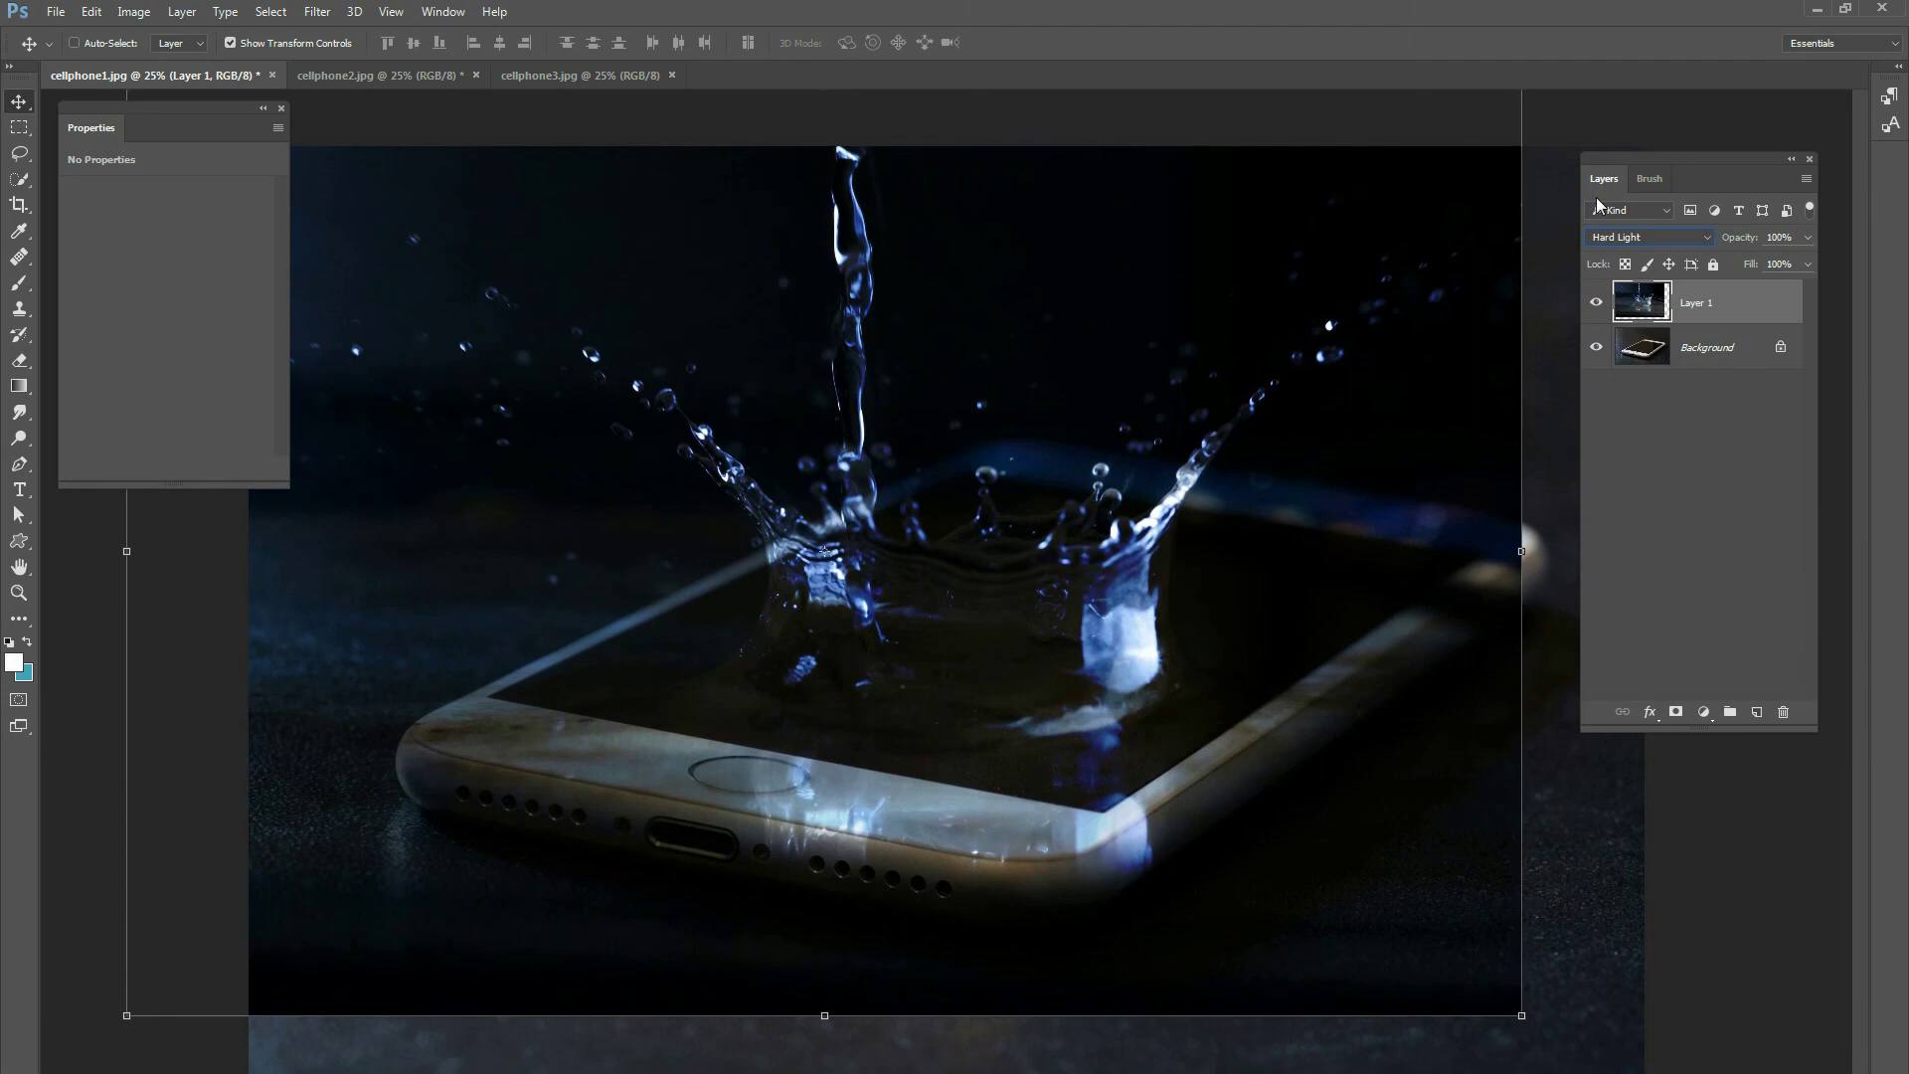
{"action": "key", "text": "Down"}
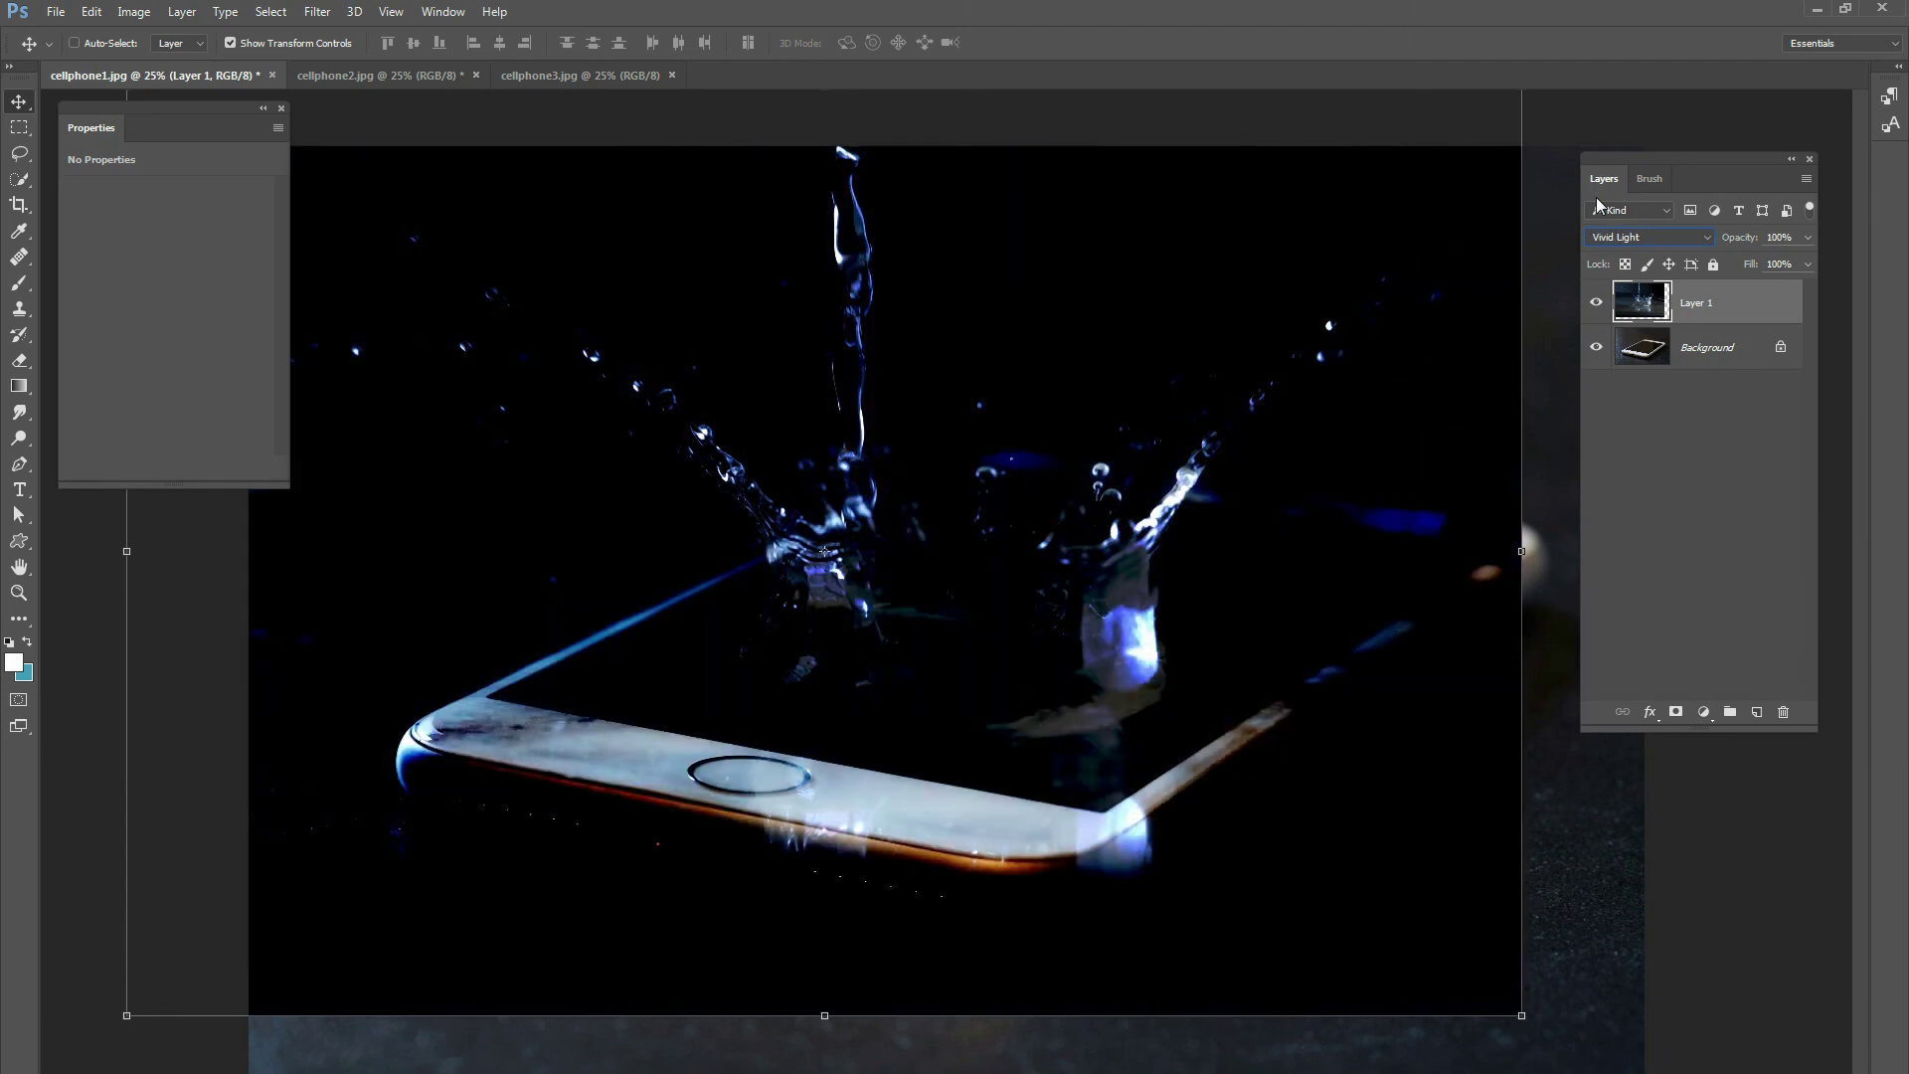
{"action": "key", "text": "Down"}
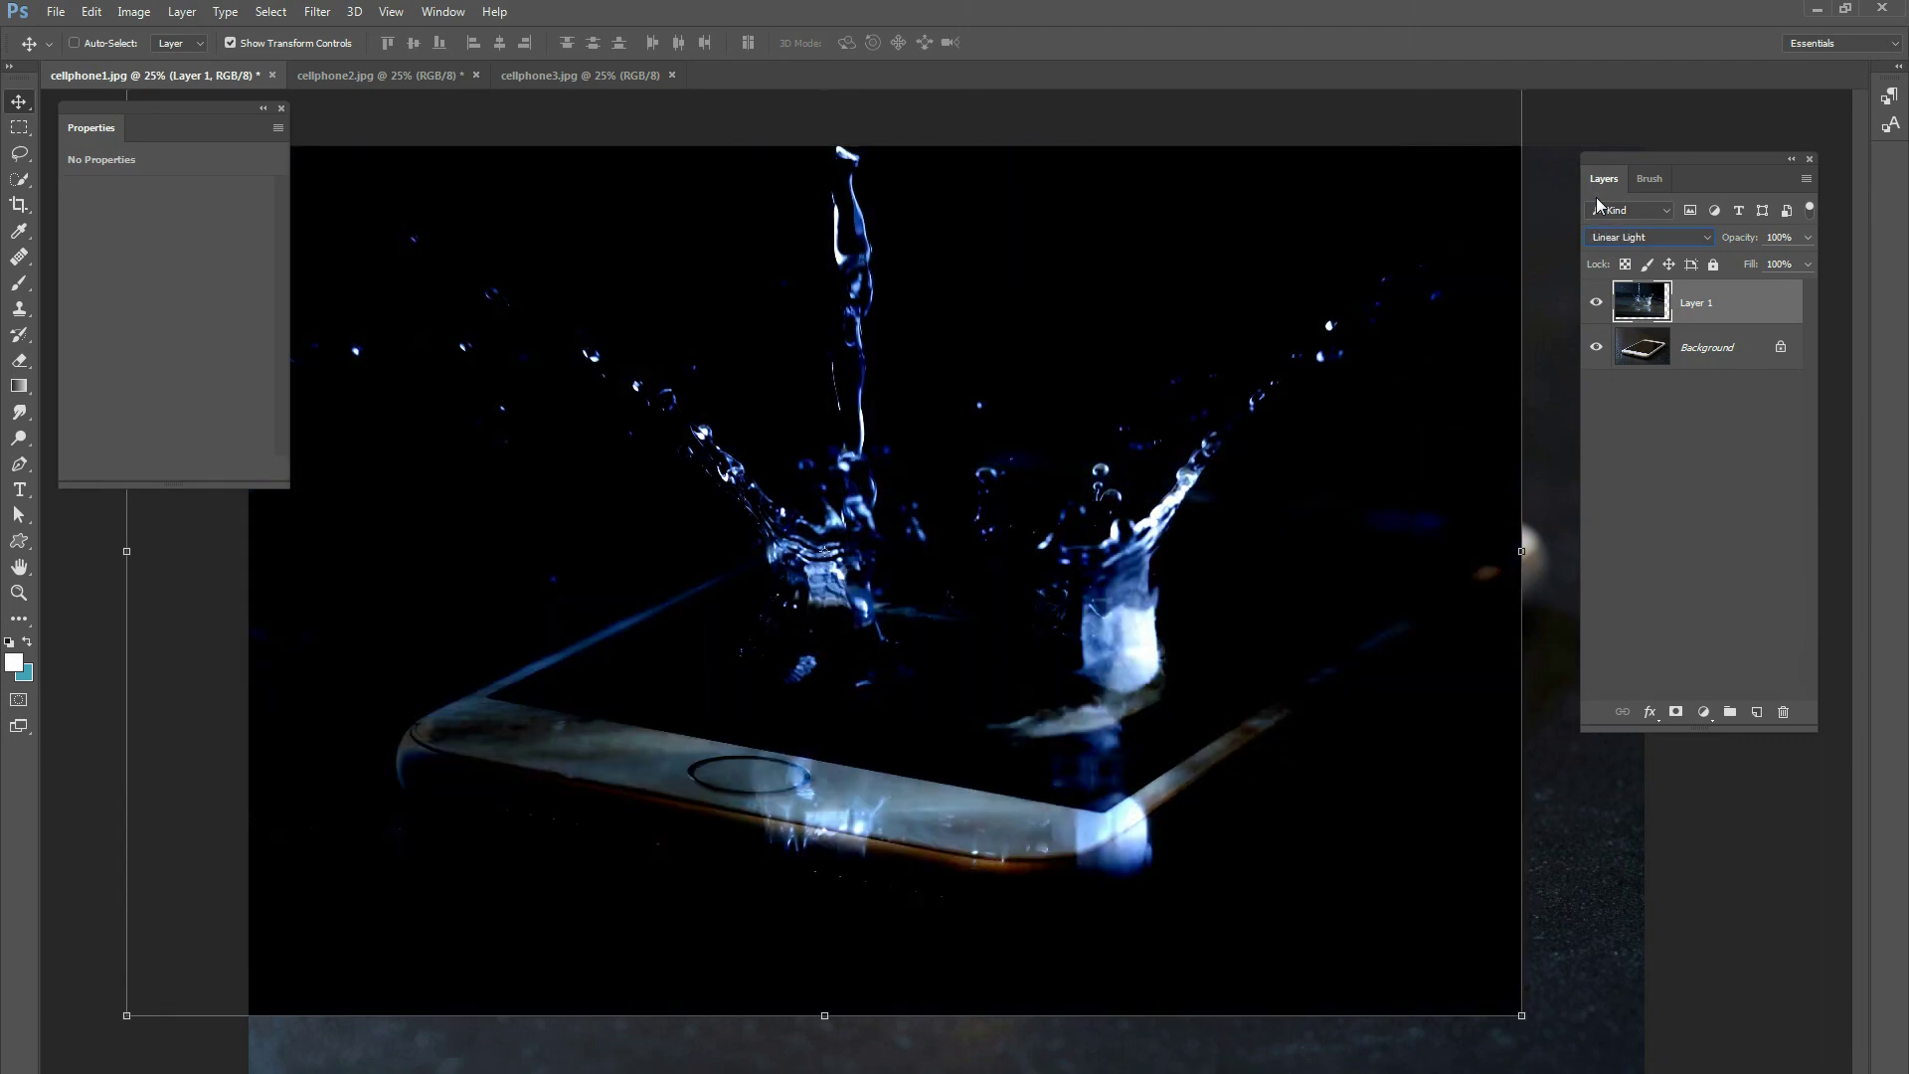
Step: Try the splash layer in Lighten mode, then reset it to Normal
{"action": "left_click", "coordinate": [1634, 242]}
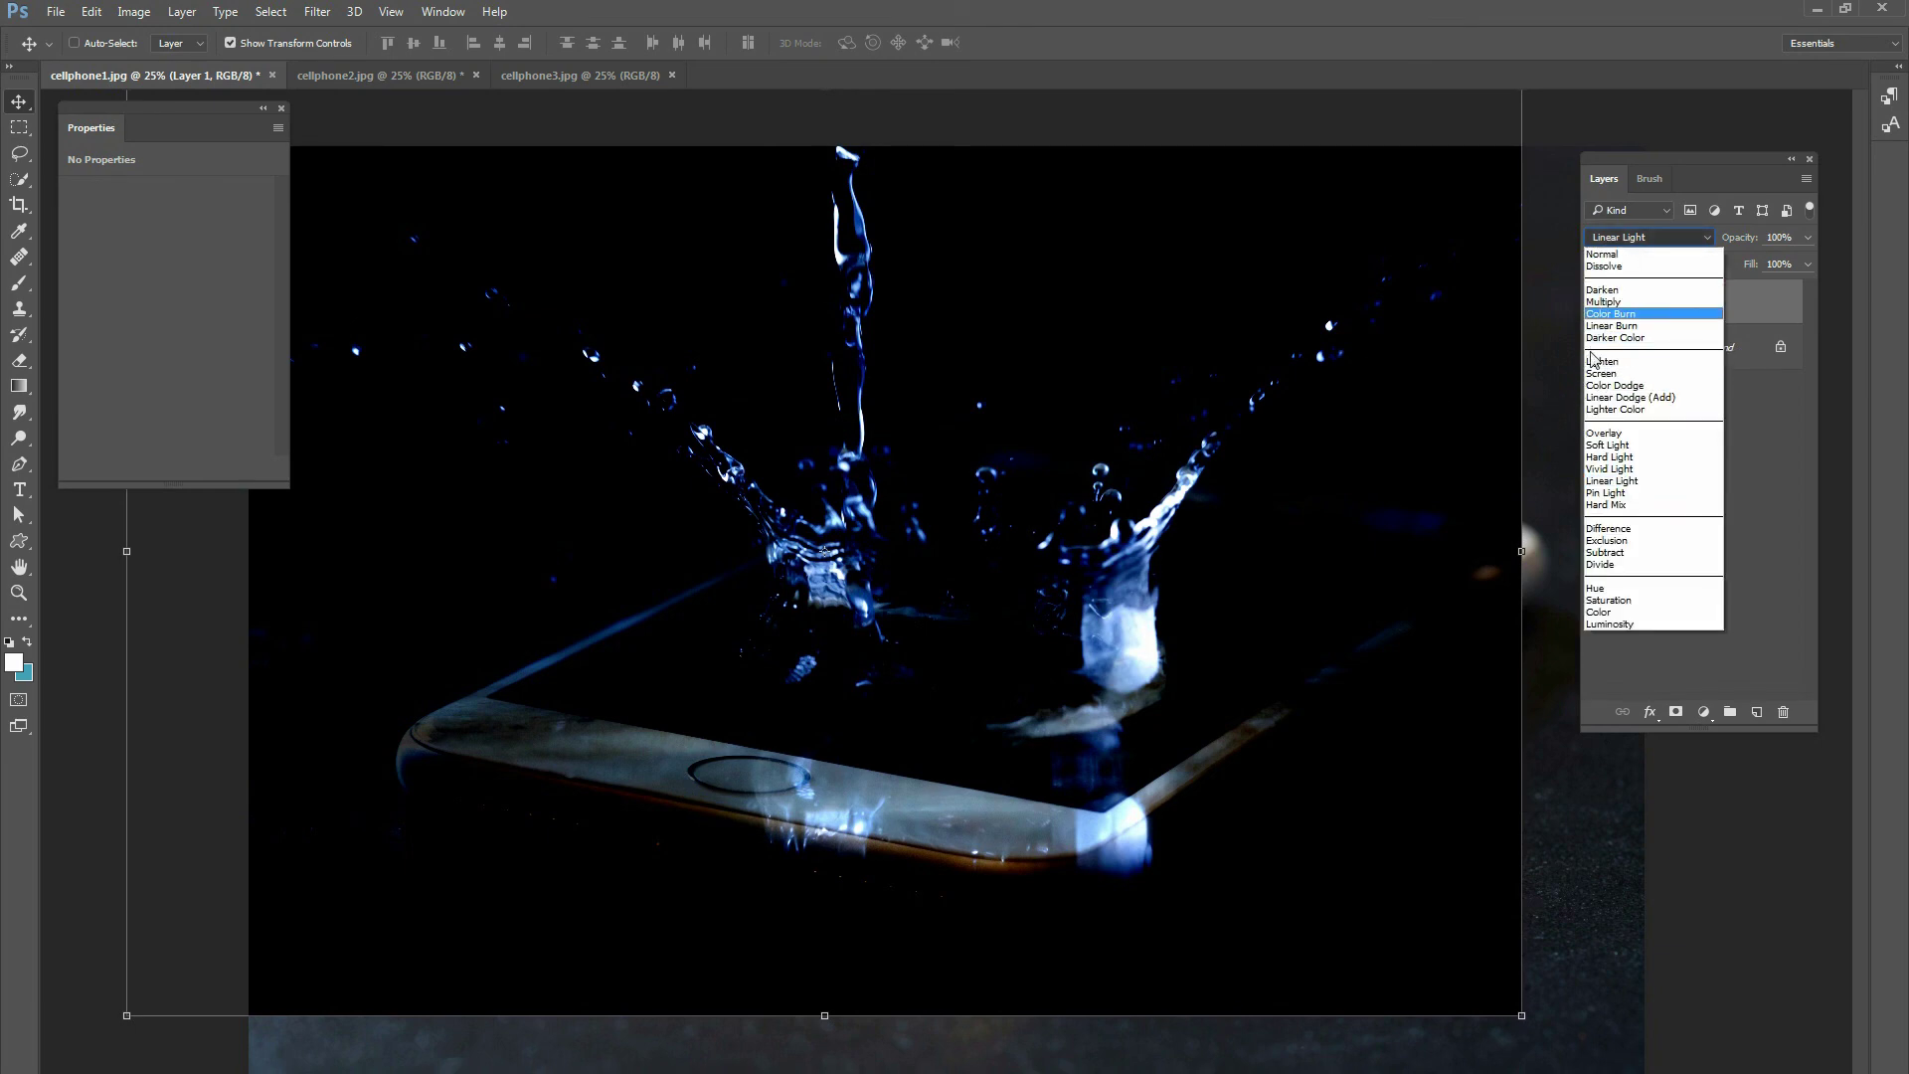
{"action": "left_click", "coordinate": [1619, 361]}
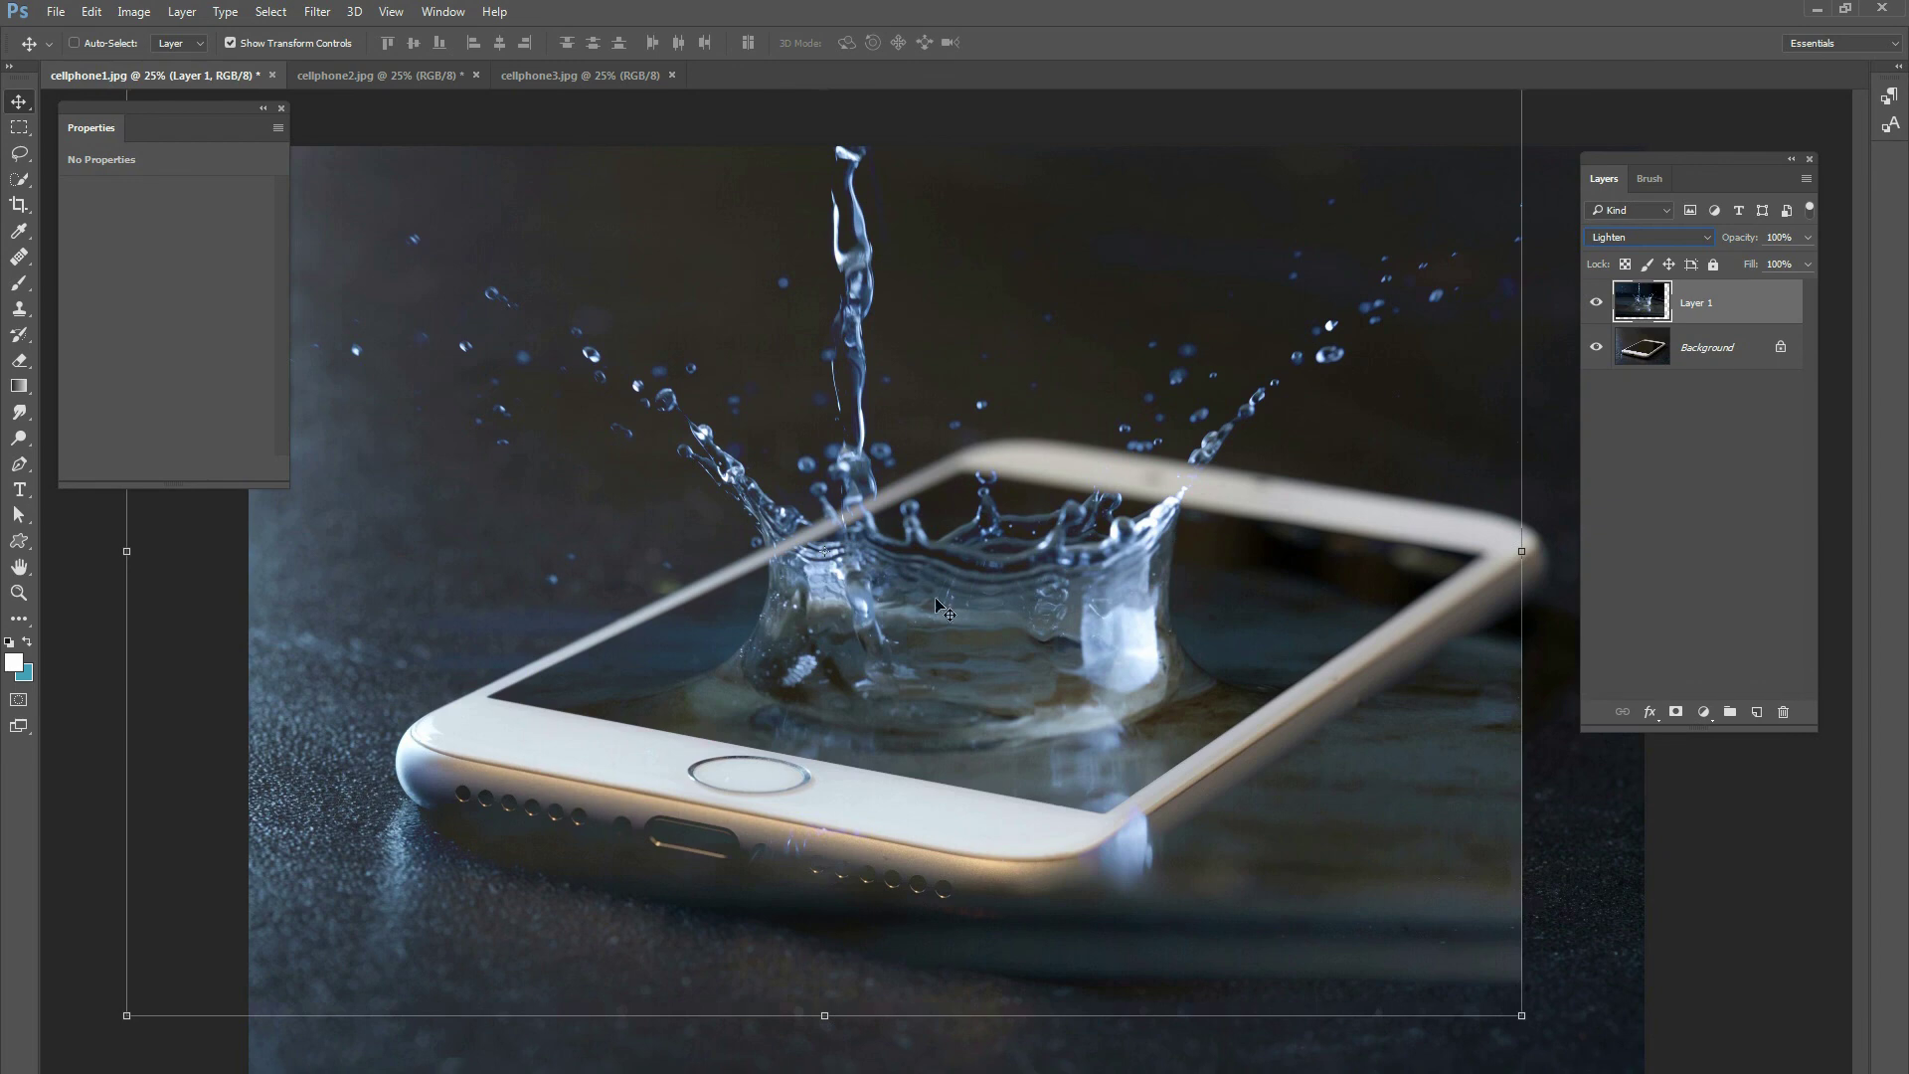
{"action": "left_click", "coordinate": [1627, 244]}
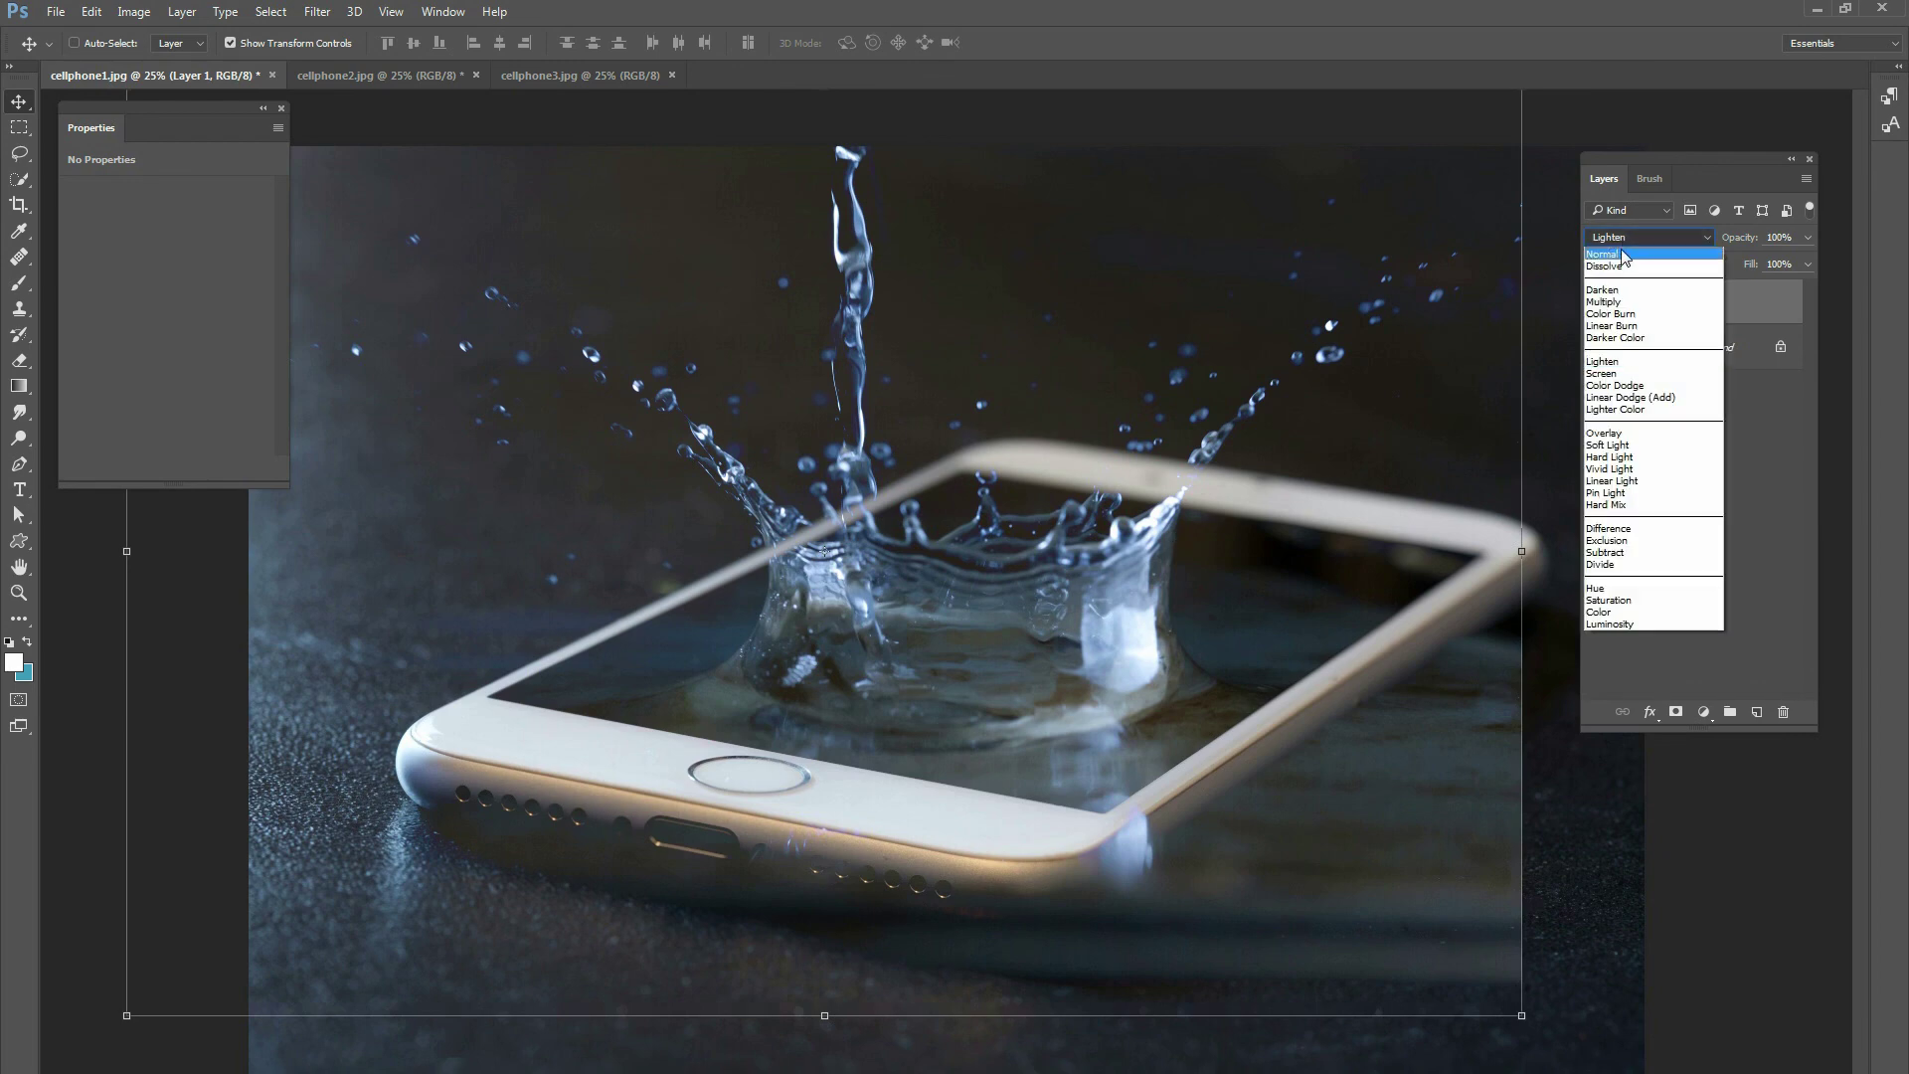
{"action": "left_click", "coordinate": [1611, 255]}
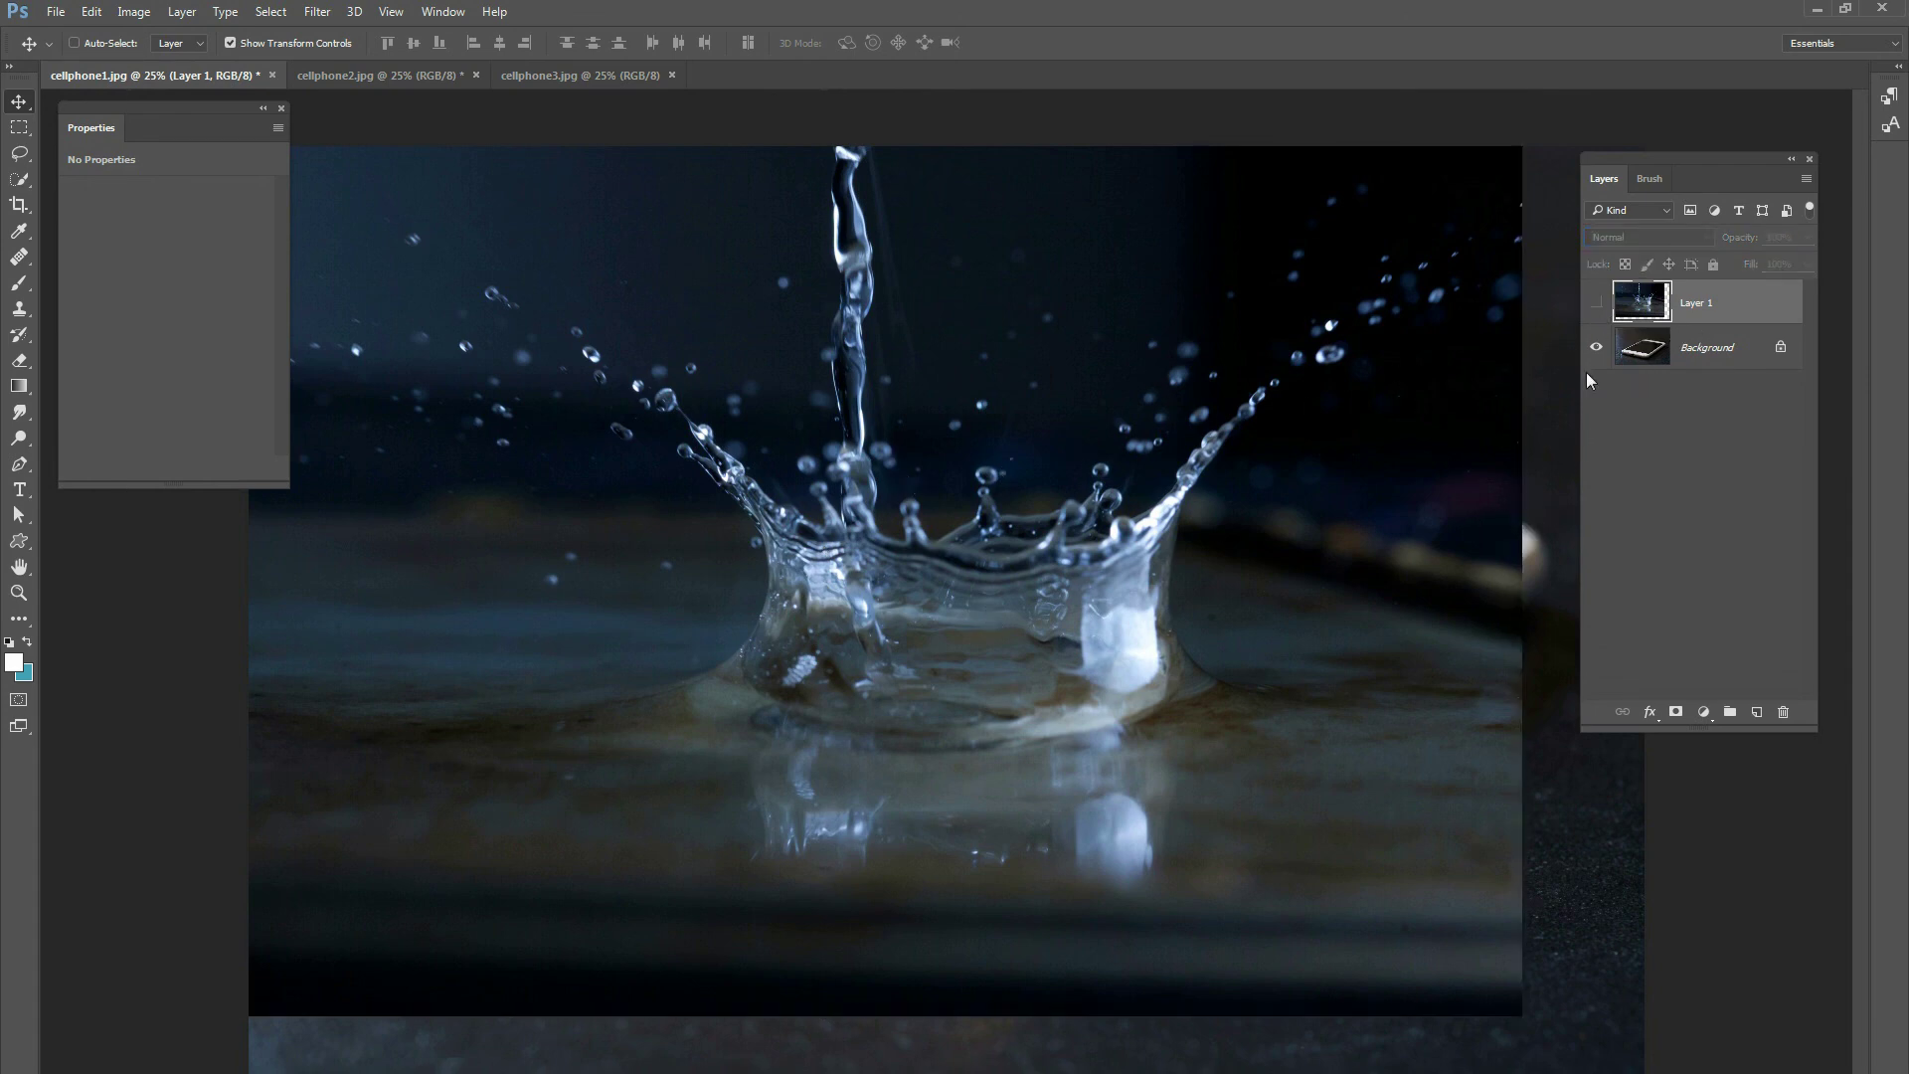
Step: Toggle the splash layer's visibility to compare, set it back to Lighten, and begin shrinking it
{"action": "left_click", "coordinate": [1596, 348], "text": "alt"}
{"action": "left_click", "coordinate": [1596, 303]}
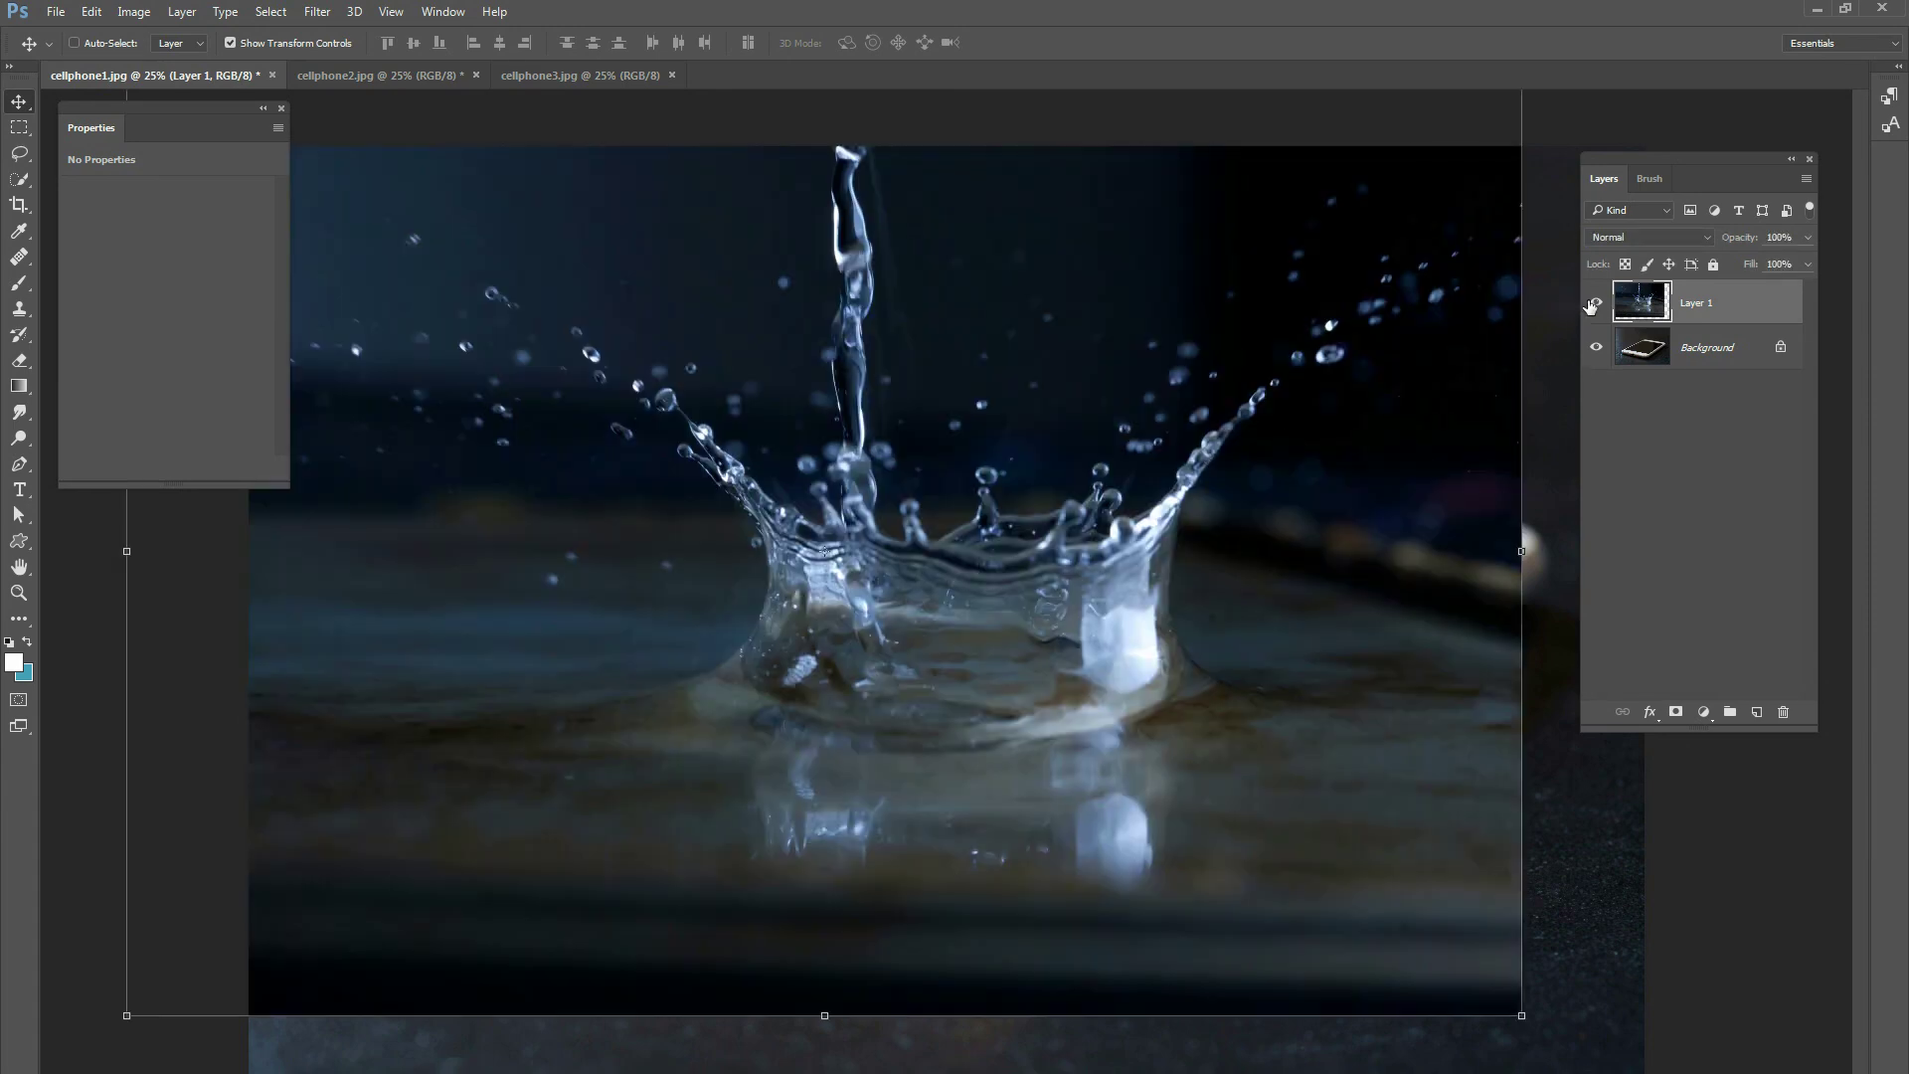
{"action": "left_click", "coordinate": [1594, 303]}
{"action": "left_click", "coordinate": [1596, 302]}
{"action": "left_click", "coordinate": [1649, 237]}
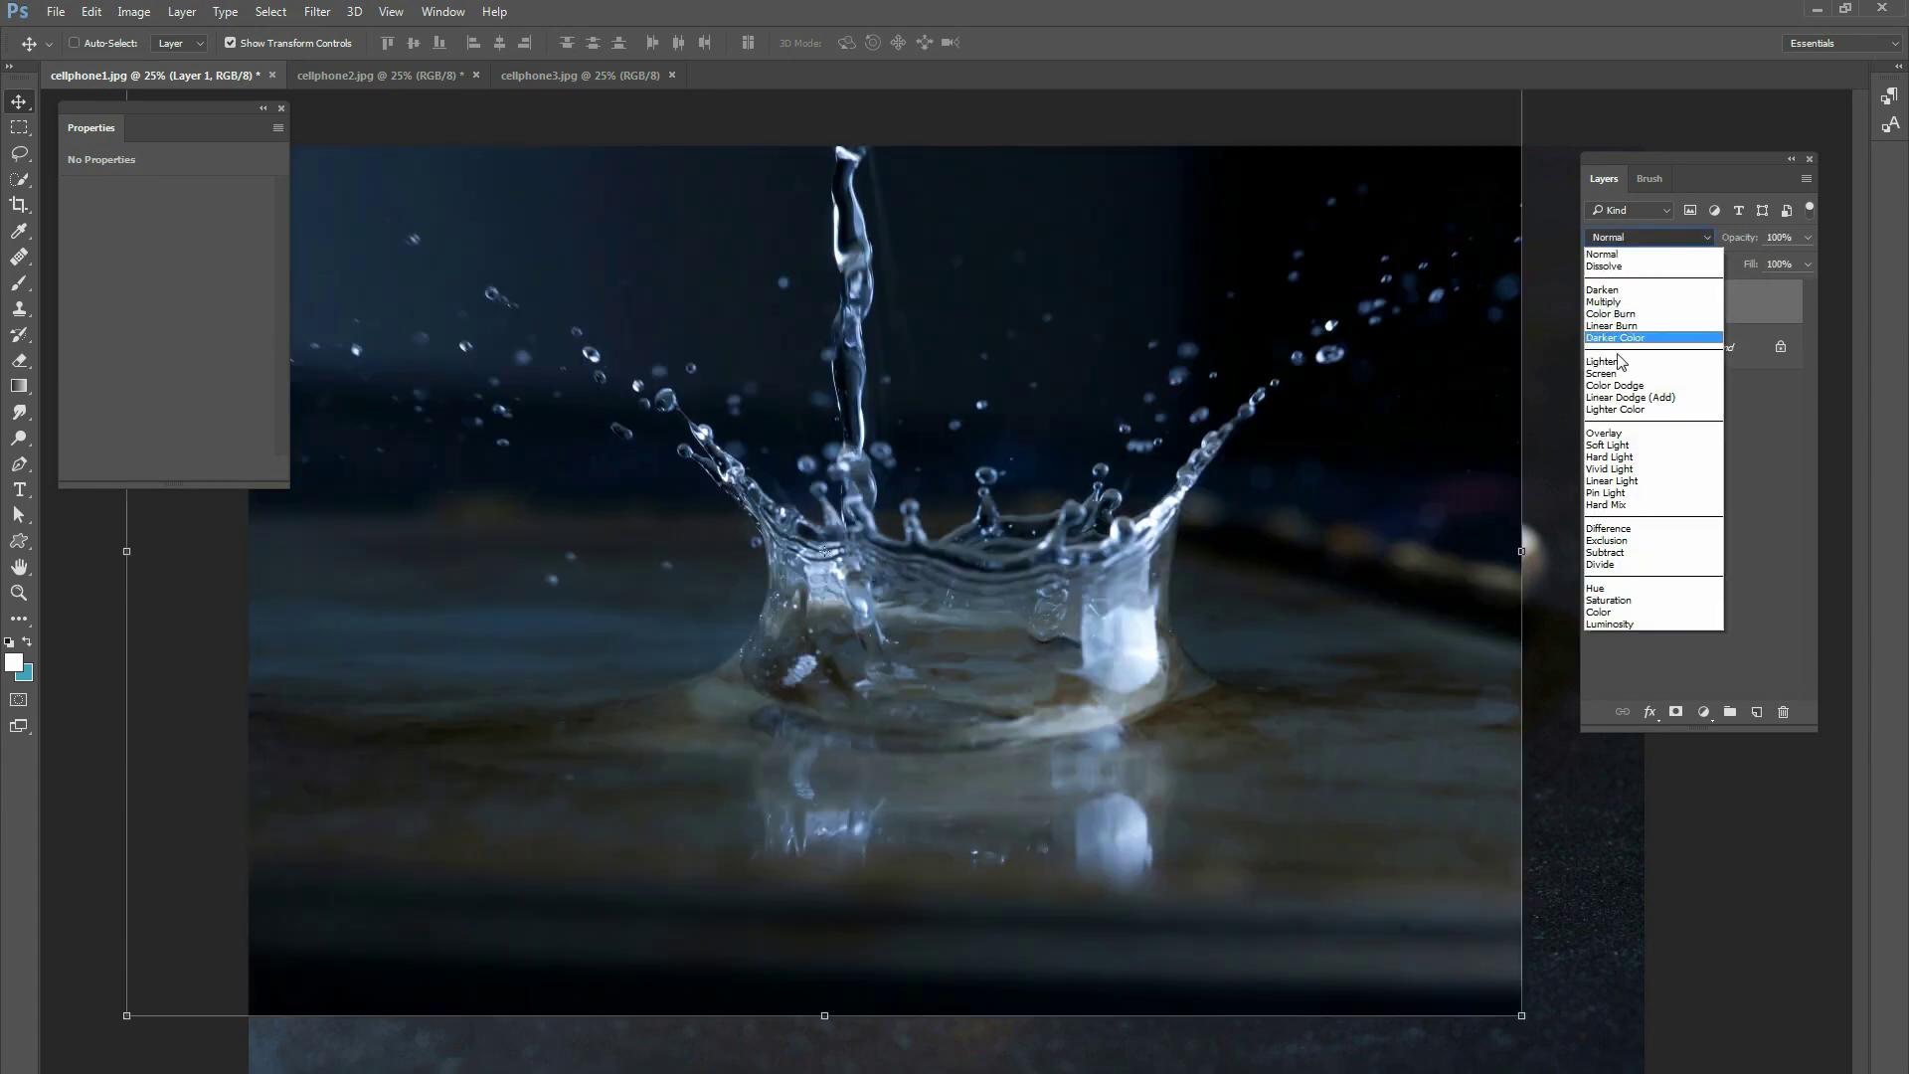
{"action": "left_click", "coordinate": [1616, 362]}
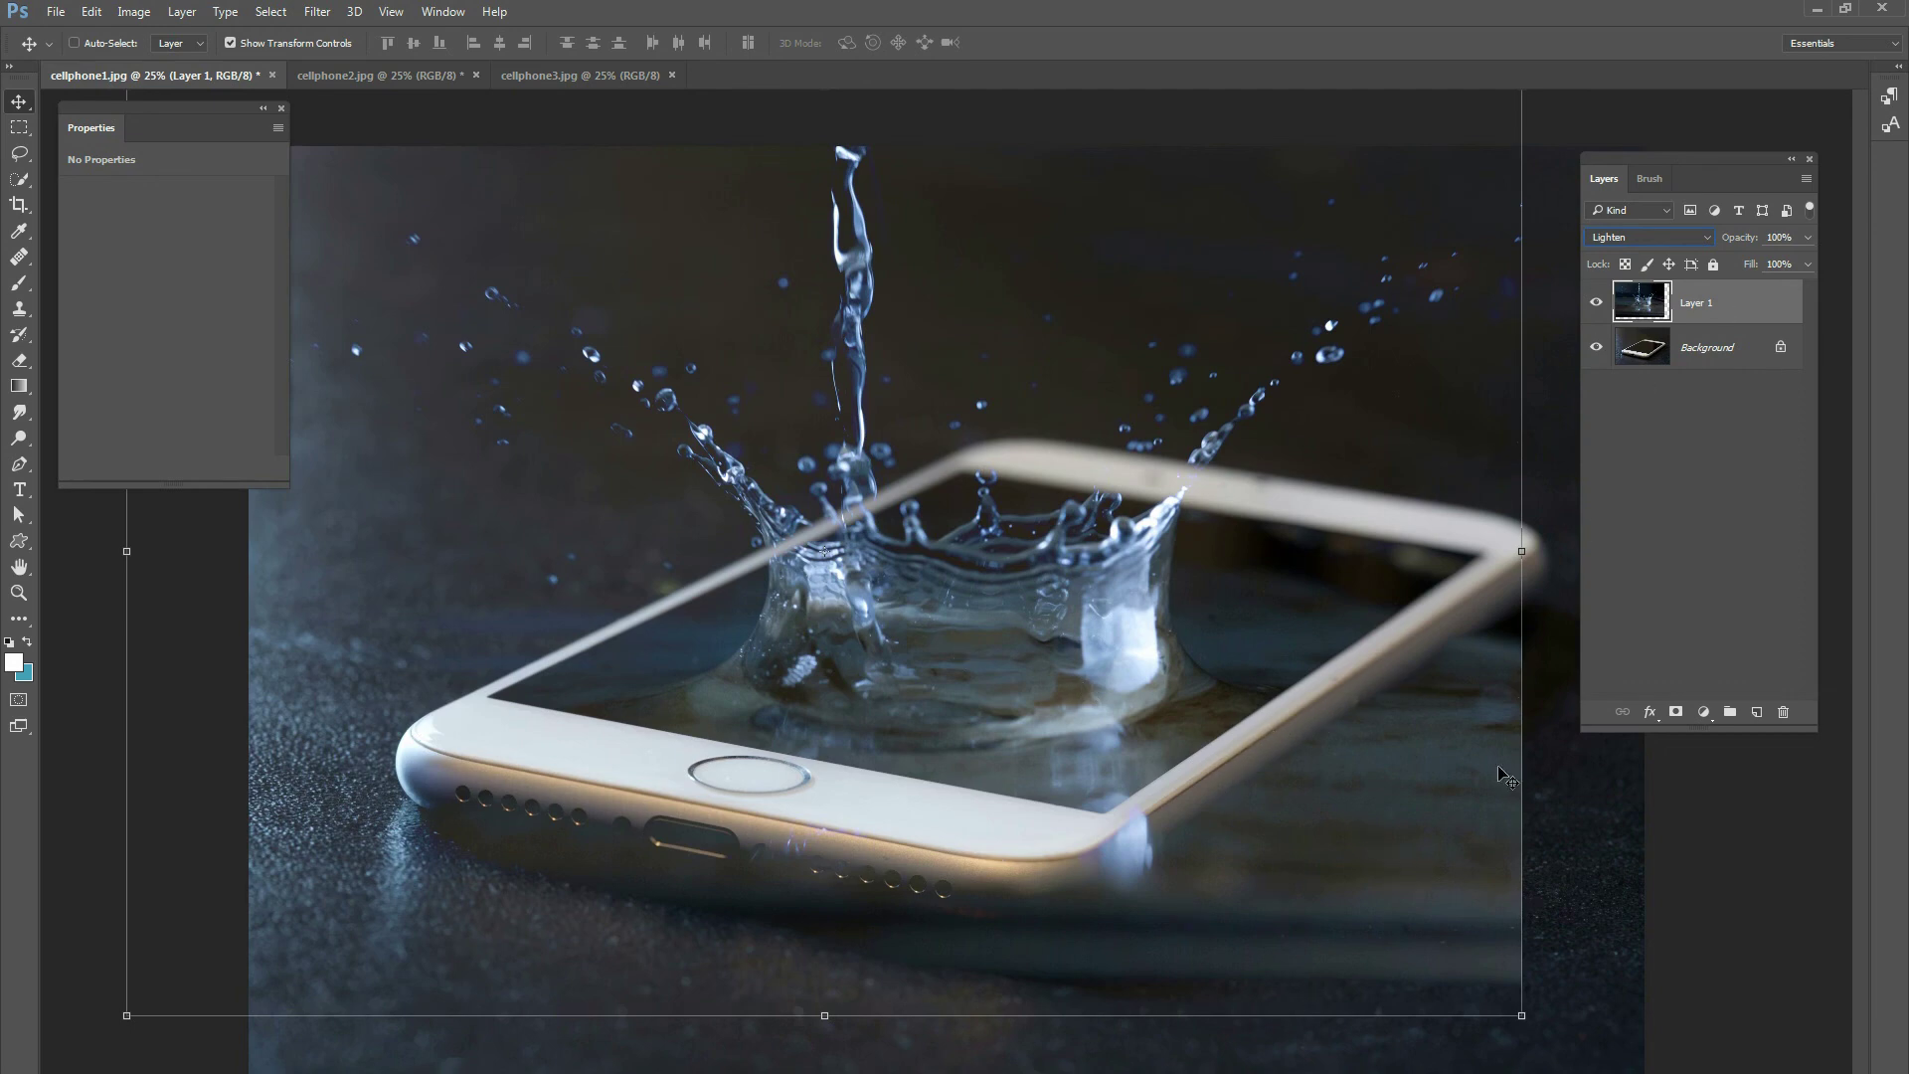
{"action": "left_click_drag", "start_coordinate": [1526, 1020], "coordinate": [957, 641]}
Step: Scale the splash down further and line it up over the phone's screen, keeping Layer 1 selected
{"action": "left_click_drag", "start_coordinate": [906, 535], "coordinate": [1310, 681]}
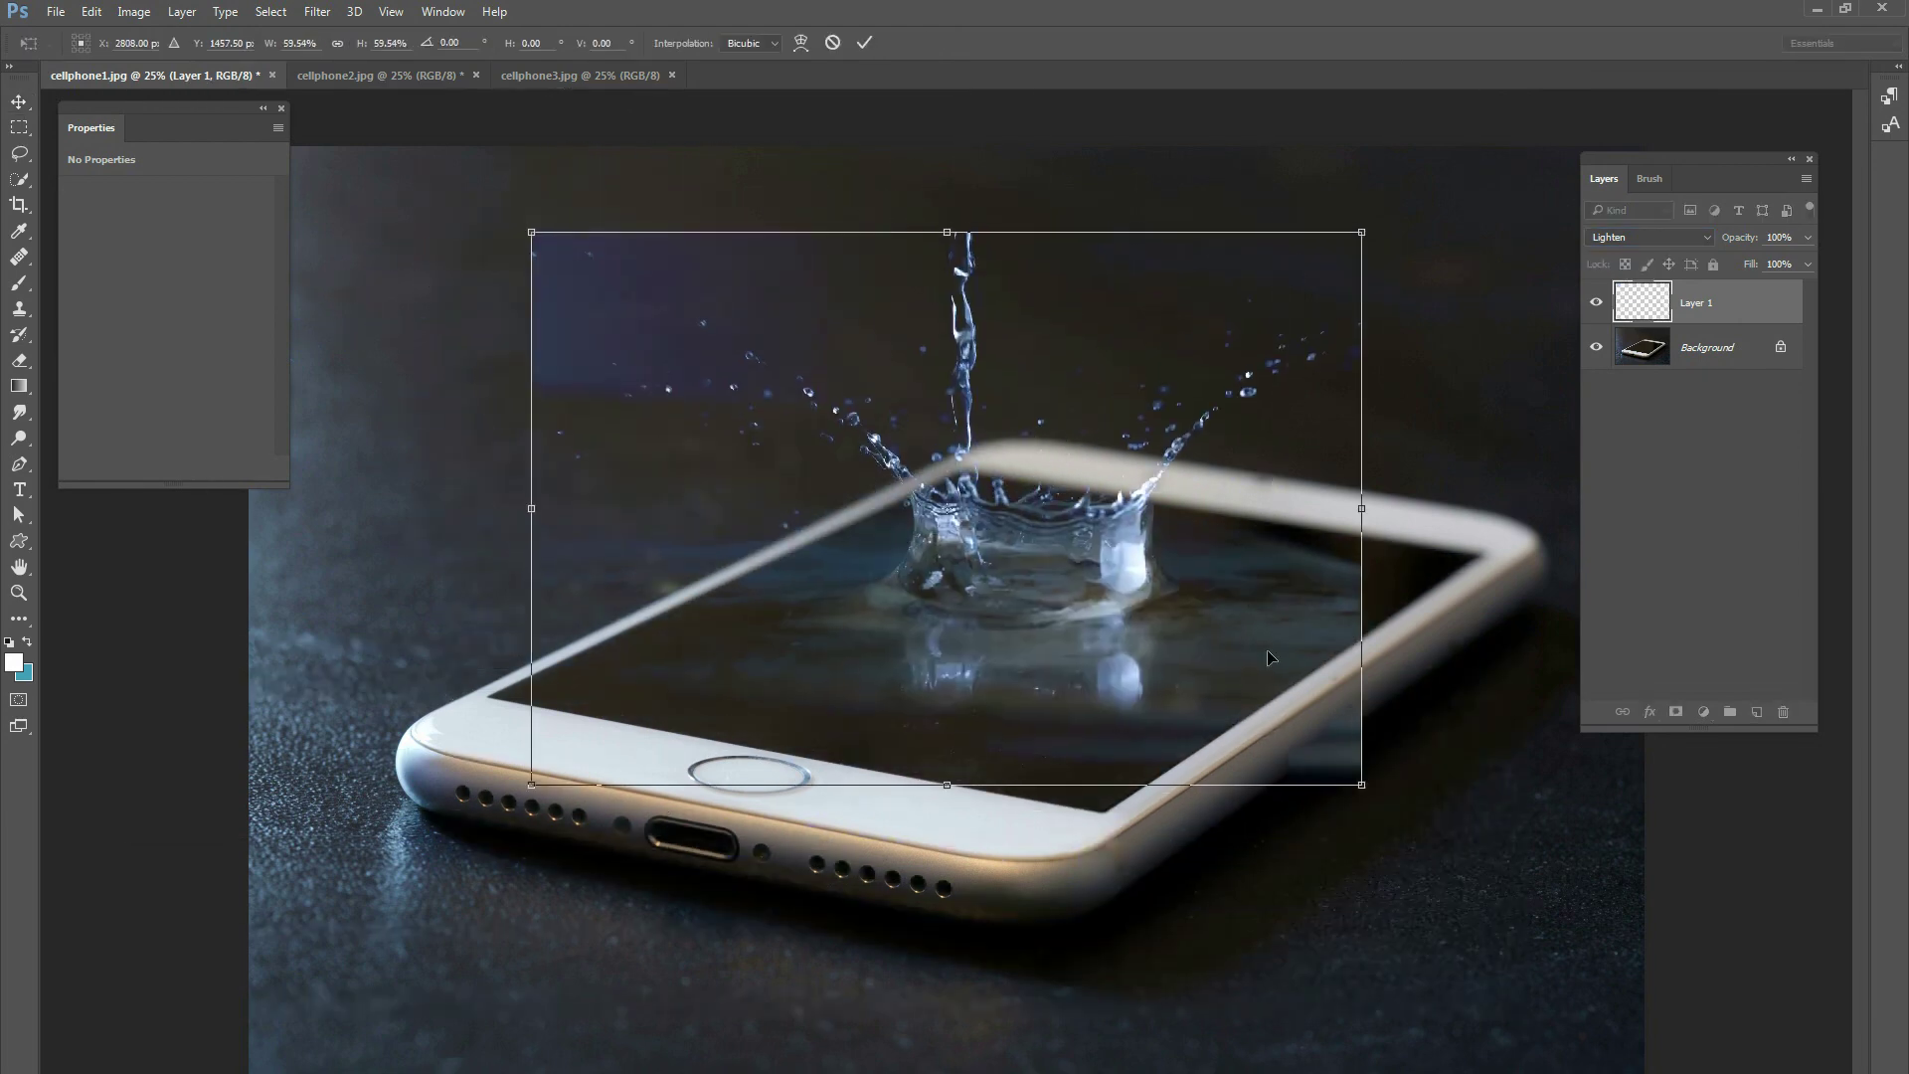
{"action": "left_click_drag", "start_coordinate": [1344, 775], "coordinate": [1237, 626]}
{"action": "left_click_drag", "start_coordinate": [1148, 516], "coordinate": [1186, 524]}
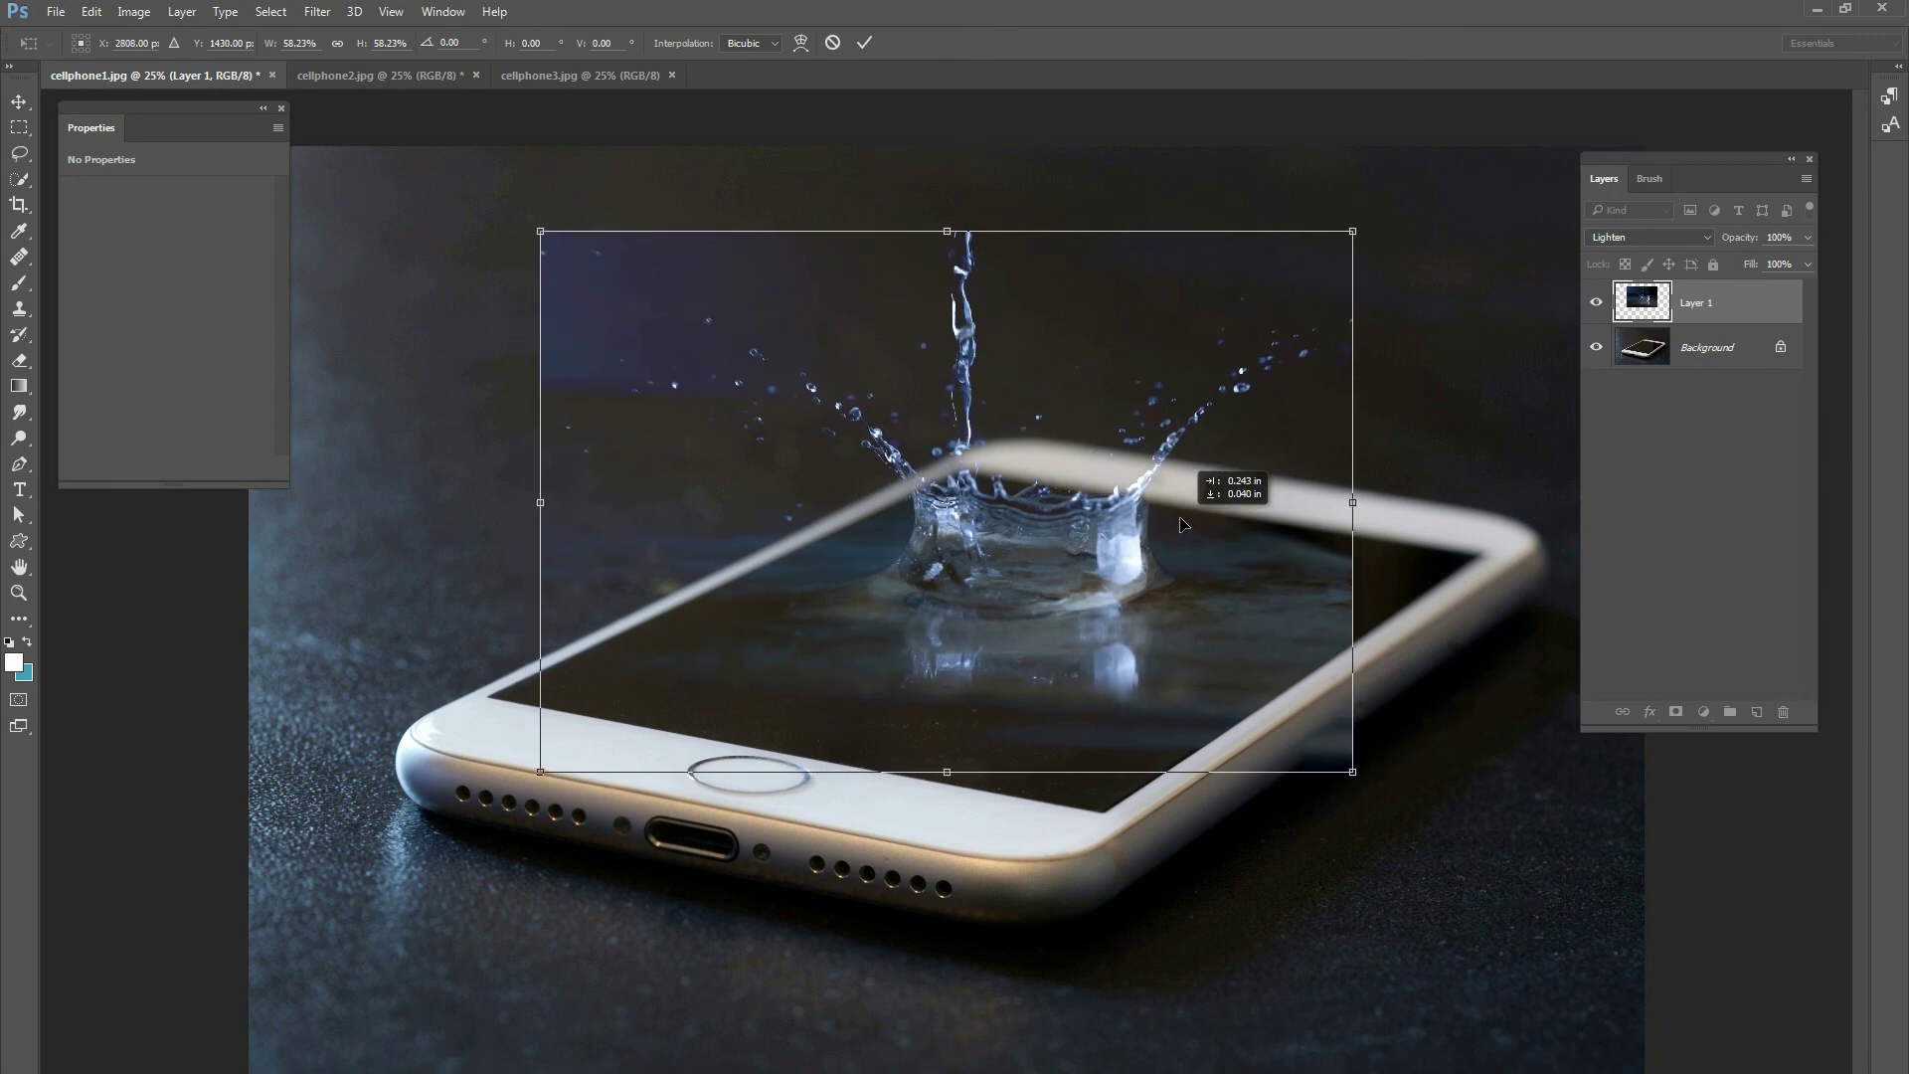
{"action": "key", "text": "Return"}
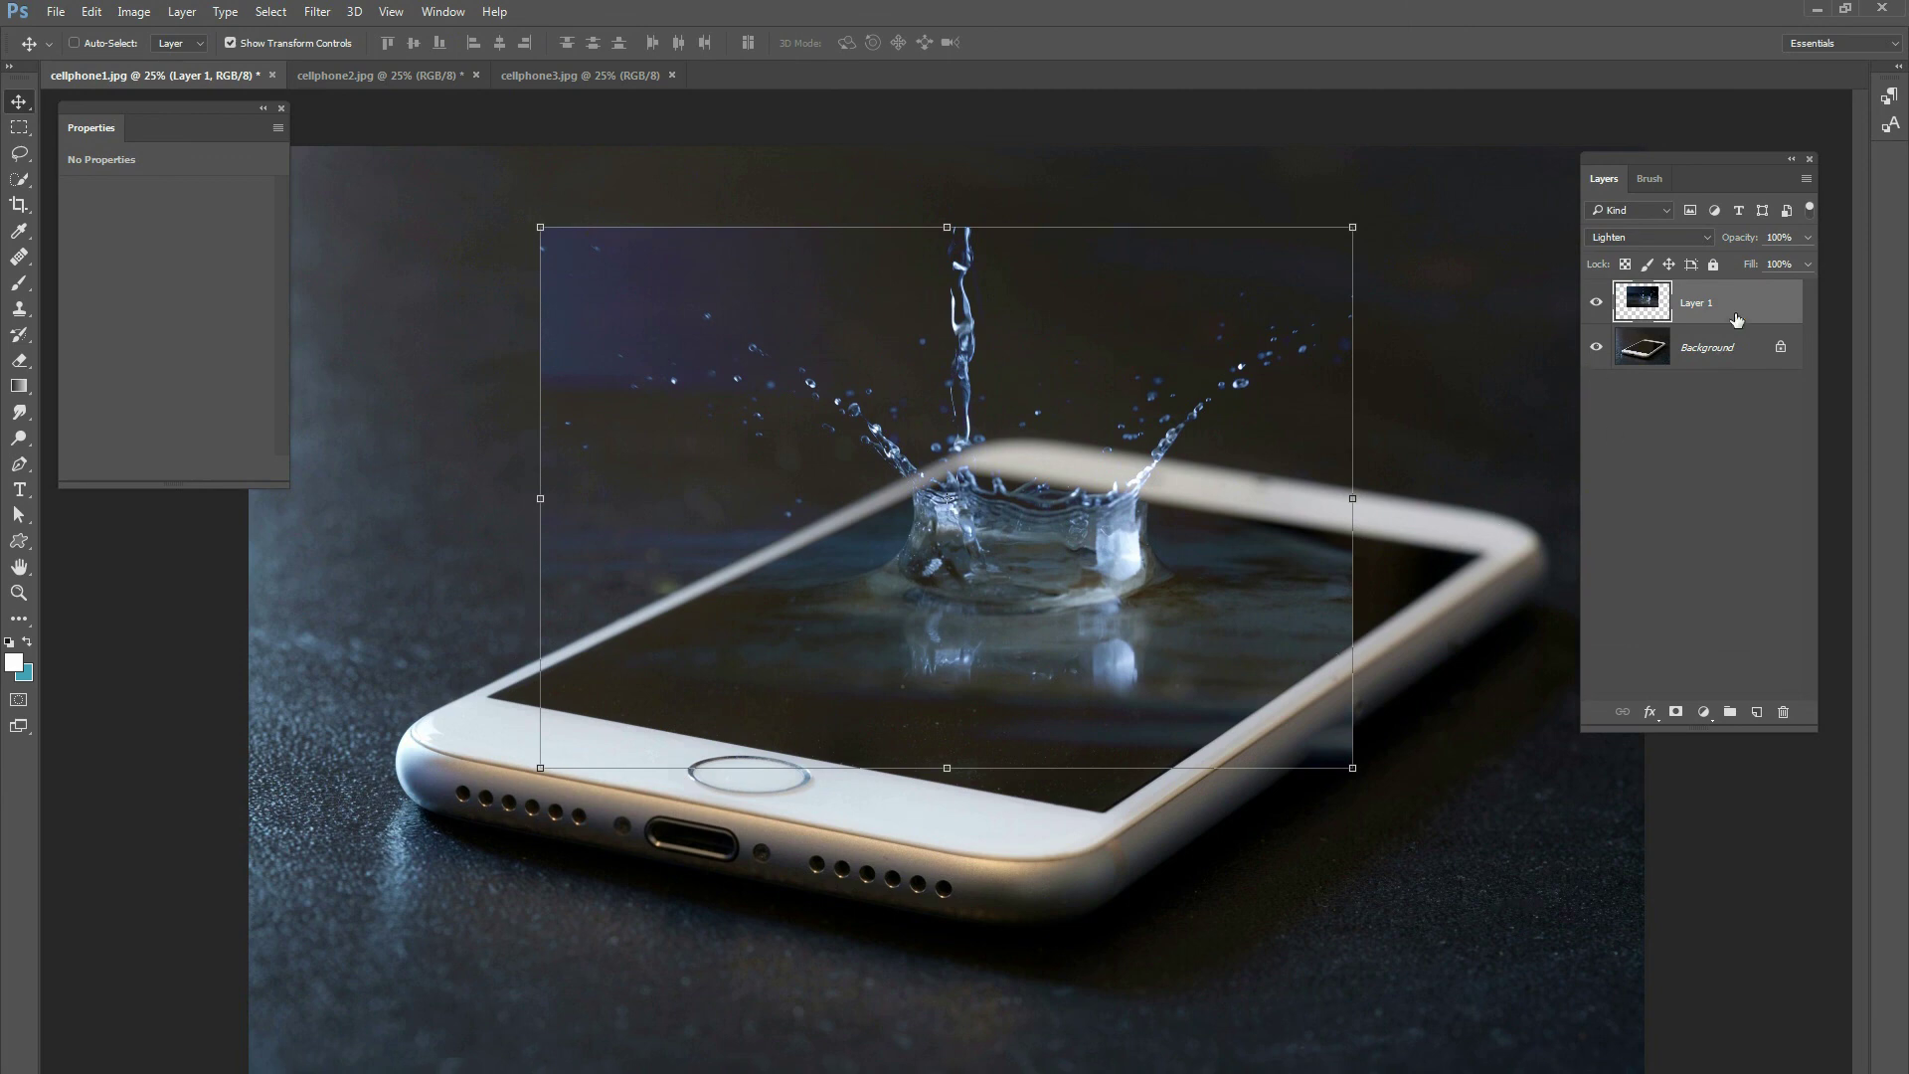
{"action": "left_click", "coordinate": [1656, 350]}
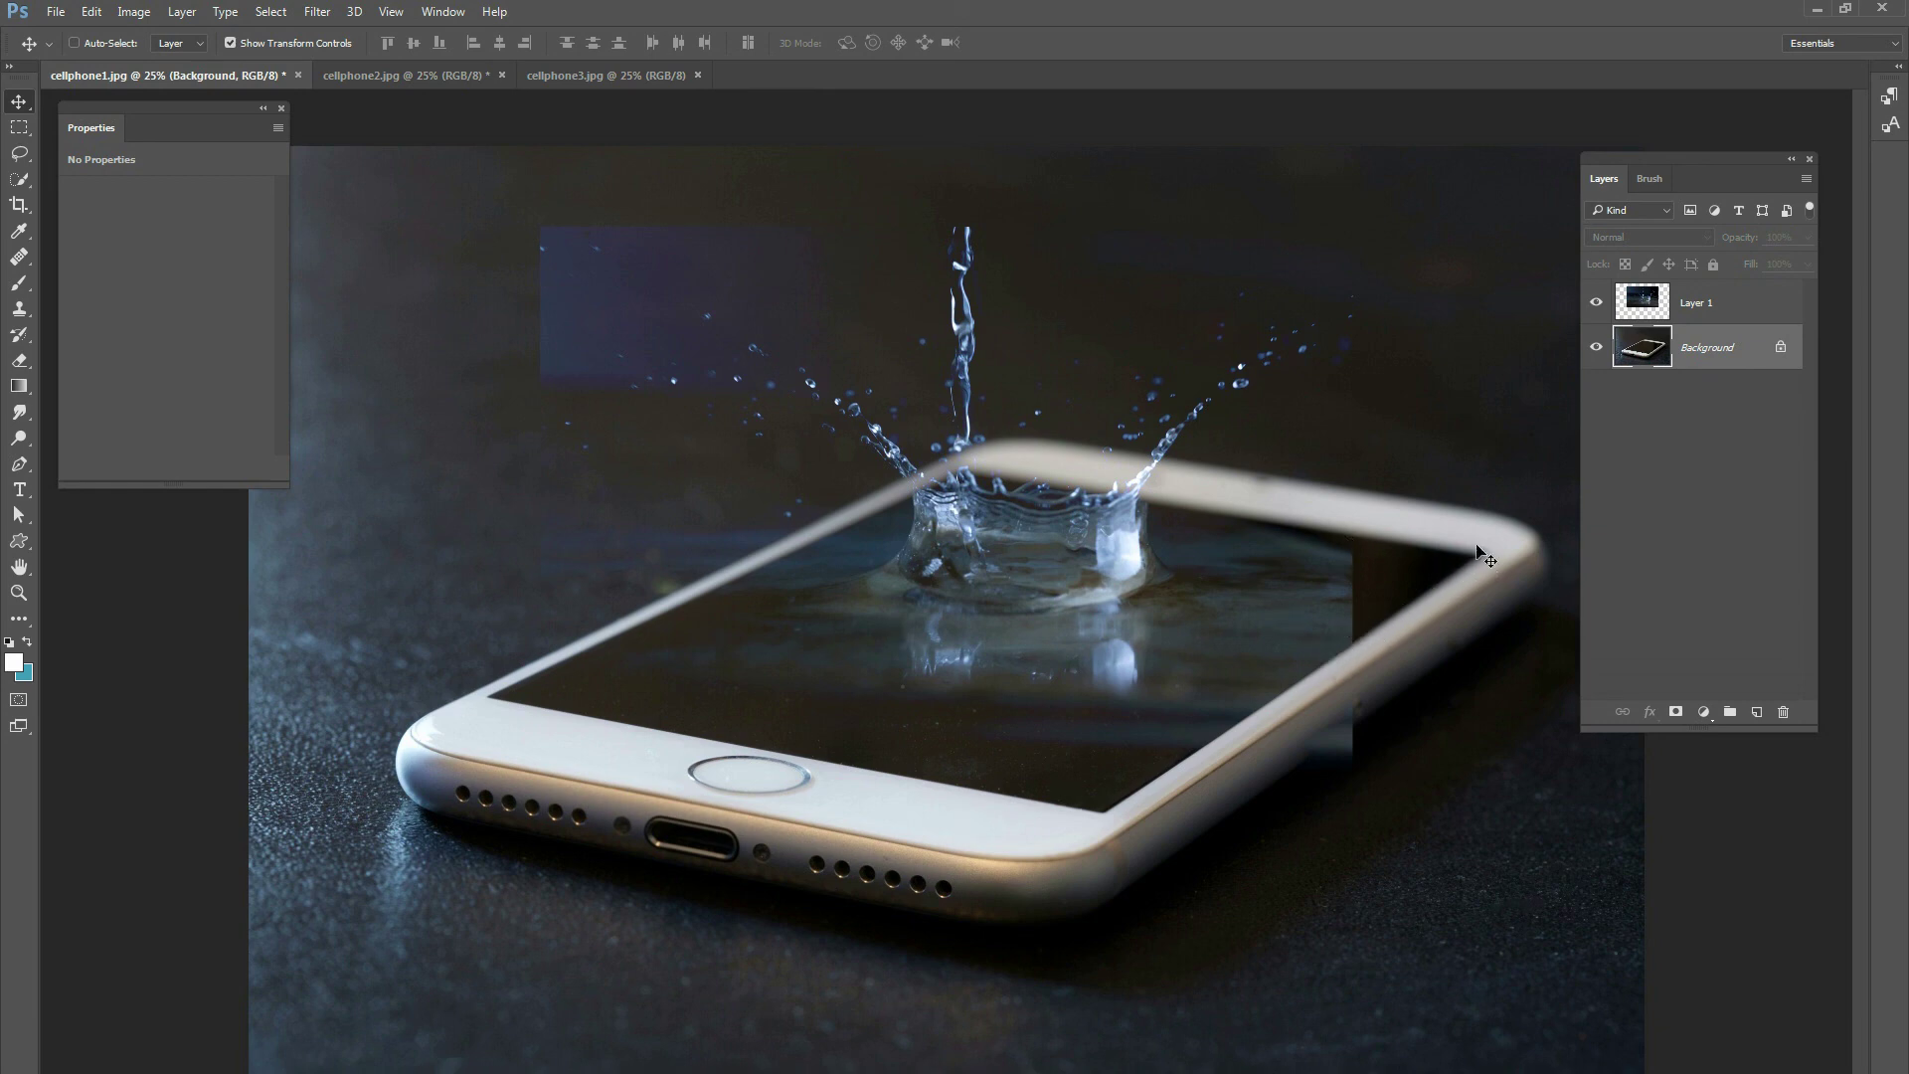
{"action": "left_click", "coordinate": [1673, 316]}
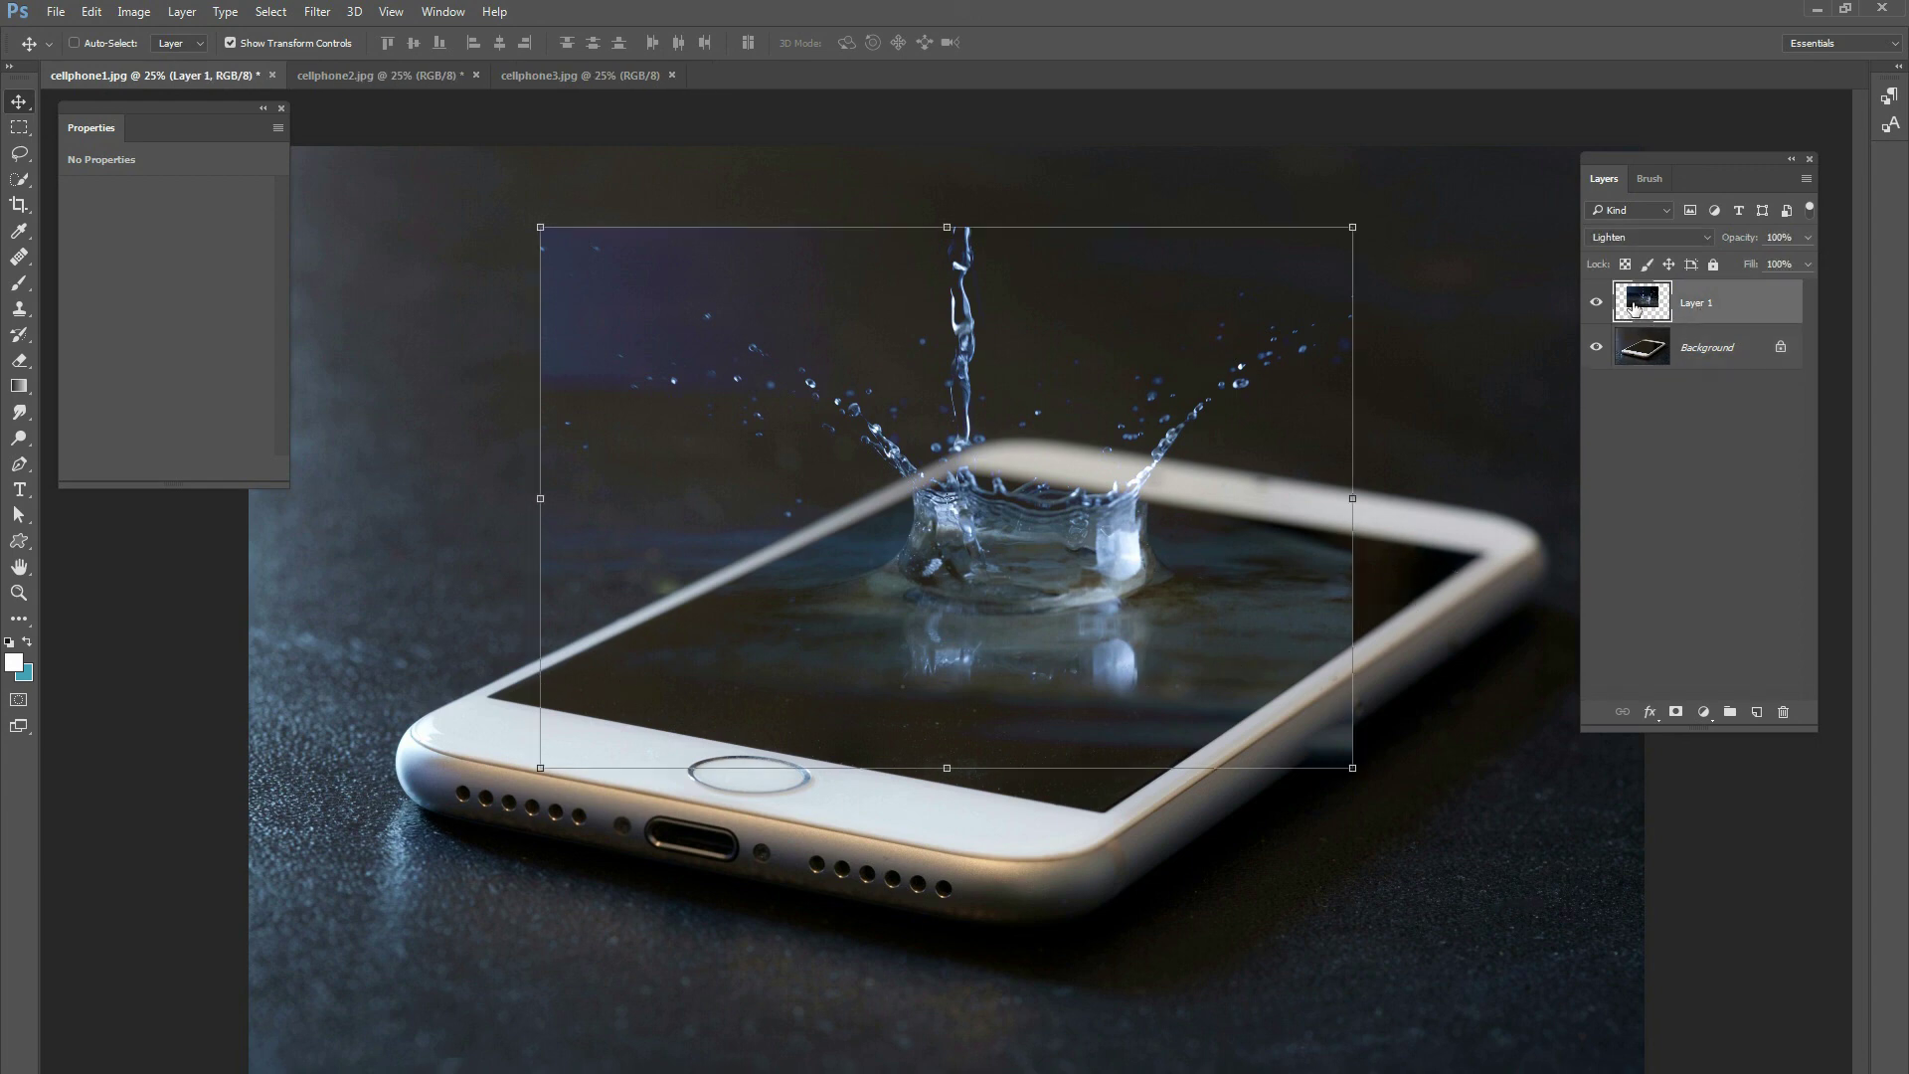
Step: Set the splash to Normal and prepare a fully soft 180 px brush with a sampled dark colour
{"action": "left_click", "coordinate": [1639, 240]}
{"action": "left_click", "coordinate": [1633, 239]}
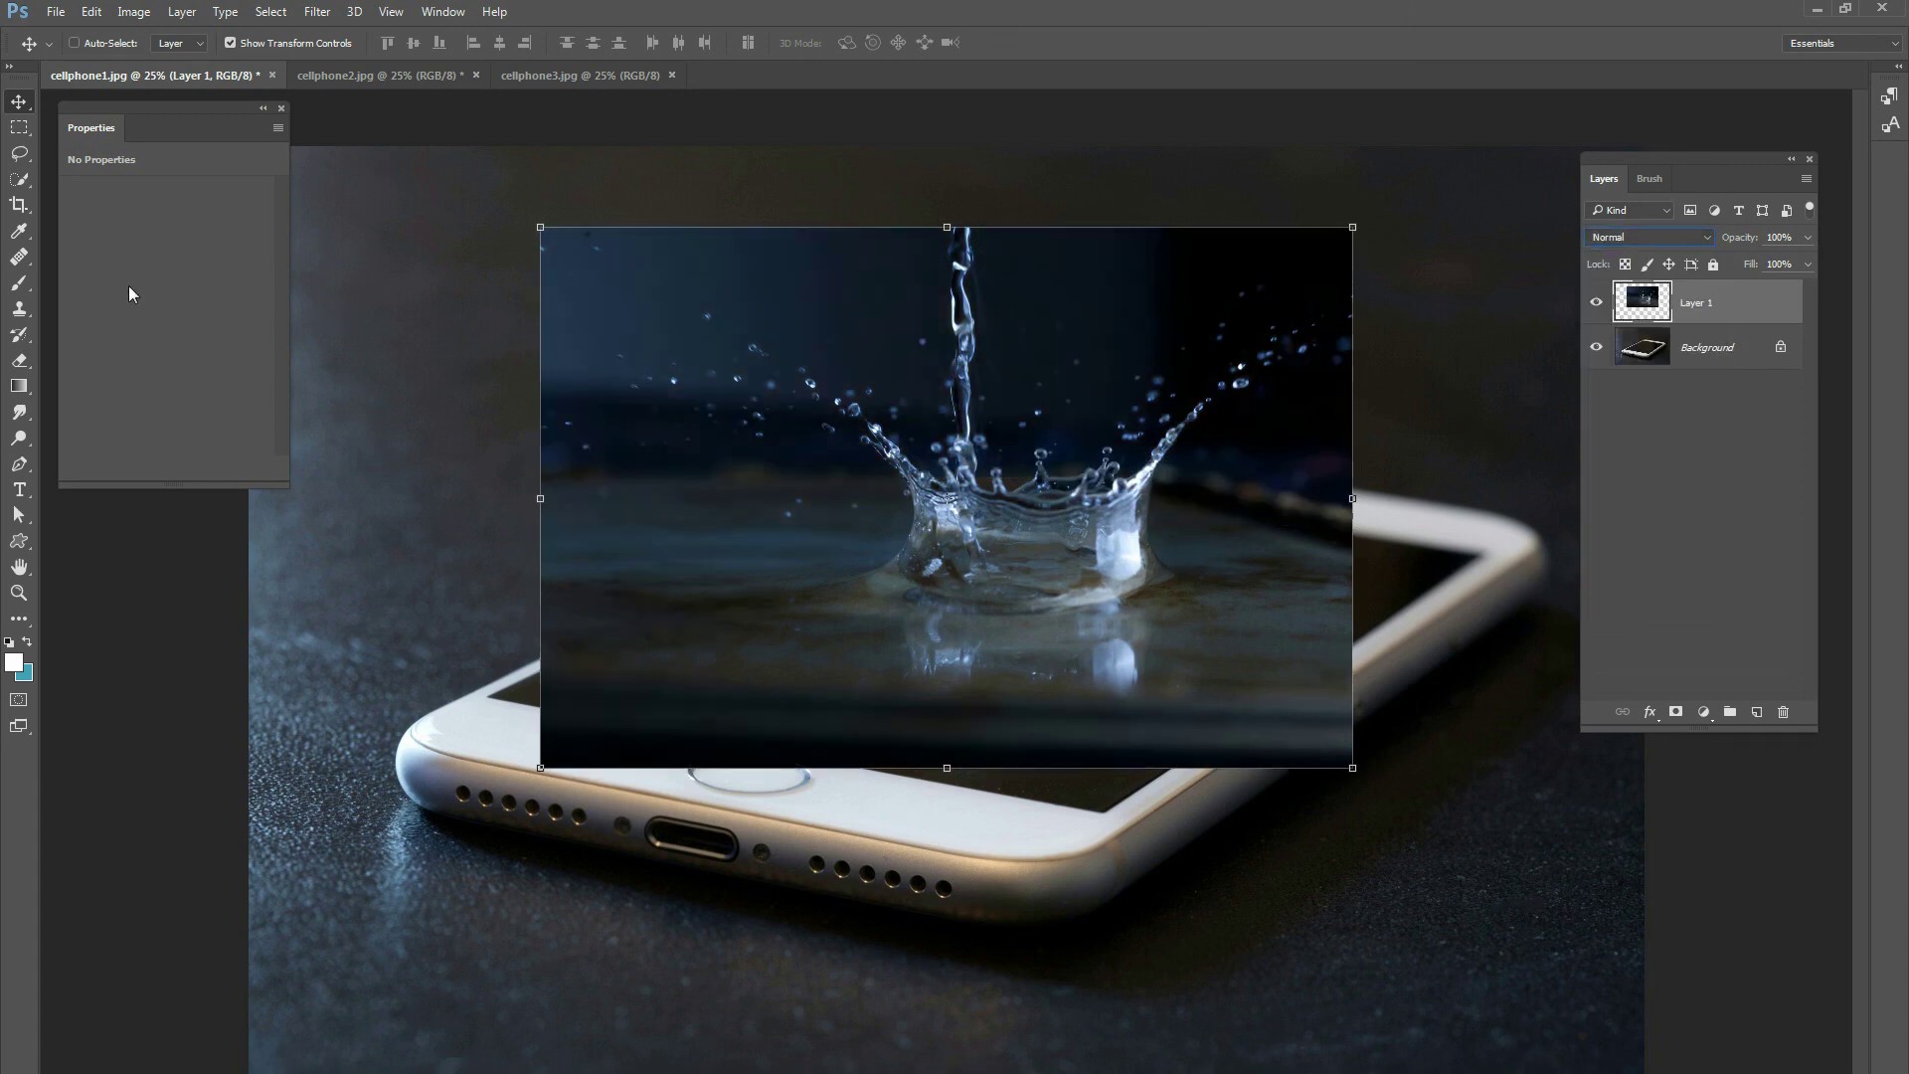
{"action": "left_click", "coordinate": [22, 282]}
{"action": "right_click", "coordinate": [1367, 525]}
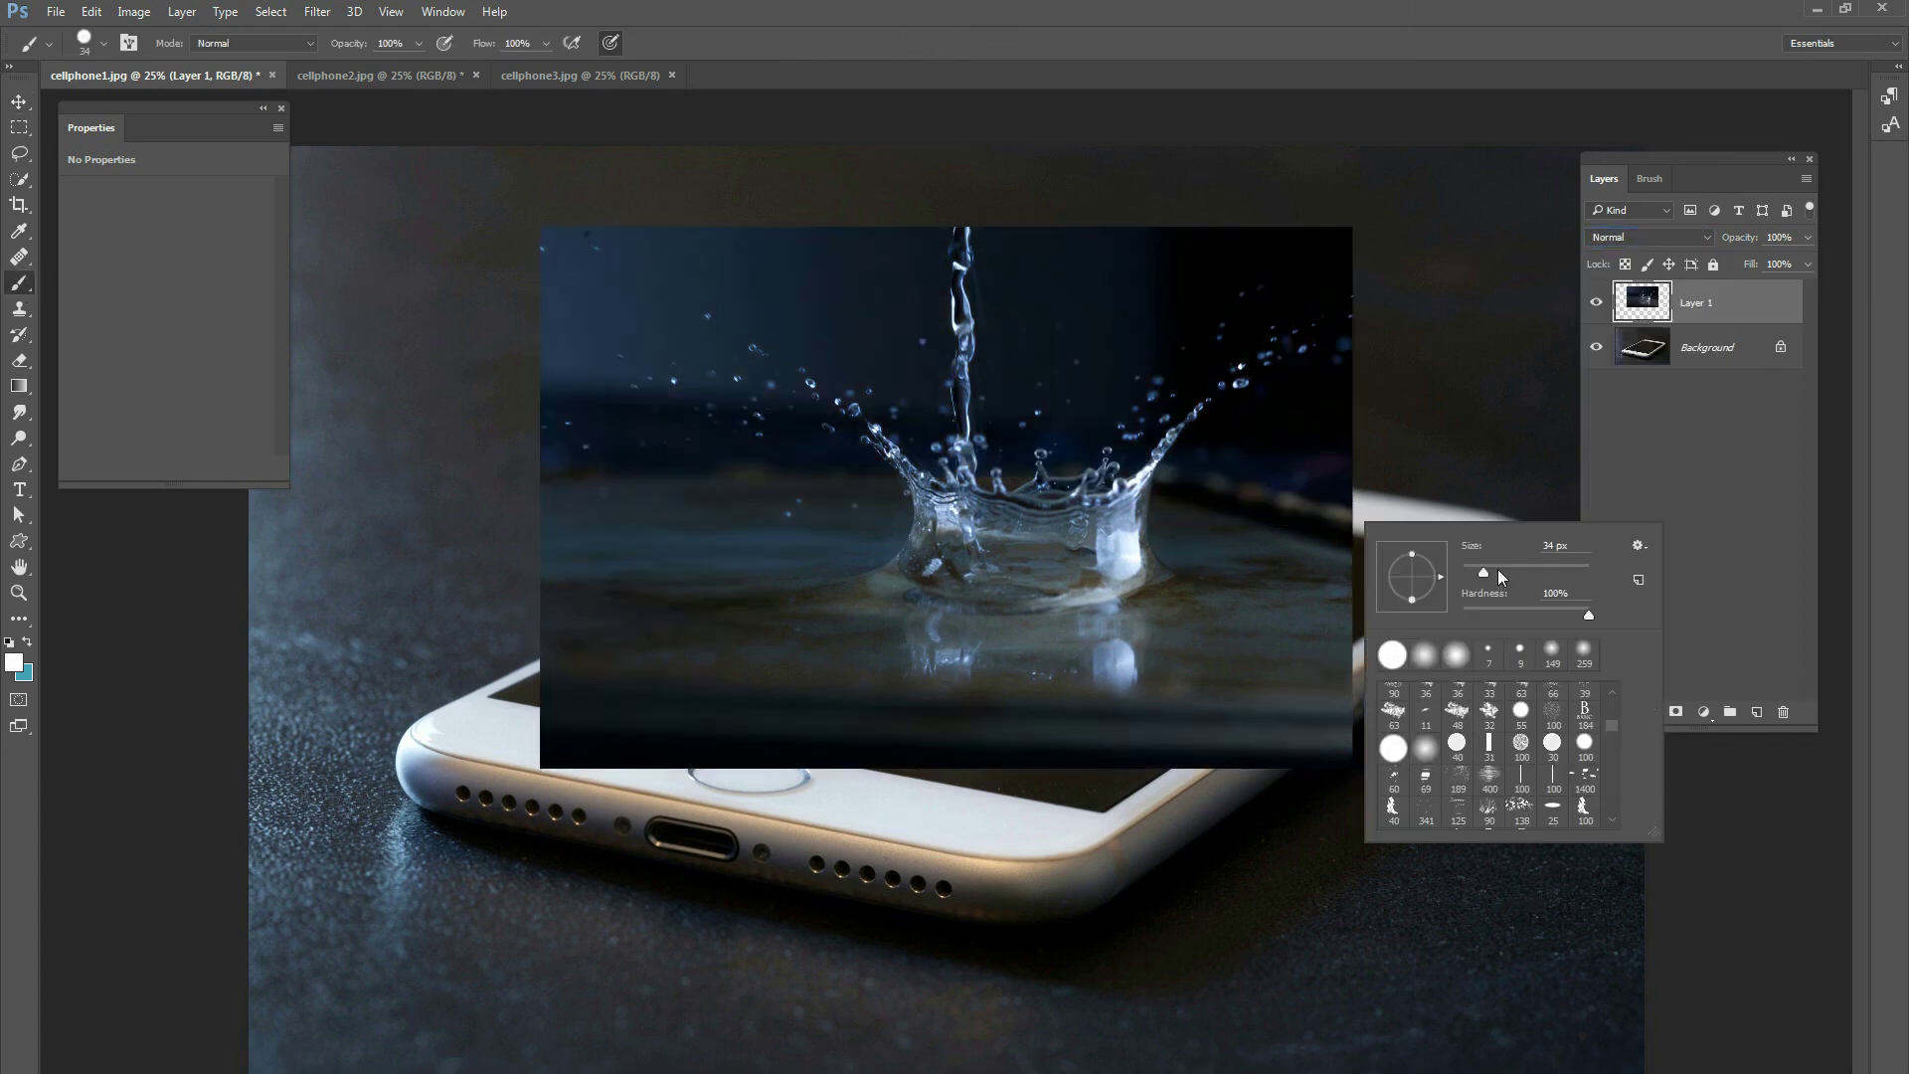
{"action": "left_click_drag", "start_coordinate": [1585, 617], "coordinate": [1370, 571]}
{"action": "left_click_drag", "start_coordinate": [1500, 574], "coordinate": [1520, 574]}
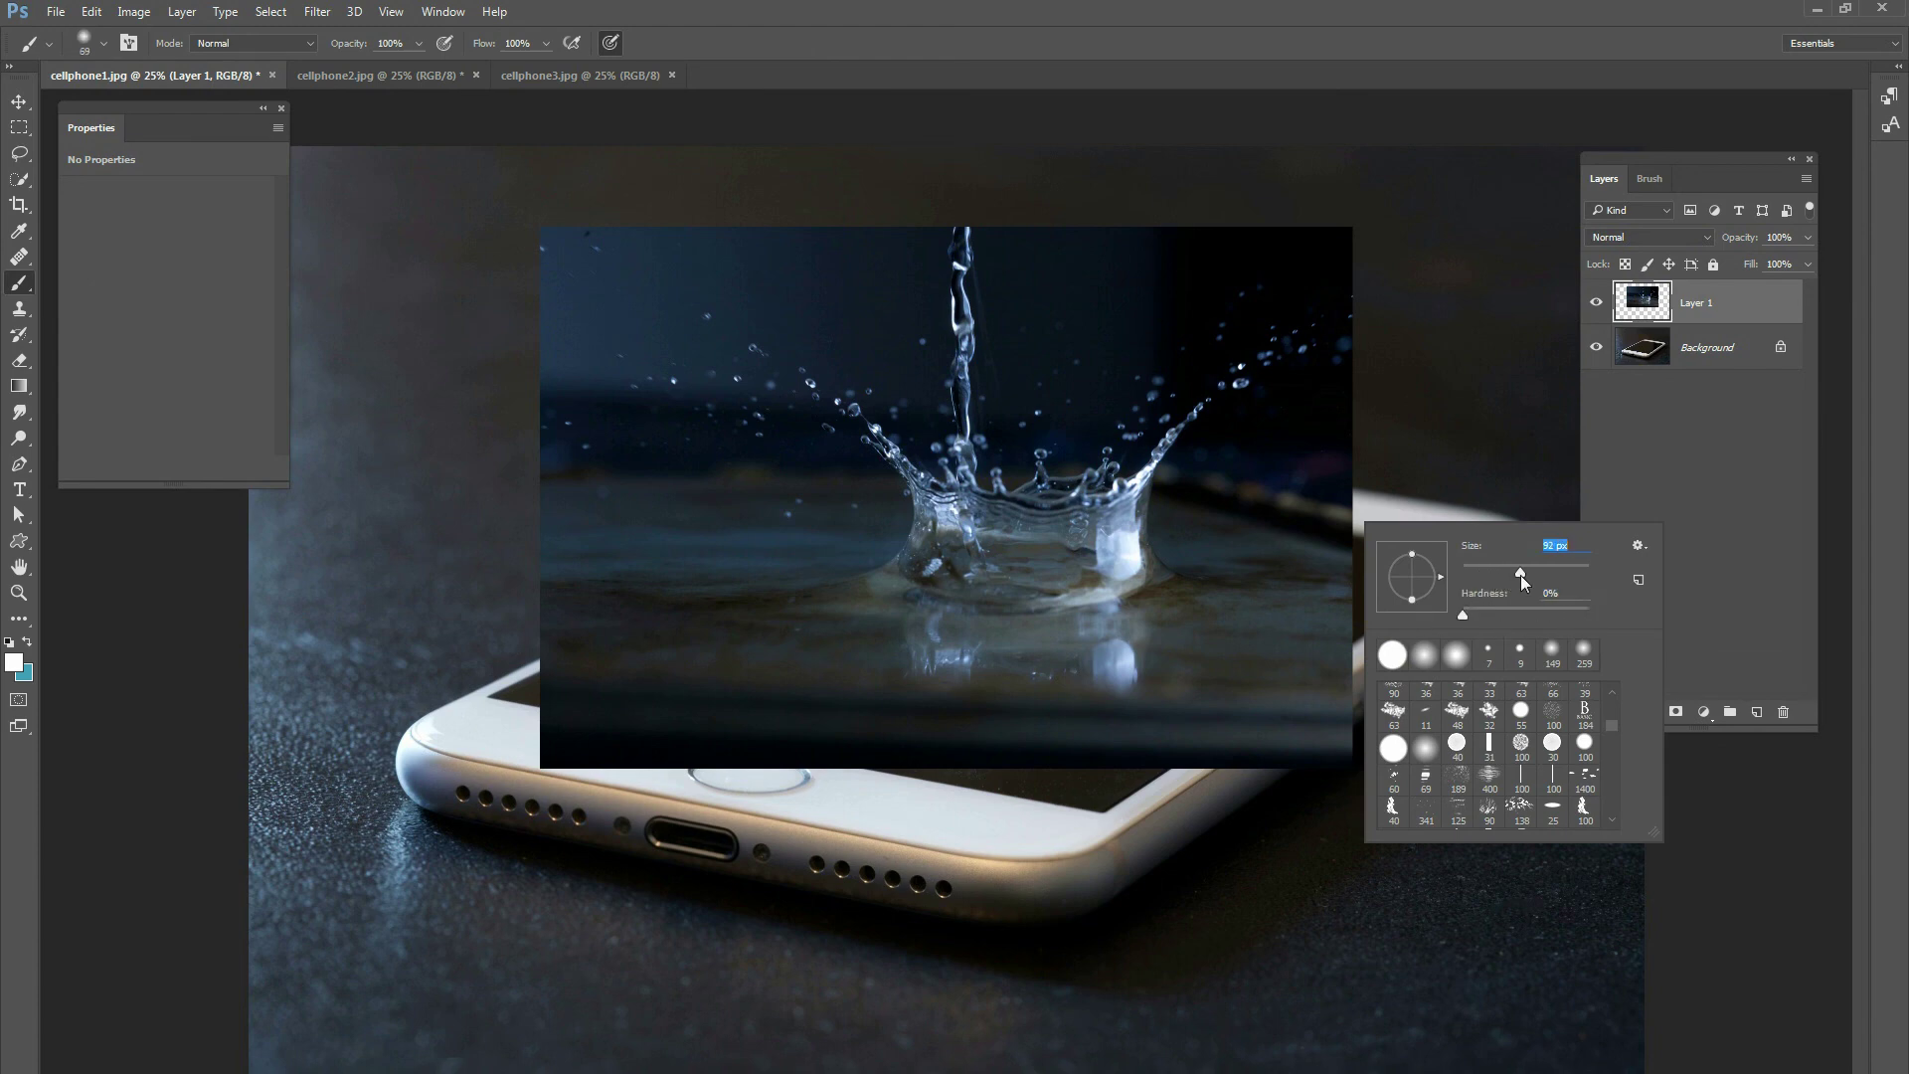
{"action": "left_click", "coordinate": [1339, 572], "text": "alt"}
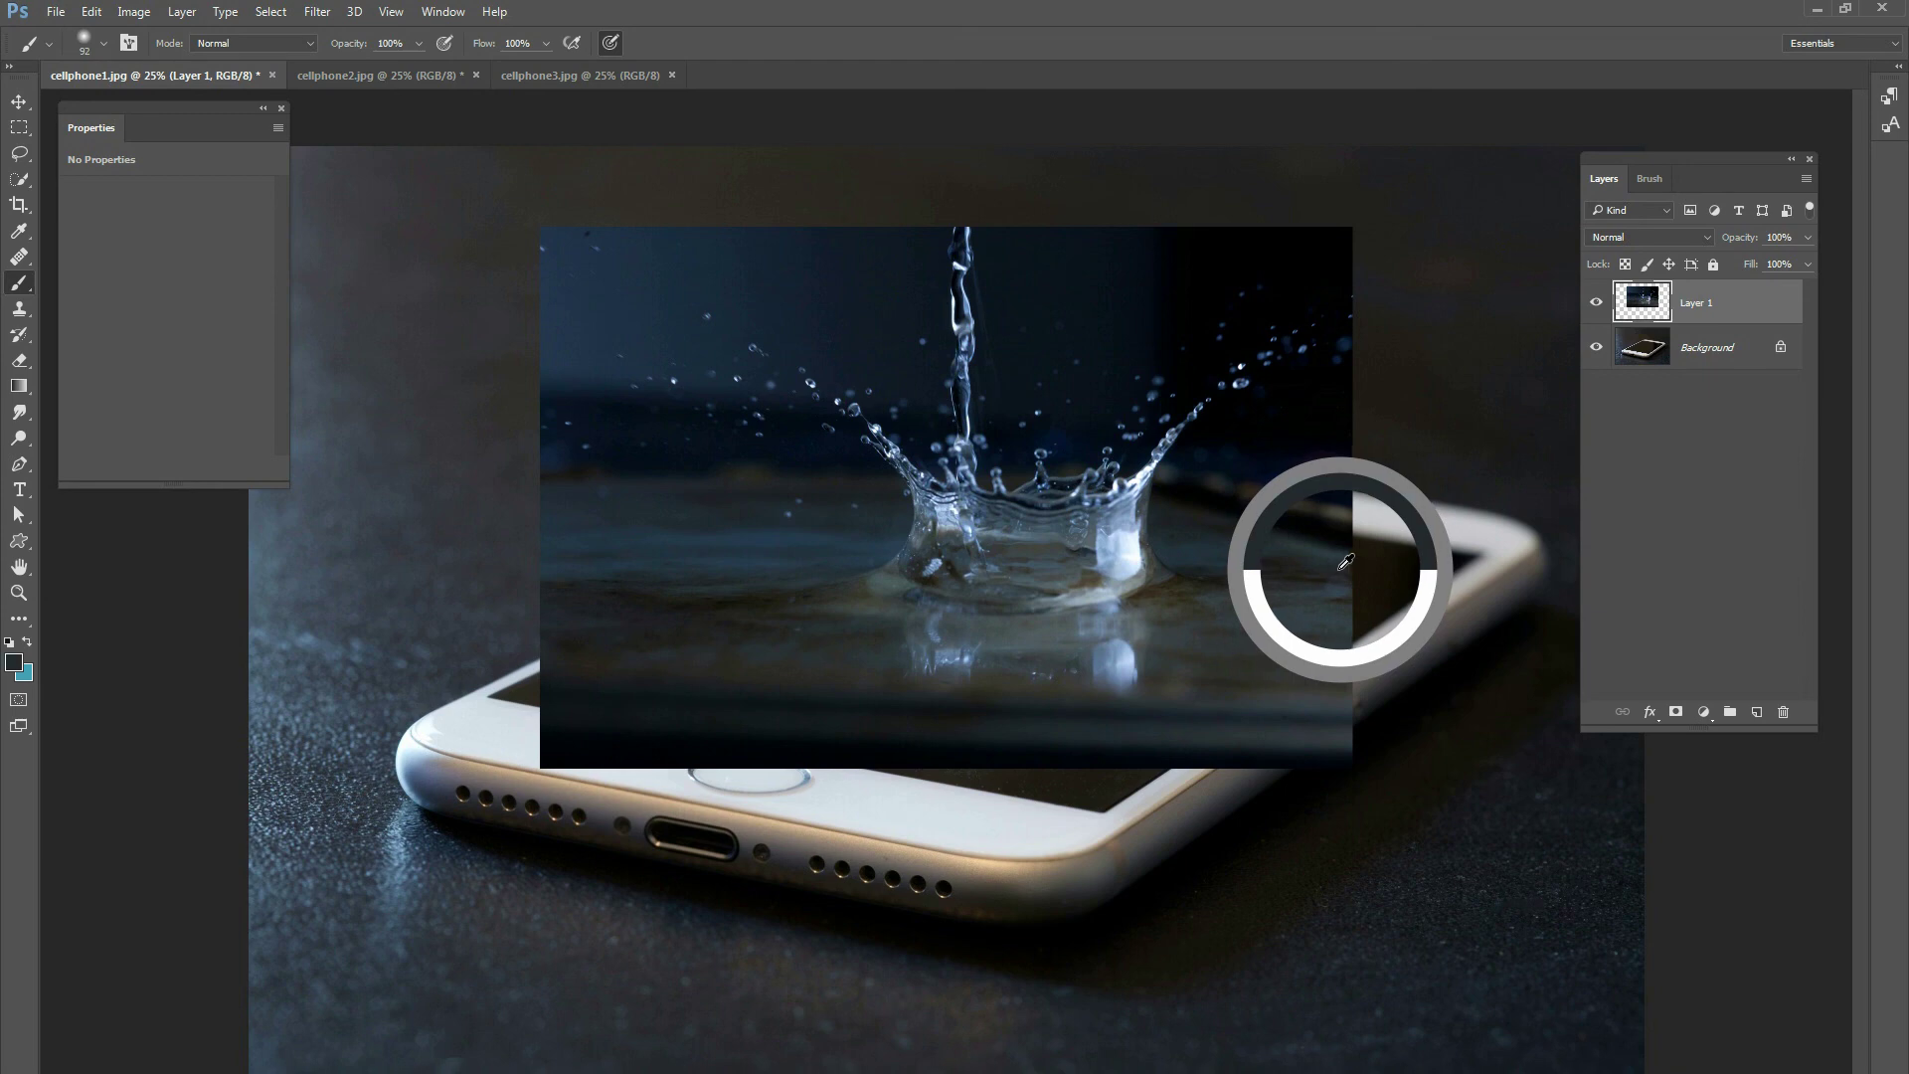
{"action": "right_click", "coordinate": [1355, 583]}
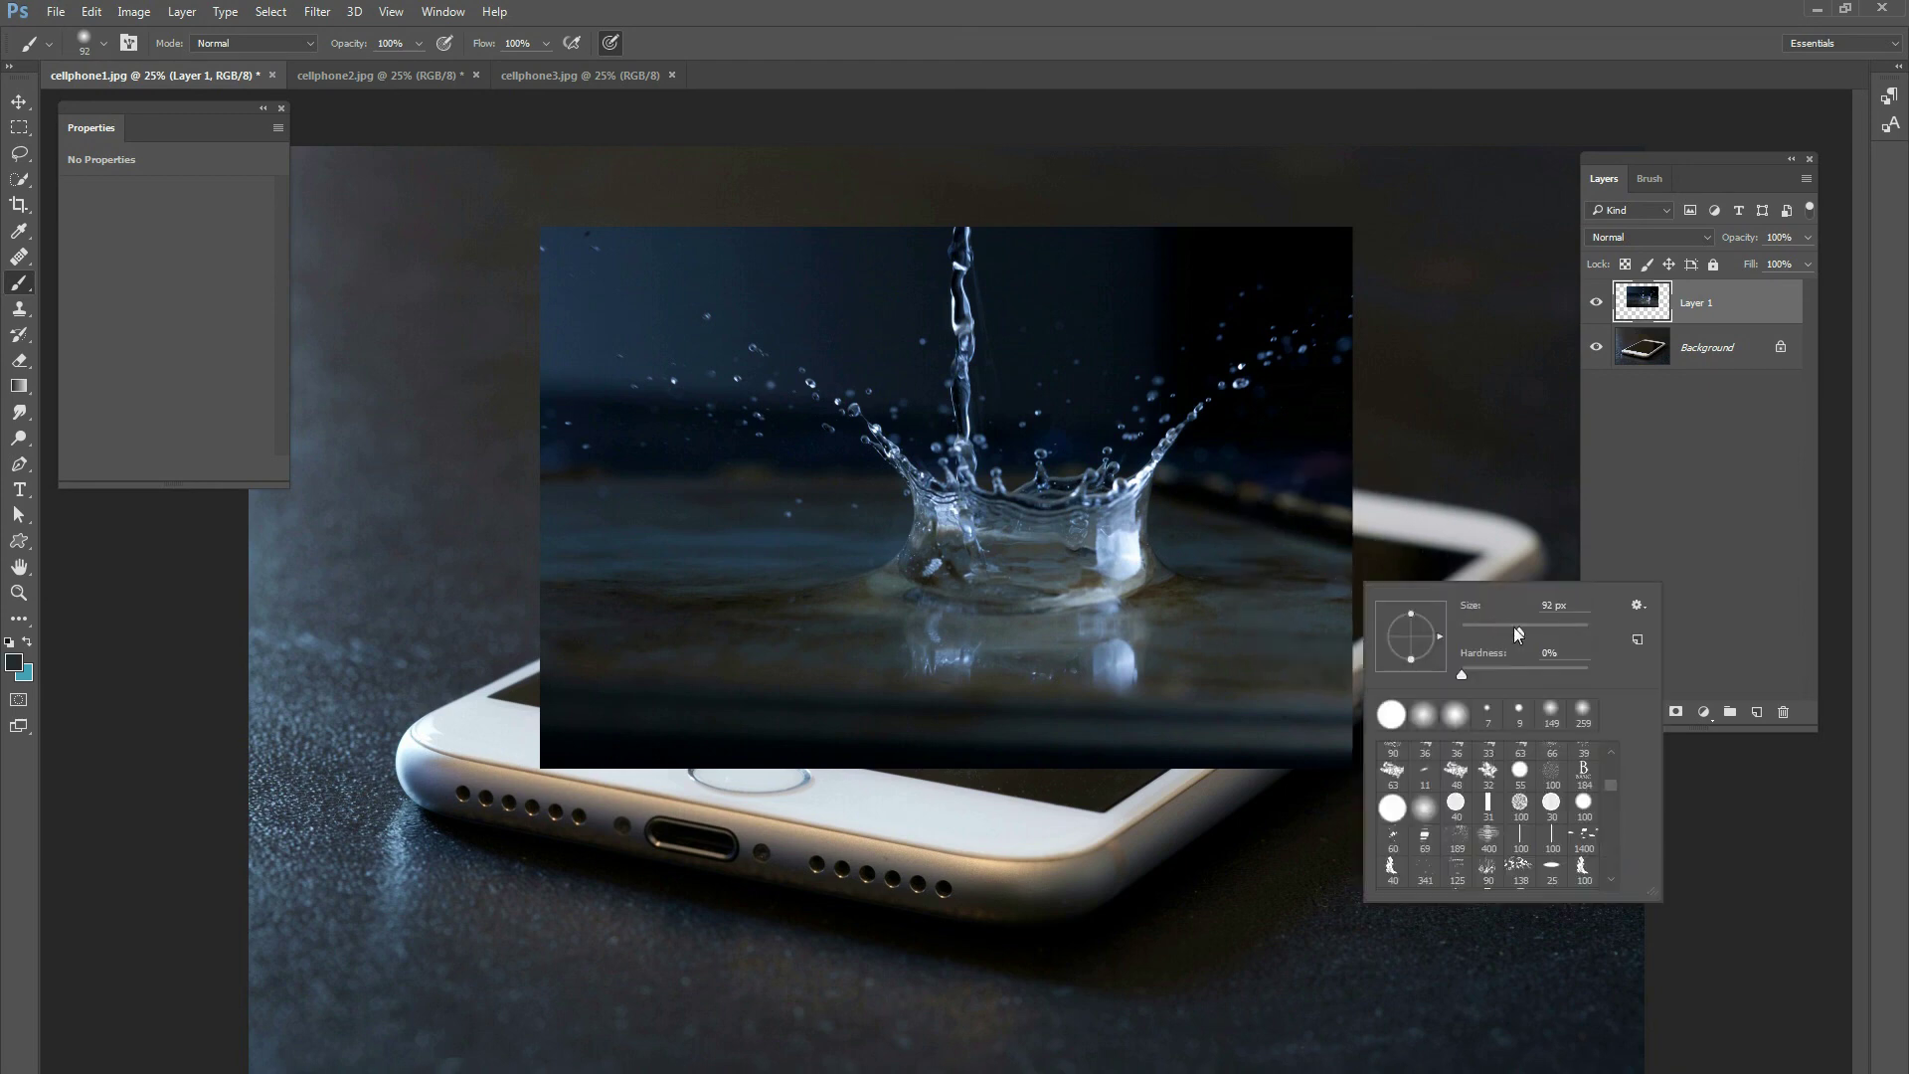
{"action": "key", "text": "Return"}
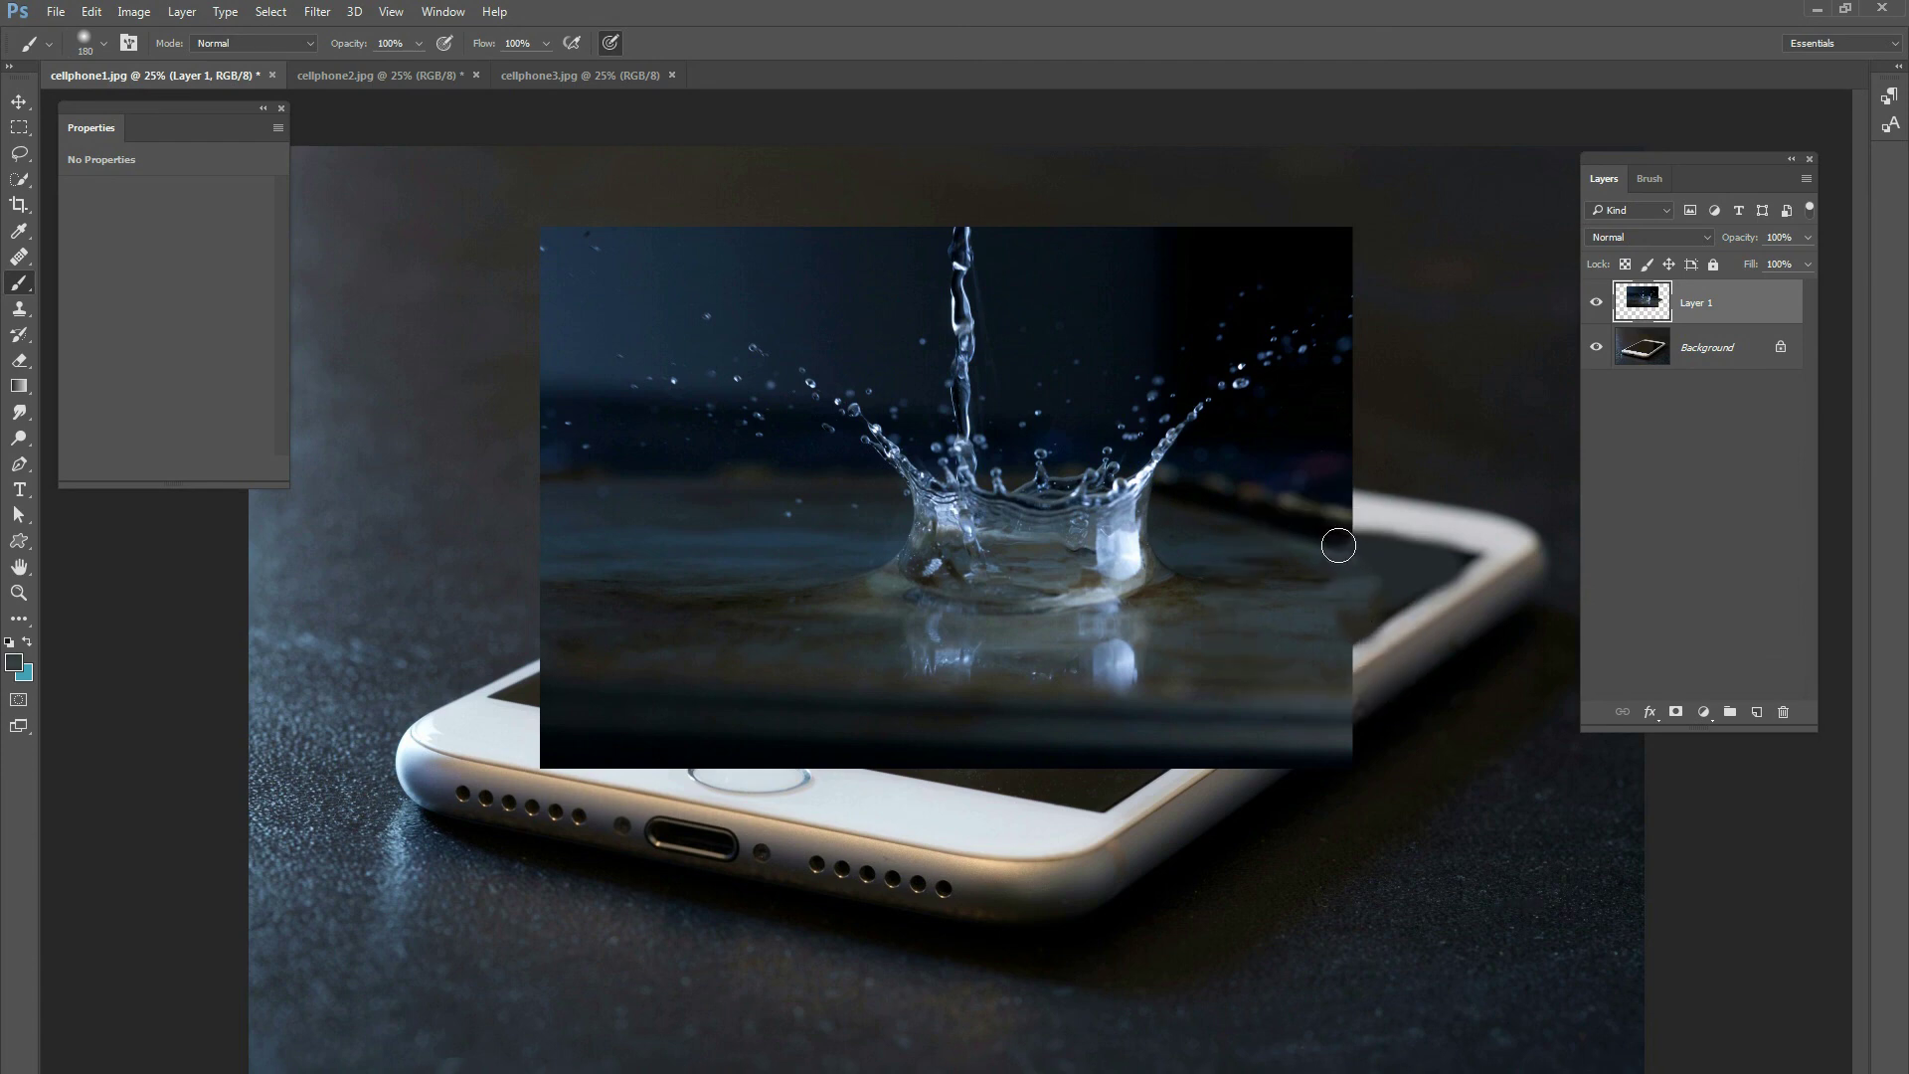
Step: Paint dark over the white bezel below the splash, then set Layer 1 back to Lighten
{"action": "left_click", "coordinate": [1337, 602], "text": "alt"}
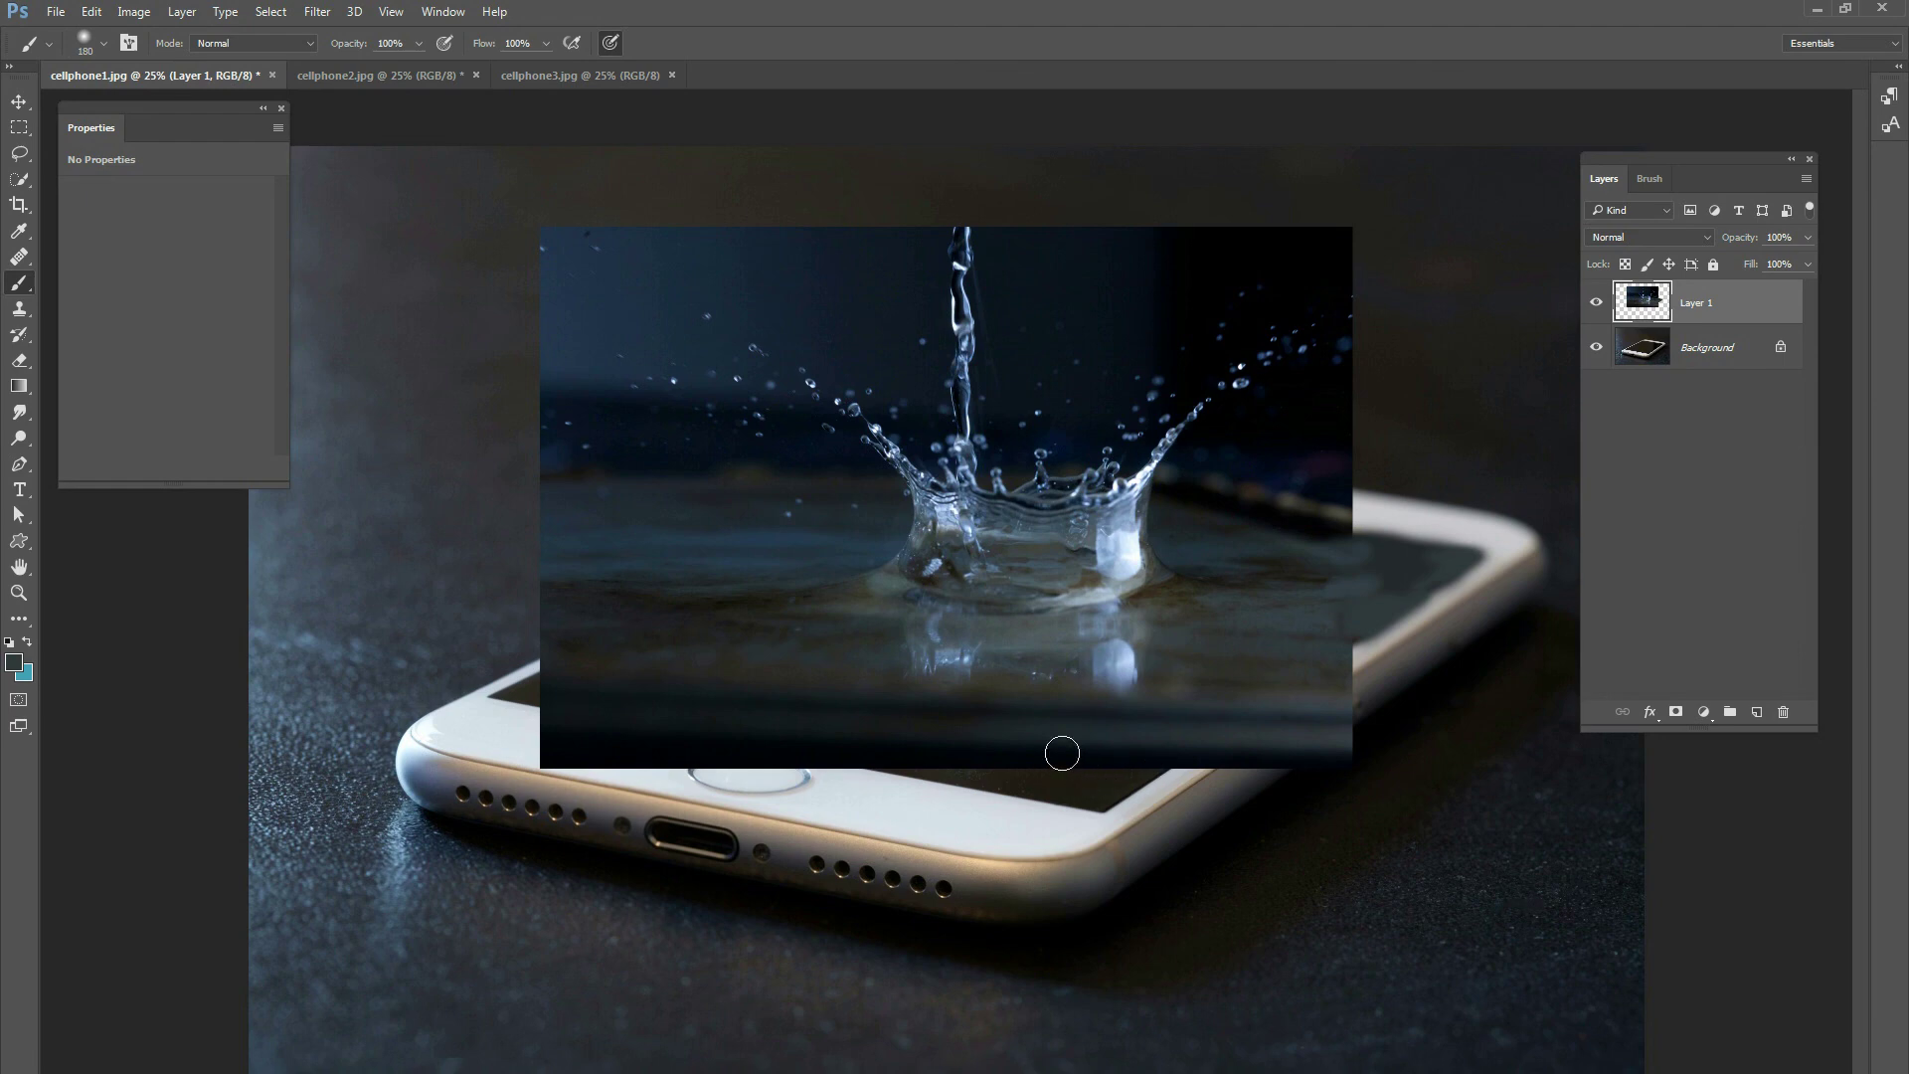
{"action": "left_click", "coordinate": [1062, 761], "text": "alt"}
{"action": "mouse_move", "coordinate": [960, 769]}
{"action": "left_mouse_down"}
{"action": "mouse_move", "coordinate": [998, 784]}
{"action": "mouse_move", "coordinate": [897, 775]}
{"action": "mouse_move", "coordinate": [1091, 808]}
{"action": "mouse_move", "coordinate": [1154, 769]}
{"action": "mouse_move", "coordinate": [1034, 780]}
{"action": "mouse_move", "coordinate": [1163, 769]}
{"action": "left_mouse_up"}
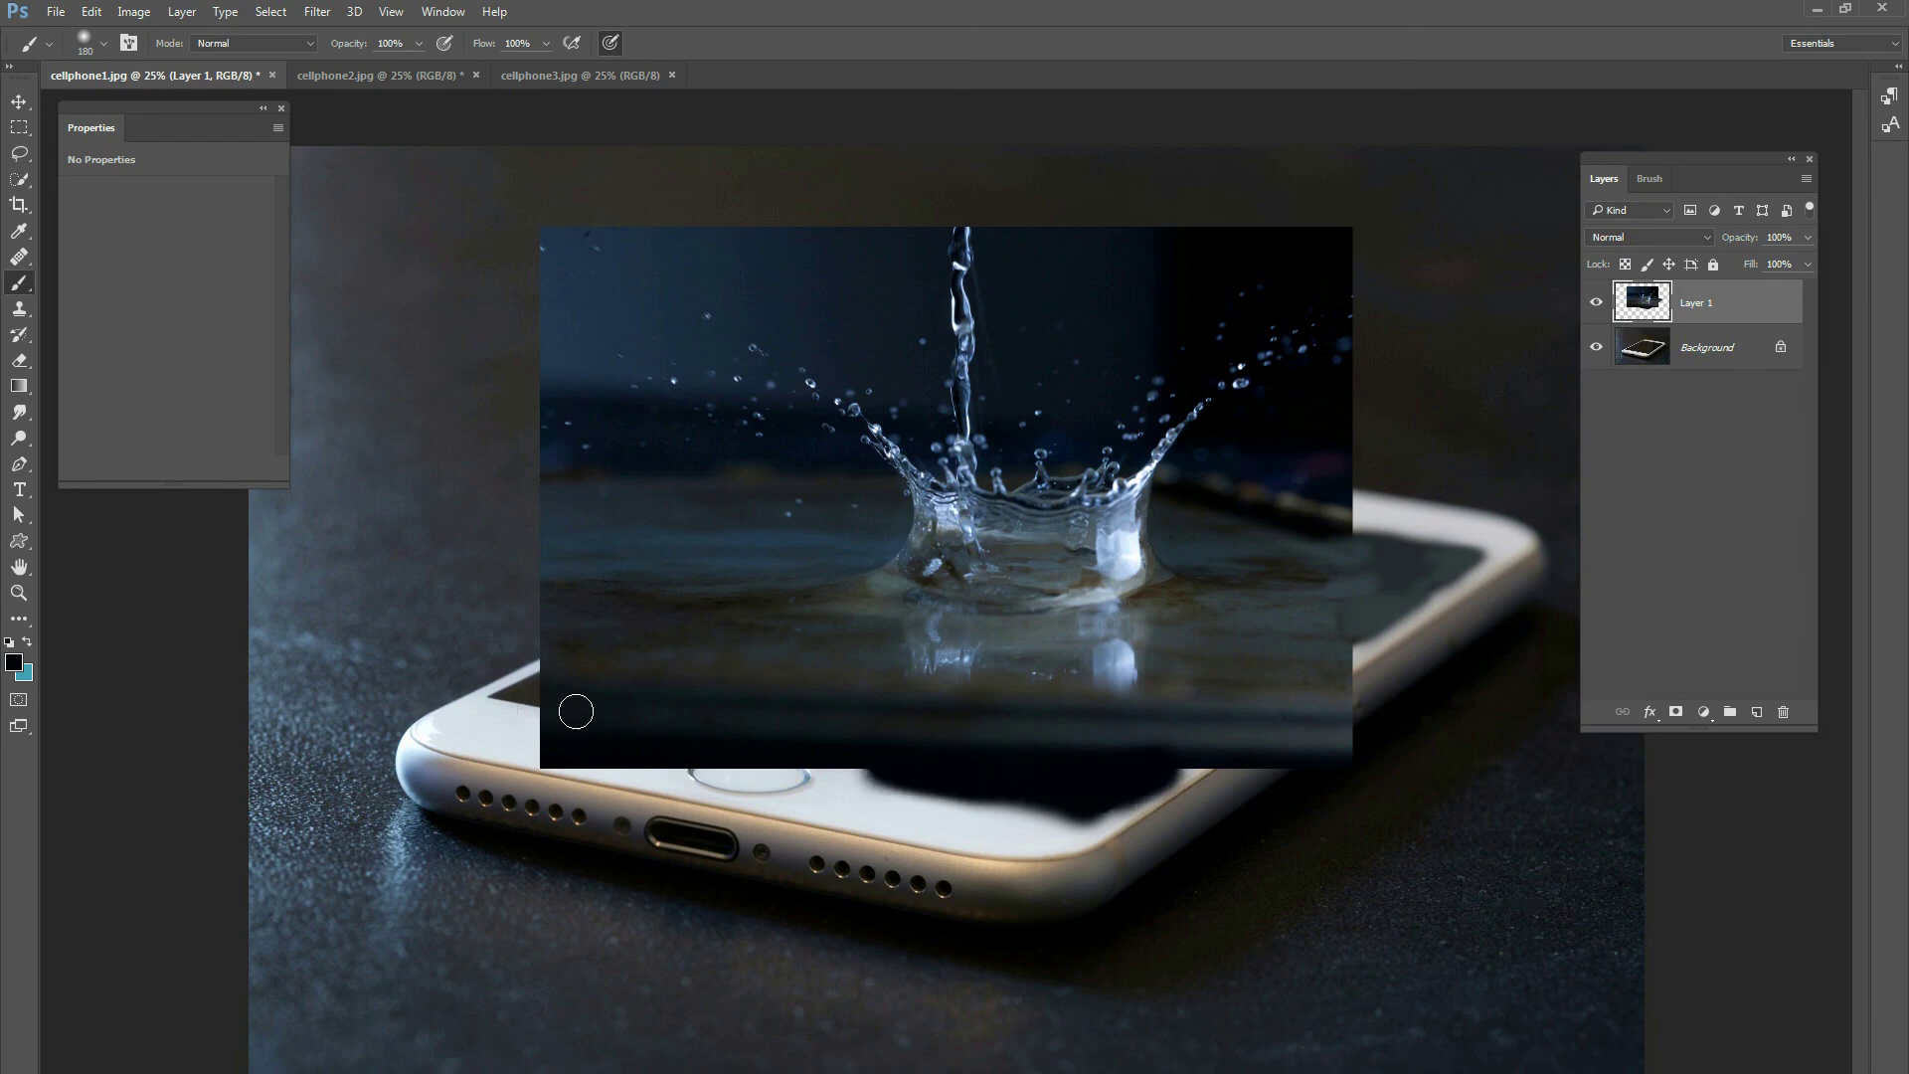
{"action": "mouse_move", "coordinate": [542, 691]}
{"action": "left_mouse_down"}
{"action": "mouse_move", "coordinate": [493, 702]}
{"action": "mouse_move", "coordinate": [524, 682]}
{"action": "left_mouse_up"}
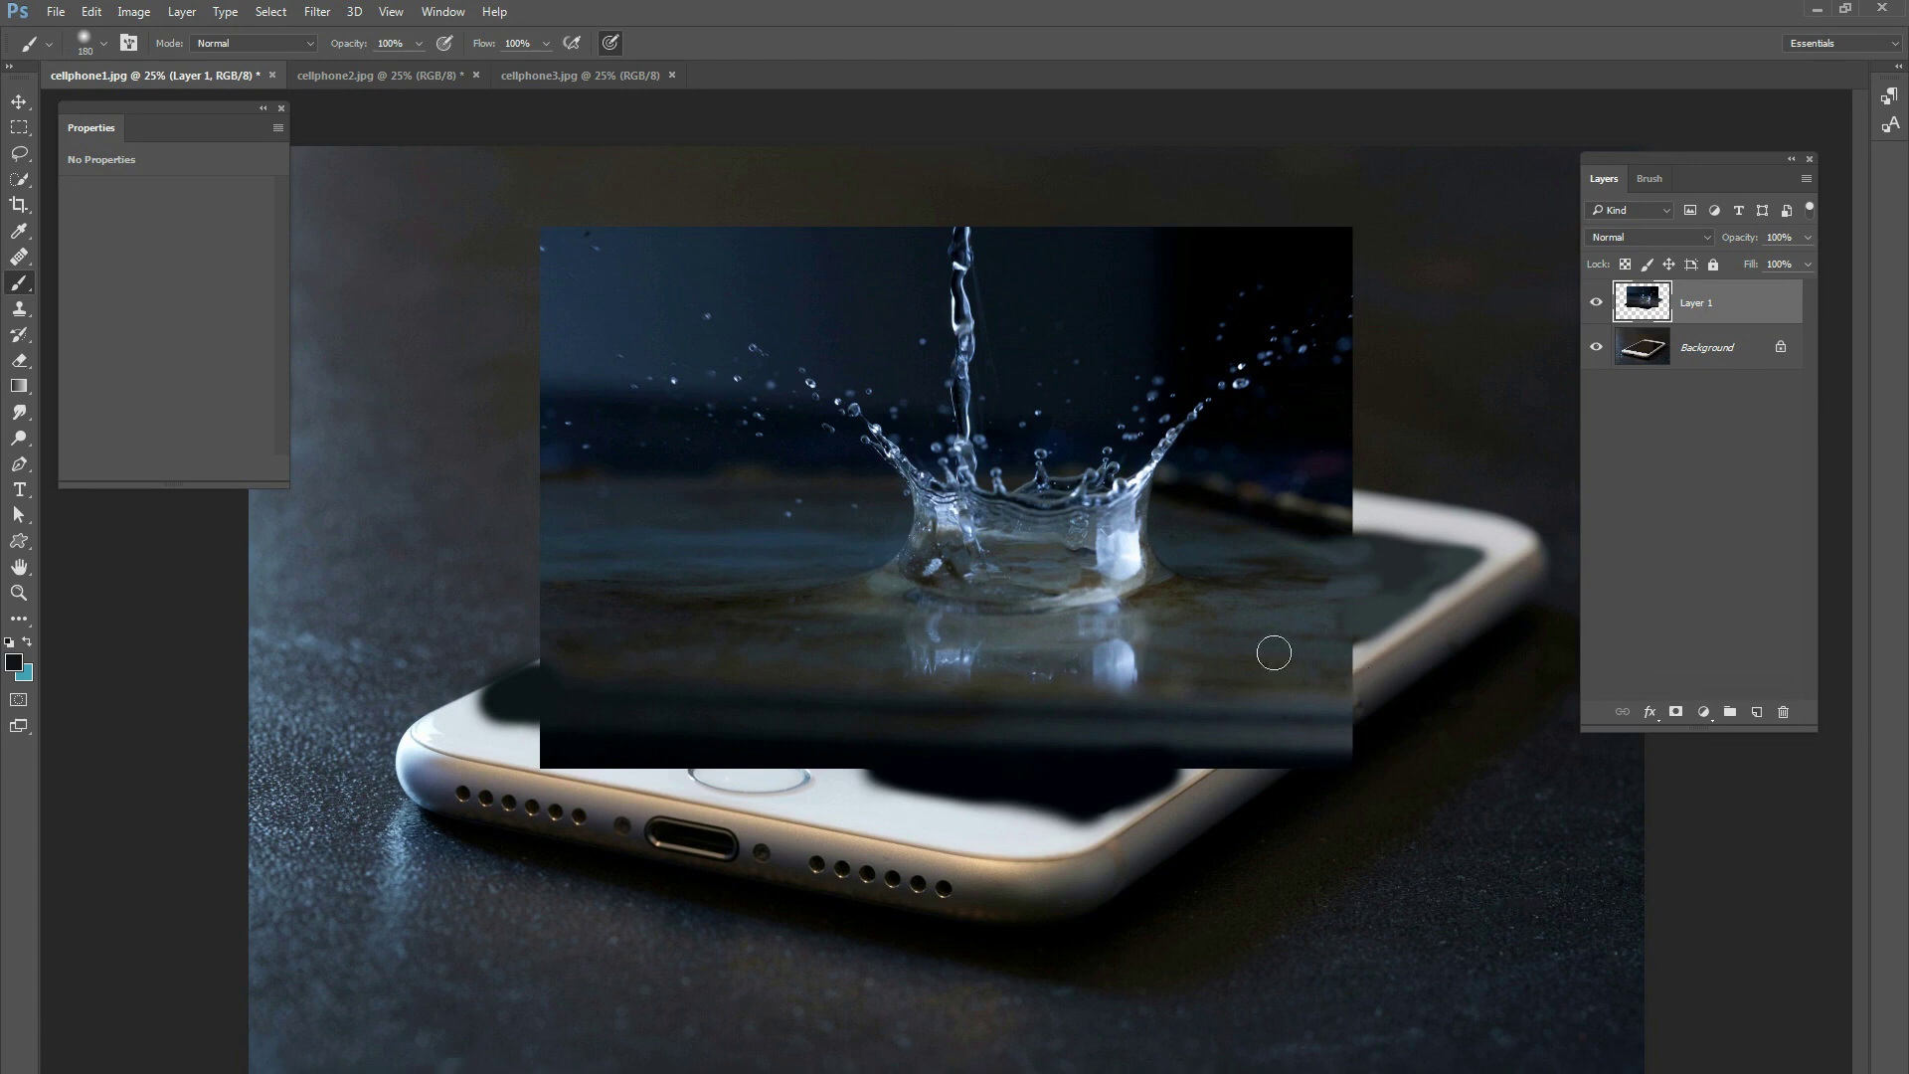
{"action": "left_click_drag", "start_coordinate": [1151, 779], "coordinate": [1193, 771]}
{"action": "left_click", "coordinate": [1649, 237]}
{"action": "left_click", "coordinate": [1639, 358]}
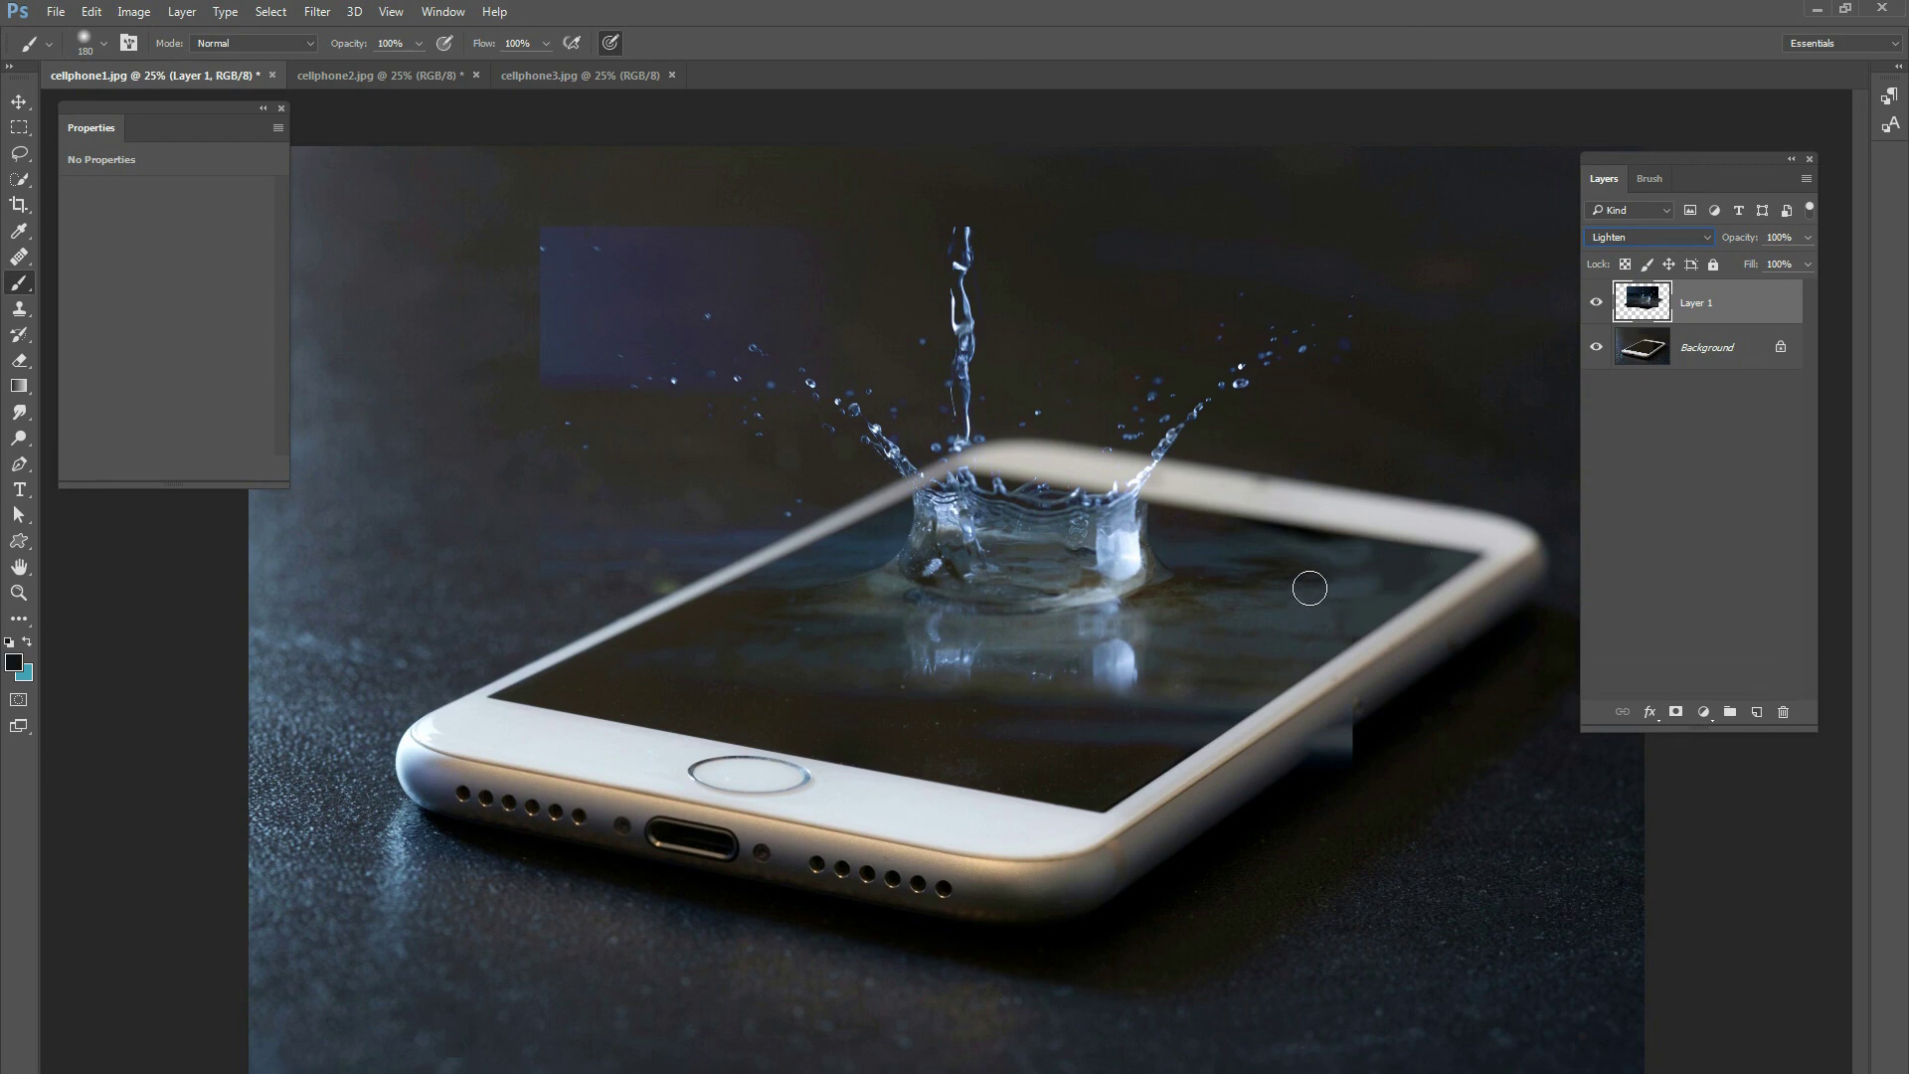
Step: Set the soft brush size to 102 px
{"action": "right_click", "coordinate": [1313, 585]}
{"action": "key", "text": "Return"}
Step: Add a layer mask to the splash layer and paint away the lower and upper blue rectangle edges
{"action": "left_click", "coordinate": [1674, 712]}
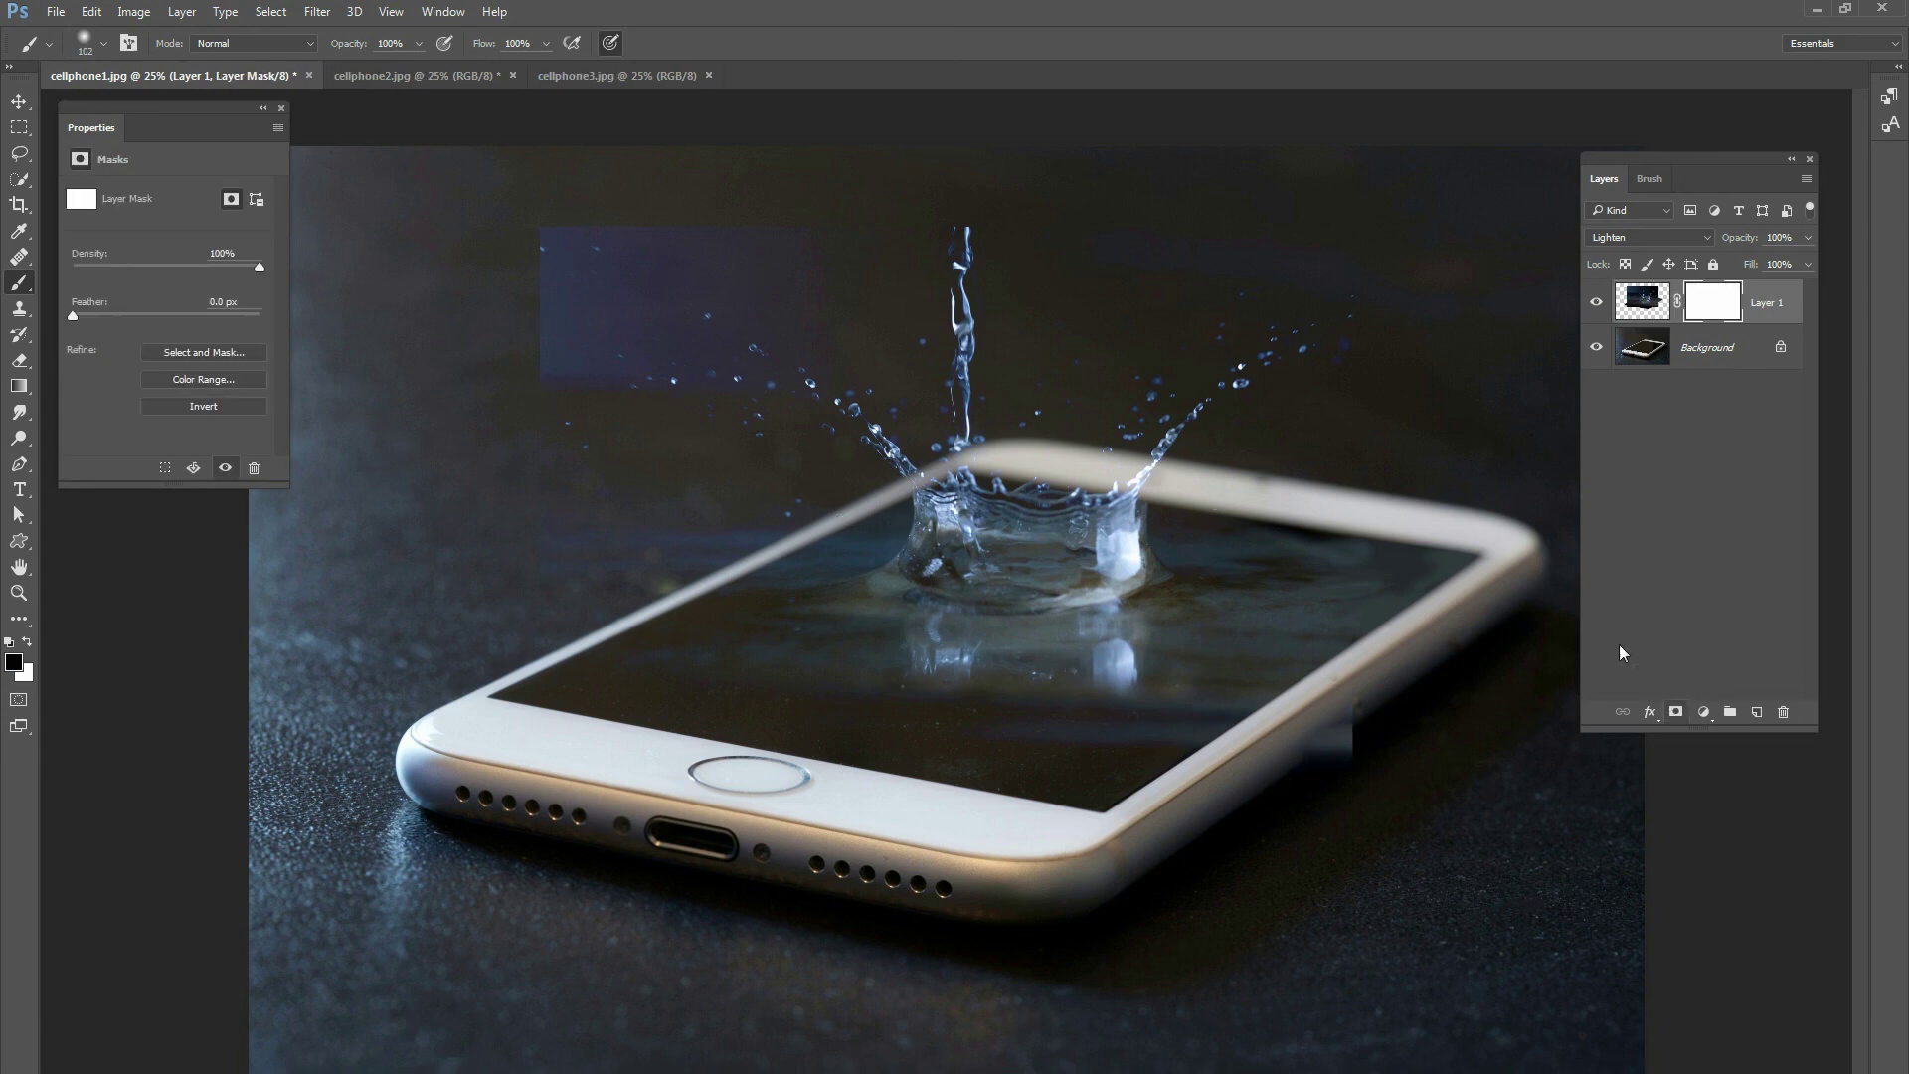
{"action": "right_click", "coordinate": [946, 483]}
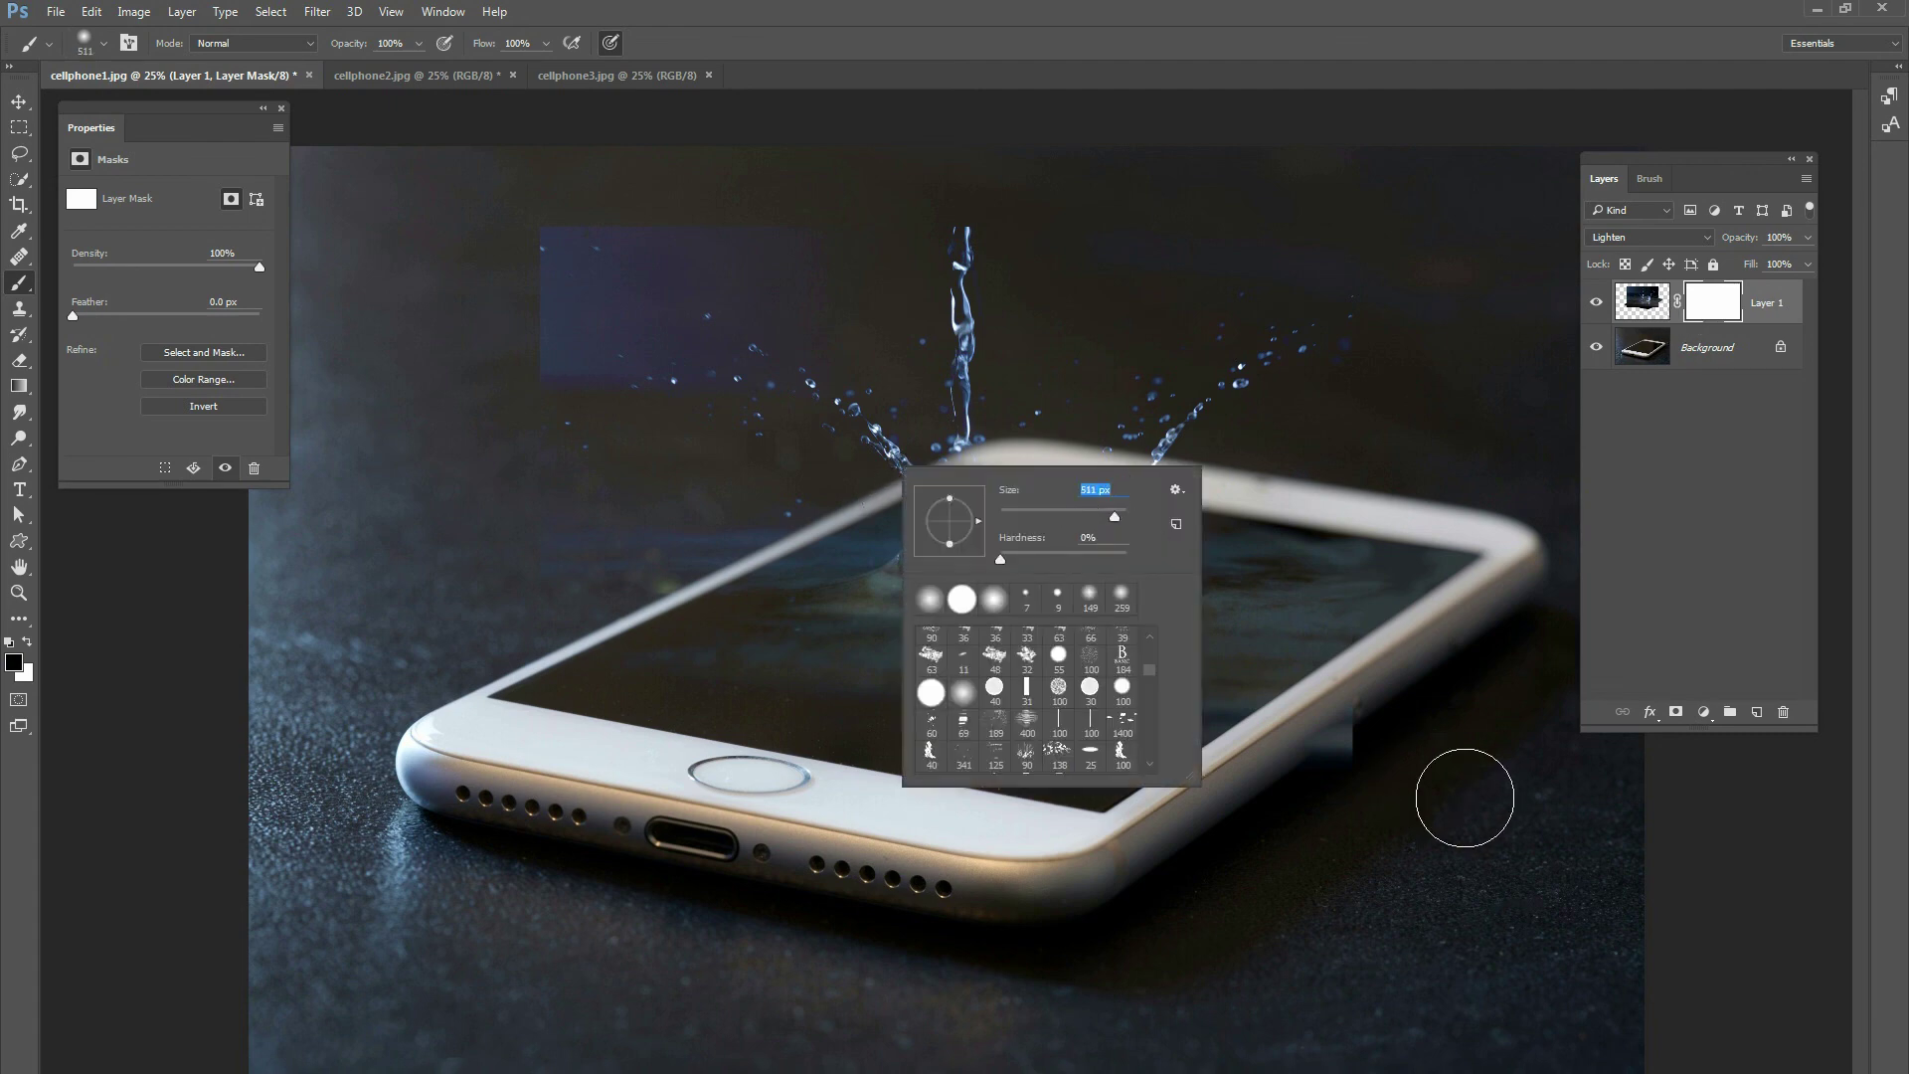
{"action": "left_click", "coordinate": [1356, 737]}
{"action": "left_click_drag", "start_coordinate": [1355, 737], "coordinate": [1330, 771]}
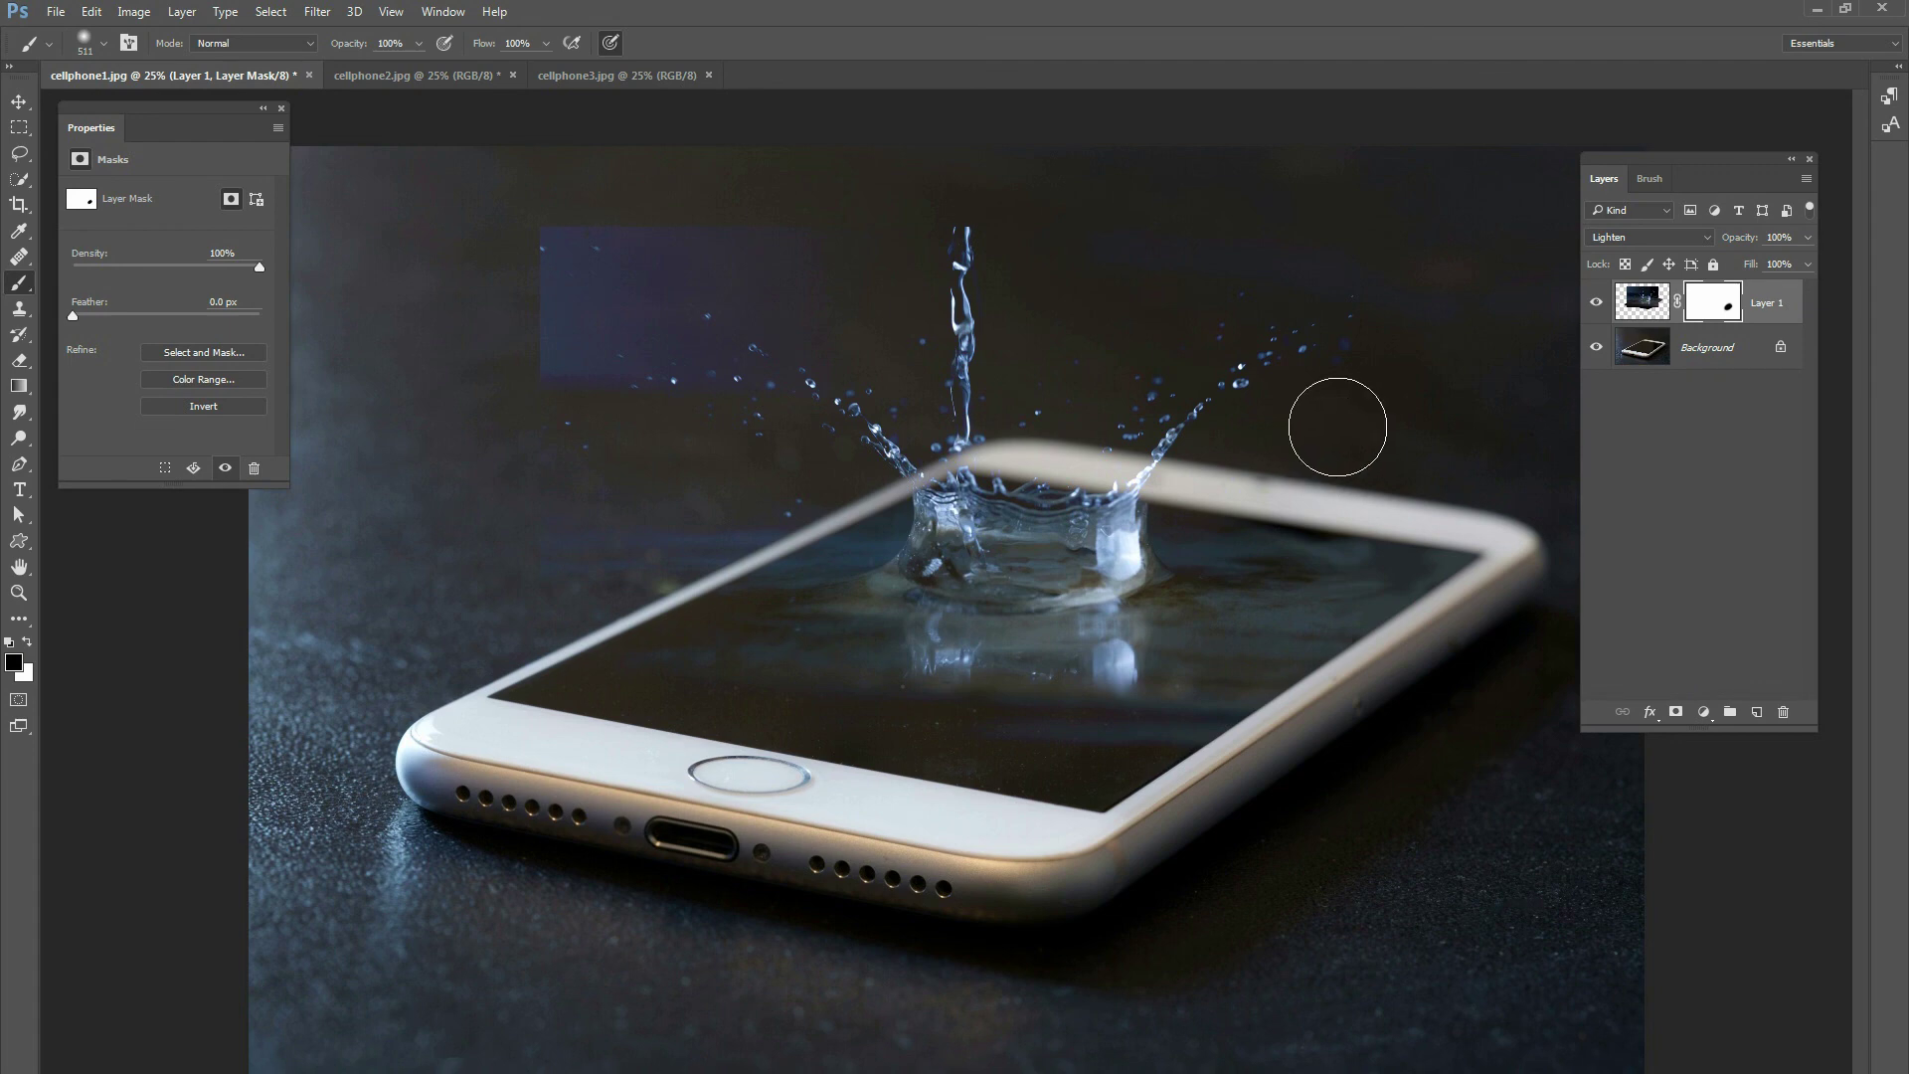
{"action": "mouse_move", "coordinate": [1197, 234]}
{"action": "left_mouse_down"}
{"action": "mouse_move", "coordinate": [872, 207]}
{"action": "mouse_move", "coordinate": [828, 244]}
{"action": "mouse_move", "coordinate": [845, 328]}
{"action": "mouse_move", "coordinate": [802, 280]}
{"action": "mouse_move", "coordinate": [702, 237]}
{"action": "mouse_move", "coordinate": [634, 239]}
{"action": "mouse_move", "coordinate": [521, 305]}
{"action": "mouse_move", "coordinate": [525, 289]}
{"action": "mouse_move", "coordinate": [614, 328]}
{"action": "mouse_move", "coordinate": [721, 310]}
{"action": "mouse_move", "coordinate": [555, 386]}
{"action": "left_mouse_up"}
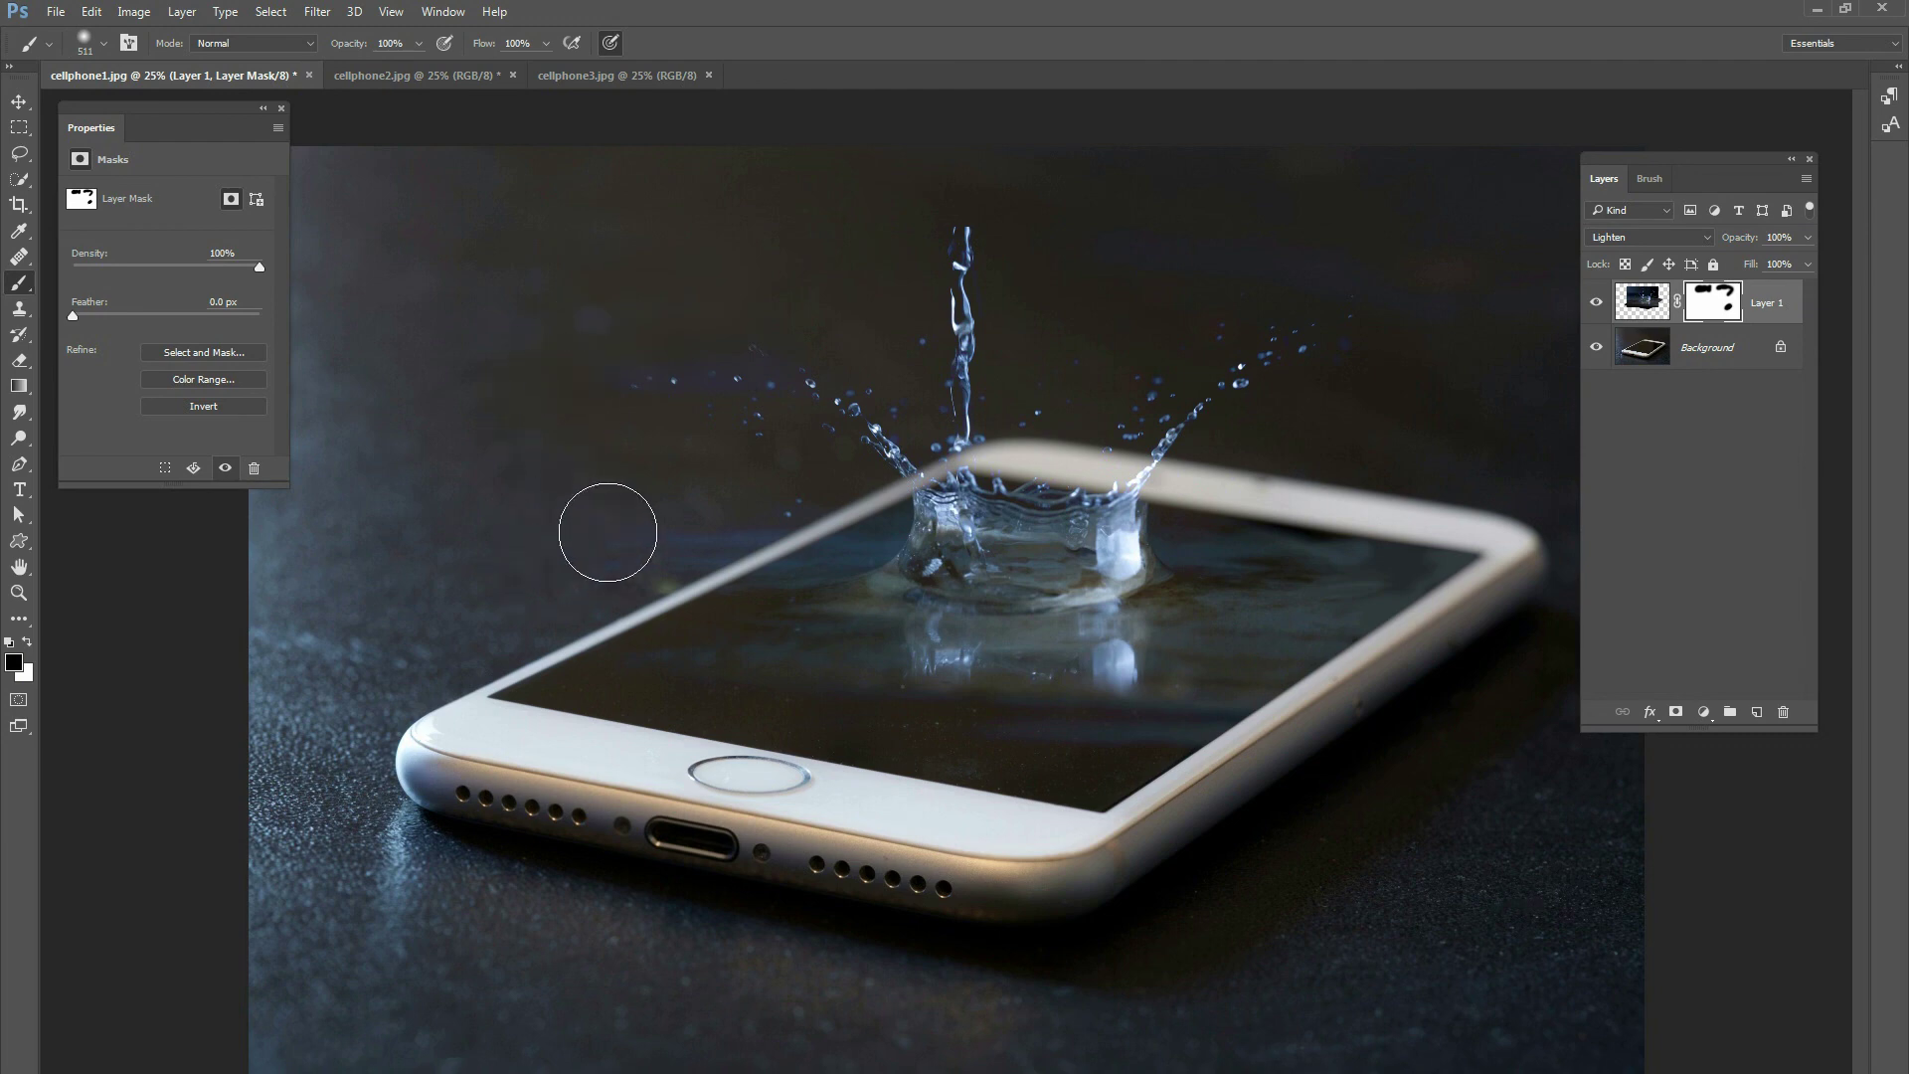
Step: Resize the masking brush to 143 px, then enlarge it to 291 px
{"action": "right_click", "coordinate": [718, 505]}
{"action": "type", "text": "143"}
{"action": "key", "text": "Return"}
{"action": "right_click", "coordinate": [758, 394]}
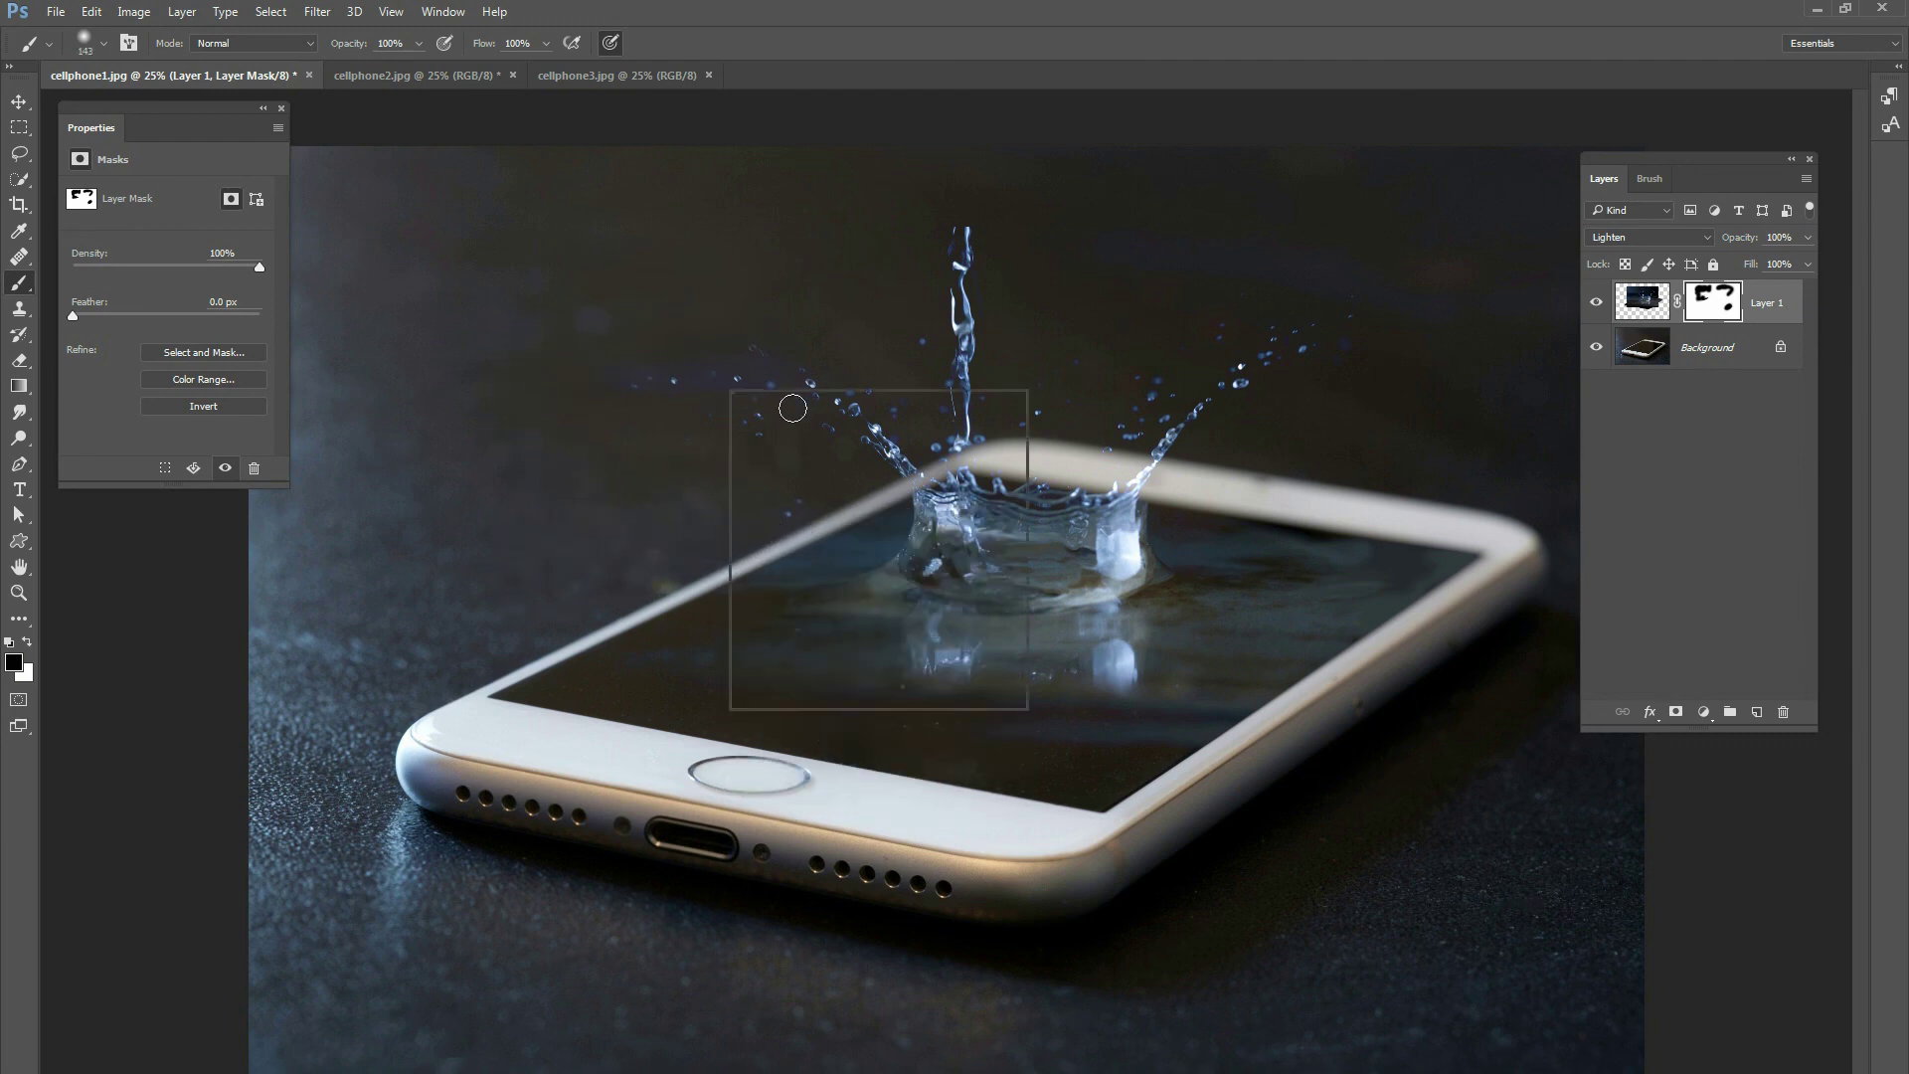
{"action": "left_click_drag", "start_coordinate": [905, 441], "coordinate": [938, 447]}
{"action": "key", "text": "Return"}
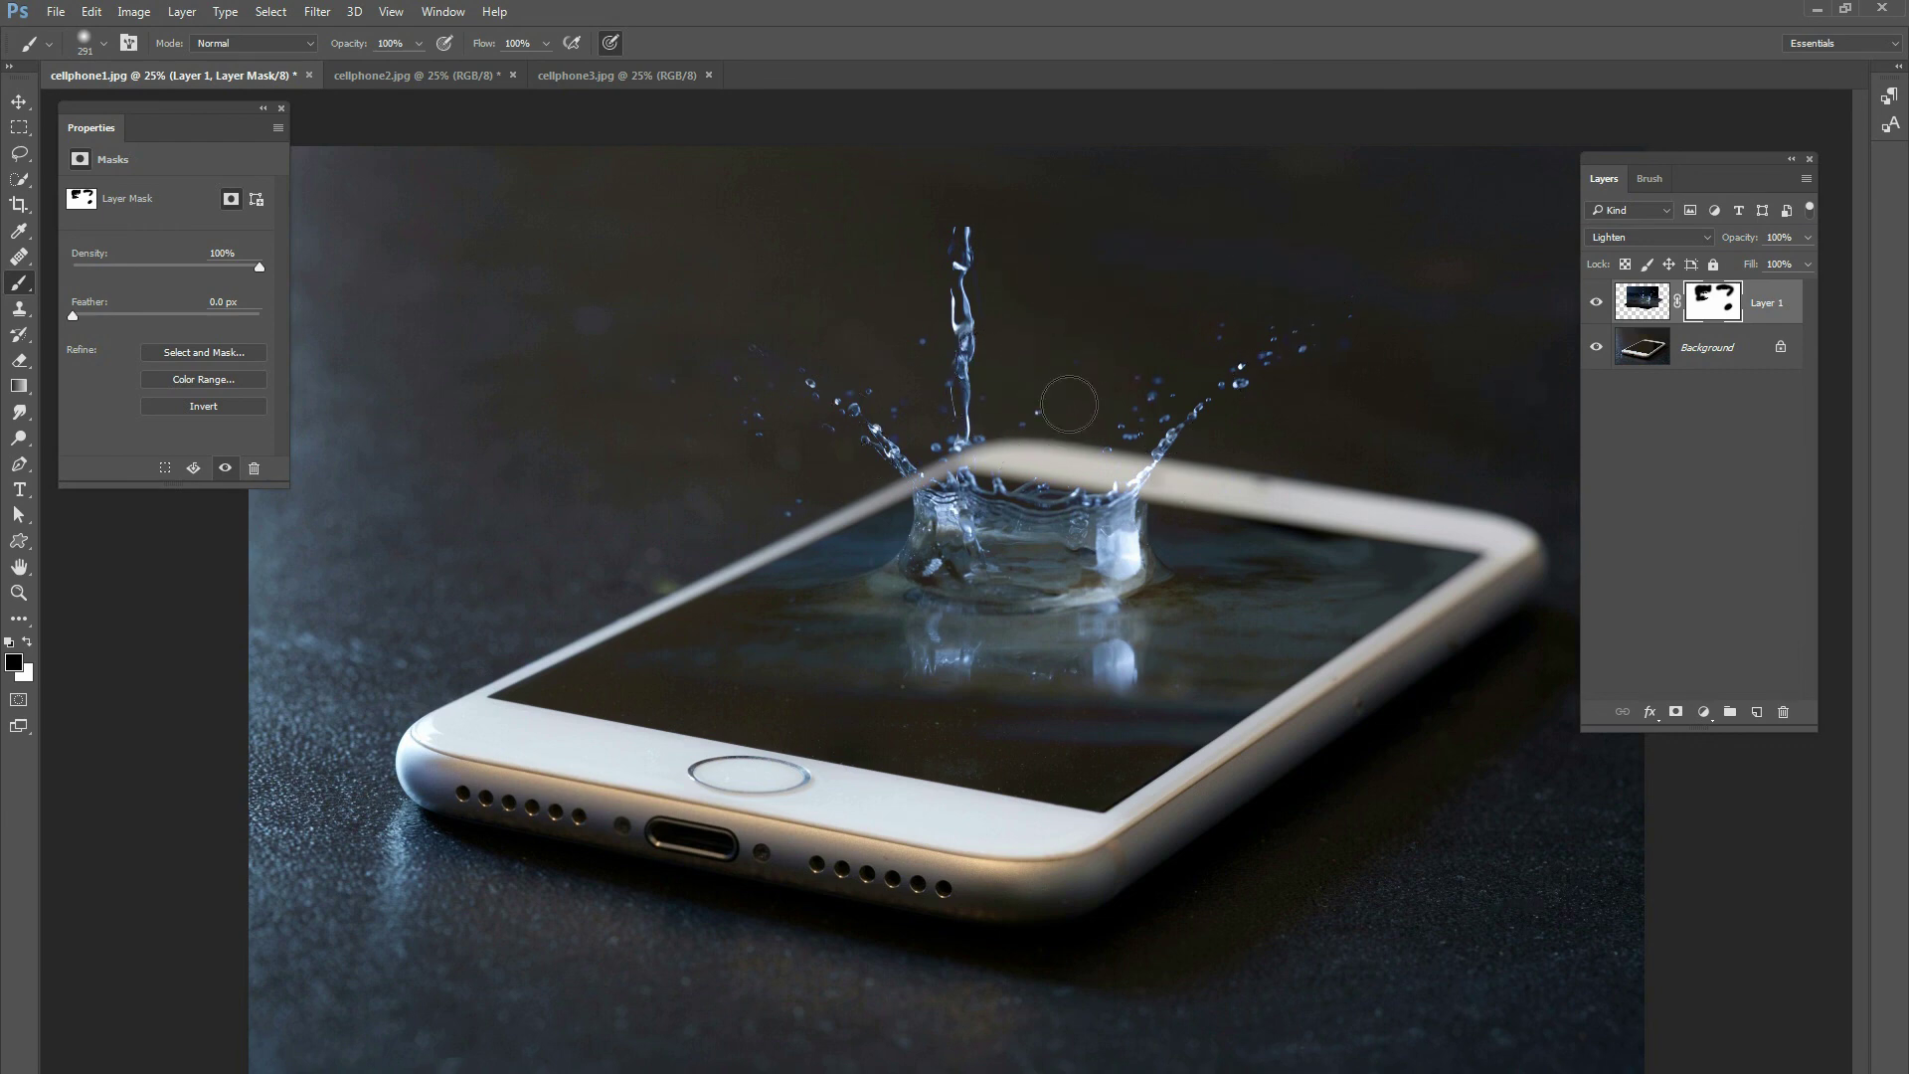
{"action": "right_click", "coordinate": [1010, 293]}
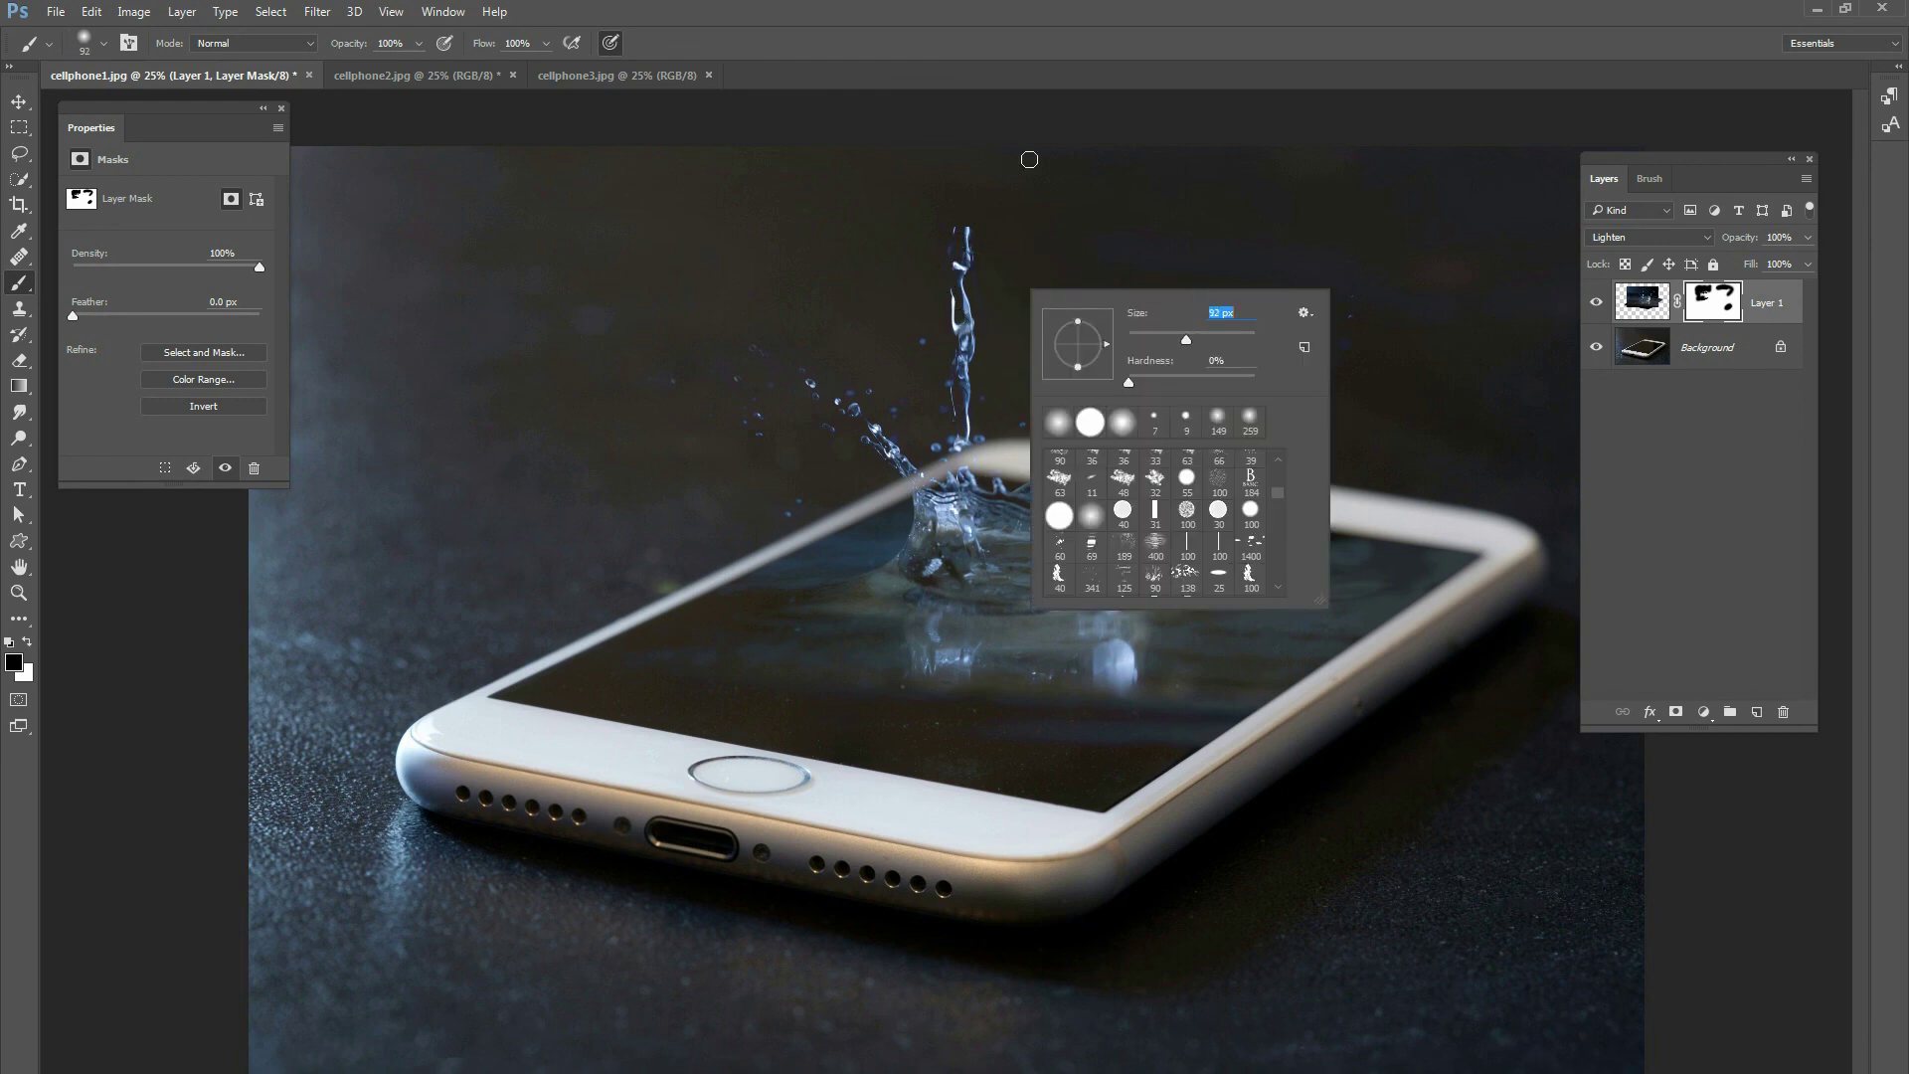
Step: Mask out the upper water column with a 92 px brush, then enlarge the brush to 155 px
{"action": "left_click", "coordinate": [1042, 44]}
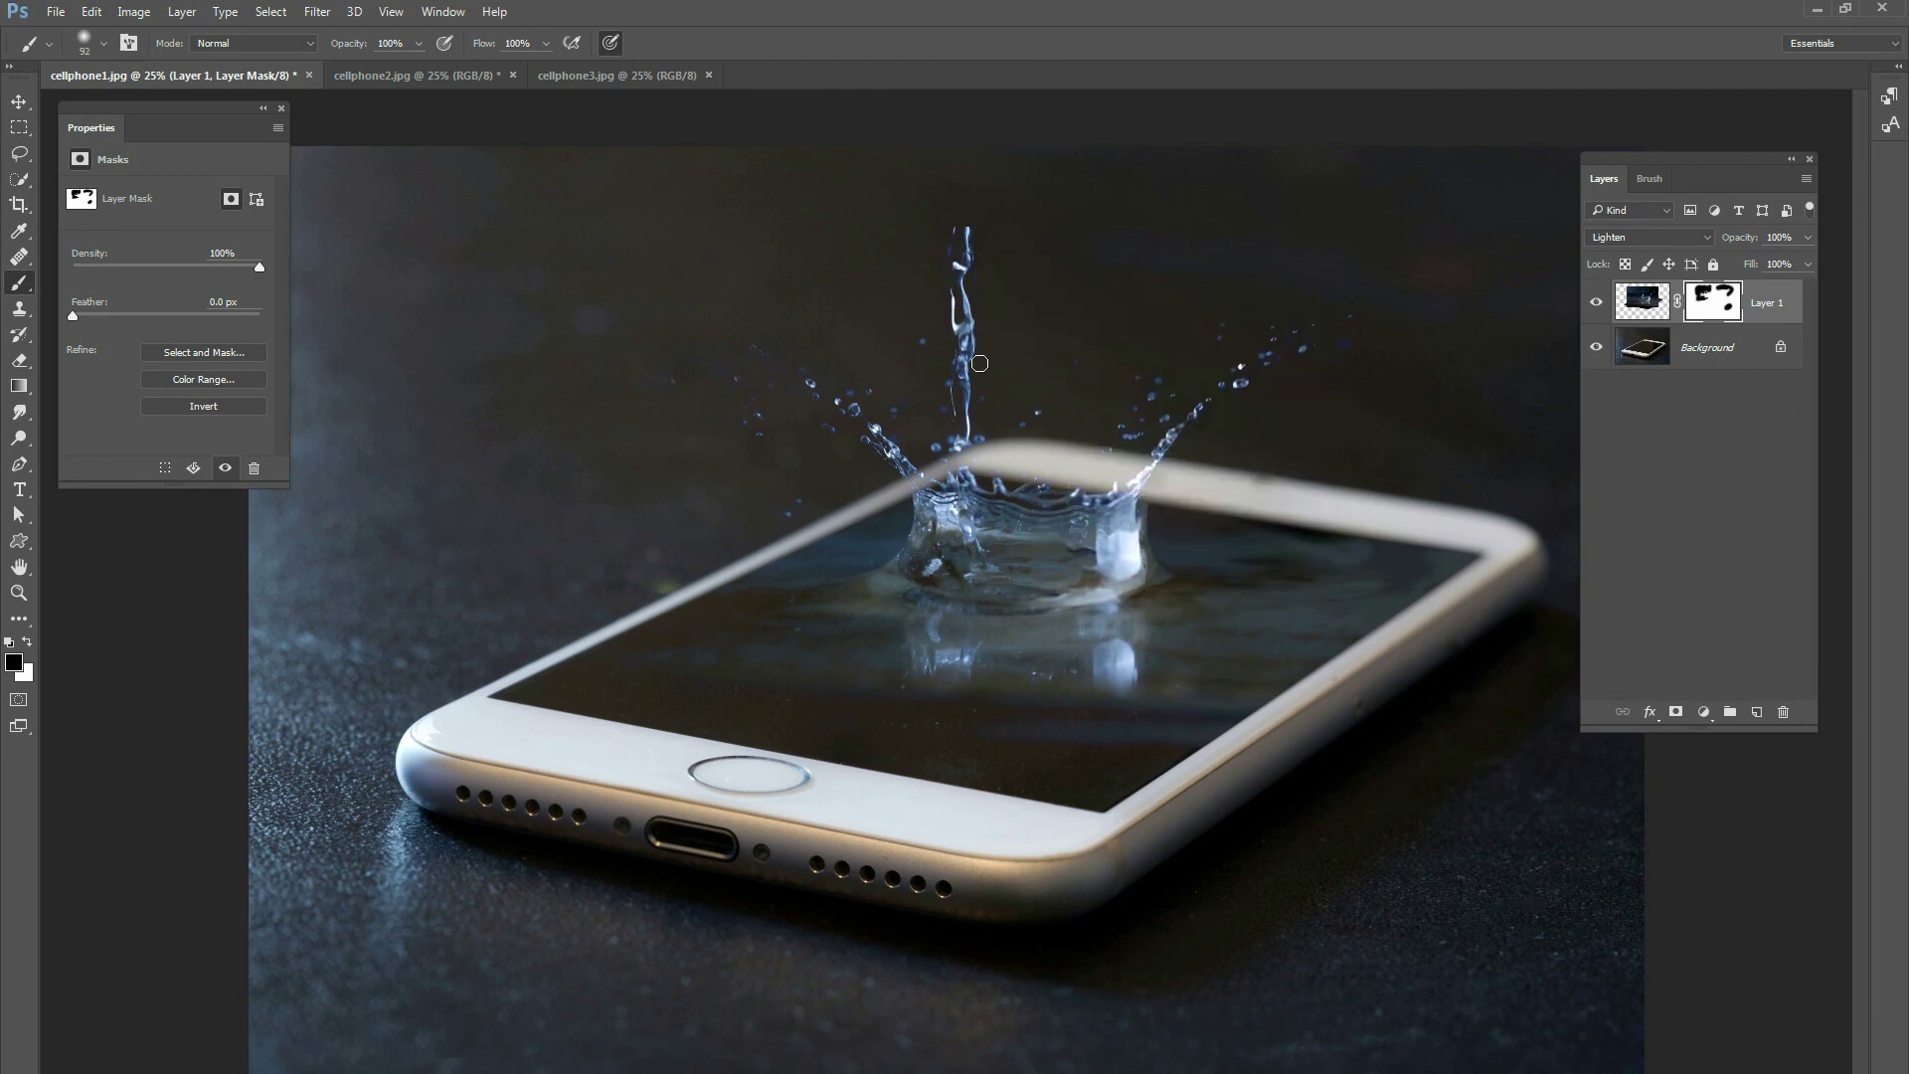
{"action": "mouse_move", "coordinate": [975, 289]}
{"action": "left_mouse_down"}
{"action": "mouse_move", "coordinate": [965, 243]}
{"action": "mouse_move", "coordinate": [937, 270]}
{"action": "mouse_move", "coordinate": [960, 318]}
{"action": "mouse_move", "coordinate": [972, 298]}
{"action": "mouse_move", "coordinate": [948, 418]}
{"action": "left_mouse_up"}
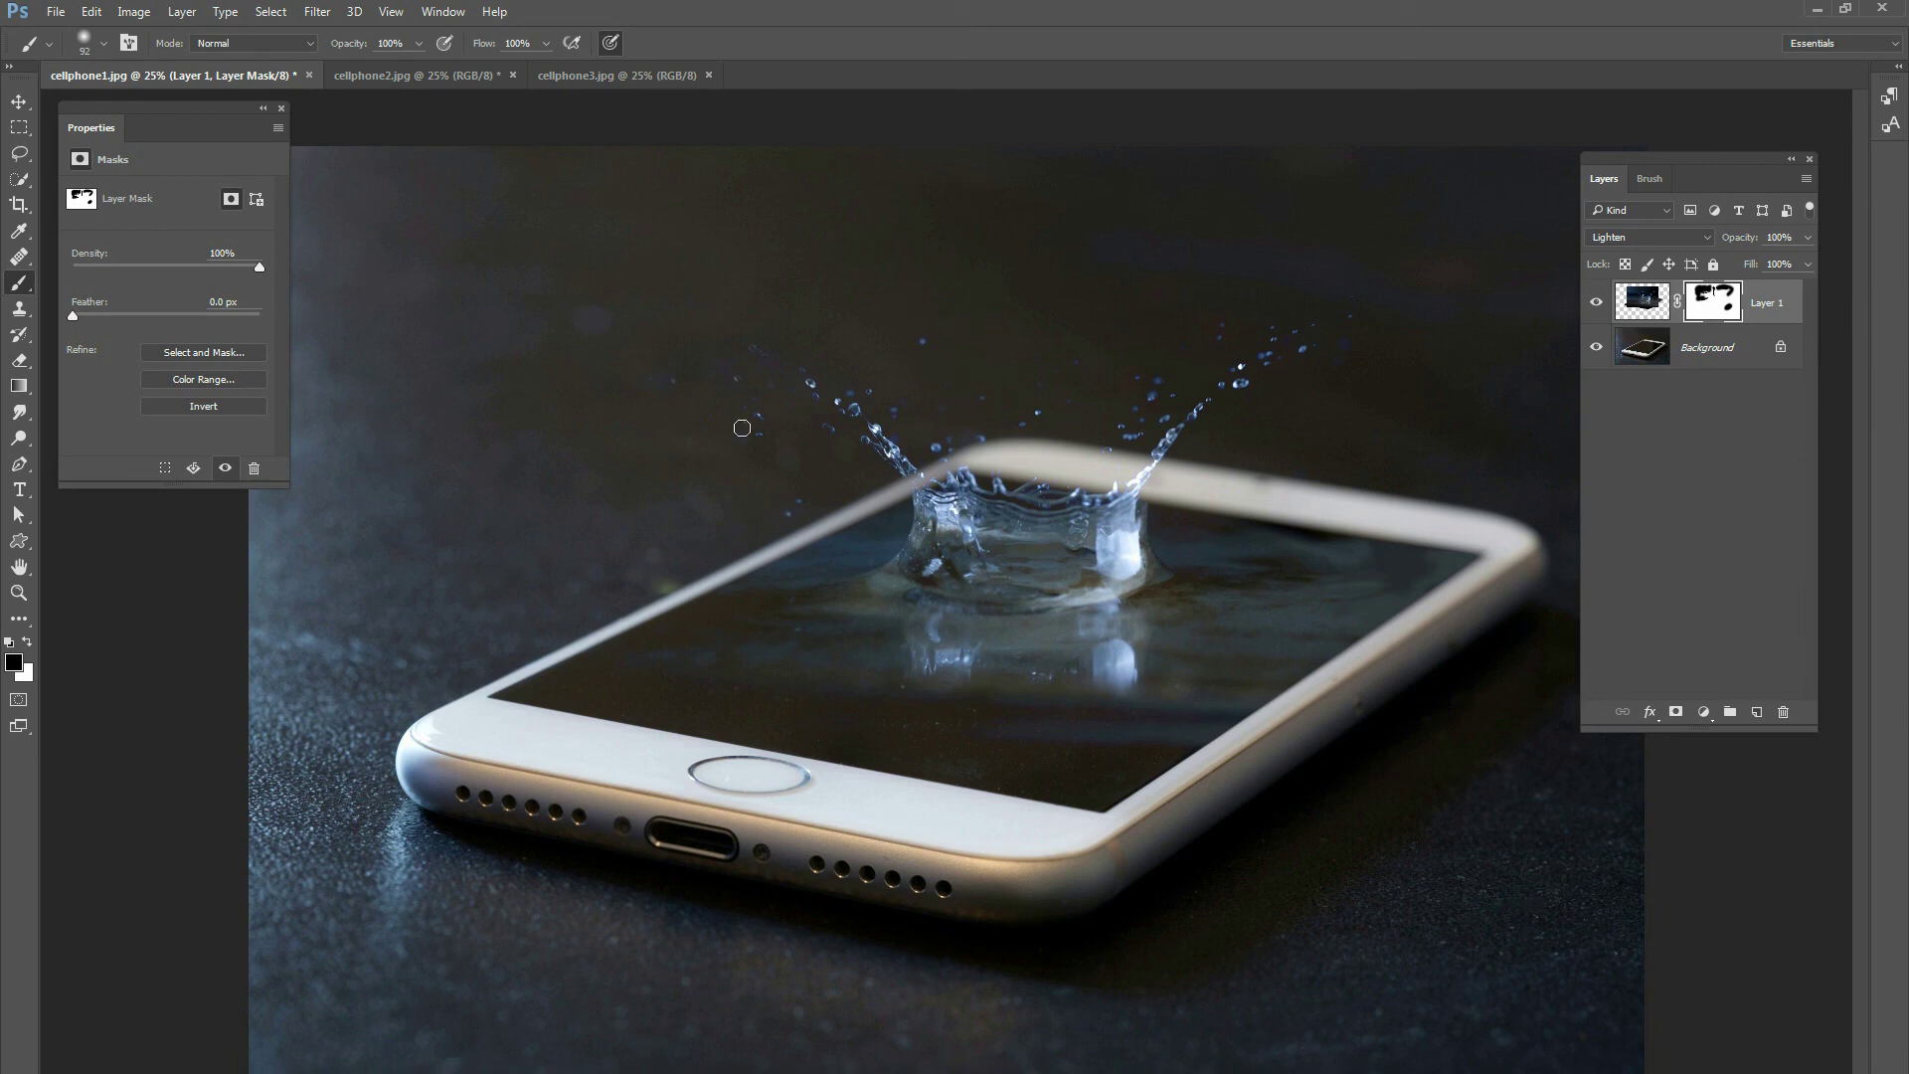
{"action": "right_click", "coordinate": [792, 344]}
{"action": "left_click_drag", "start_coordinate": [937, 379], "coordinate": [957, 374]}
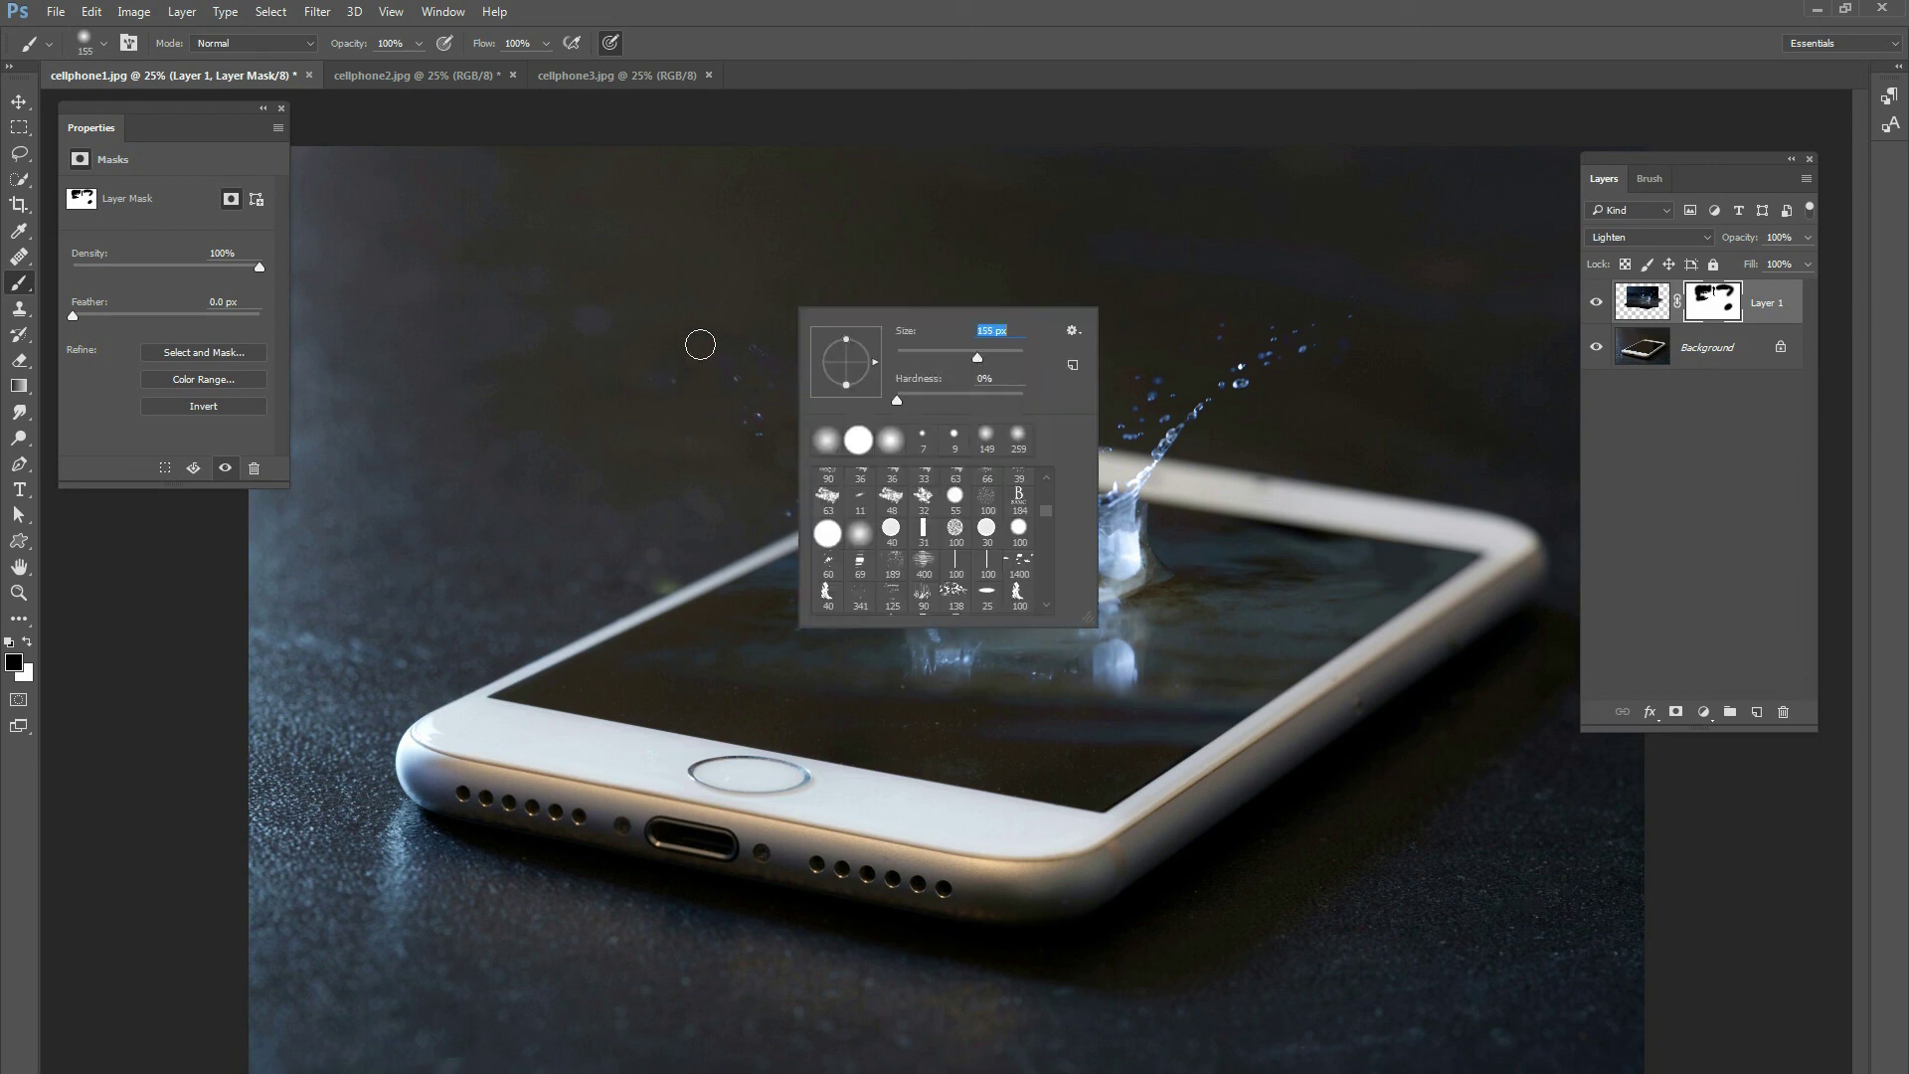
{"action": "key", "text": "Return"}
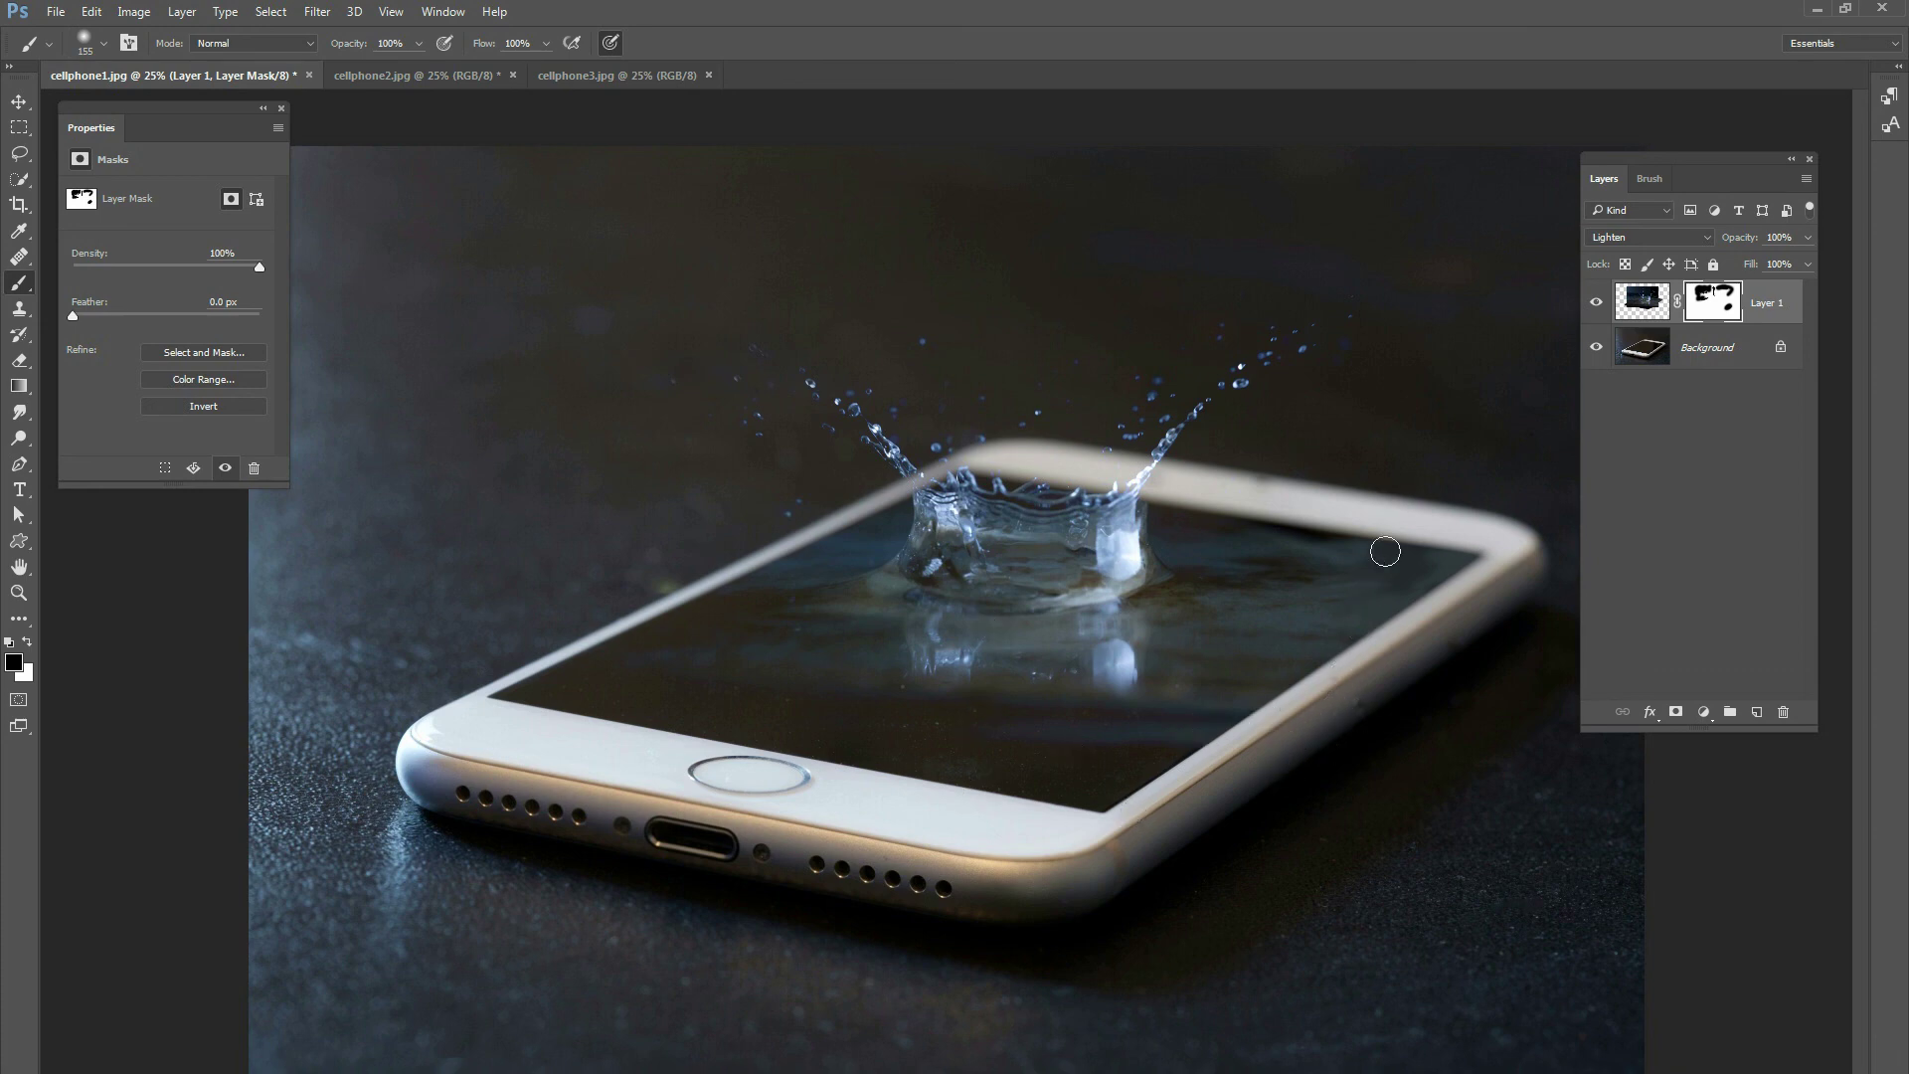
{"action": "left_click", "coordinate": [599, 81]}
Step: Drag the ripple photo from cellphone3.jpg into cellphone1.jpg with the Move tool, creating Layer 2
{"action": "key", "text": "v"}
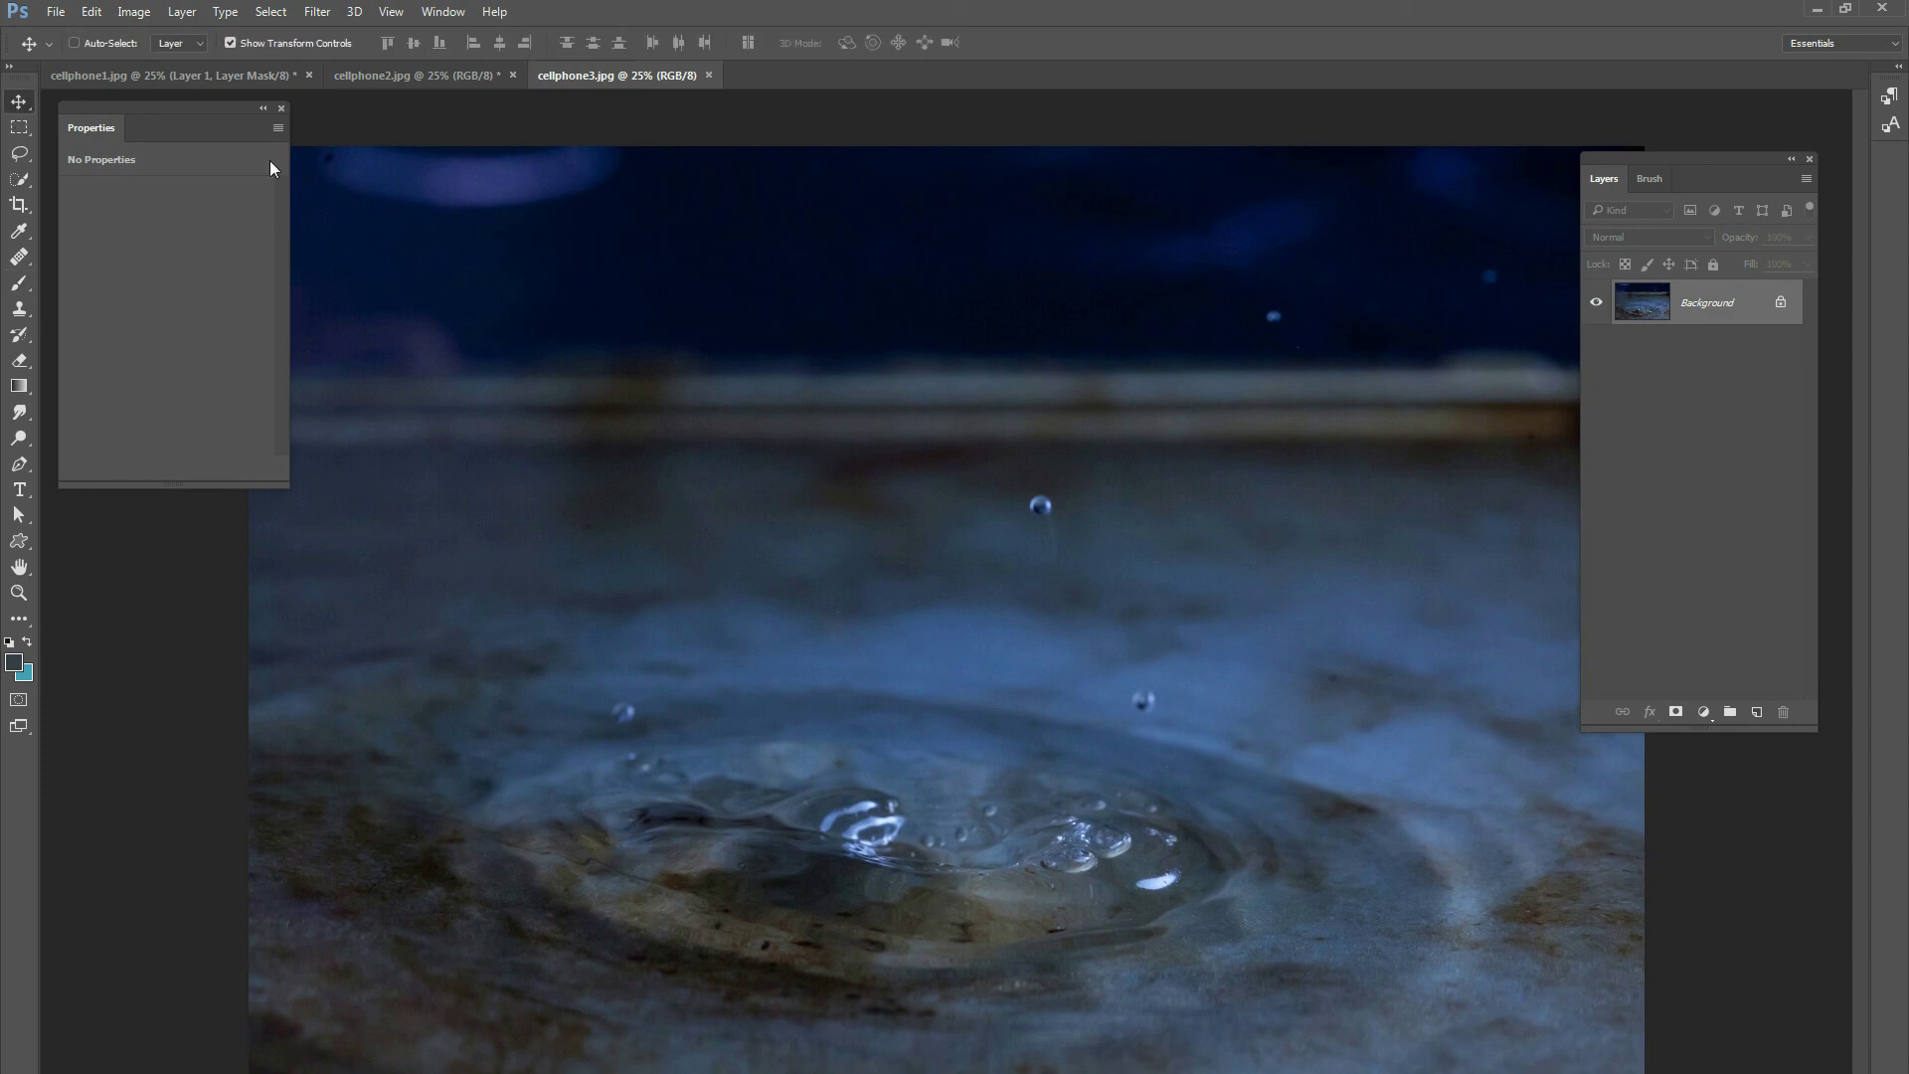
{"action": "left_click_drag", "start_coordinate": [192, 79], "coordinate": [1168, 664]}
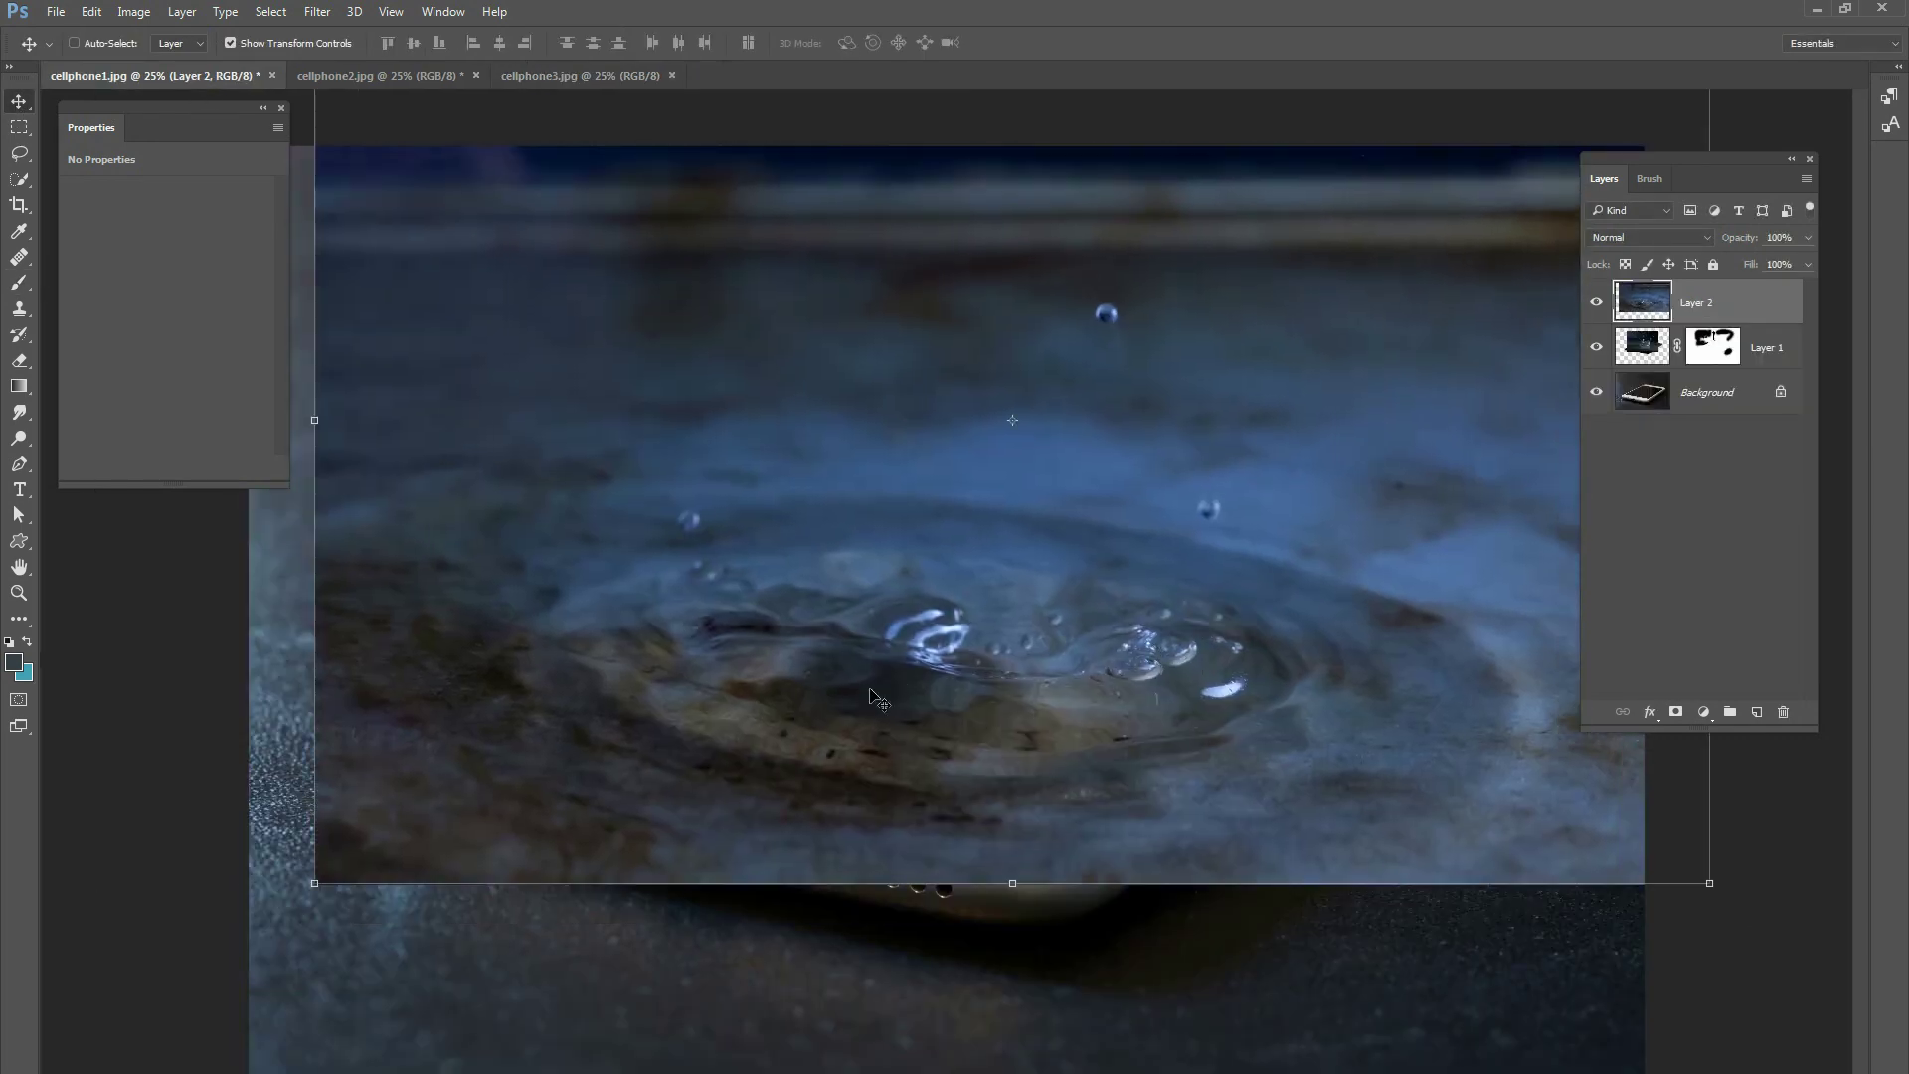
Step: Set Layer 2 to Overlay and scale the ripple photo down to about 69%
{"action": "left_click", "coordinate": [1641, 239]}
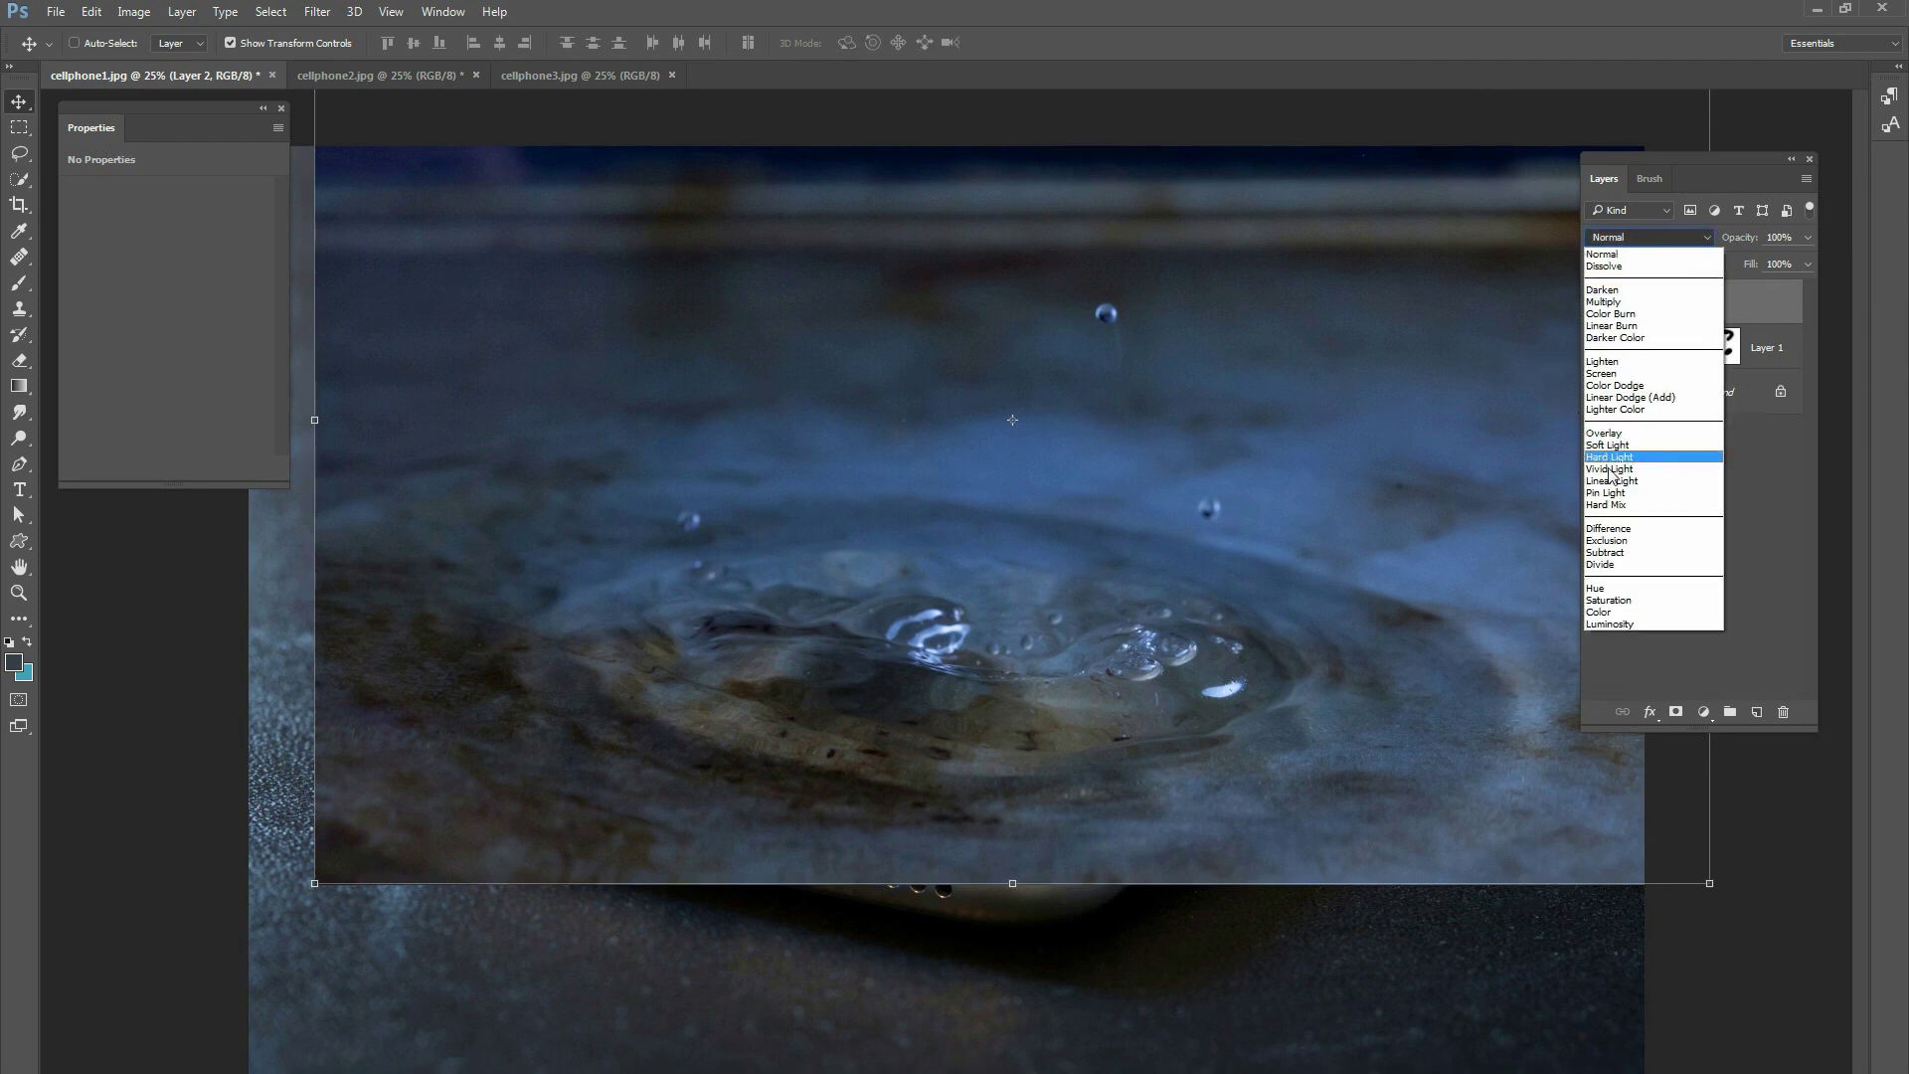
{"action": "left_click", "coordinate": [1611, 434]}
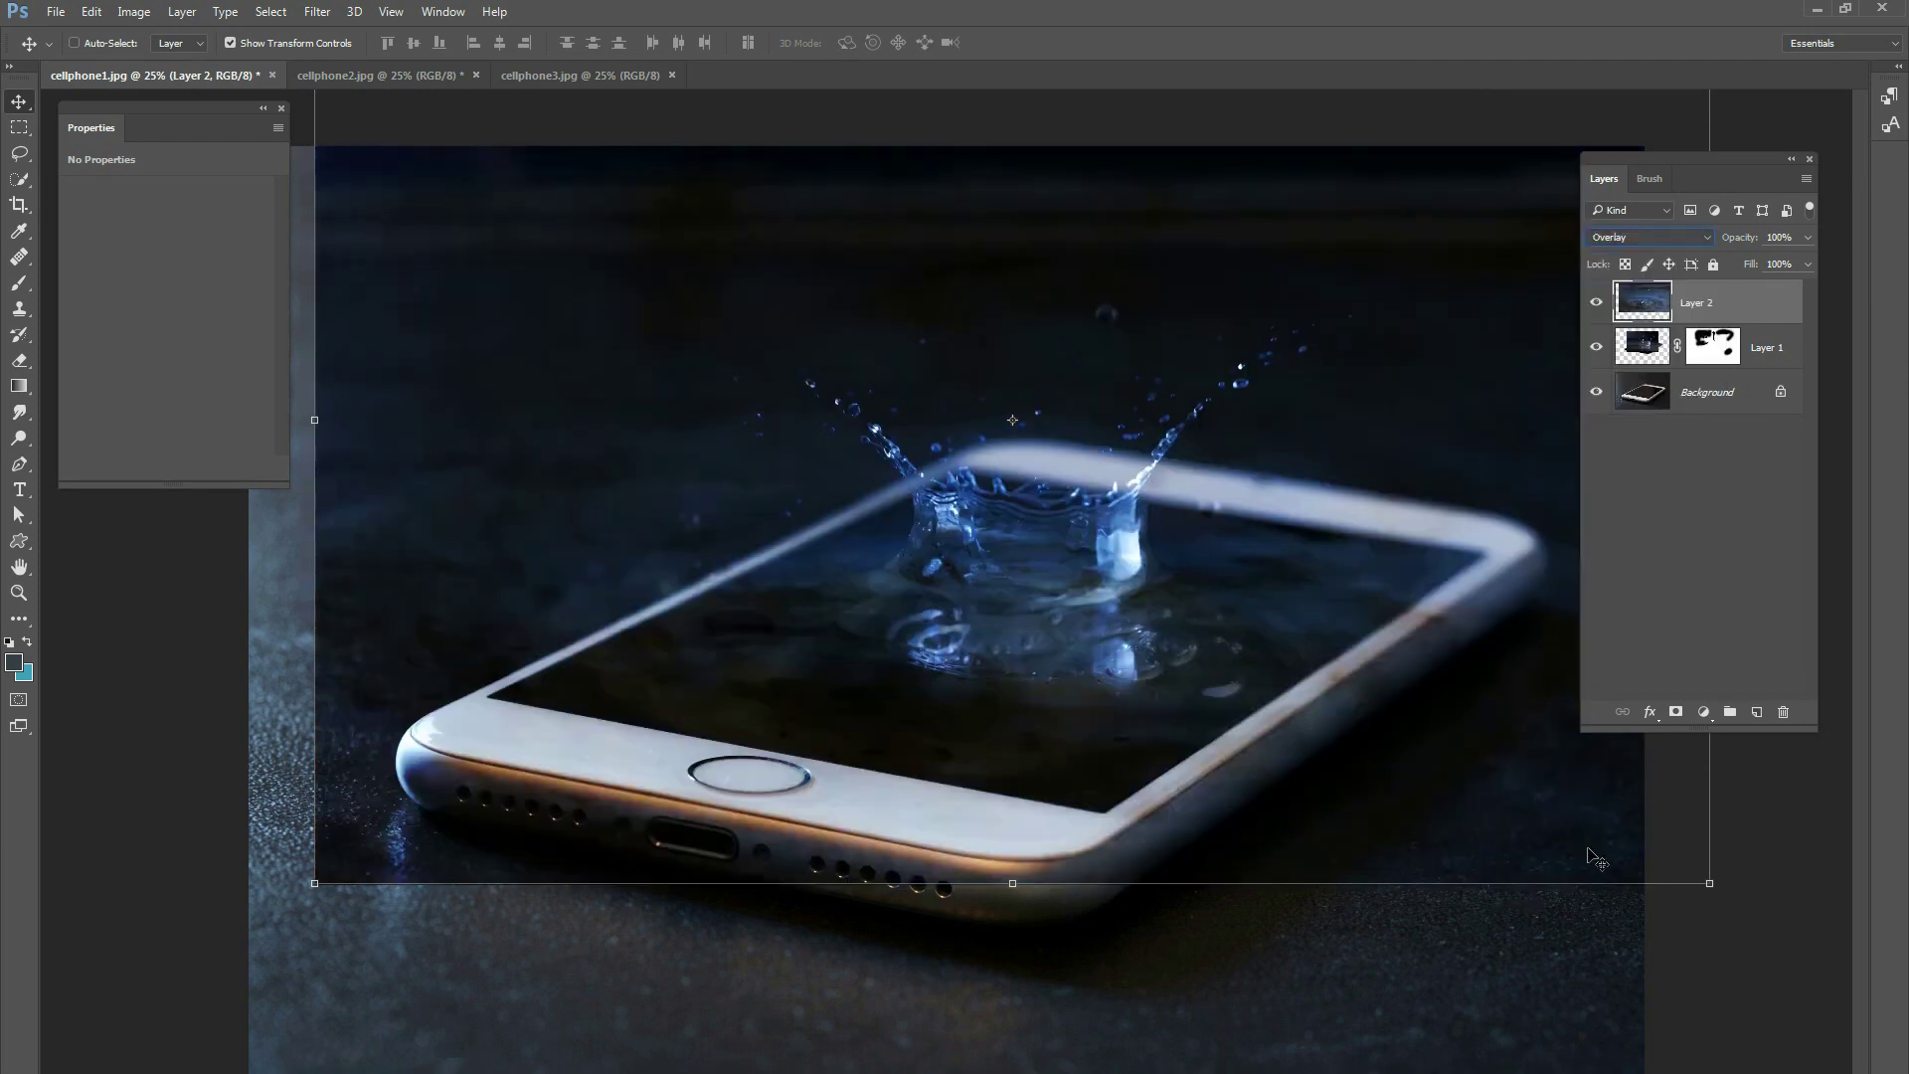
{"action": "left_click_drag", "start_coordinate": [1709, 883], "coordinate": [1382, 690]}
{"action": "left_click_drag", "start_coordinate": [1516, 781], "coordinate": [1470, 758]}
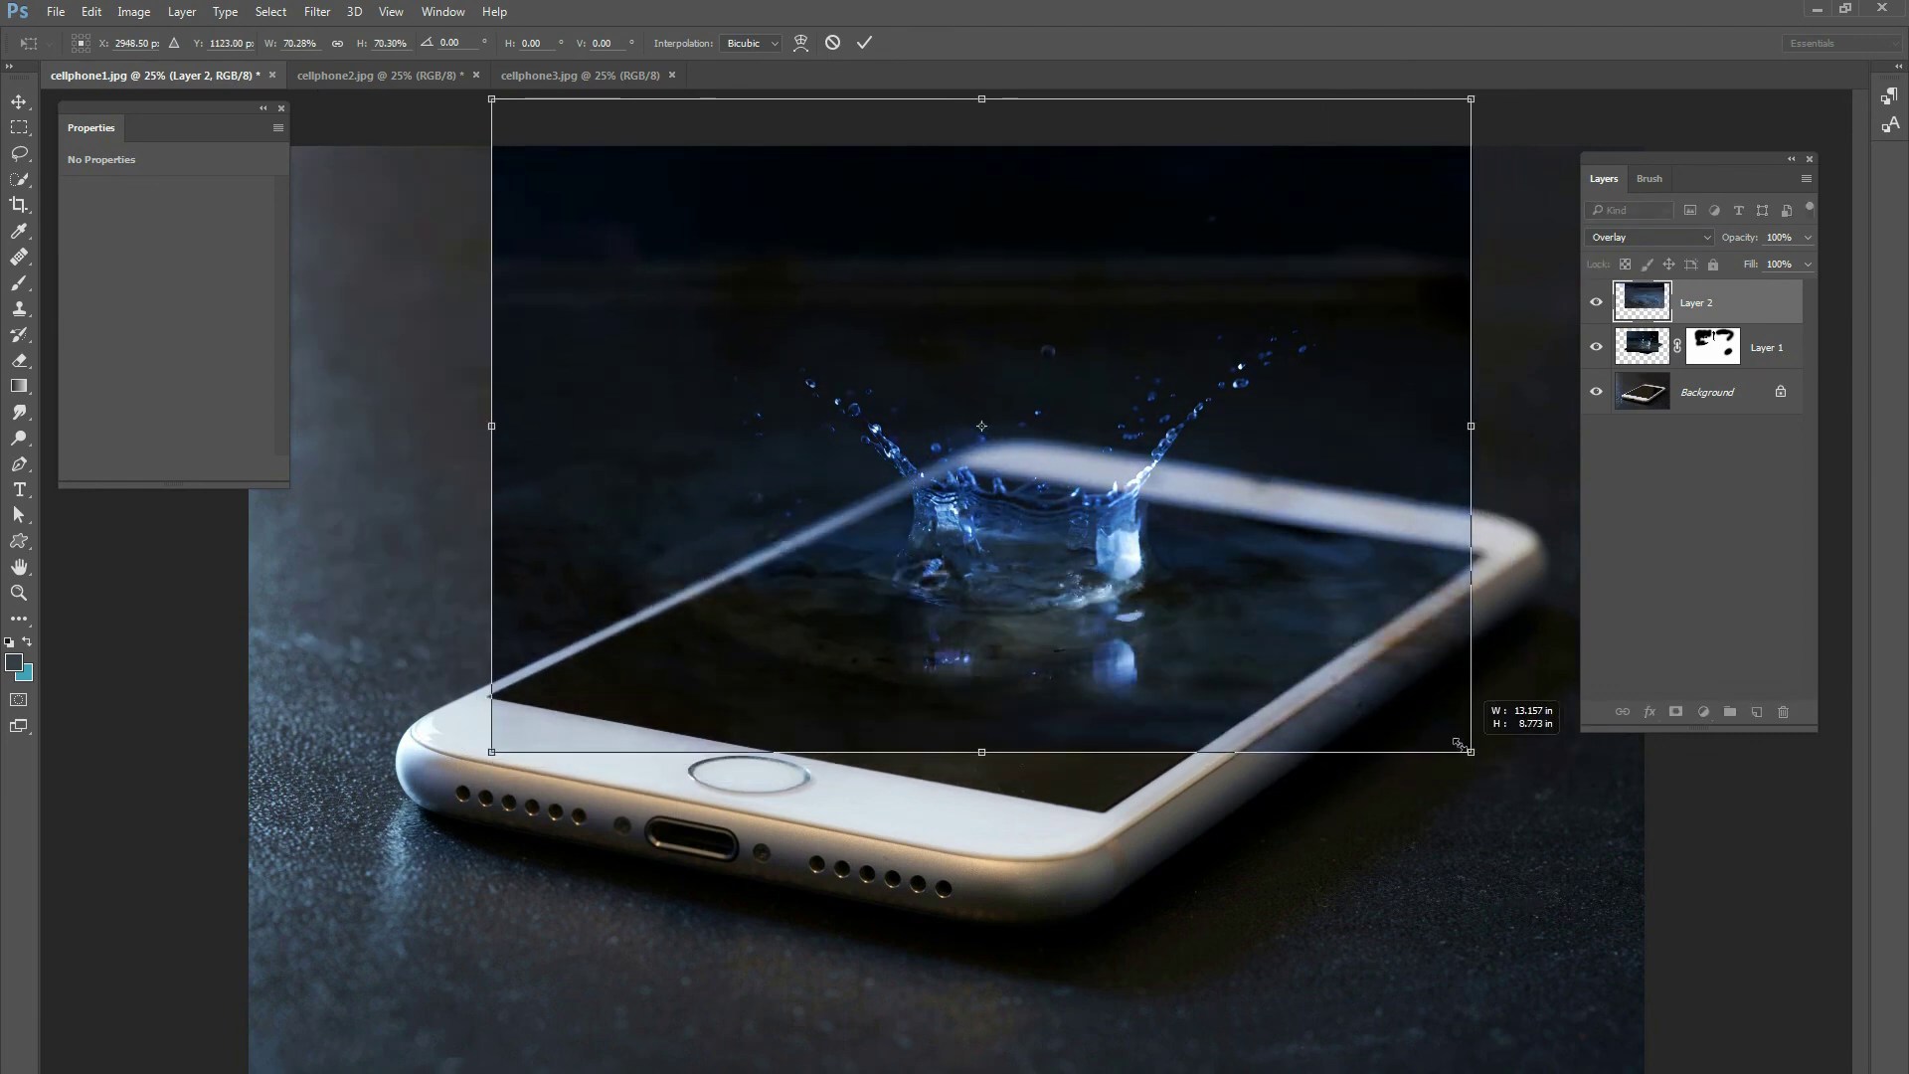
{"action": "left_click_drag", "start_coordinate": [1384, 698], "coordinate": [1424, 696]}
Step: Rotate the ripple layer to -2.38°, shift it over the screen, and commit the transform
{"action": "left_click_drag", "start_coordinate": [1543, 622], "coordinate": [1517, 592]}
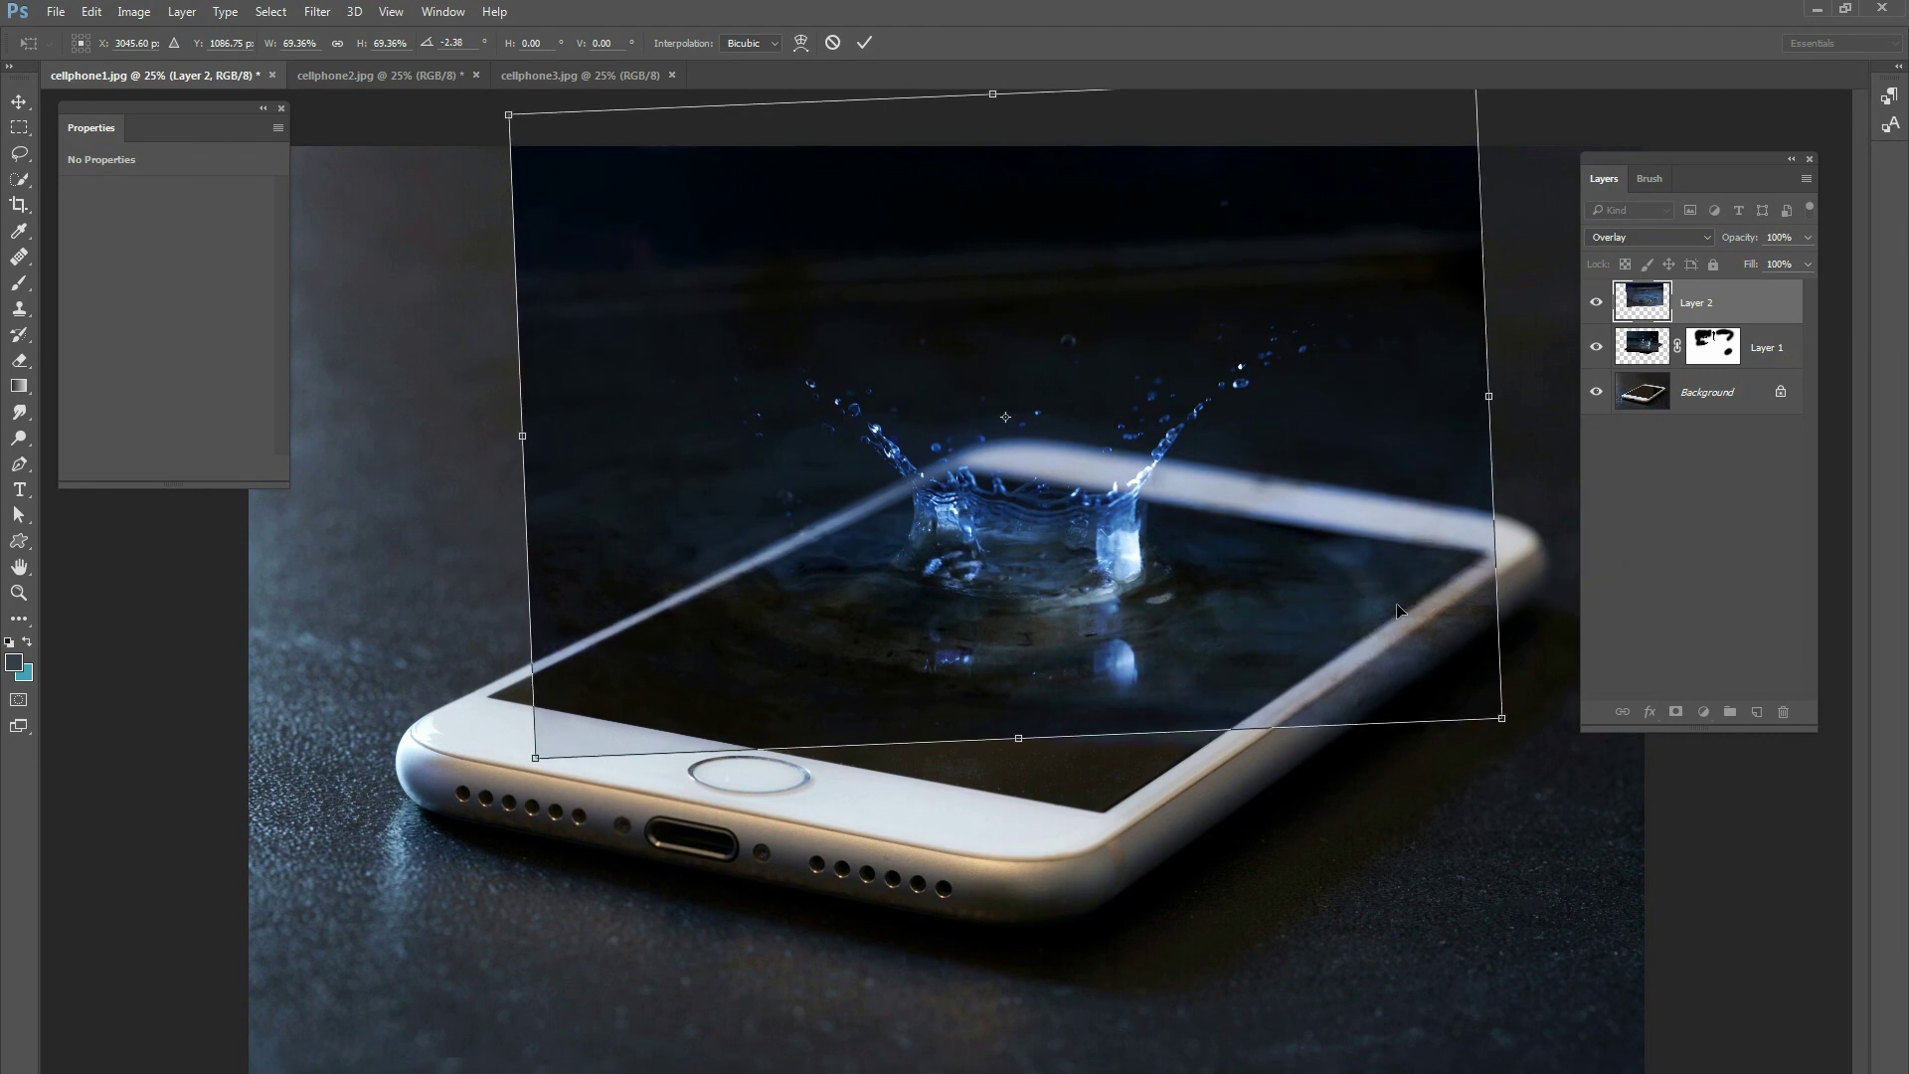
{"action": "left_click_drag", "start_coordinate": [1404, 606], "coordinate": [1397, 610]}
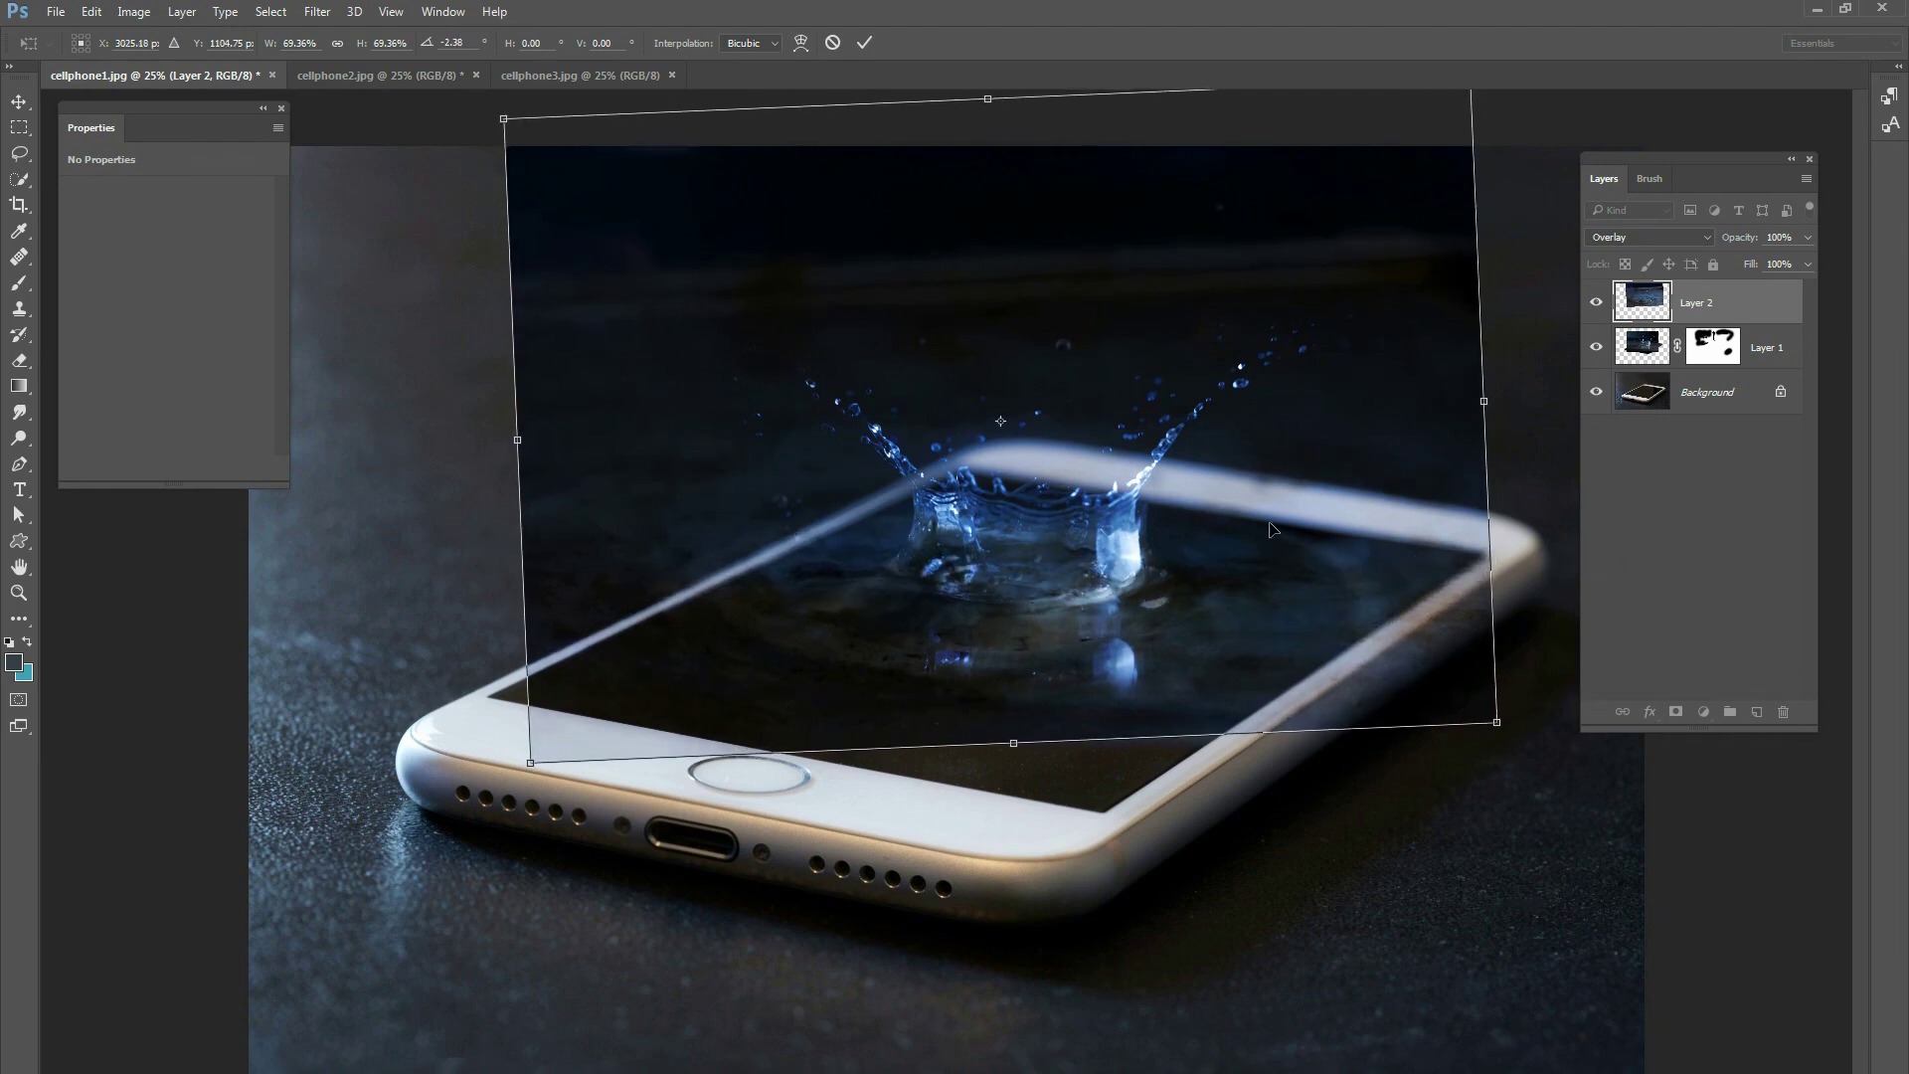
{"action": "left_click_drag", "start_coordinate": [1275, 530], "coordinate": [1265, 537]}
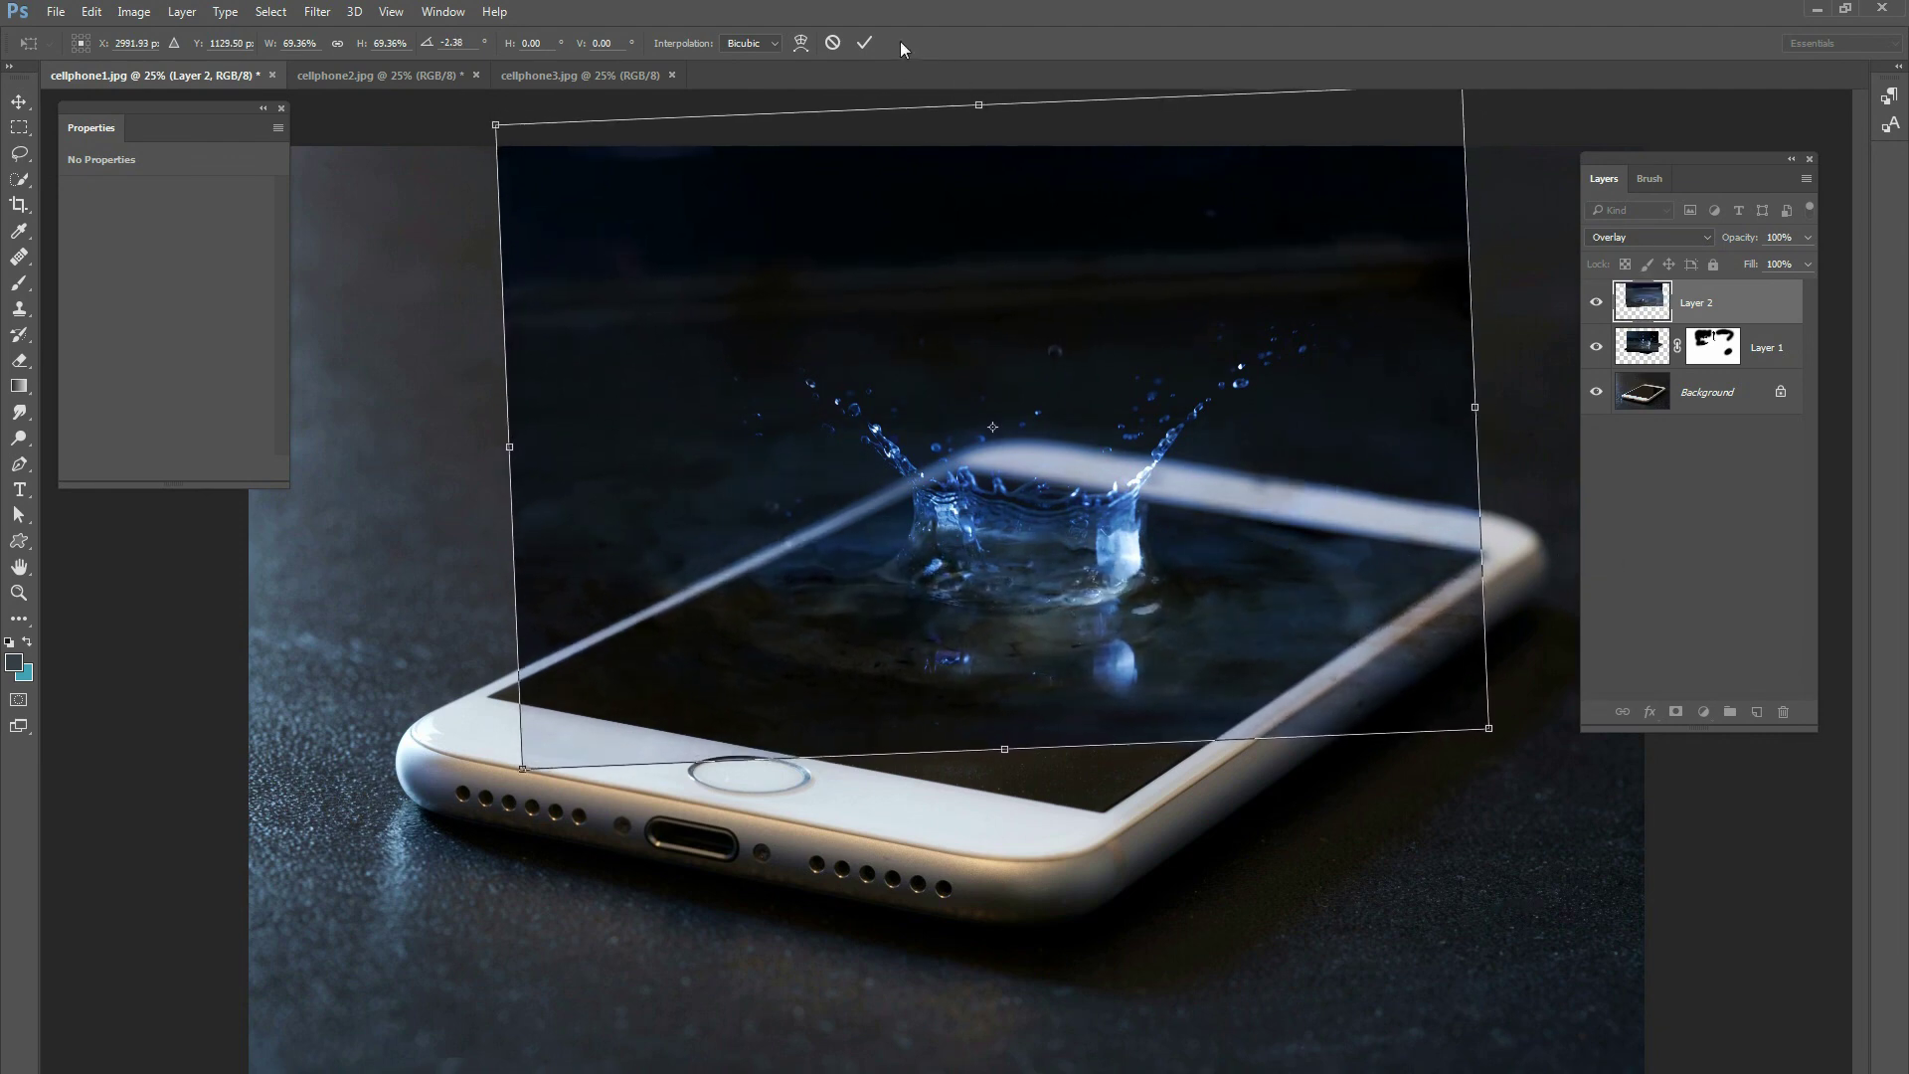
{"action": "key", "text": "Return"}
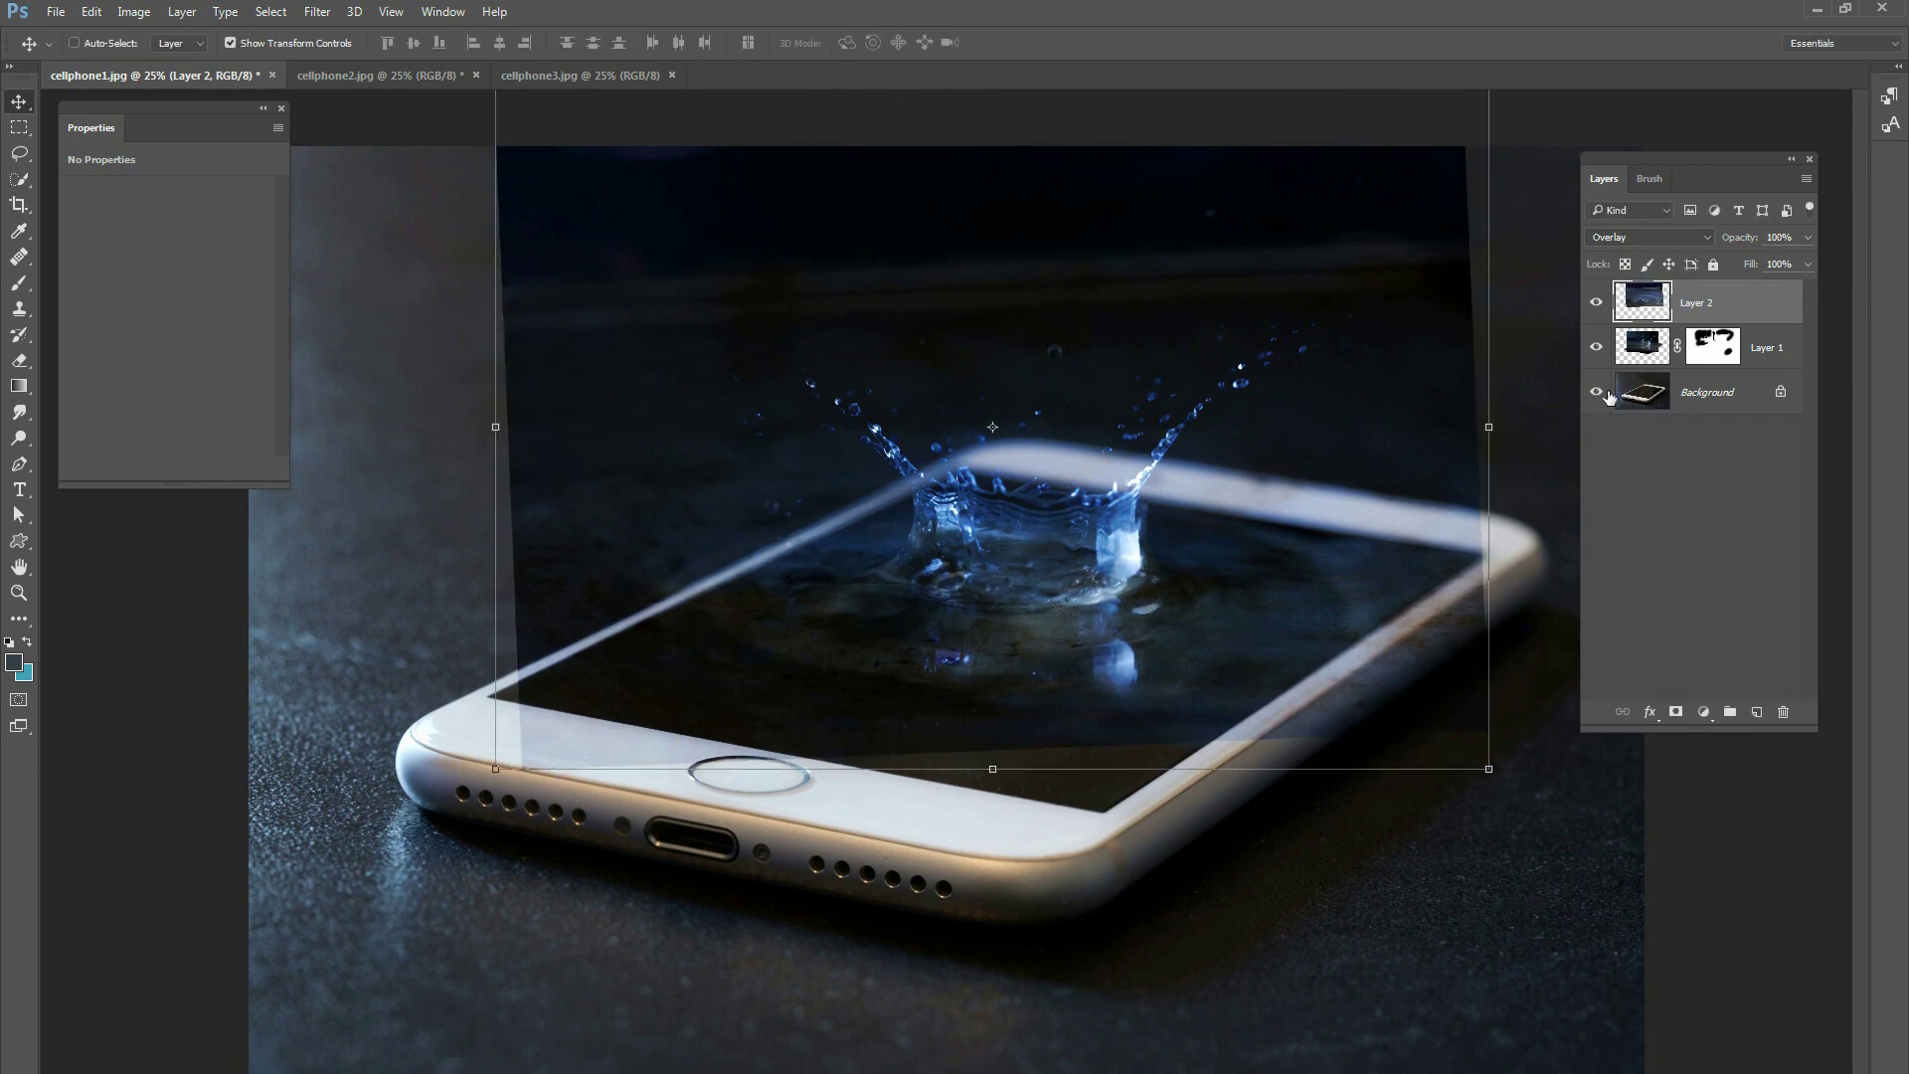
{"action": "left_click", "coordinate": [1631, 243]}
Step: Return Layer 2 to Normal and paint sampled grey-blue and dark colours over the phone's bezel
{"action": "left_click", "coordinate": [1631, 255]}
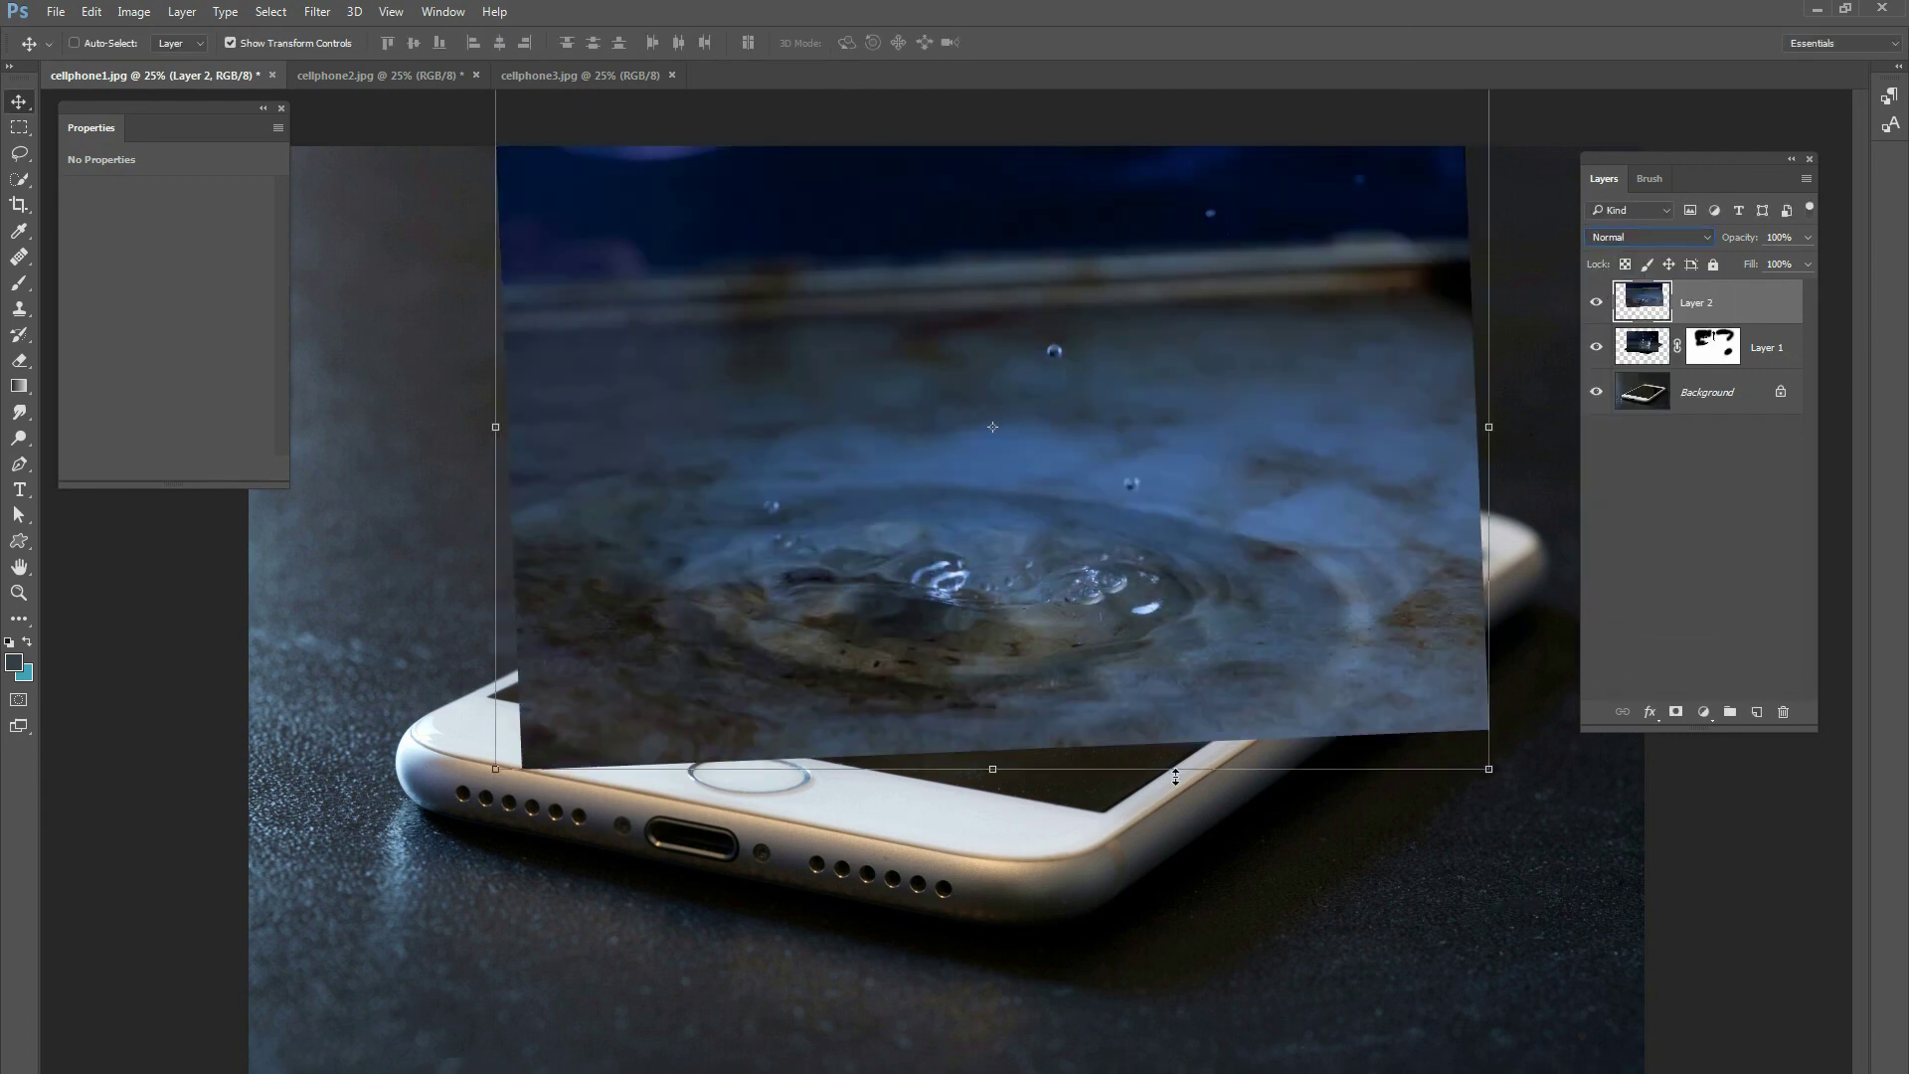
{"action": "key", "text": "b"}
{"action": "right_click", "coordinate": [1031, 706]}
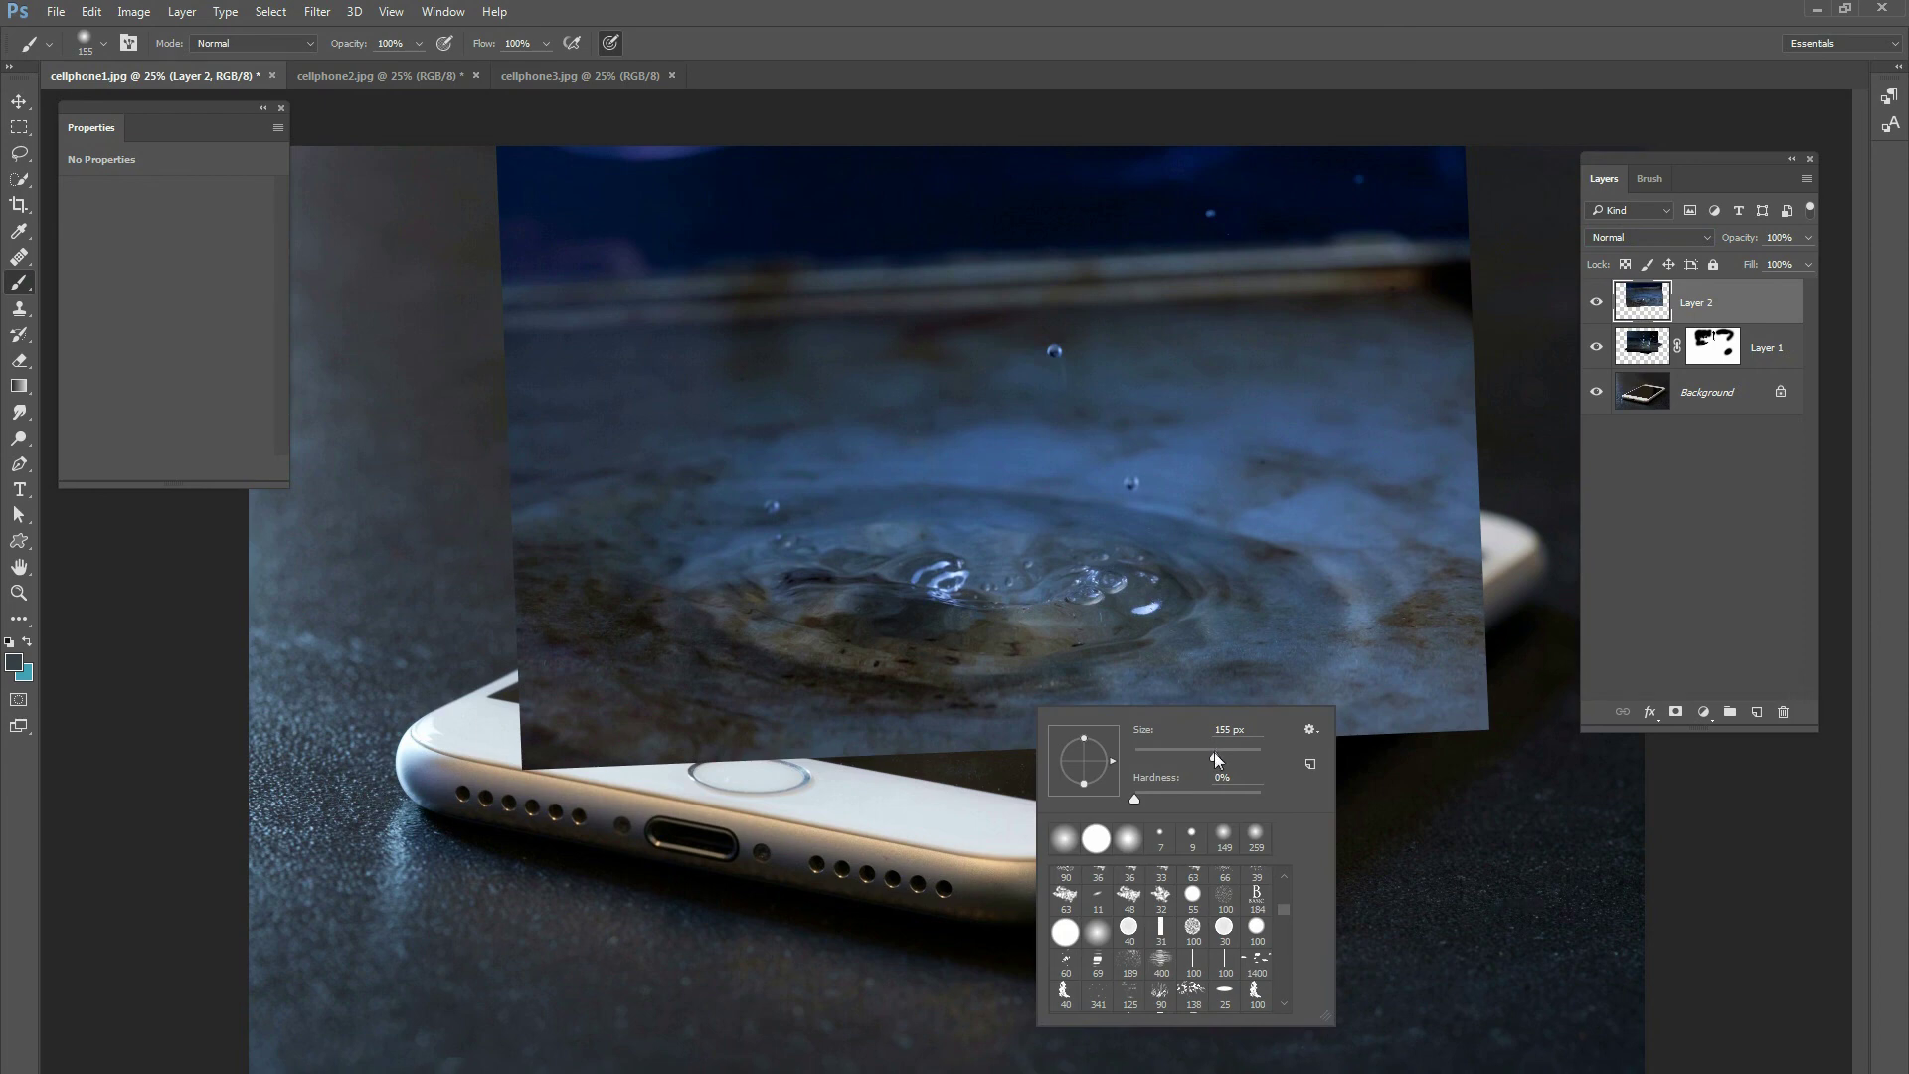
{"action": "key", "text": "Return"}
{"action": "left_click_drag", "start_coordinate": [905, 756], "coordinate": [1183, 758]}
{"action": "mouse_move", "coordinate": [1088, 794]}
{"action": "left_mouse_down"}
{"action": "mouse_move", "coordinate": [1181, 749]}
{"action": "mouse_move", "coordinate": [1025, 781]}
{"action": "mouse_move", "coordinate": [817, 760]}
{"action": "mouse_move", "coordinate": [1093, 808]}
{"action": "left_mouse_up"}
{"action": "left_click", "coordinate": [1208, 732], "text": "alt"}
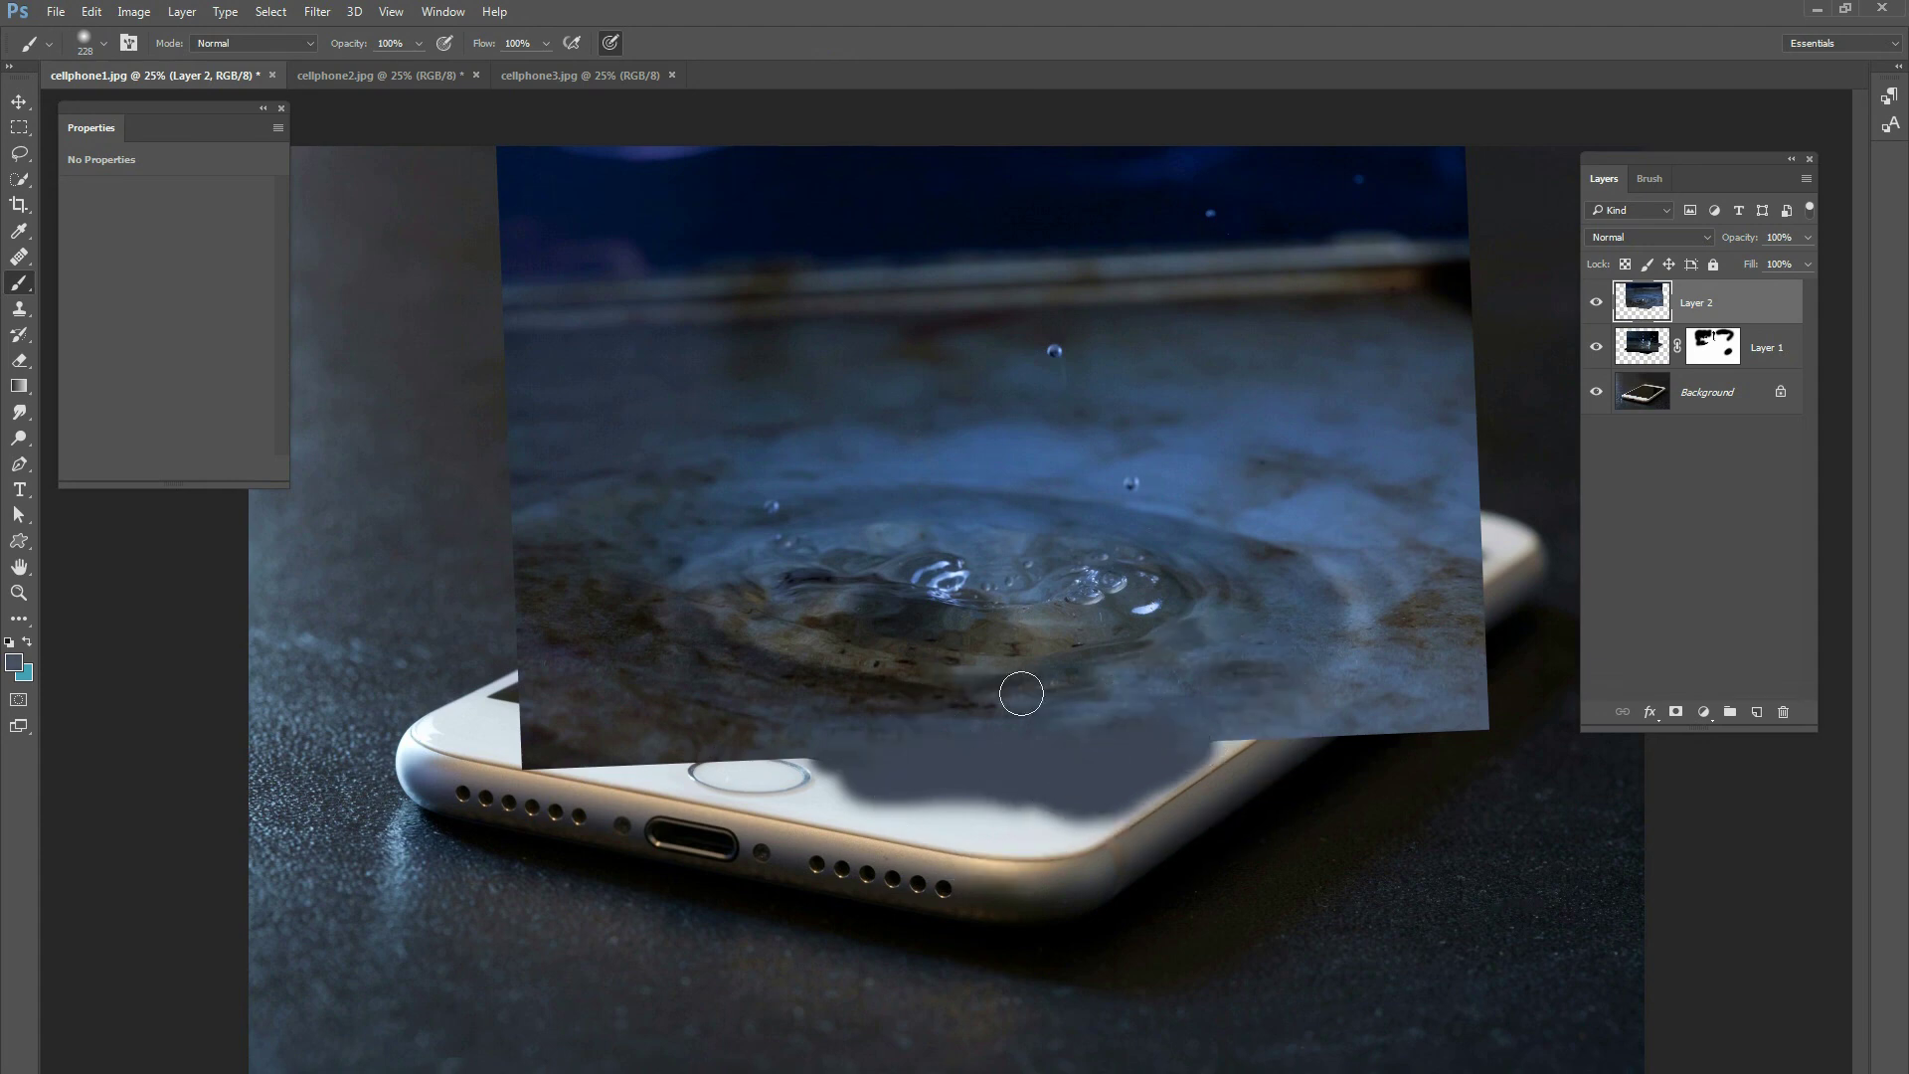
{"action": "left_click", "coordinate": [519, 708], "text": "alt"}
{"action": "left_click_drag", "start_coordinate": [519, 708], "coordinate": [487, 708]}
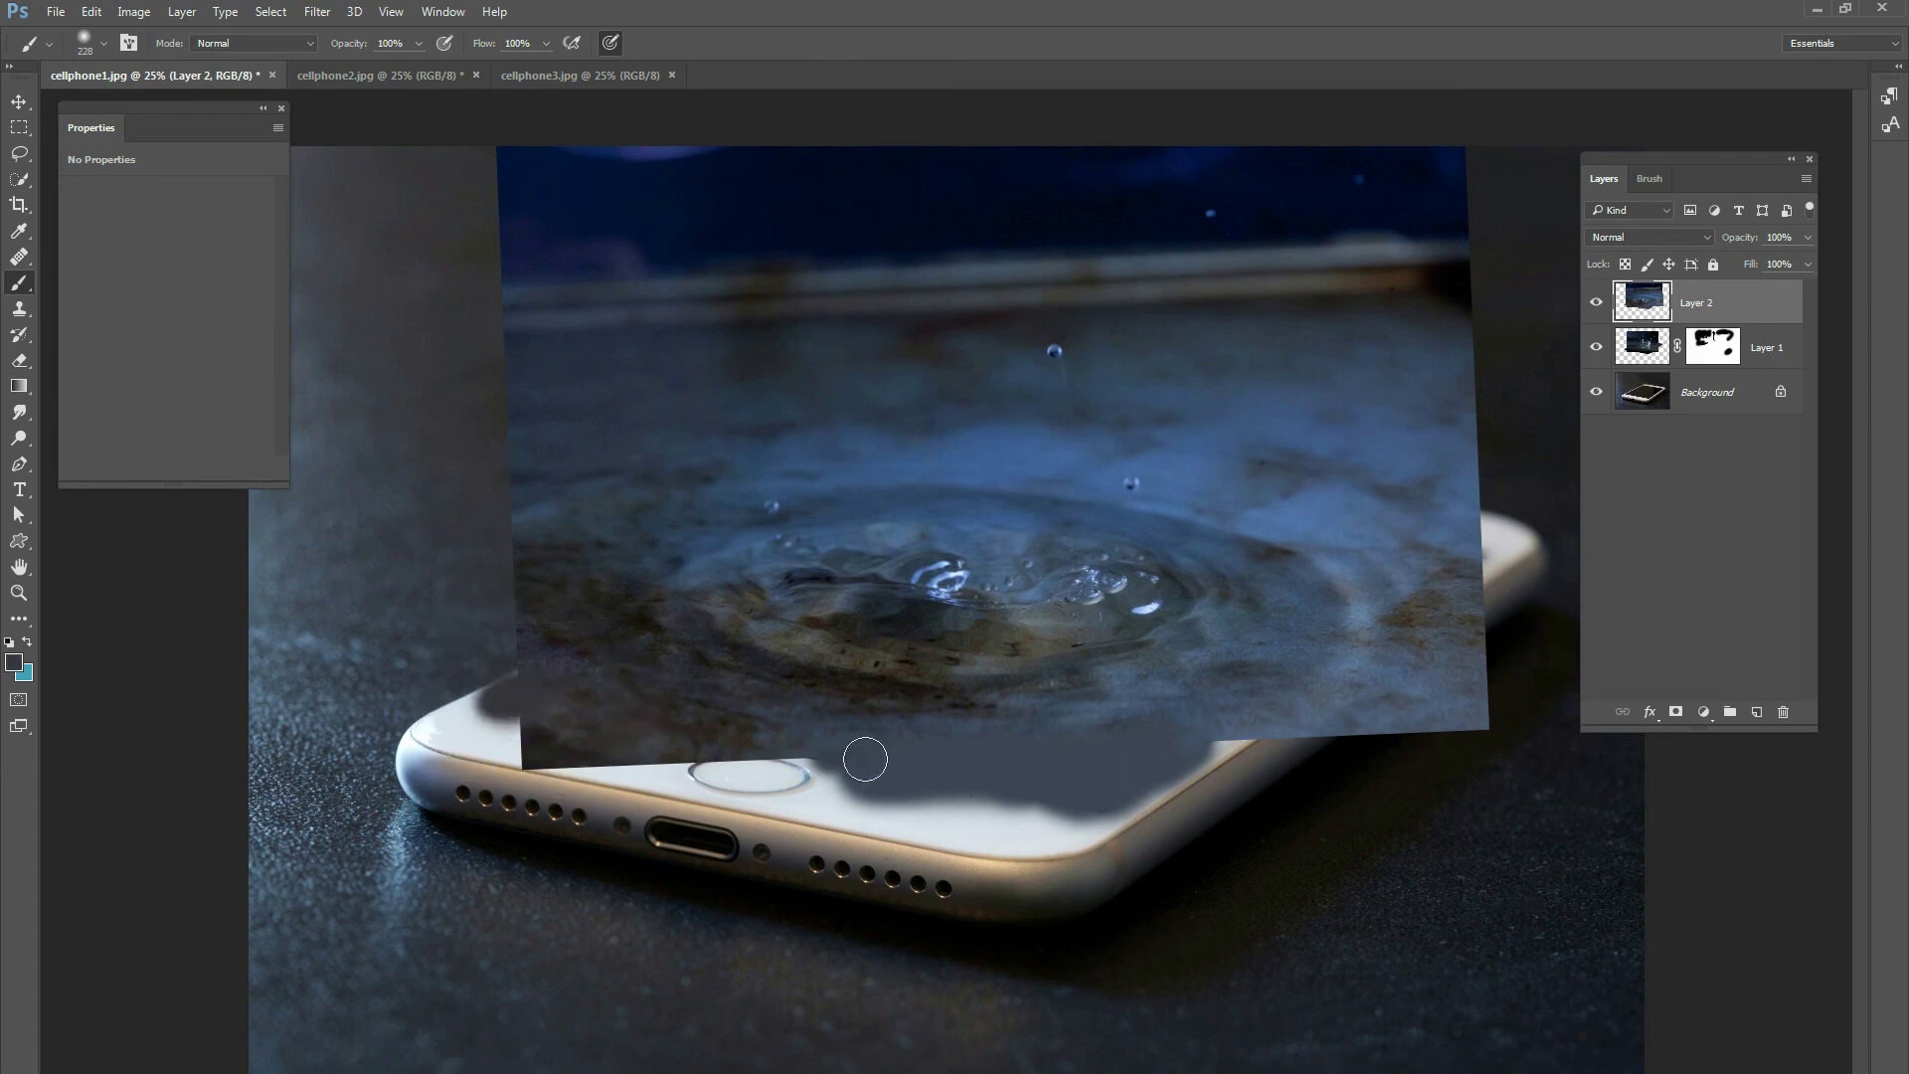
Step: Blend the ripple layer in Overlay mode and add a layer mask to it
{"action": "left_click", "coordinate": [1643, 237]}
{"action": "left_click", "coordinate": [1631, 433]}
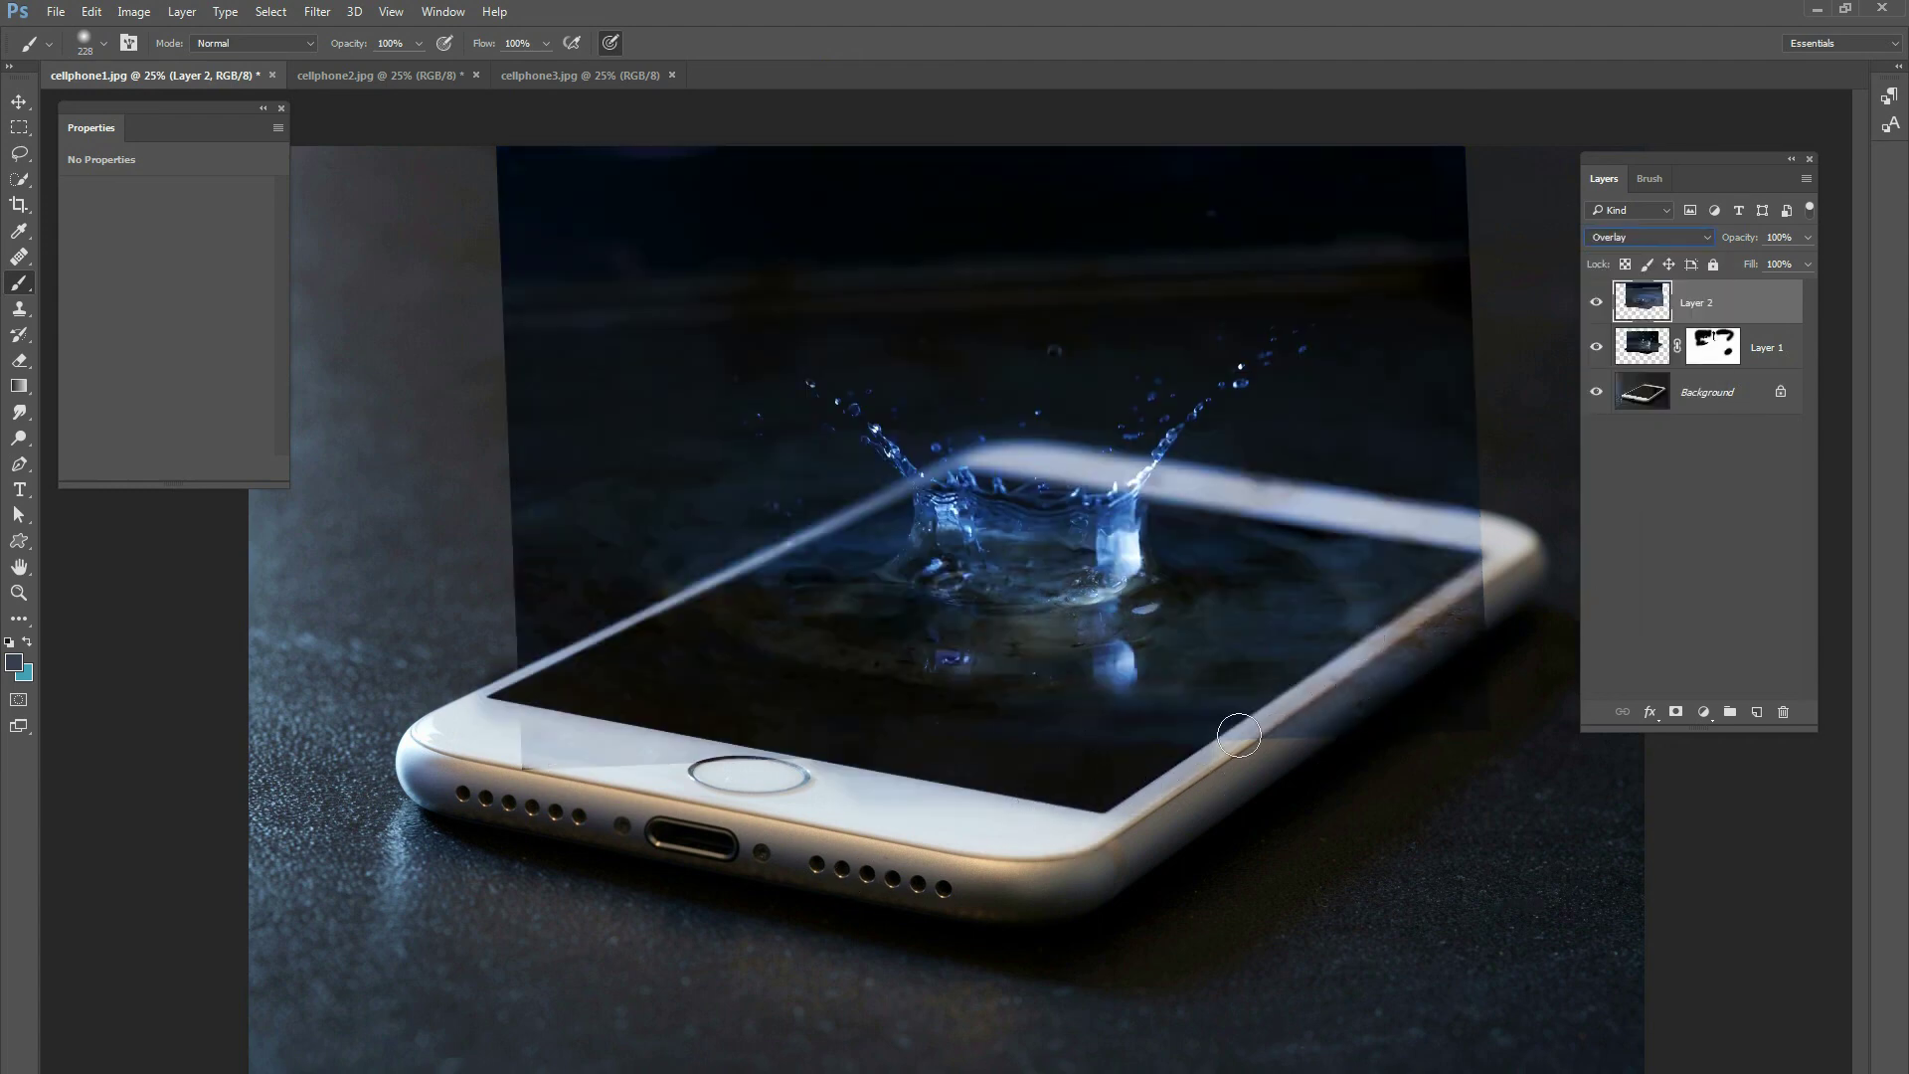
{"action": "left_click", "coordinate": [1676, 712]}
Step: Paint Layer 2's mask with a 480 px soft brush to hide the ripple's hard edges and light patches
{"action": "right_click", "coordinate": [1219, 665]}
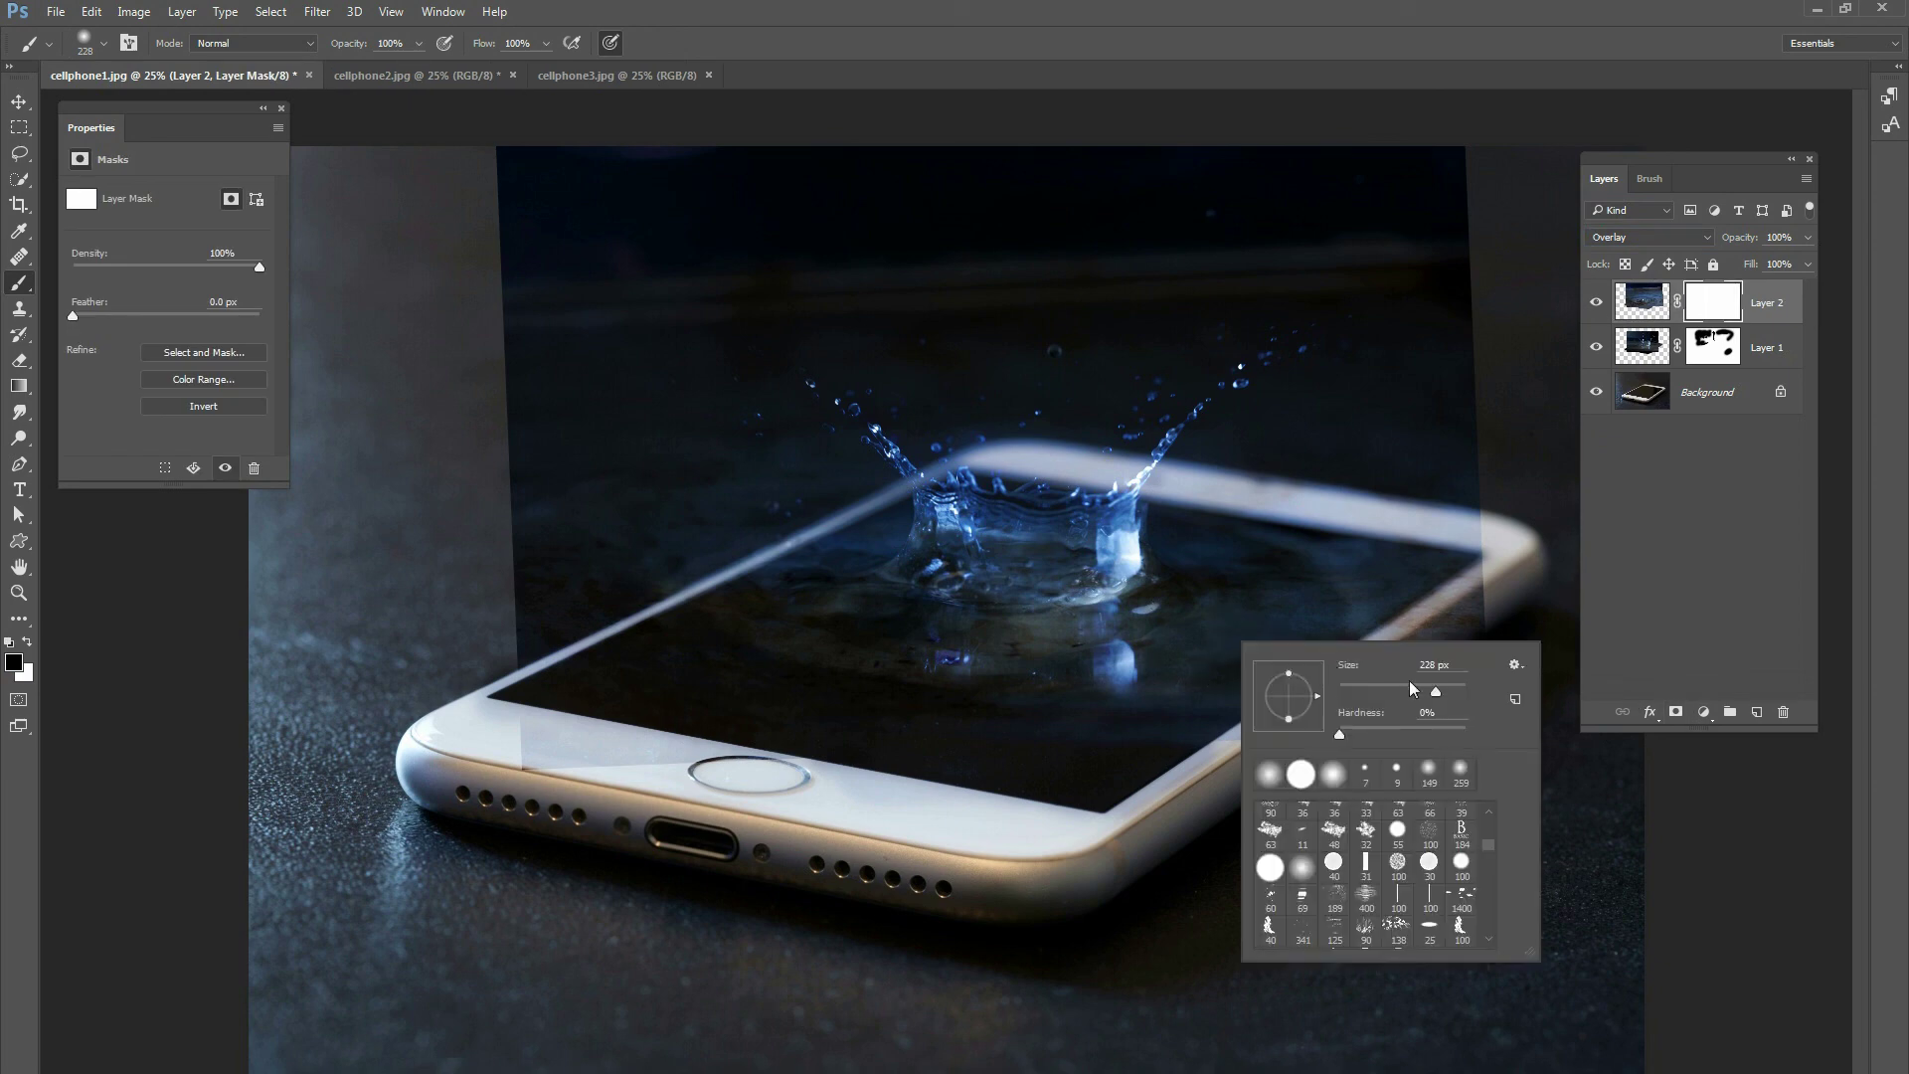
{"action": "left_click_drag", "start_coordinate": [1414, 692], "coordinate": [1452, 692]}
{"action": "key", "text": "Return"}
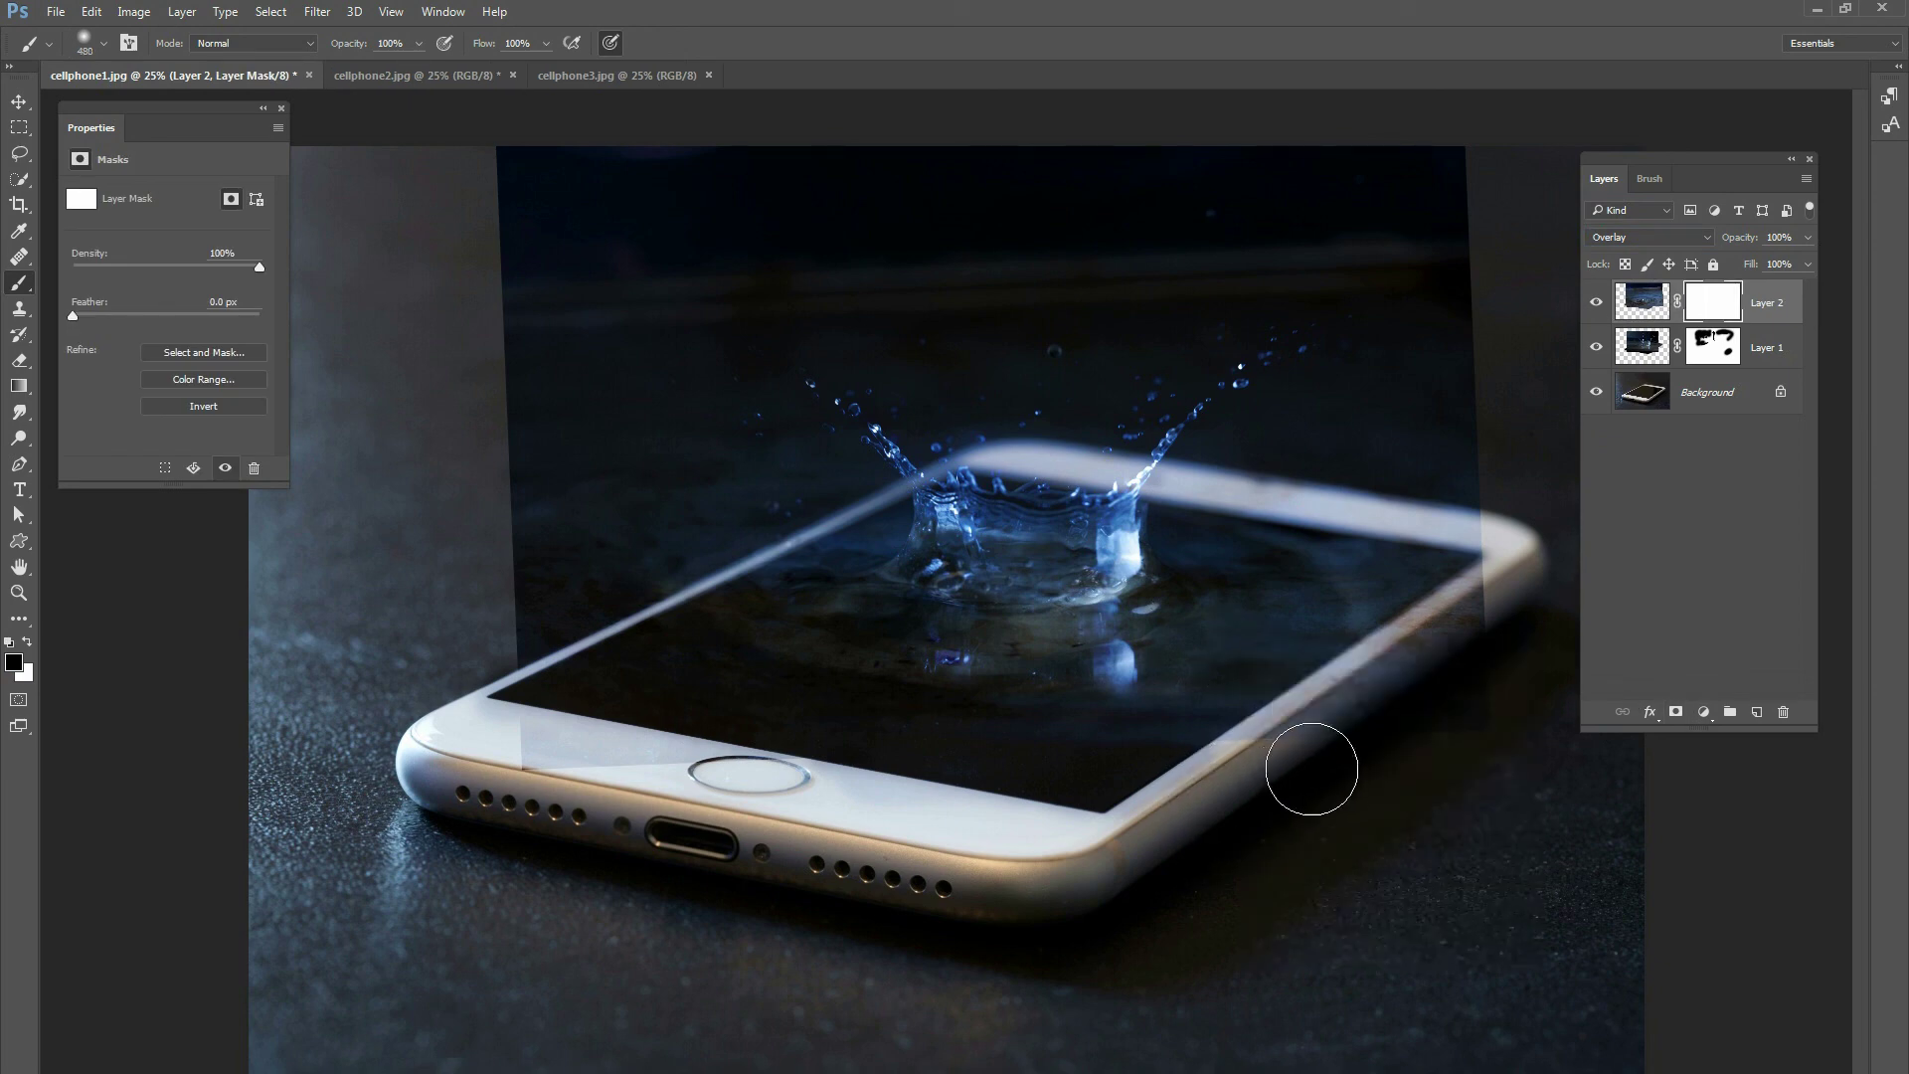
{"action": "mouse_move", "coordinate": [1405, 707]}
{"action": "left_mouse_down"}
{"action": "mouse_move", "coordinate": [1485, 647]}
{"action": "mouse_move", "coordinate": [1451, 664]}
{"action": "mouse_move", "coordinate": [1494, 626]}
{"action": "mouse_move", "coordinate": [1424, 679]}
{"action": "mouse_move", "coordinate": [1511, 525]}
{"action": "left_mouse_up"}
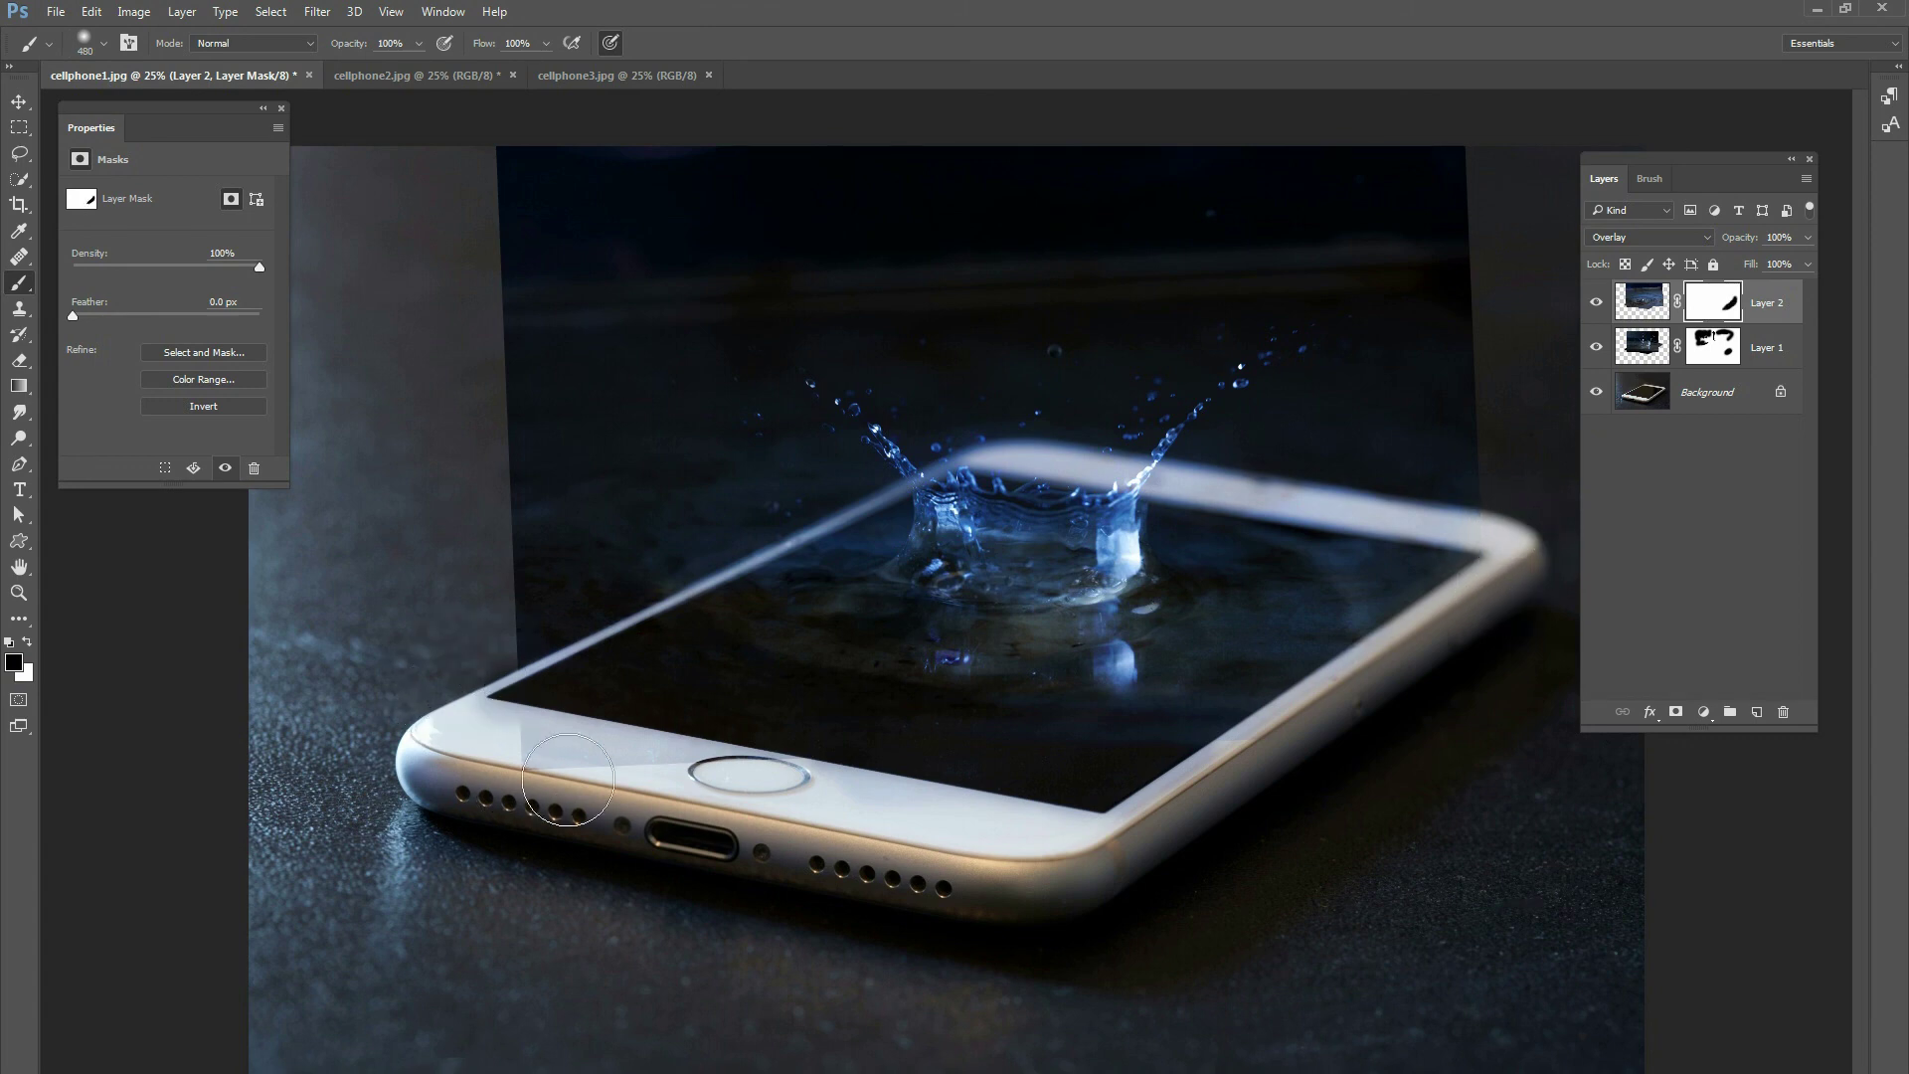
{"action": "mouse_move", "coordinate": [557, 791]}
{"action": "left_mouse_down"}
{"action": "mouse_move", "coordinate": [637, 766]}
{"action": "mouse_move", "coordinate": [726, 799]}
{"action": "left_mouse_up"}
{"action": "mouse_move", "coordinate": [457, 584]}
{"action": "left_mouse_down"}
{"action": "mouse_move", "coordinate": [517, 631]}
{"action": "mouse_move", "coordinate": [533, 600]}
{"action": "mouse_move", "coordinate": [617, 581]}
{"action": "mouse_move", "coordinate": [852, 438]}
{"action": "mouse_move", "coordinate": [477, 541]}
{"action": "mouse_move", "coordinate": [524, 115]}
{"action": "mouse_move", "coordinate": [722, 274]}
{"action": "mouse_move", "coordinate": [1001, 332]}
{"action": "mouse_move", "coordinate": [975, 404]}
{"action": "mouse_move", "coordinate": [1048, 392]}
{"action": "mouse_move", "coordinate": [1199, 441]}
{"action": "mouse_move", "coordinate": [1458, 477]}
{"action": "mouse_move", "coordinate": [1232, 439]}
{"action": "mouse_move", "coordinate": [1359, 430]}
{"action": "mouse_move", "coordinate": [1216, 297]}
{"action": "mouse_move", "coordinate": [844, 188]}
{"action": "mouse_move", "coordinate": [886, 170]}
{"action": "mouse_move", "coordinate": [1333, 179]}
{"action": "left_mouse_up"}
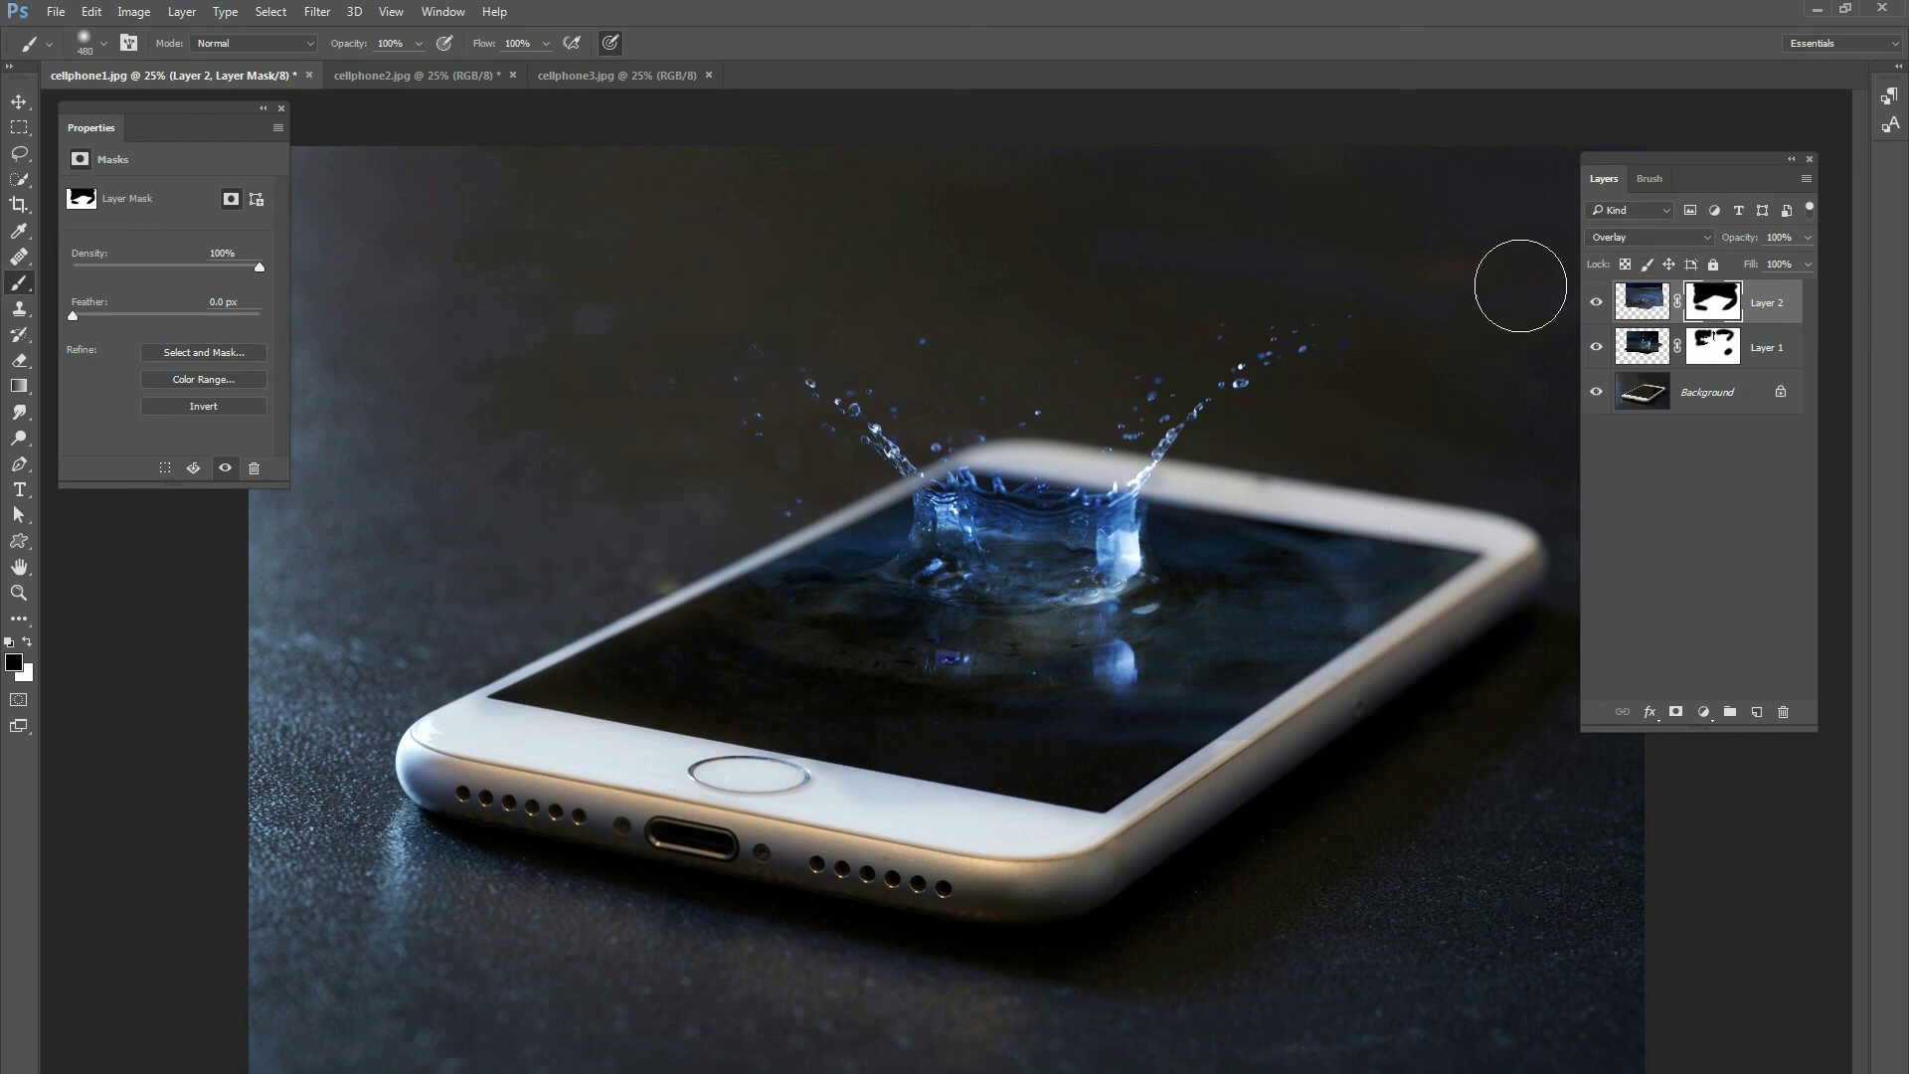
Step: Lower the ripple layer's opacity to 79%
{"action": "left_click", "coordinate": [1806, 240]}
{"action": "left_click_drag", "start_coordinate": [1784, 262], "coordinate": [1830, 256]}
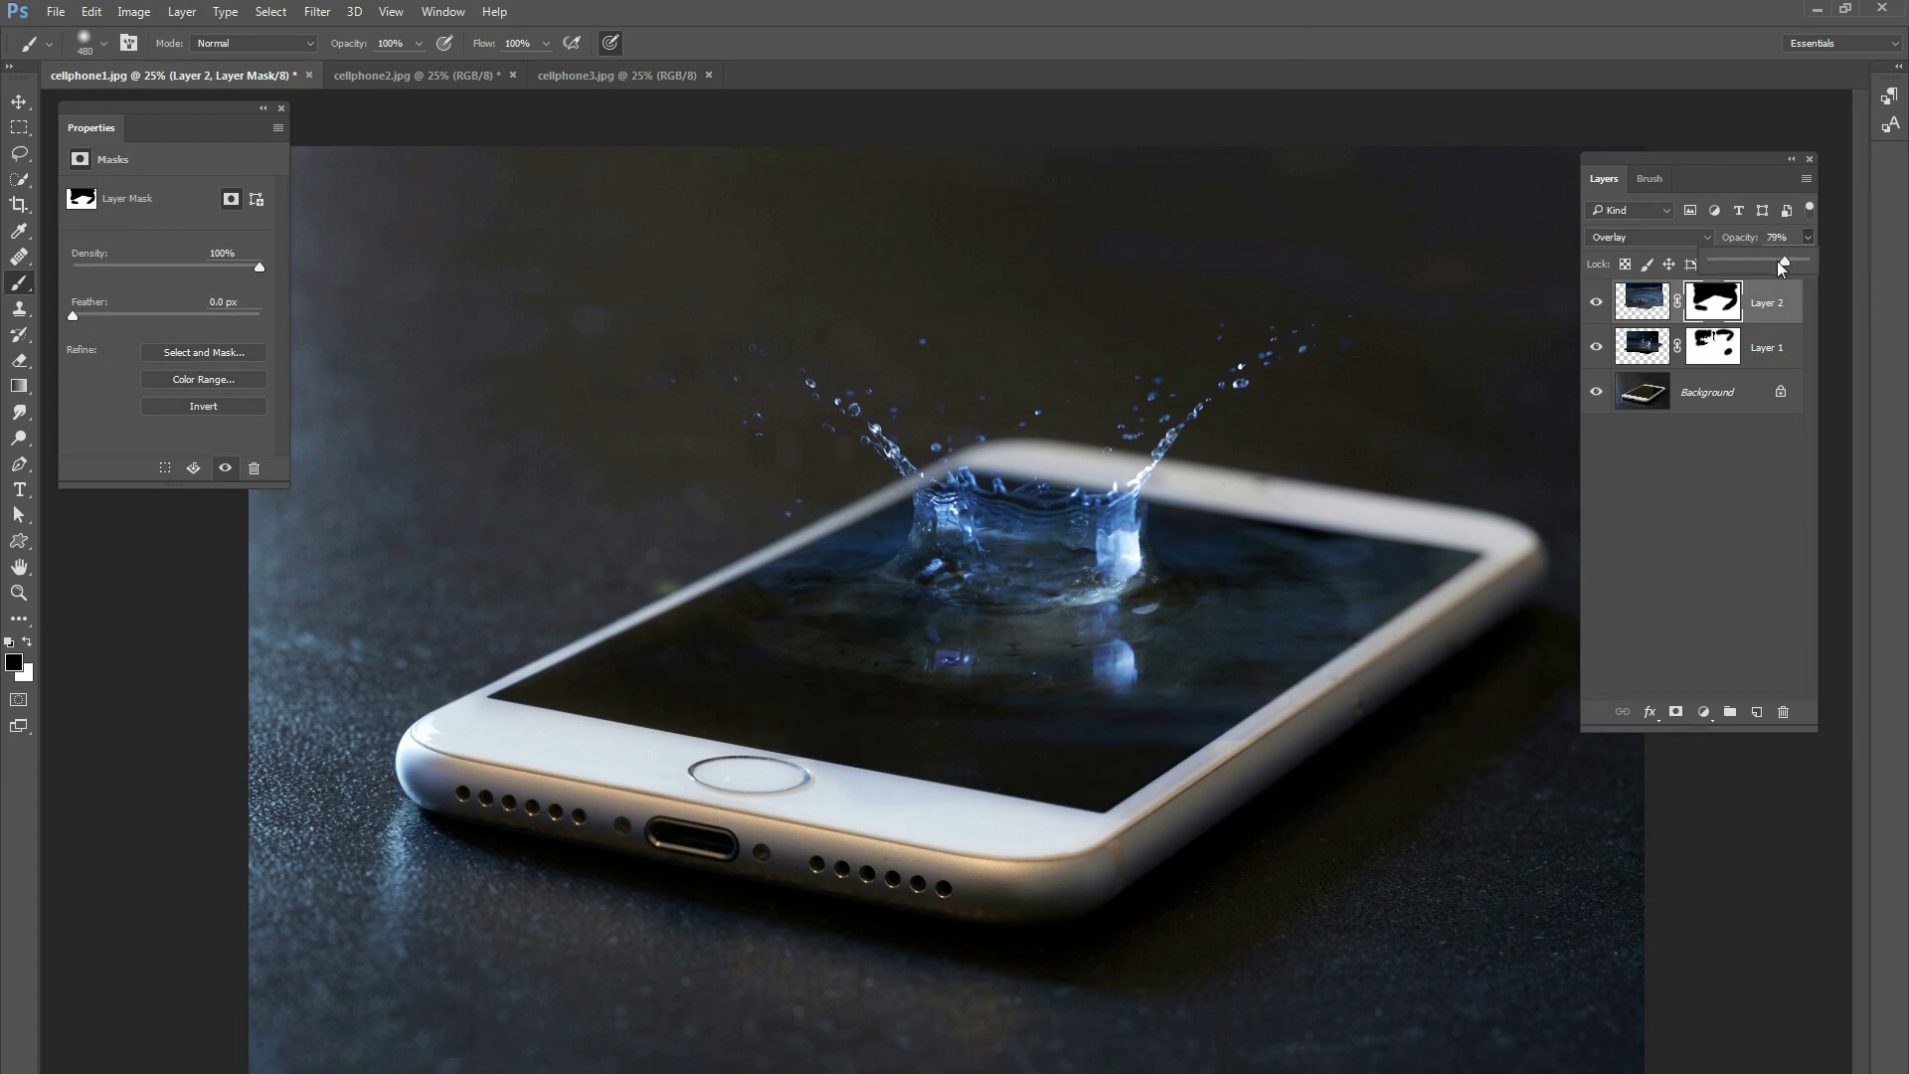
{"action": "left_click_drag", "start_coordinate": [1786, 261], "coordinate": [1784, 261]}
Step: Add a Hue/Saturation adjustment layer clipped to Layer 1, the splash photo
{"action": "left_click", "coordinate": [1760, 348]}
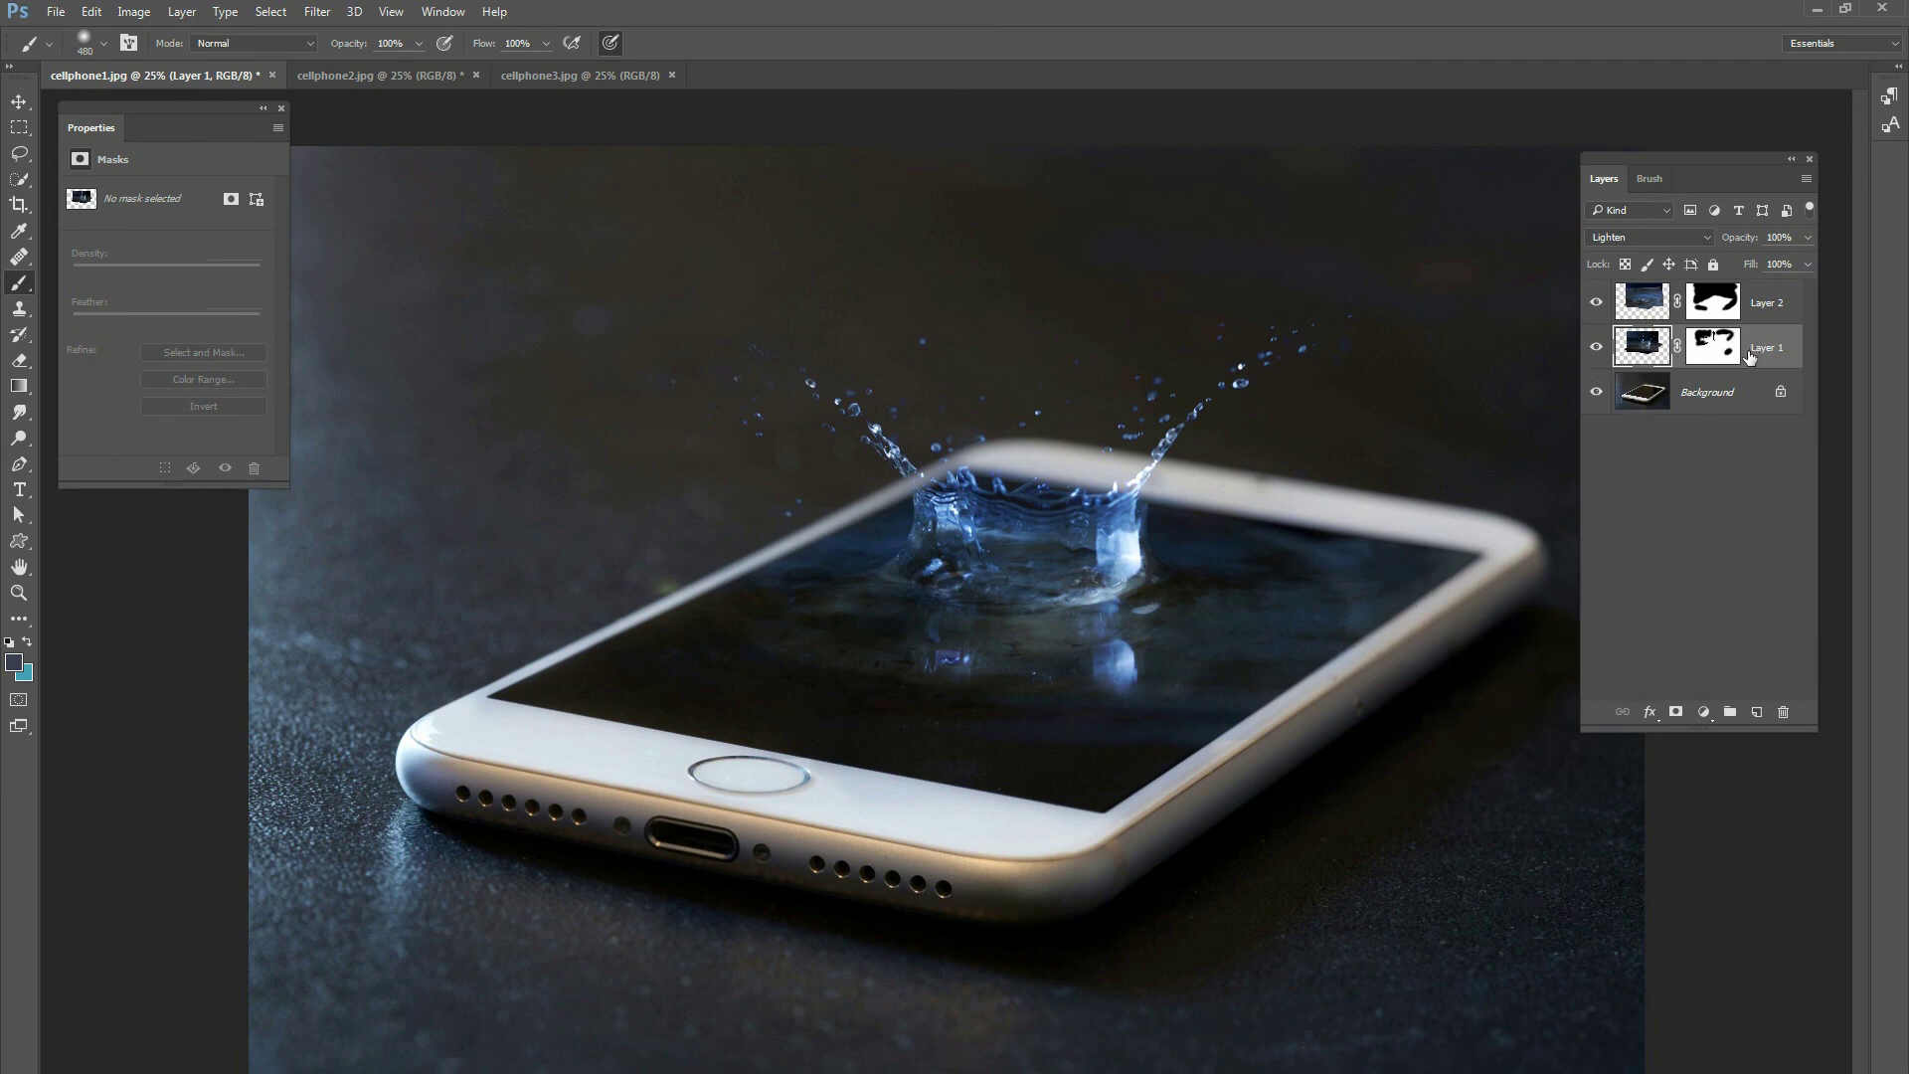
{"action": "left_click", "coordinate": [1598, 347]}
{"action": "left_click", "coordinate": [1598, 347]}
{"action": "left_click", "coordinate": [1703, 712]}
{"action": "left_click", "coordinate": [1740, 470]}
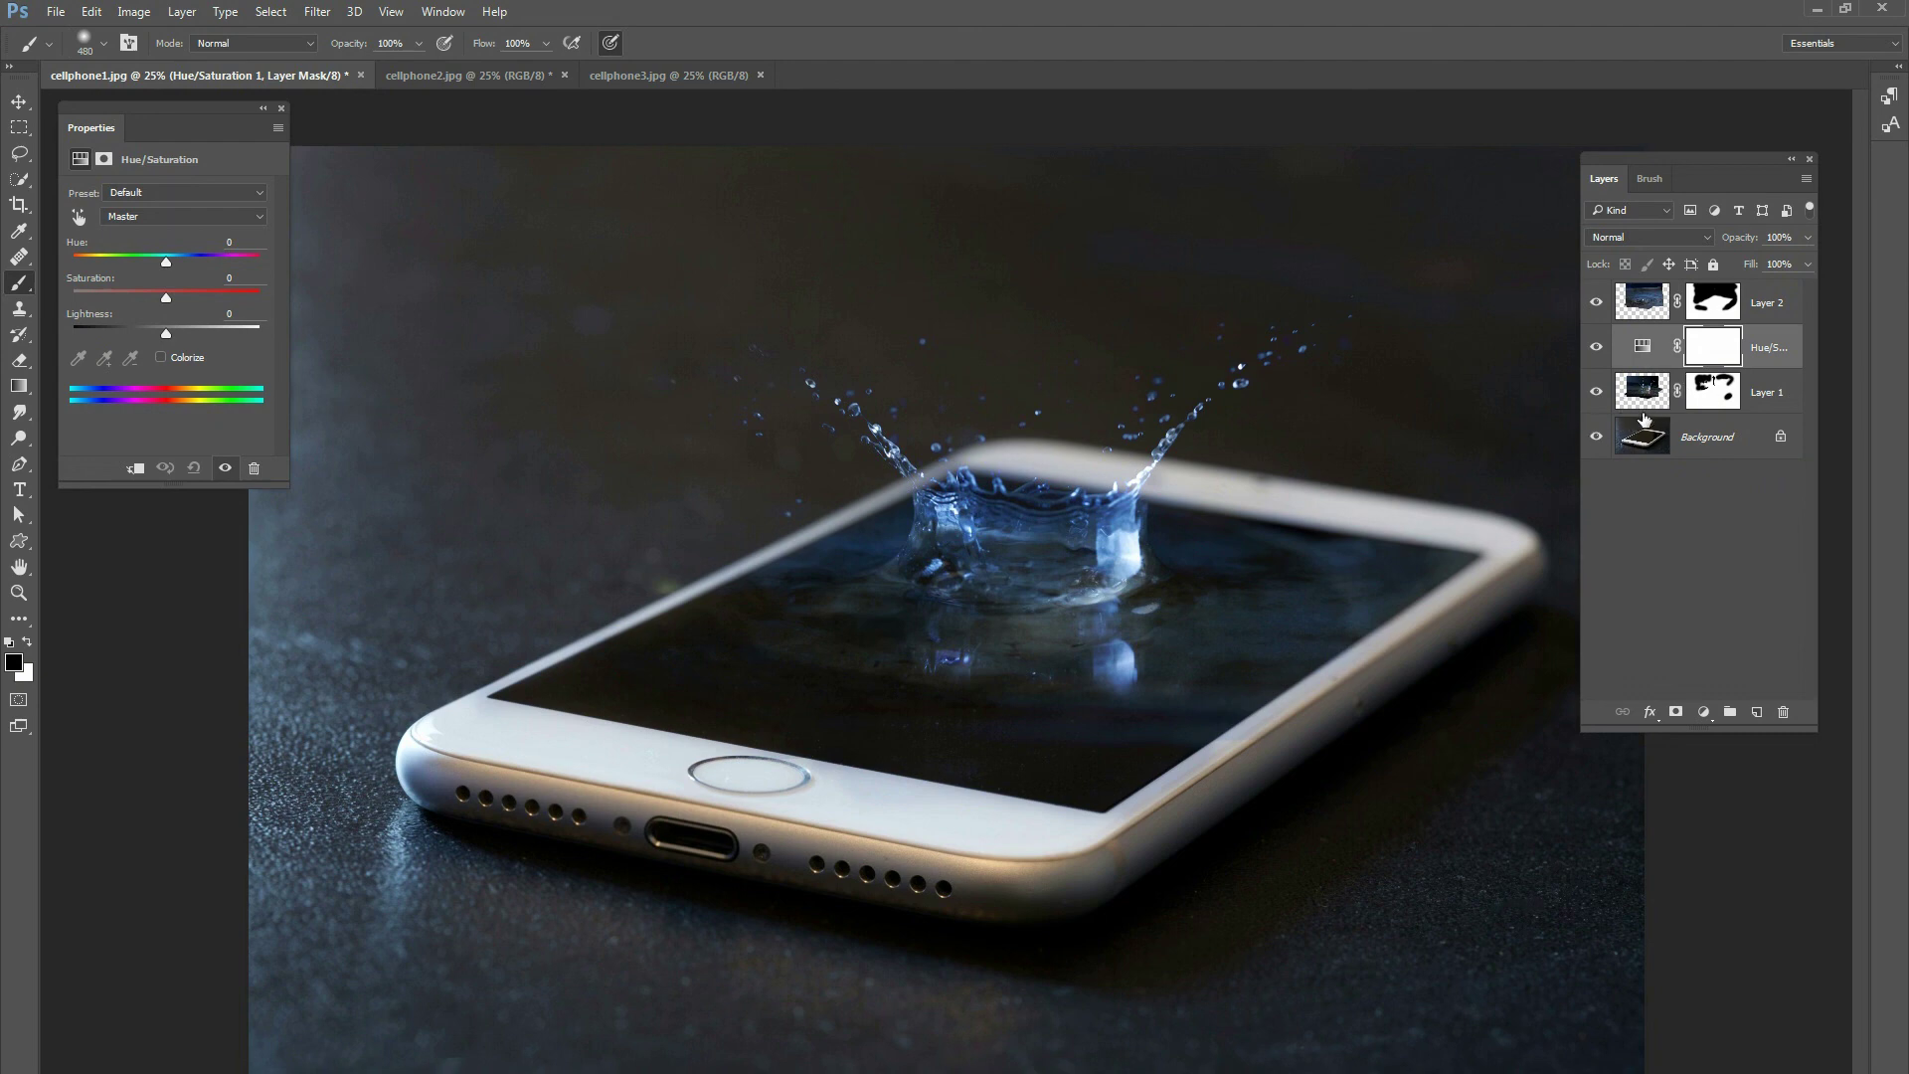
{"action": "left_click", "coordinate": [1631, 378], "text": "alt"}
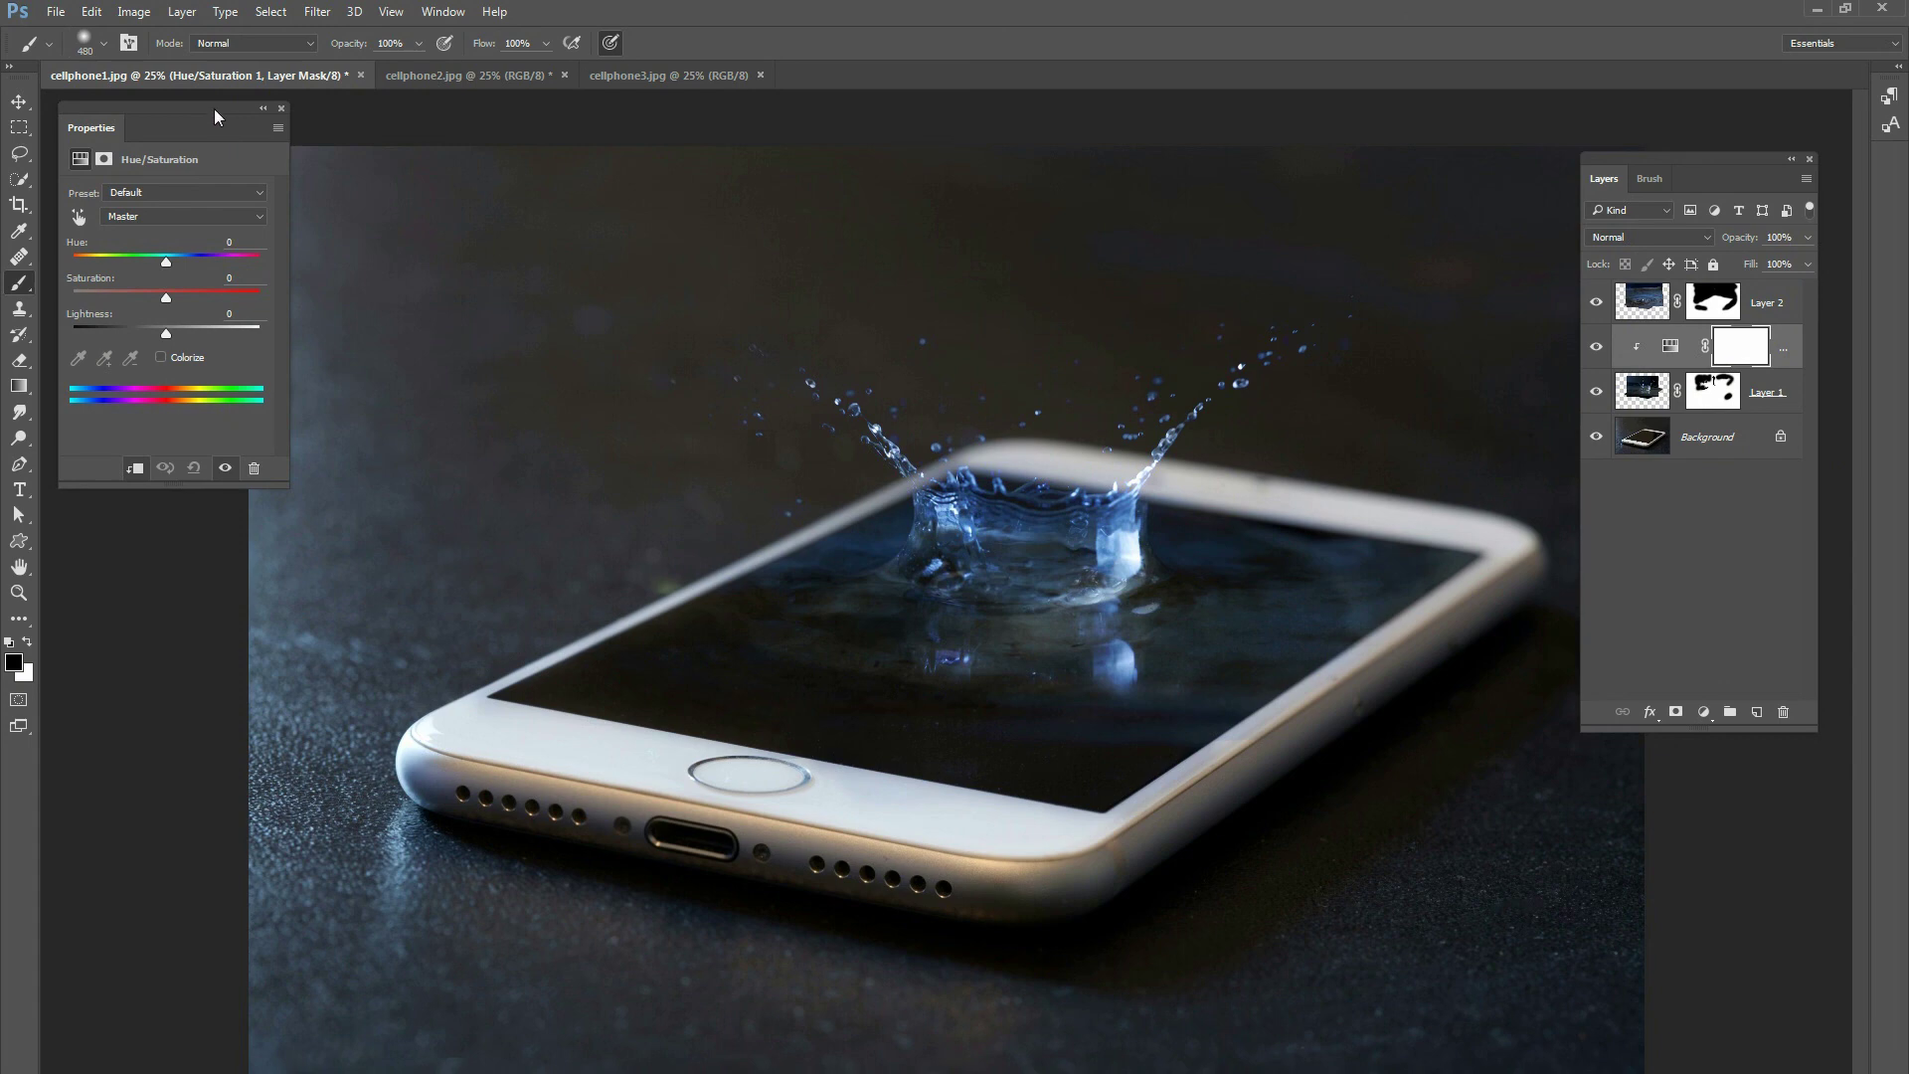
Step: Colorize the splash blue with Hue 197 and Saturation 45
{"action": "left_click_drag", "start_coordinate": [214, 116], "coordinate": [547, 233]}
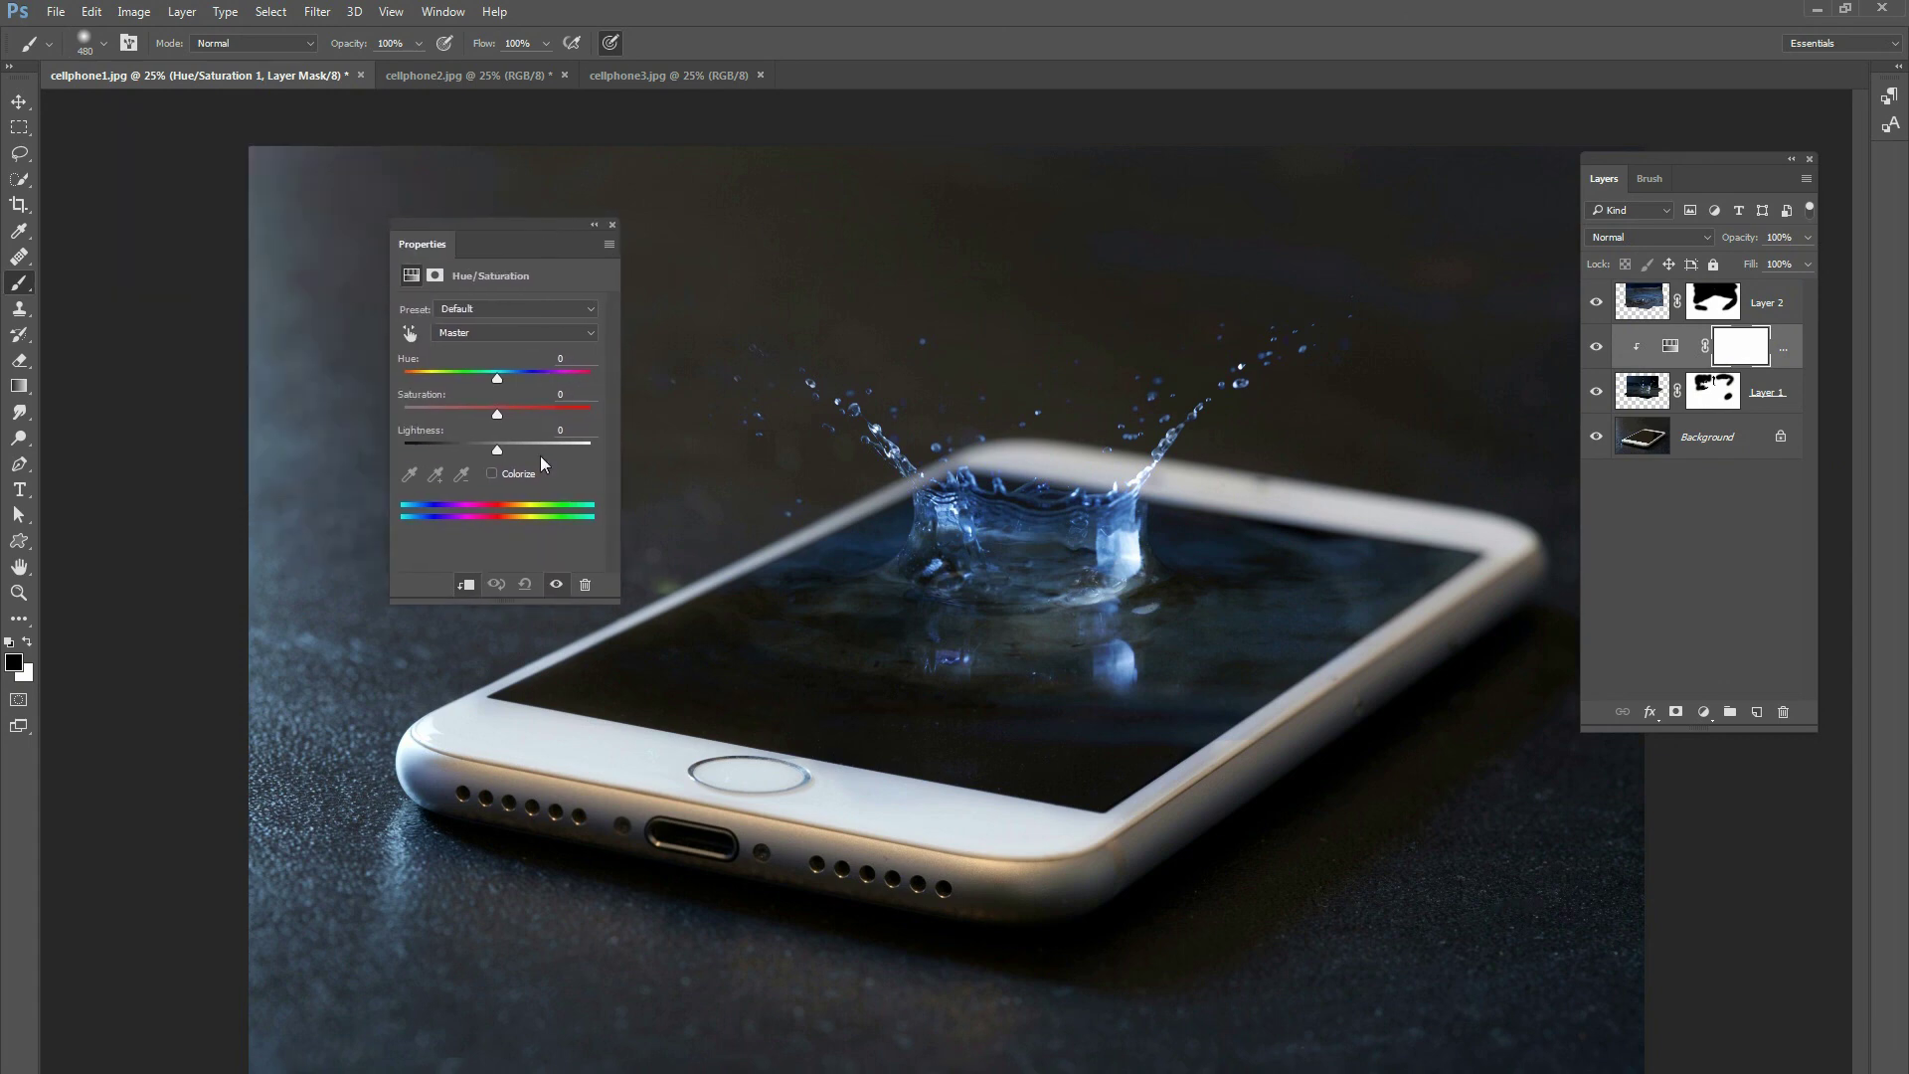
{"action": "left_click", "coordinate": [492, 473]}
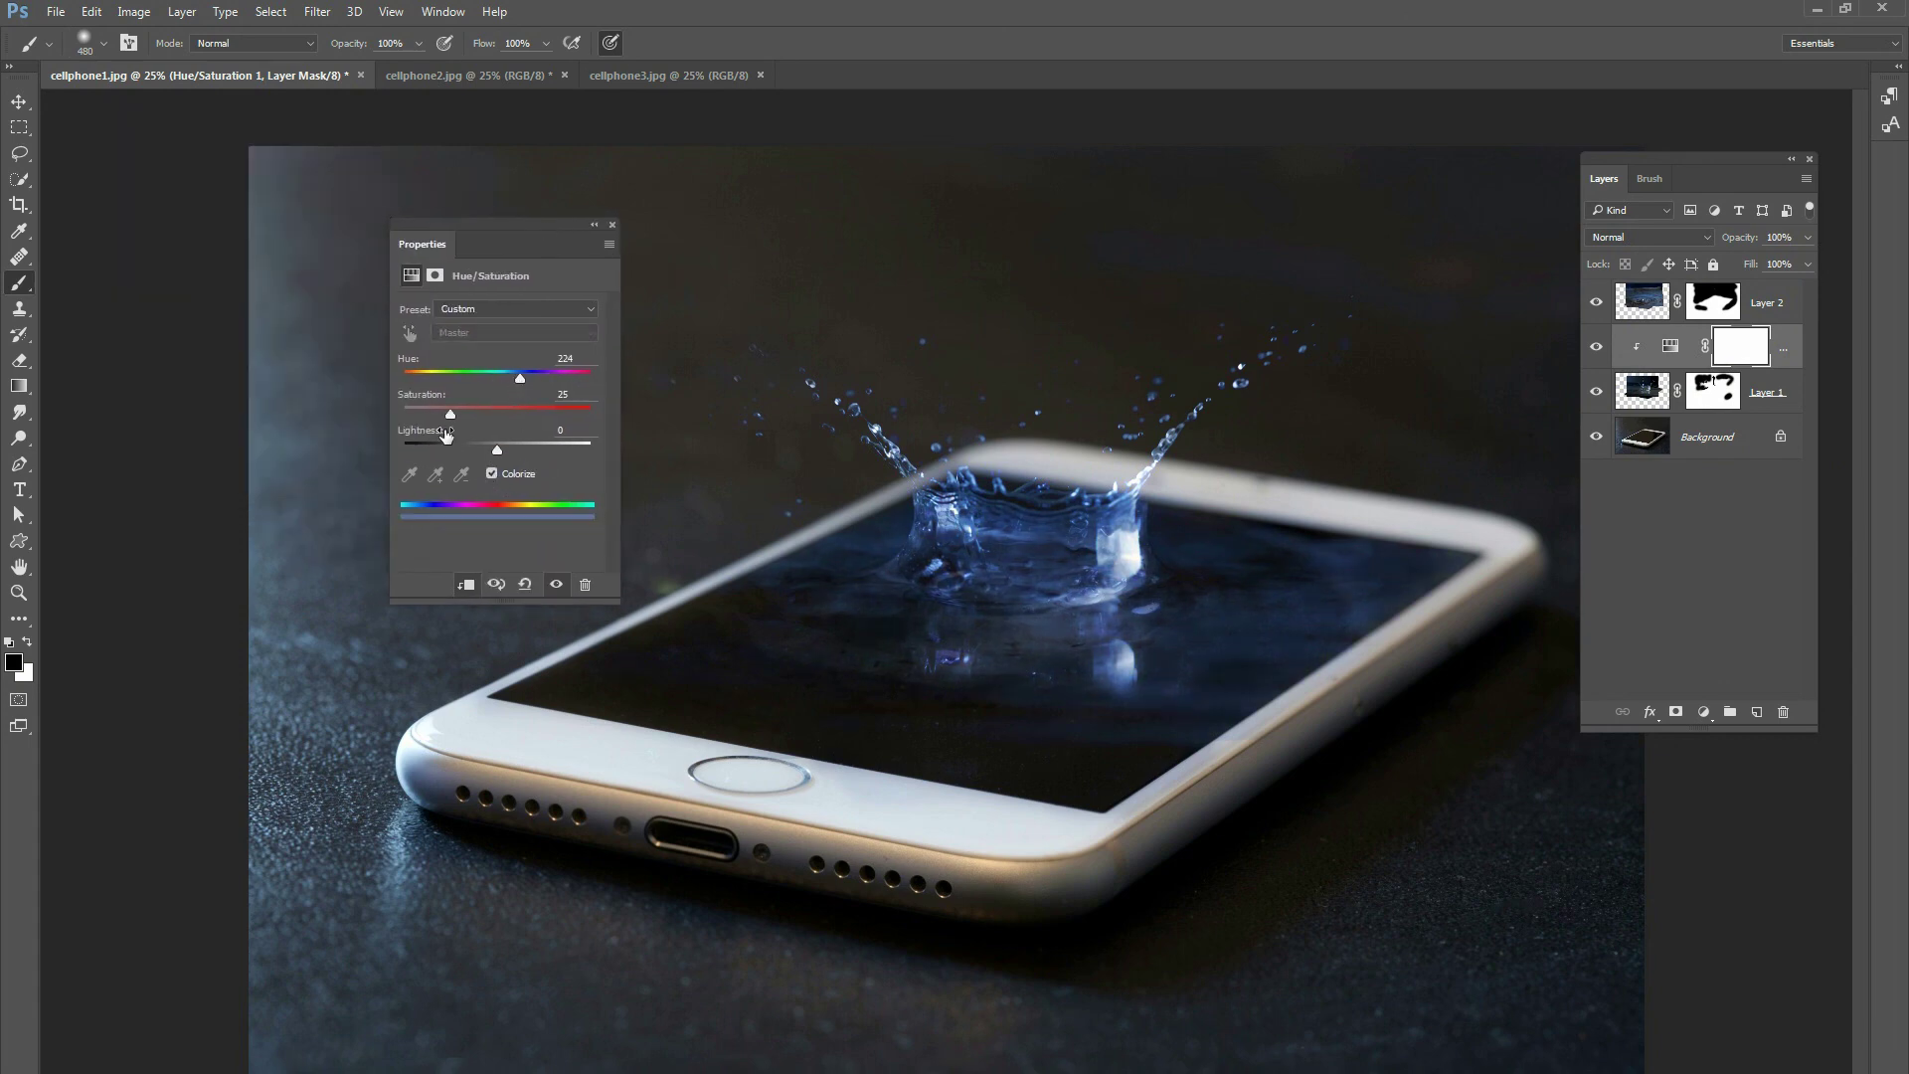
{"action": "left_click_drag", "start_coordinate": [516, 378], "coordinate": [515, 379]}
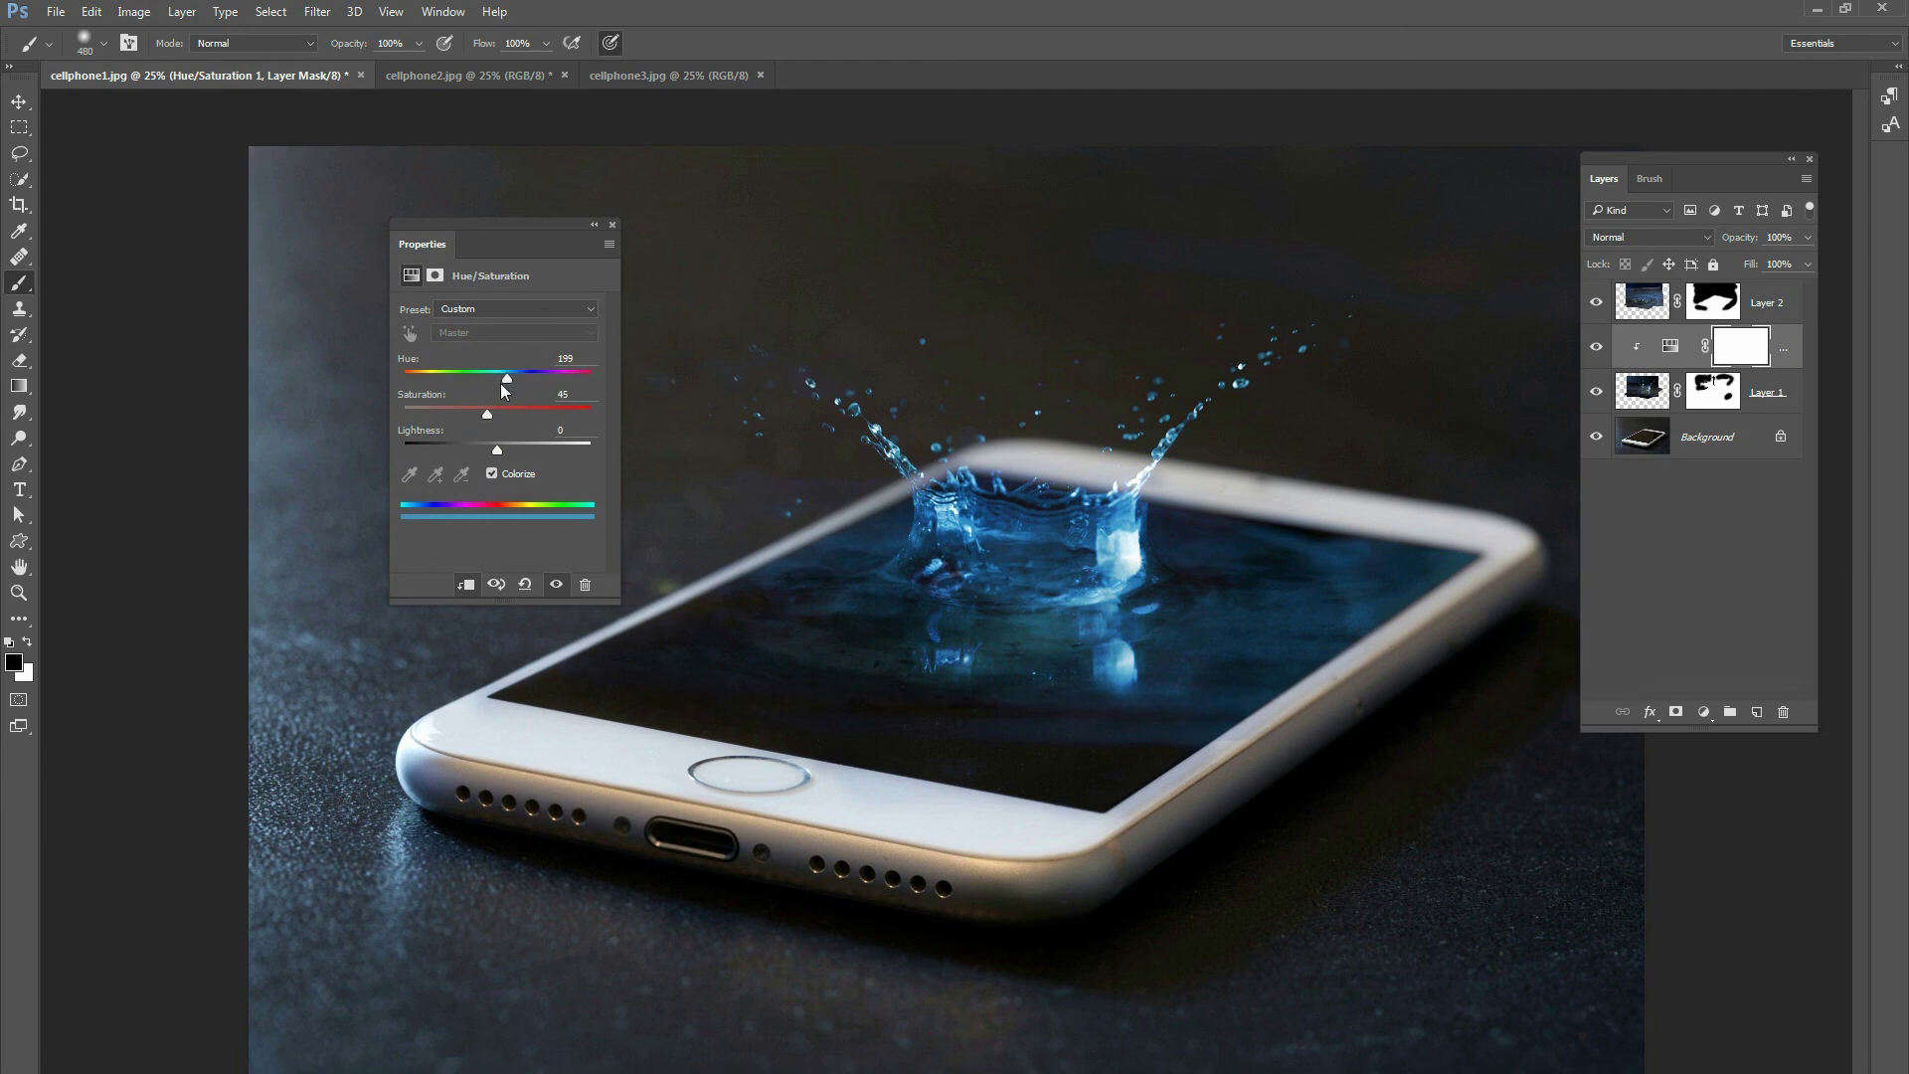
{"action": "left_click_drag", "start_coordinate": [509, 379], "coordinate": [510, 379]}
Step: Add a Hue/Saturation adjustment layer clipped to Layer 2 with Ctrl+Alt+G
{"action": "left_click", "coordinate": [1753, 310]}
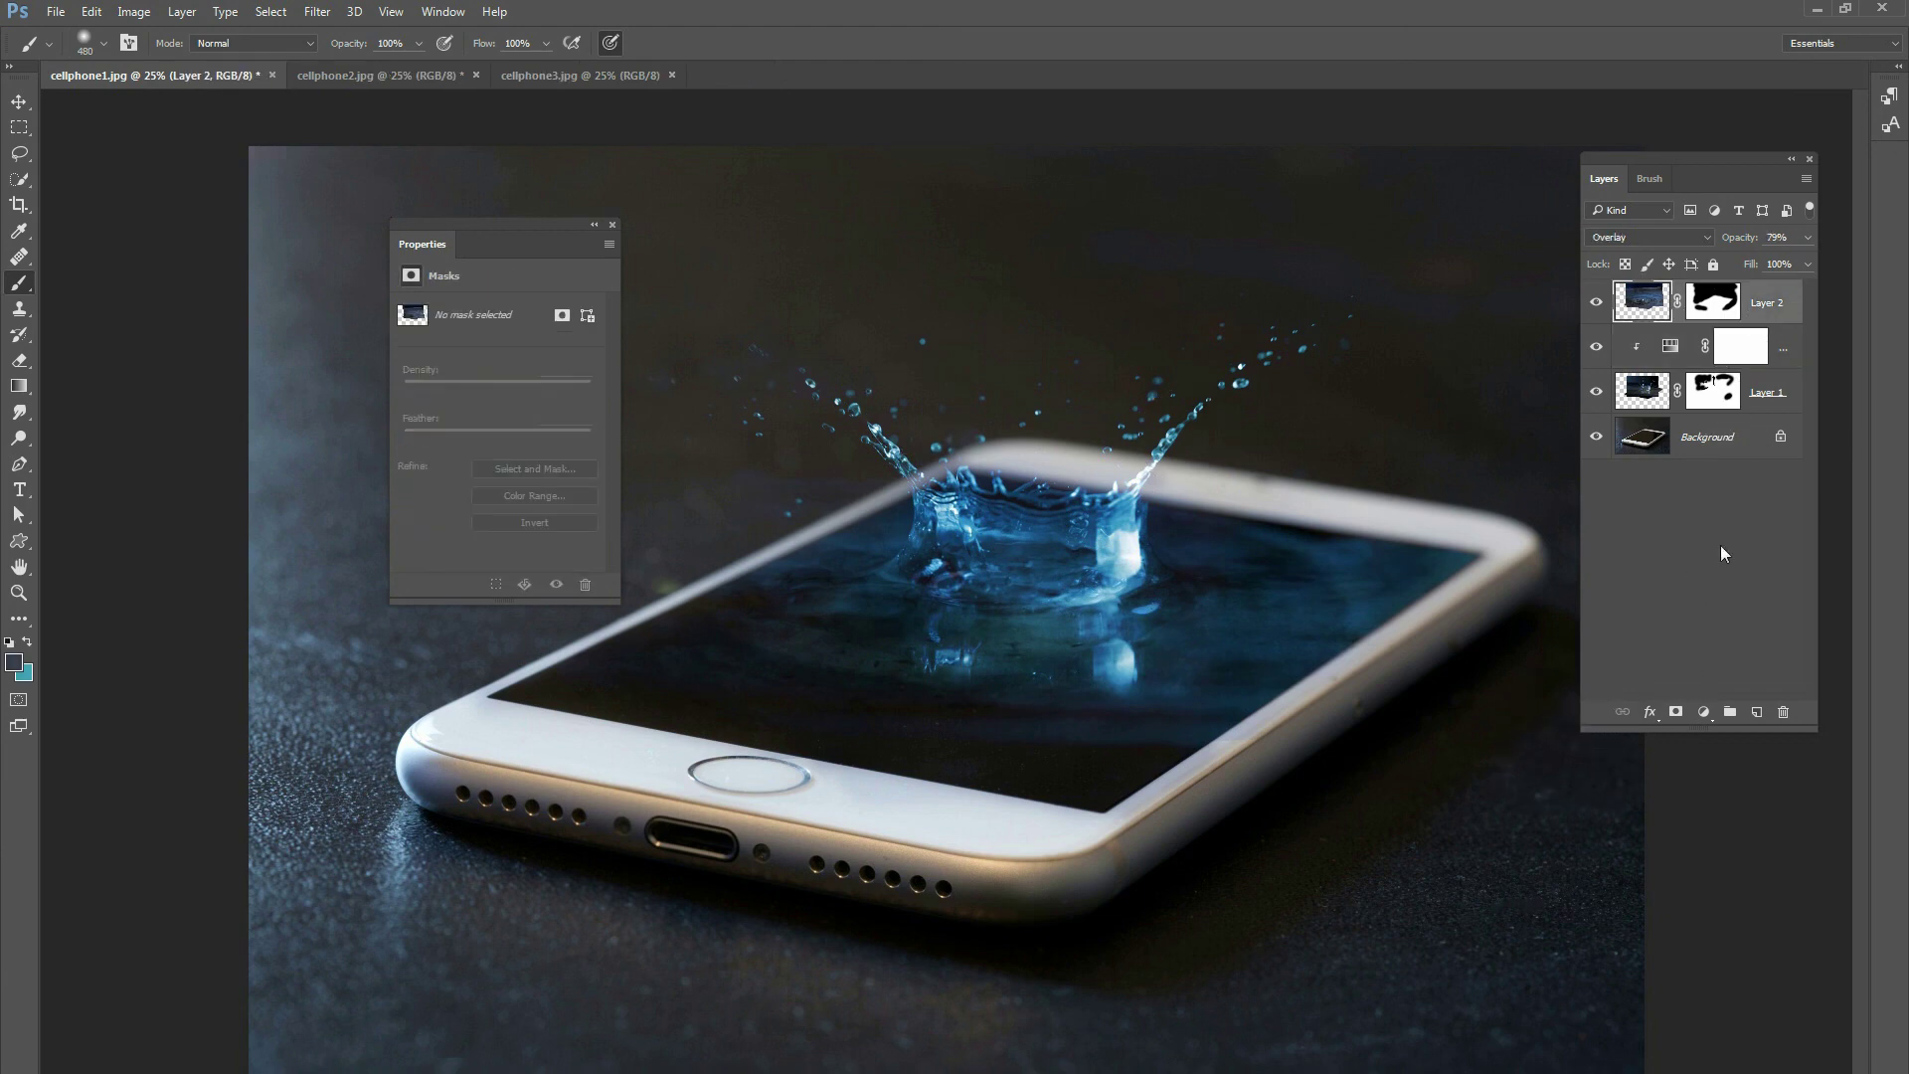
{"action": "left_click", "coordinate": [1703, 712]}
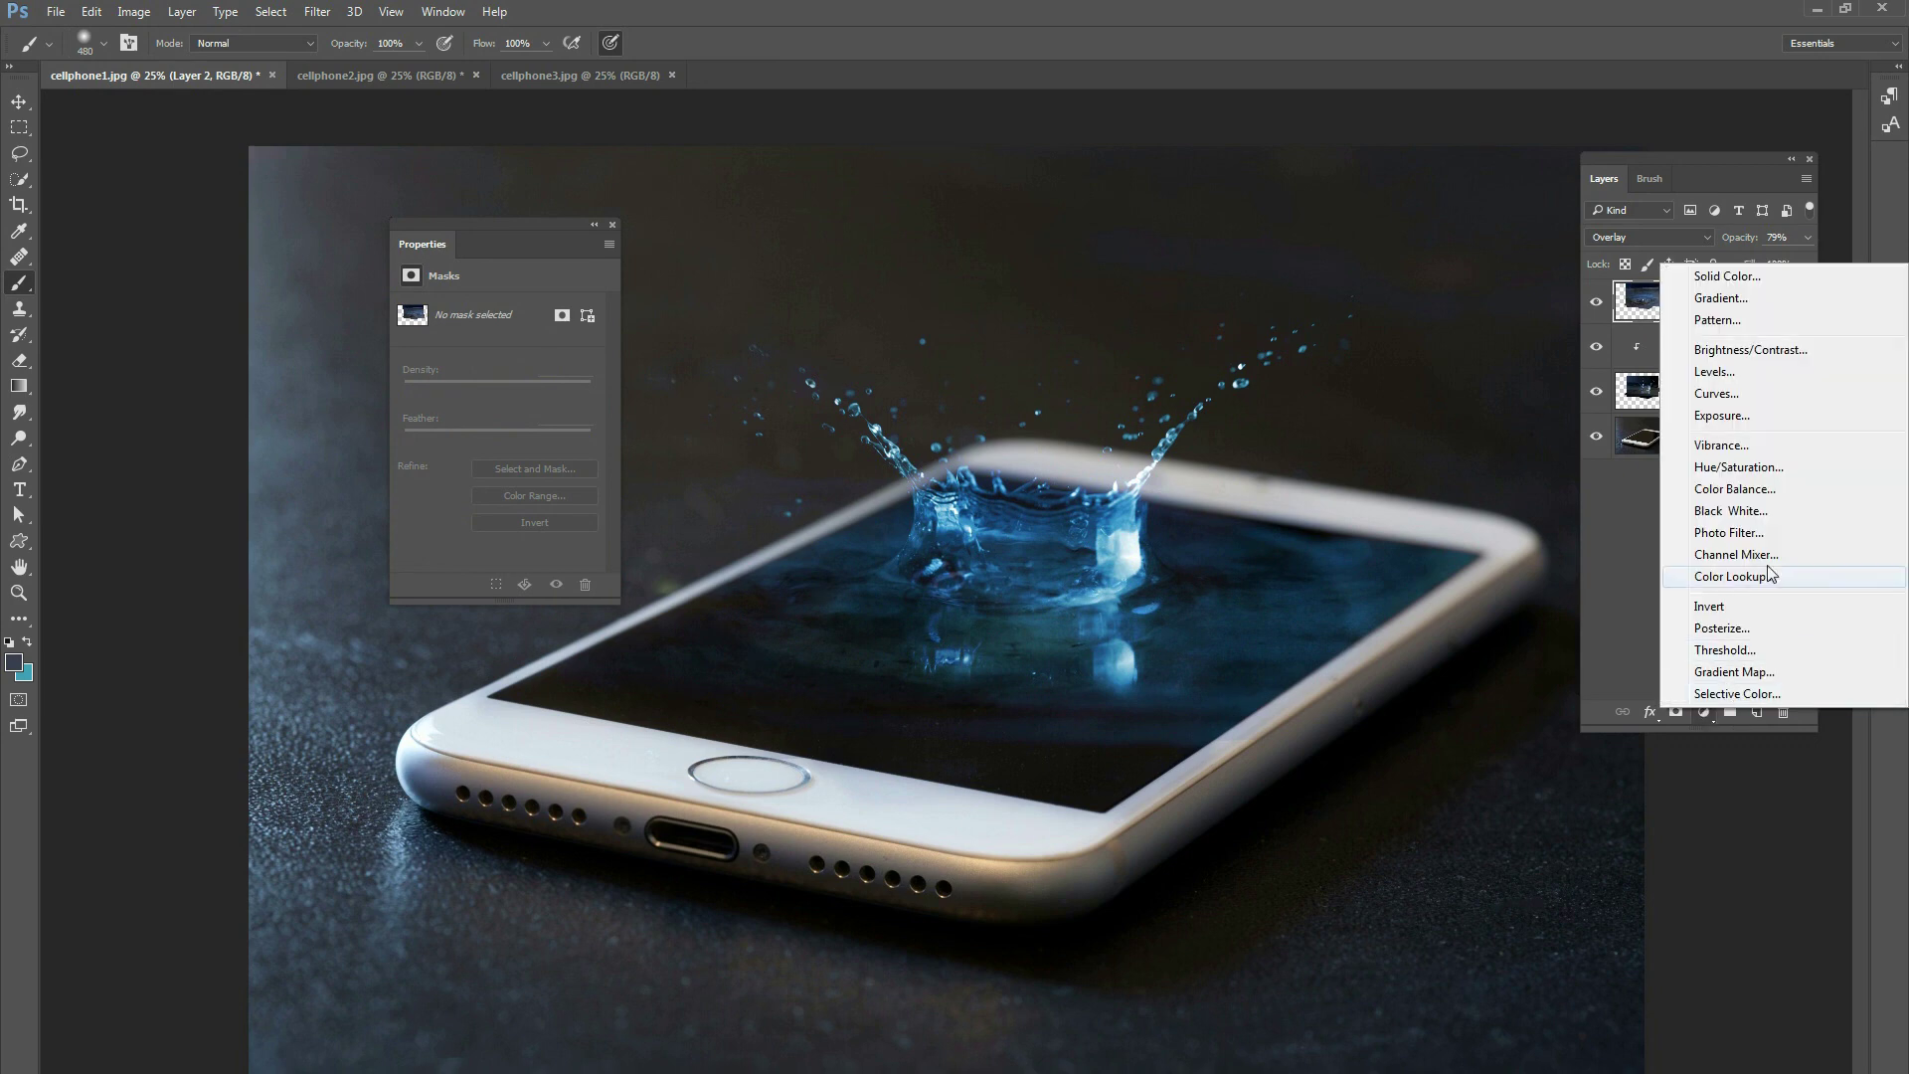
{"action": "left_click", "coordinate": [1714, 751]}
{"action": "left_click", "coordinate": [1704, 712]}
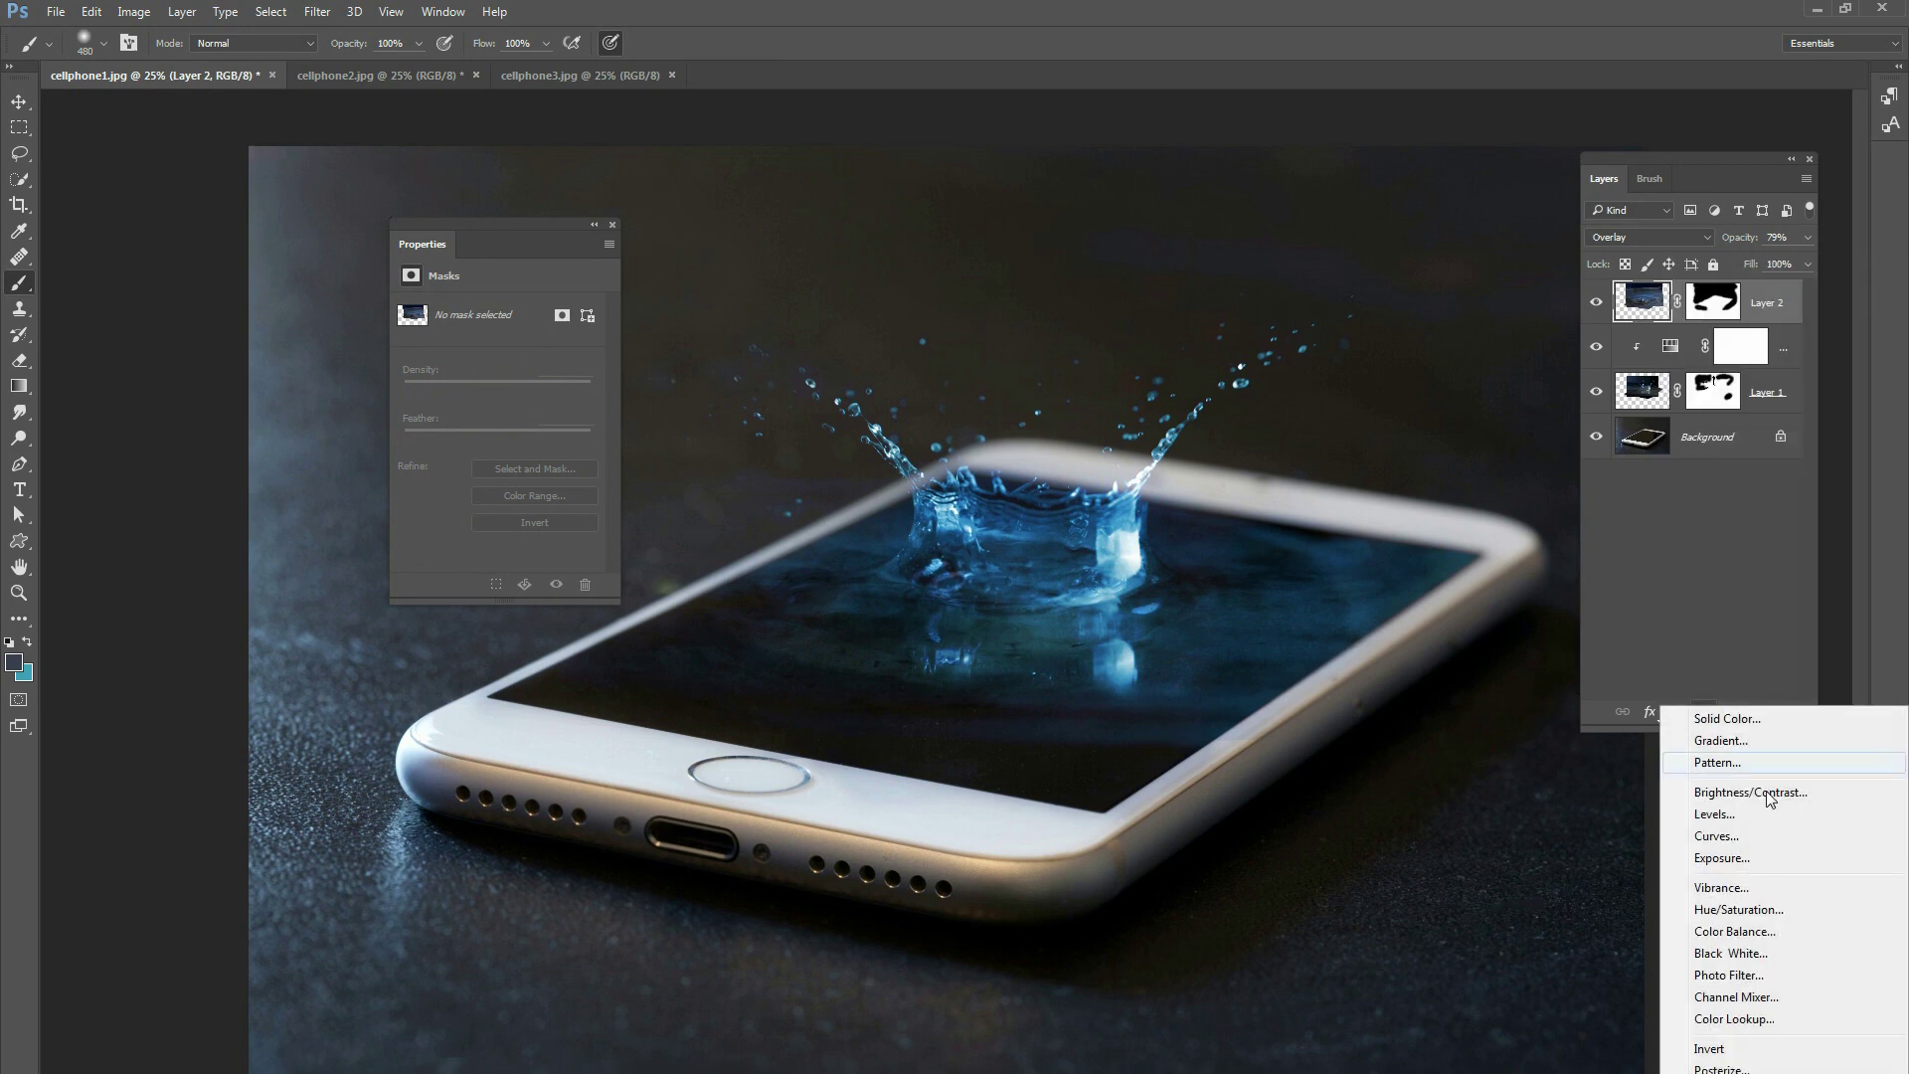
{"action": "left_click", "coordinate": [1758, 908]}
{"action": "key", "text": "ctrl+alt+g"}
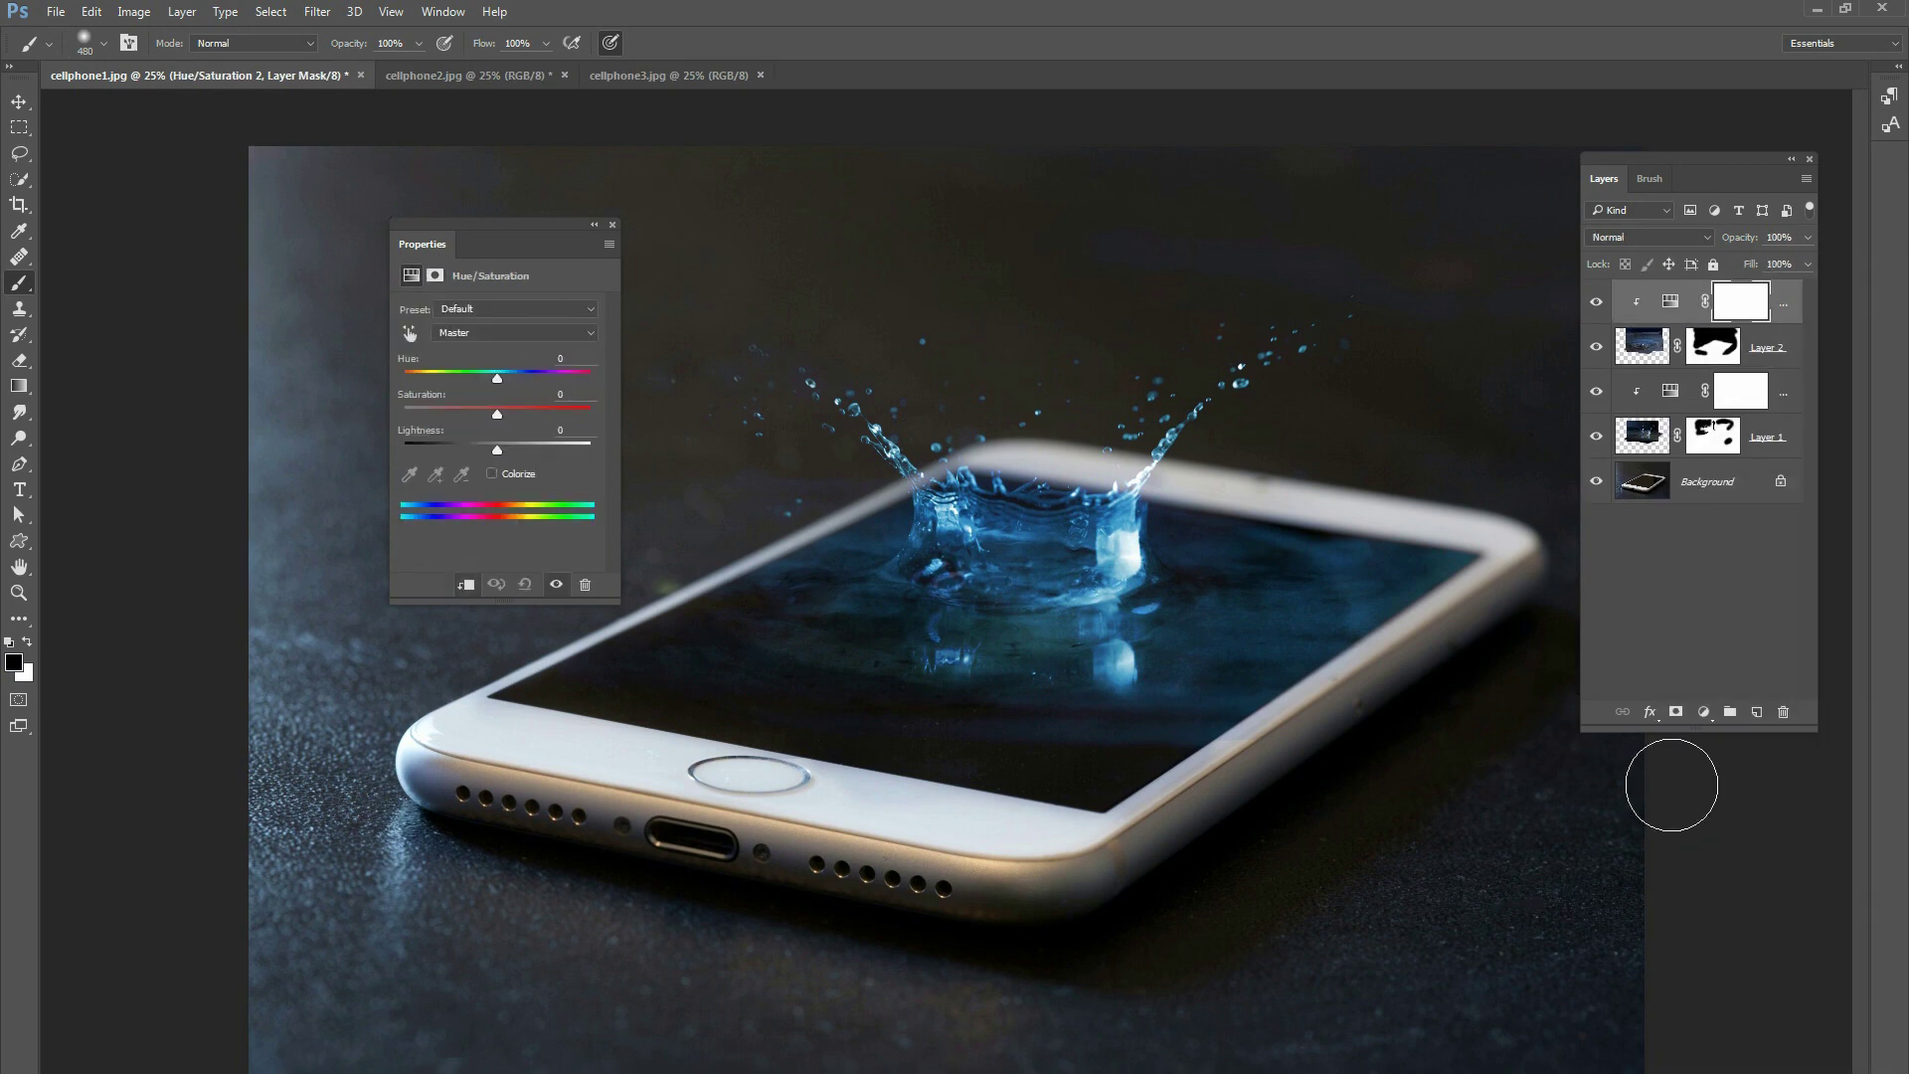
Step: Colorize the ripple blue with Hue 191 and Saturation 46
{"action": "left_click", "coordinate": [492, 474]}
{"action": "left_click_drag", "start_coordinate": [407, 376], "coordinate": [516, 378]}
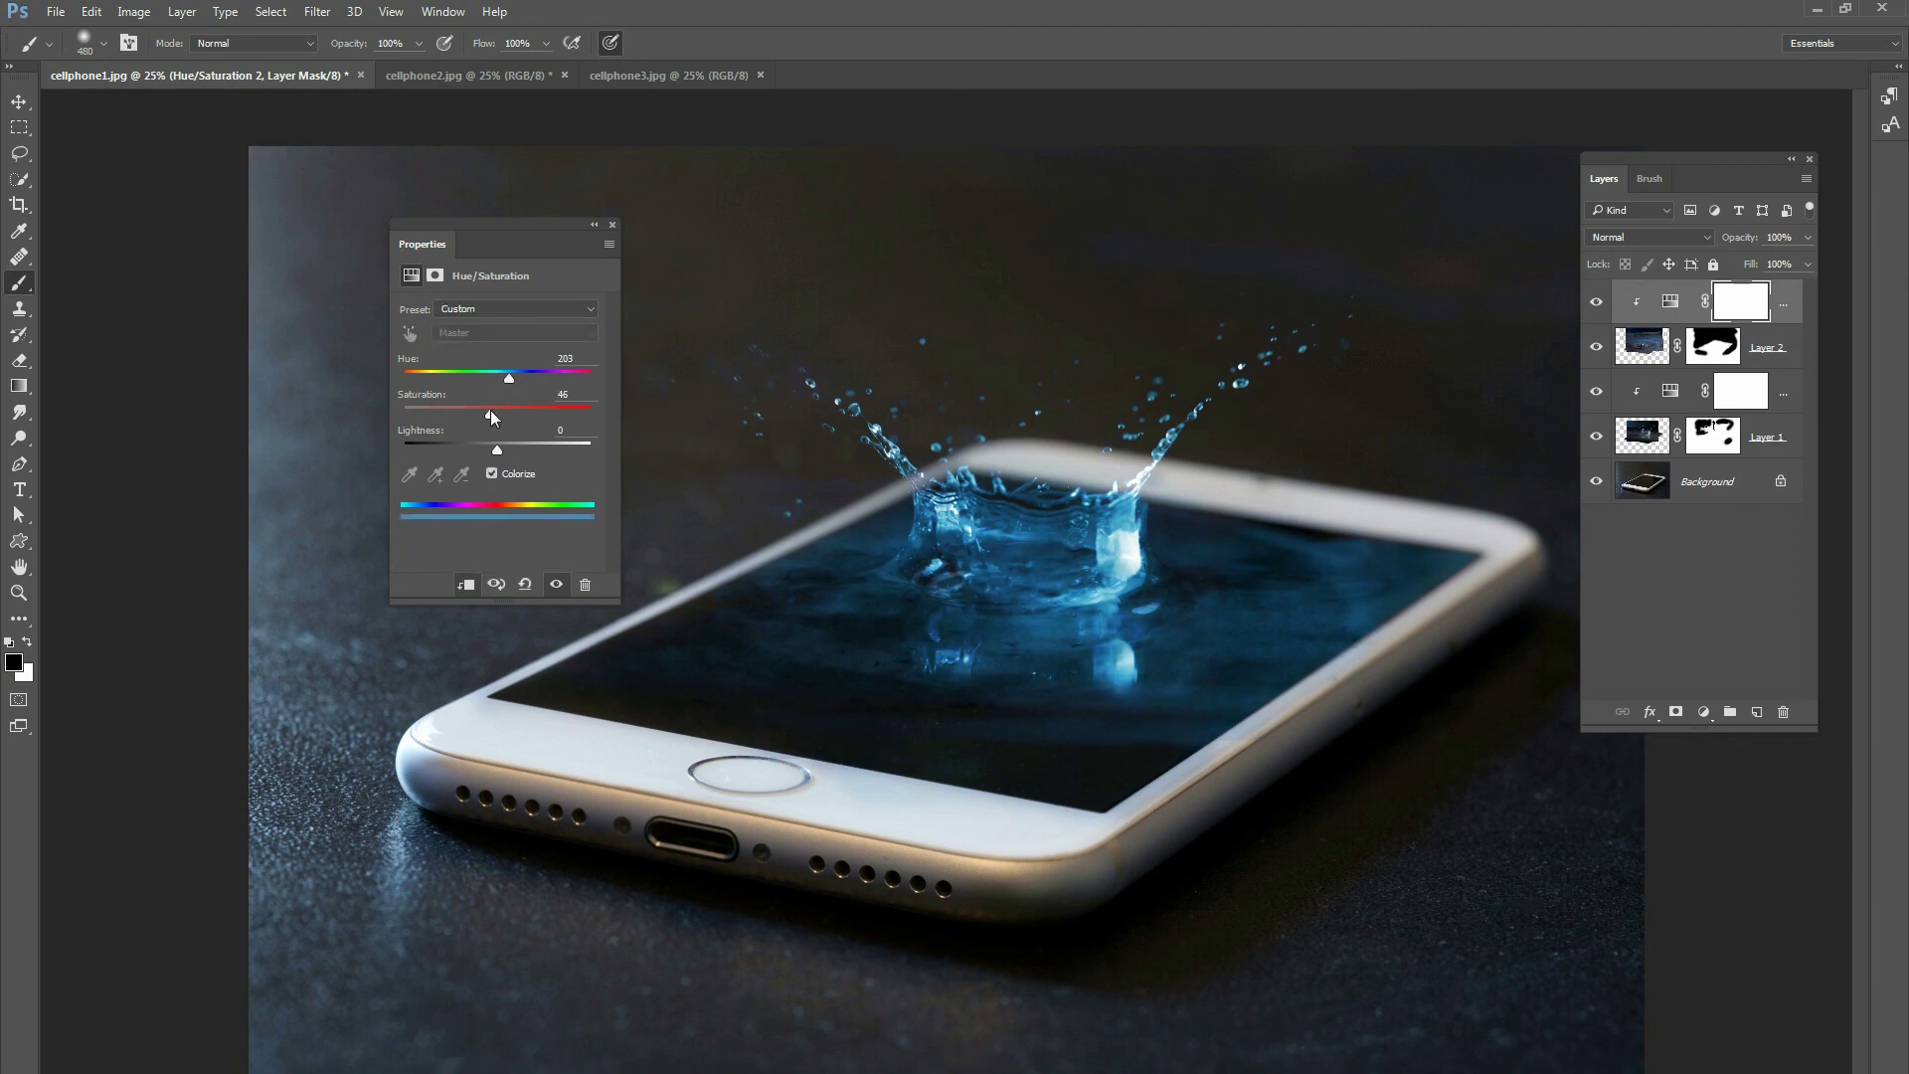
{"action": "left_click_drag", "start_coordinate": [504, 378], "coordinate": [499, 379]}
{"action": "left_click_drag", "start_coordinate": [549, 222], "coordinate": [267, 140]}
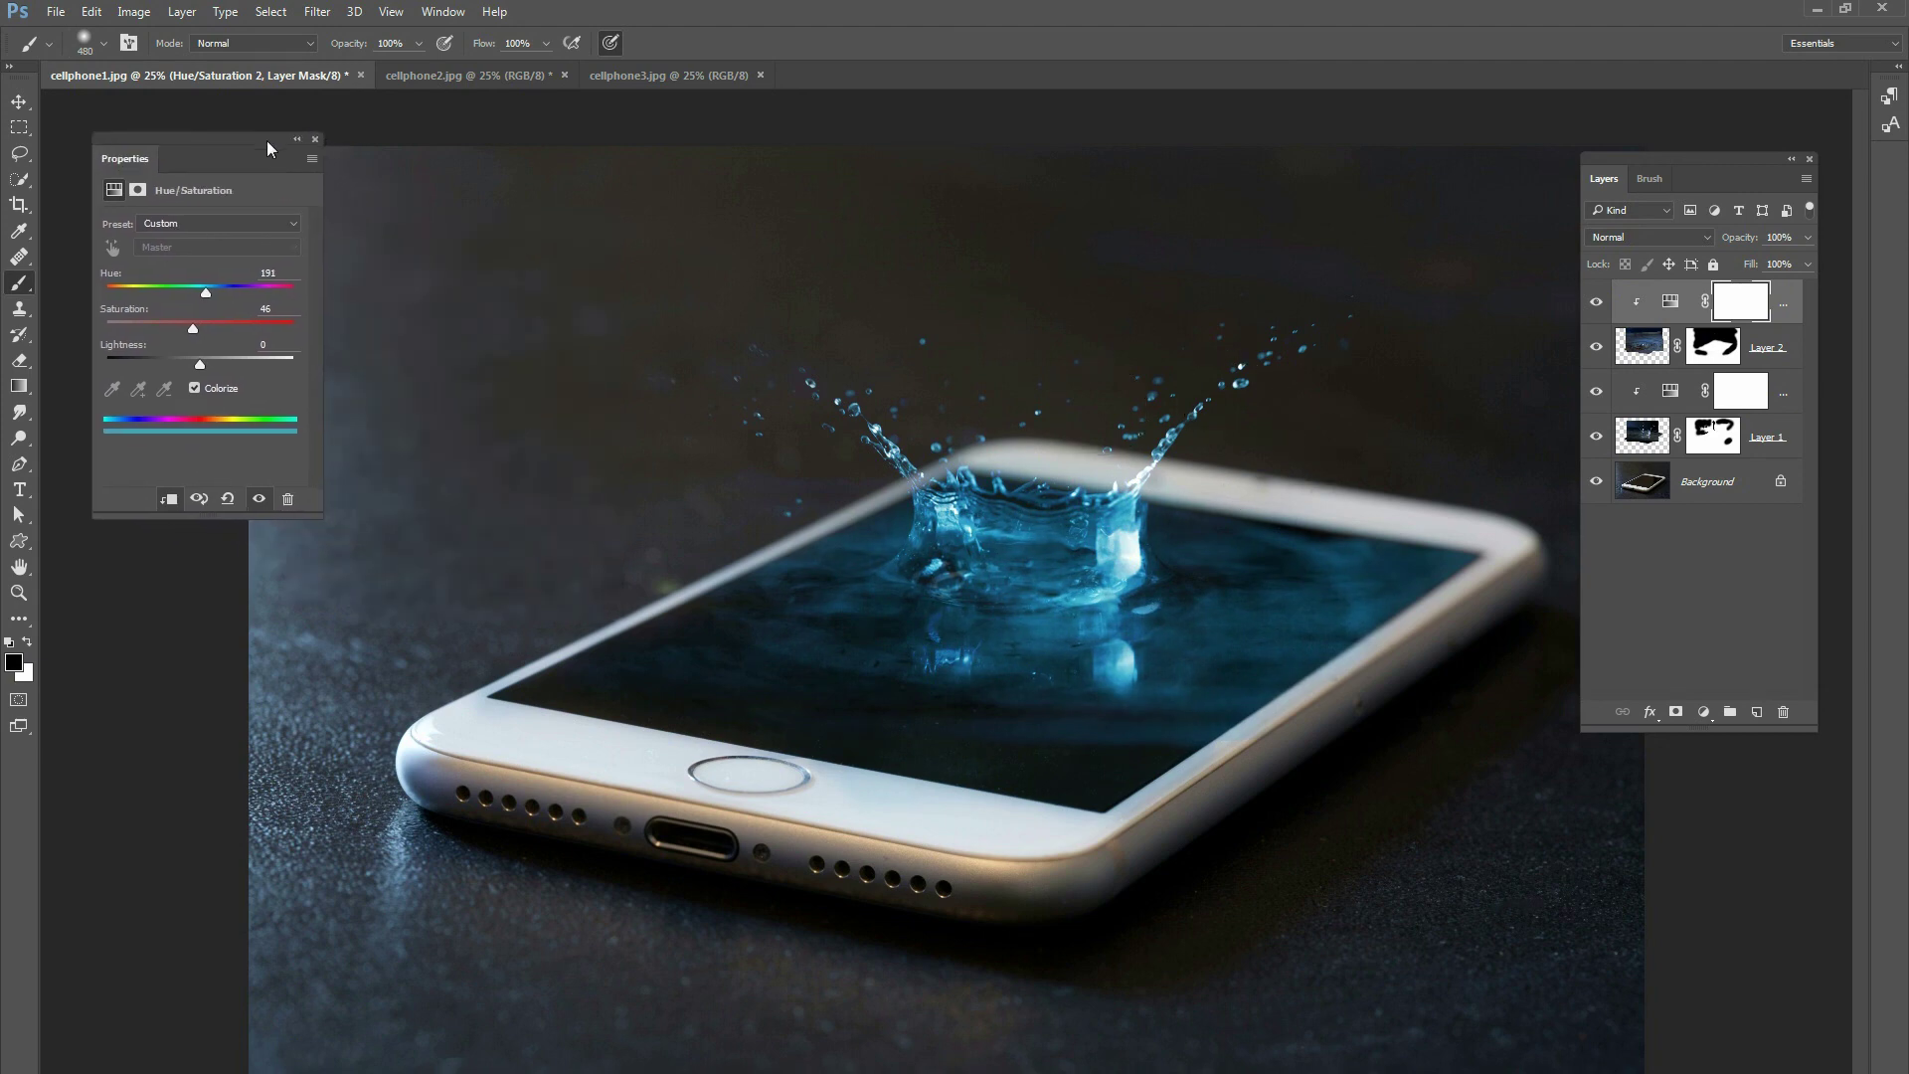
{"action": "left_click", "coordinate": [1778, 425]}
Step: Group Layer 1 through Hue/Saturation 2 into 'edits' and toggle its visibility to compare
{"action": "left_click", "coordinate": [1789, 356], "text": "shift"}
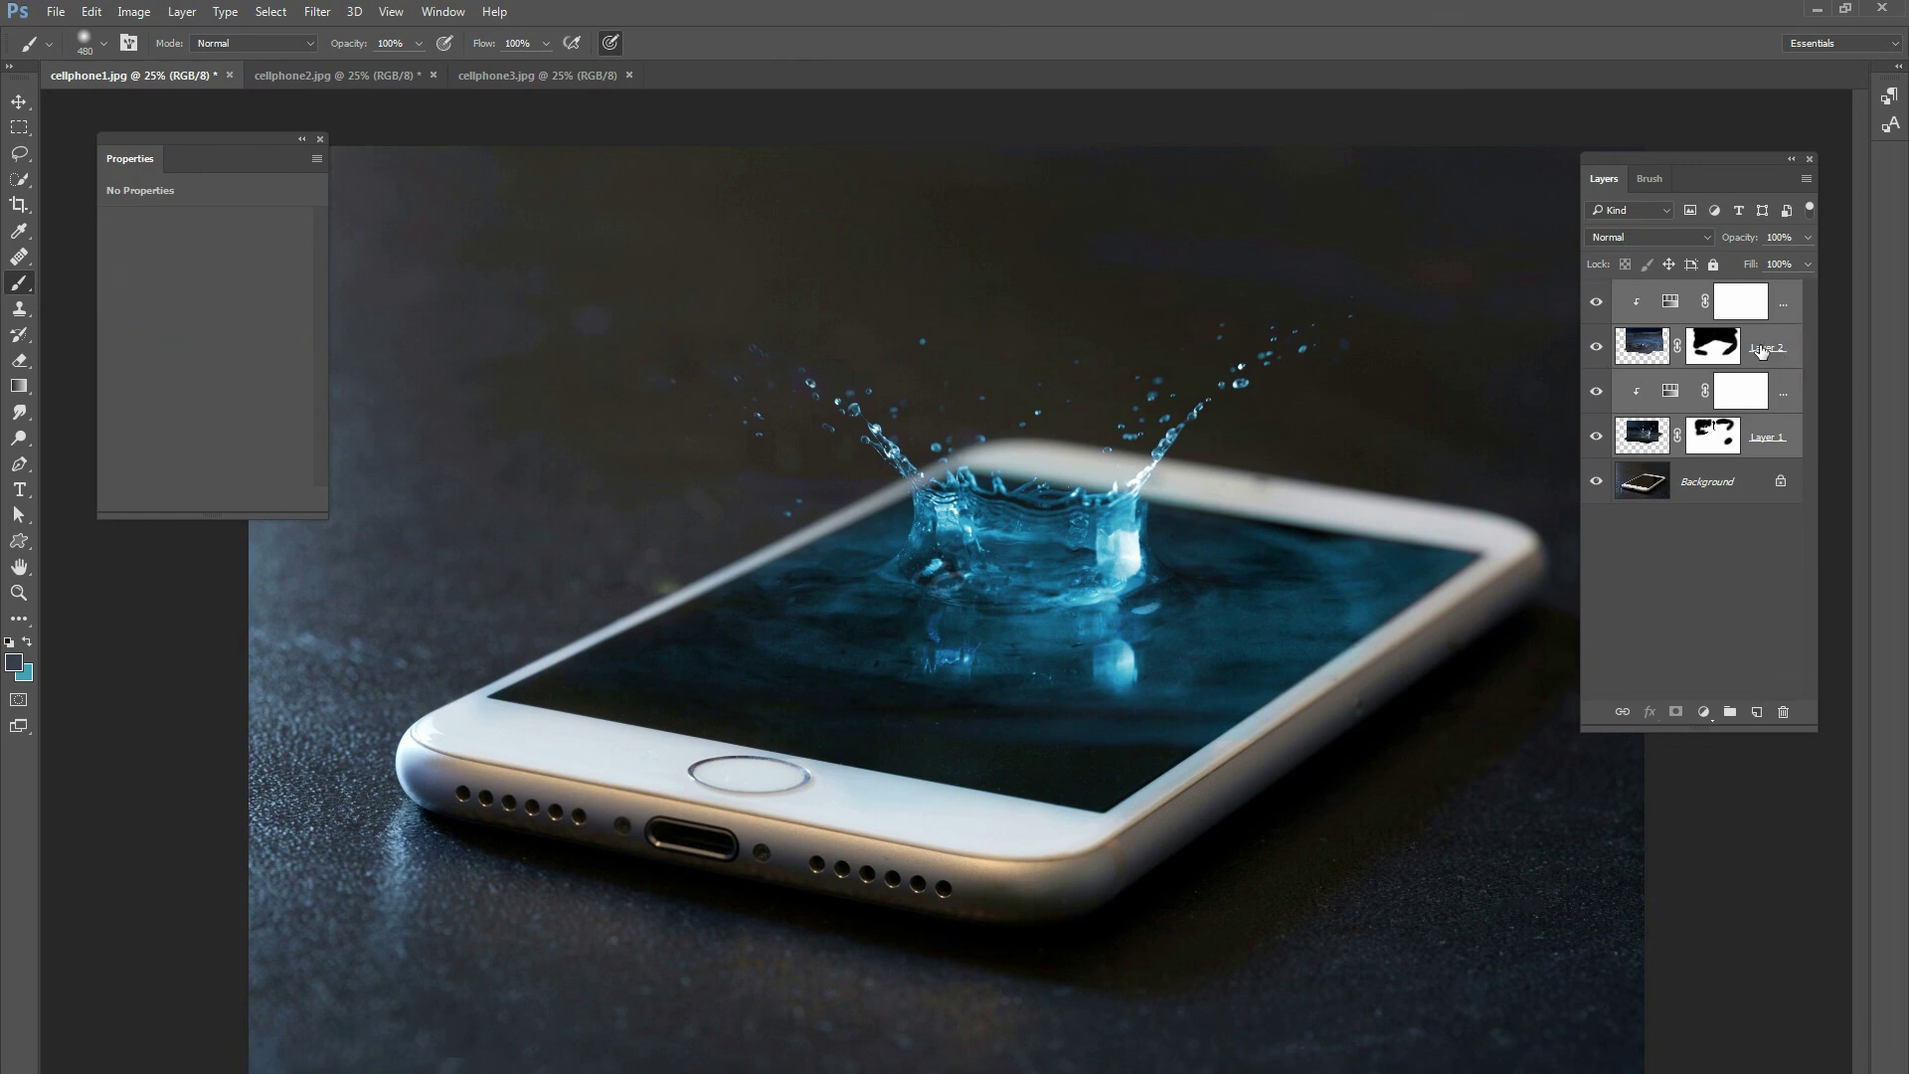
{"action": "key", "text": "ctrl+g"}
{"action": "double_click", "coordinate": [1671, 288]}
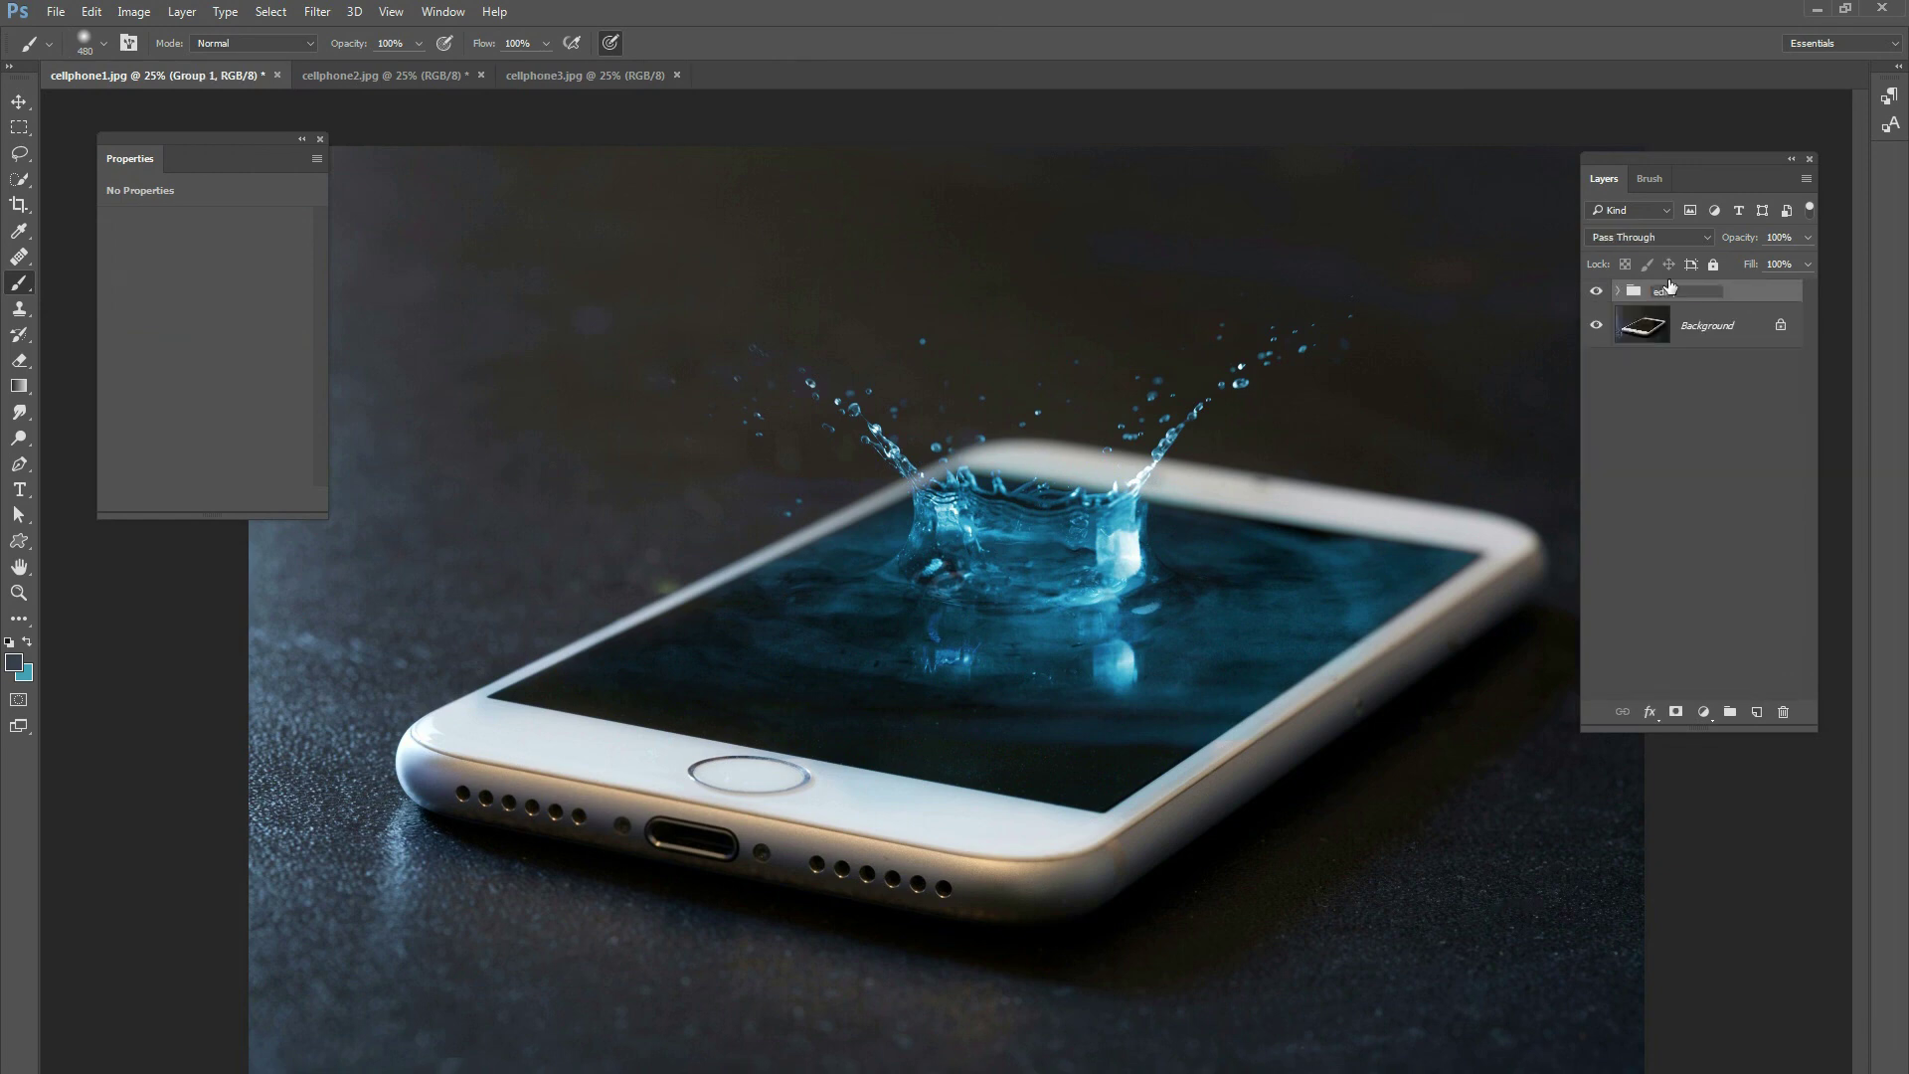
{"action": "type", "text": "edits"}
{"action": "key", "text": "Return"}
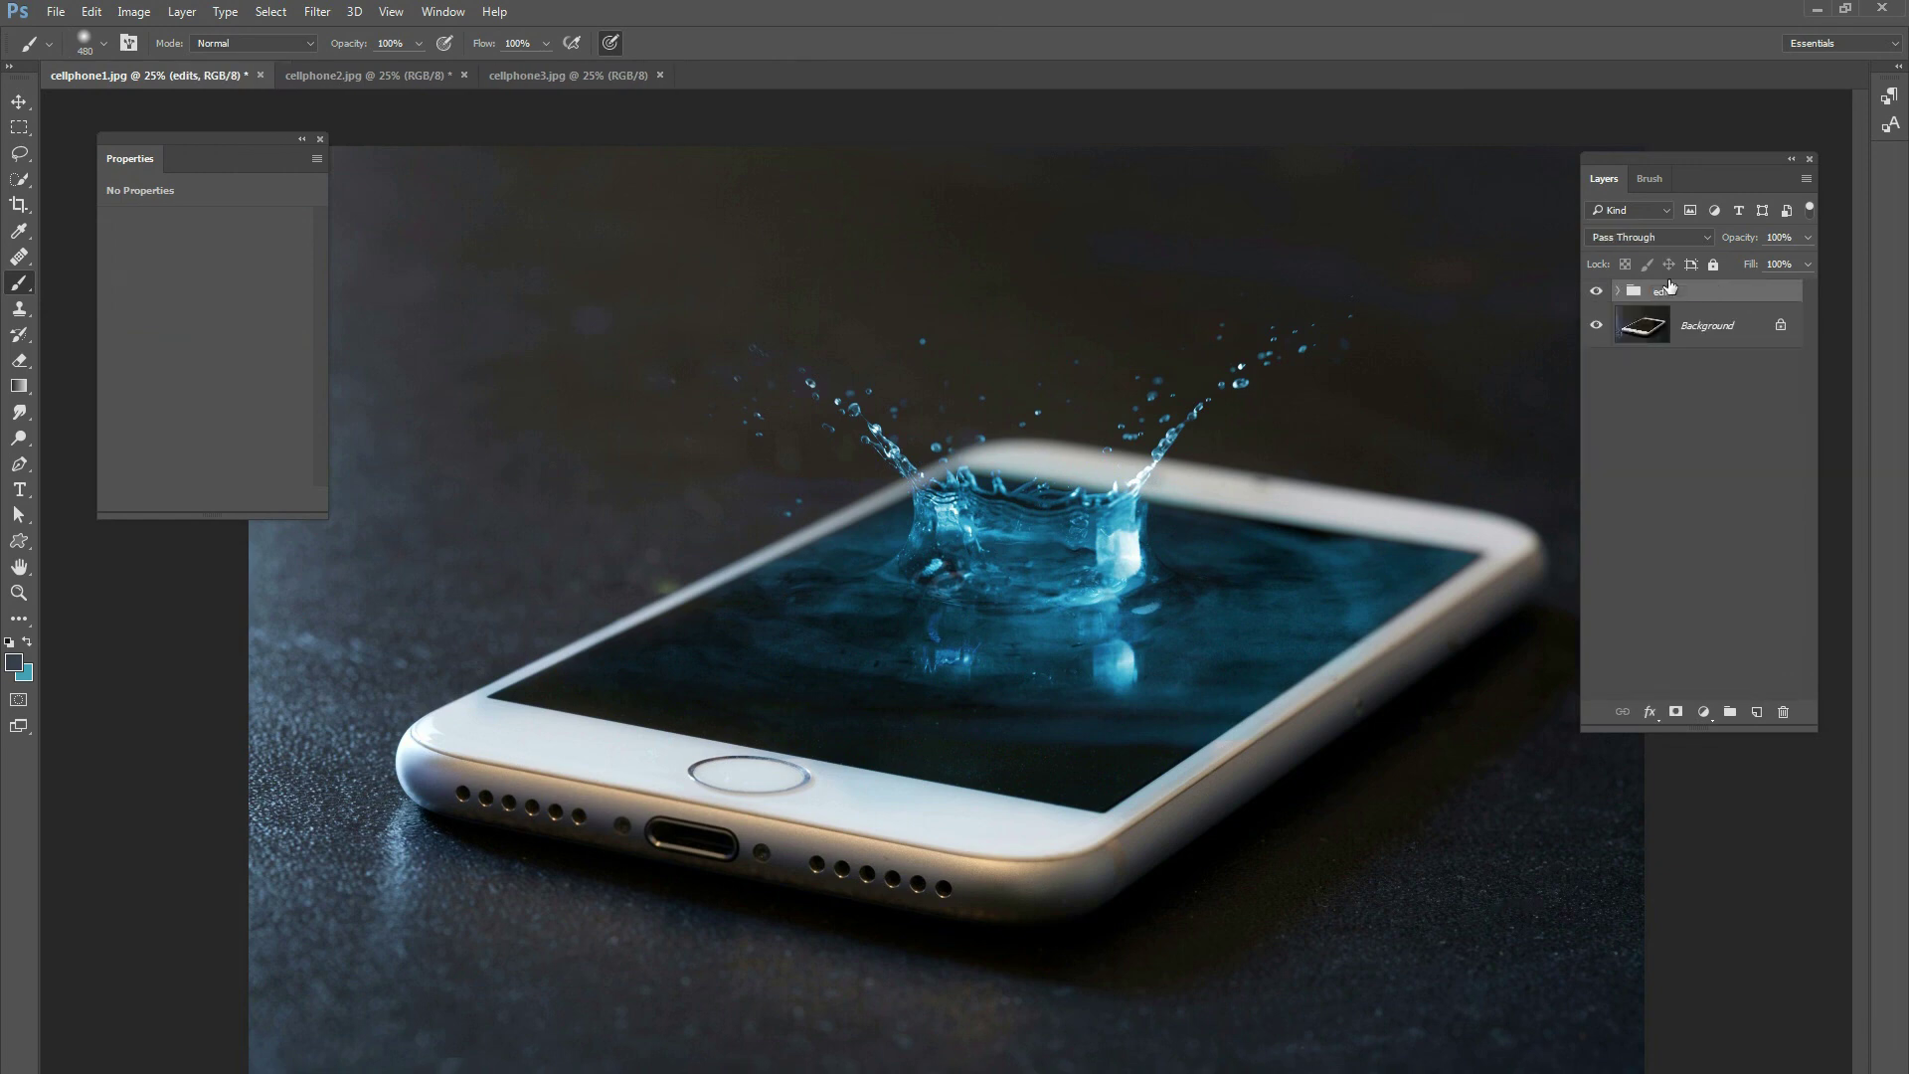
{"action": "left_click", "coordinate": [1595, 292]}
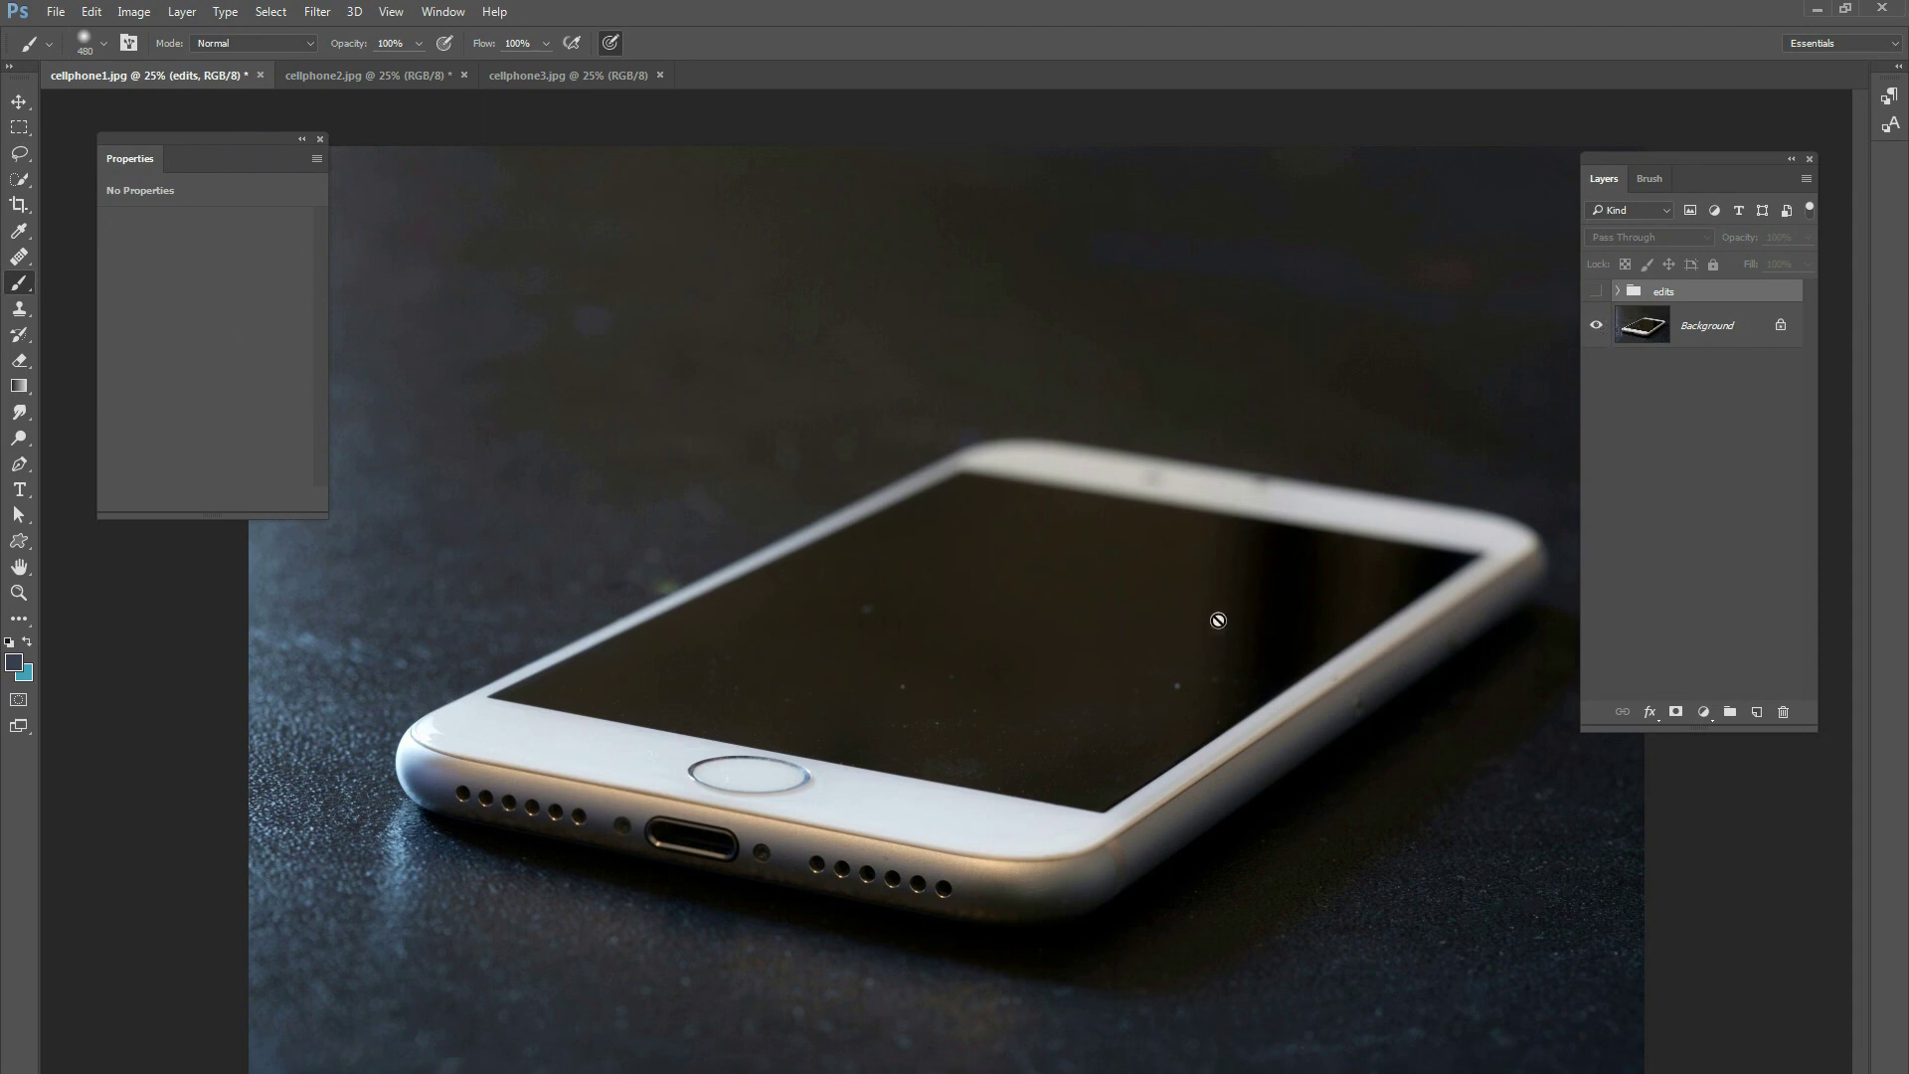
{"action": "left_click", "coordinate": [1597, 292]}
{"action": "left_click", "coordinate": [1598, 291]}
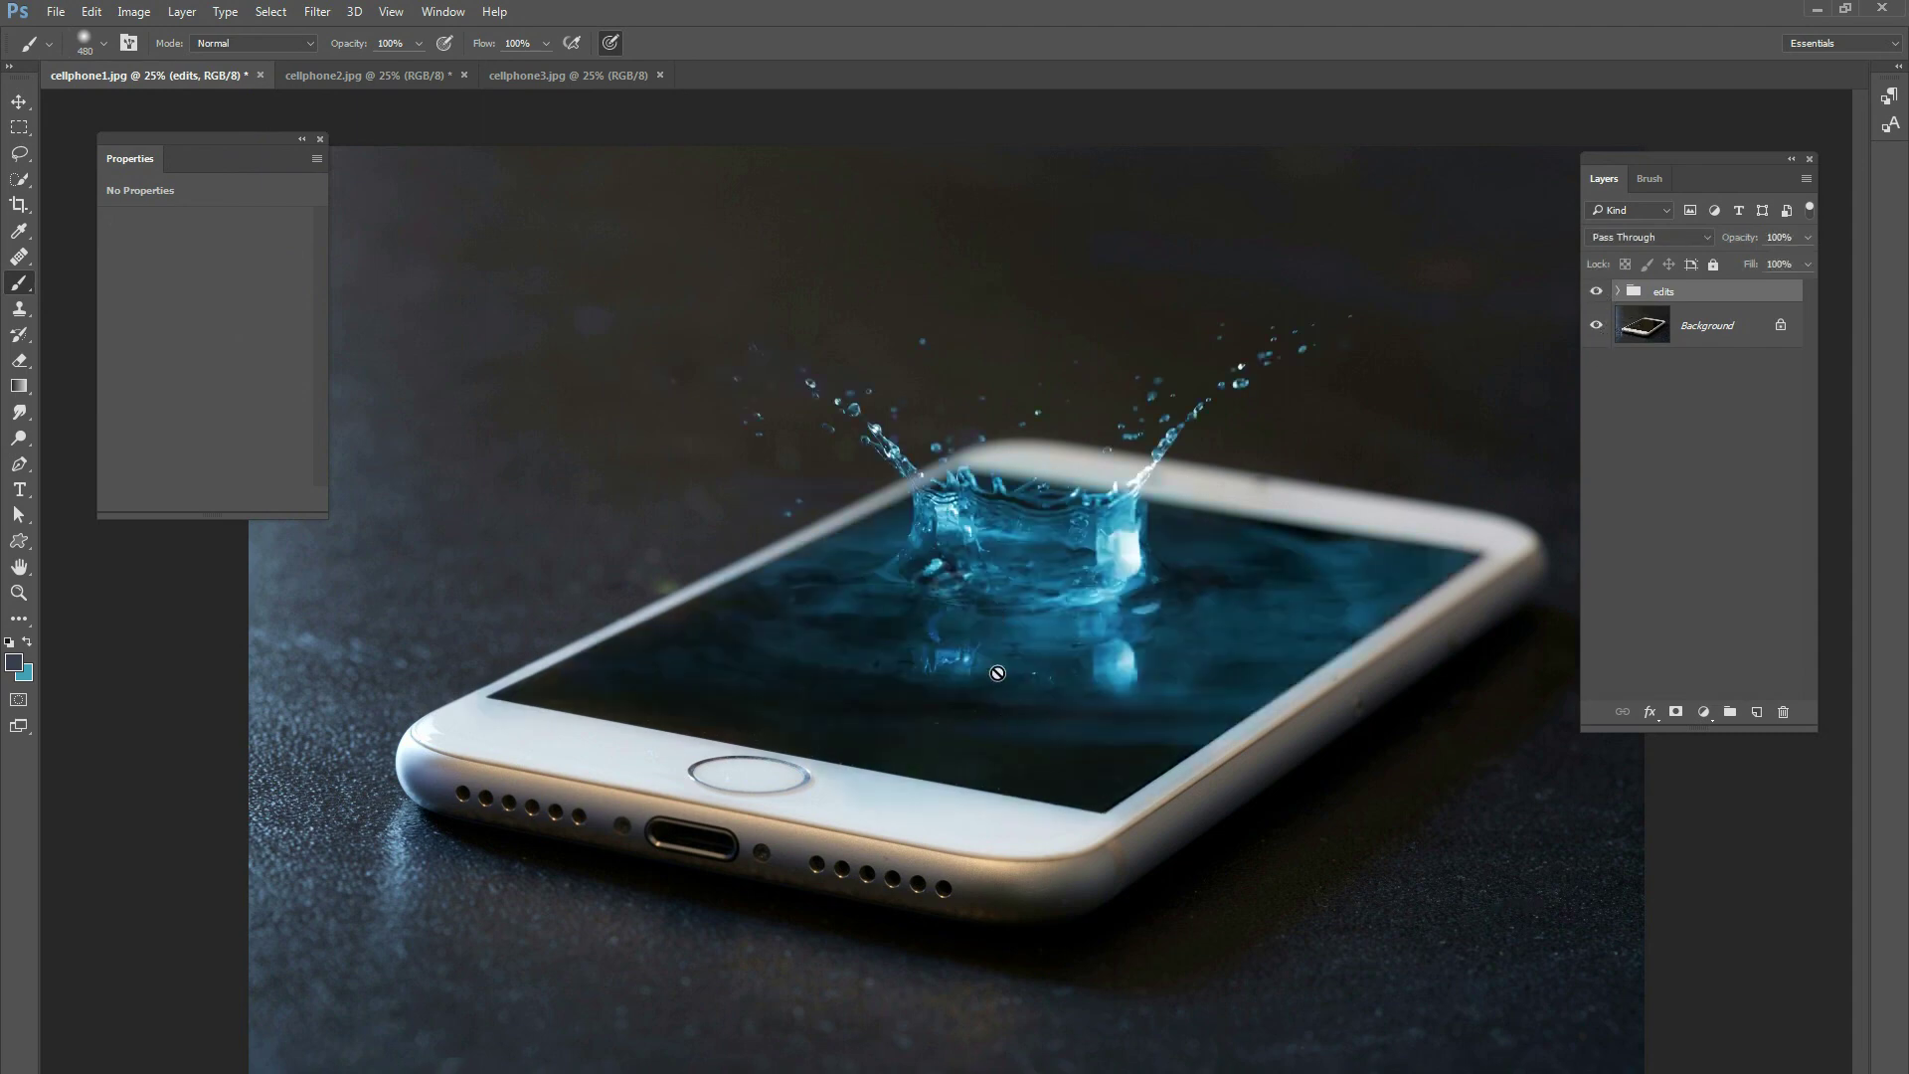